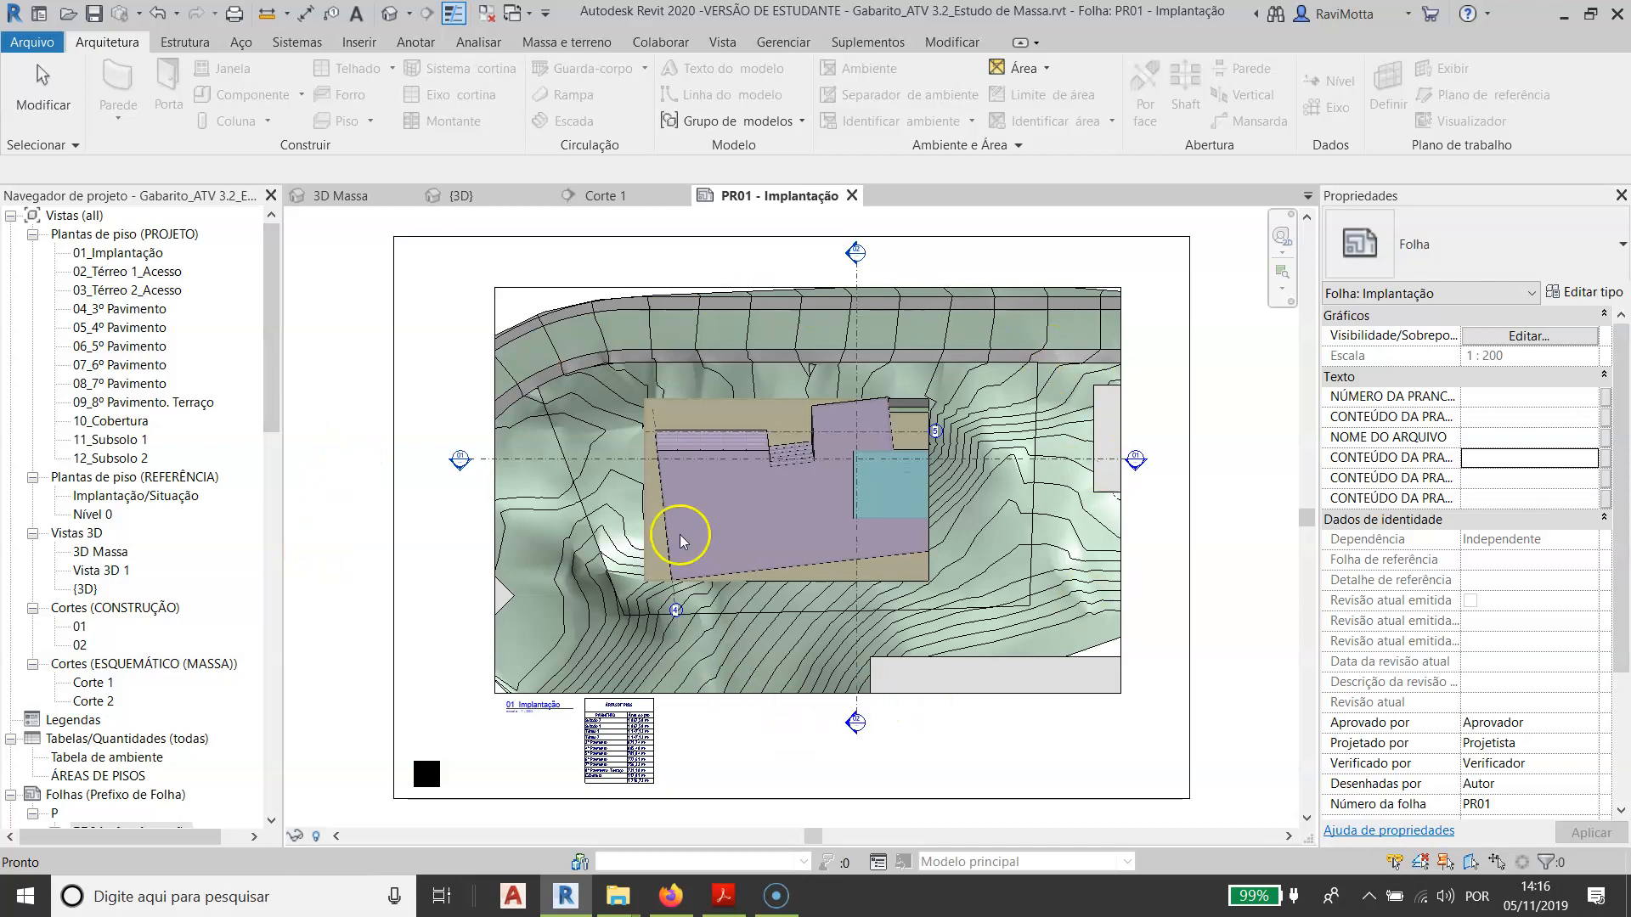
- Examine the site plan on the Implantação sheet, and open the 01_Implantação floor plan to check its crop region
scroll(802, 560, up, 3)
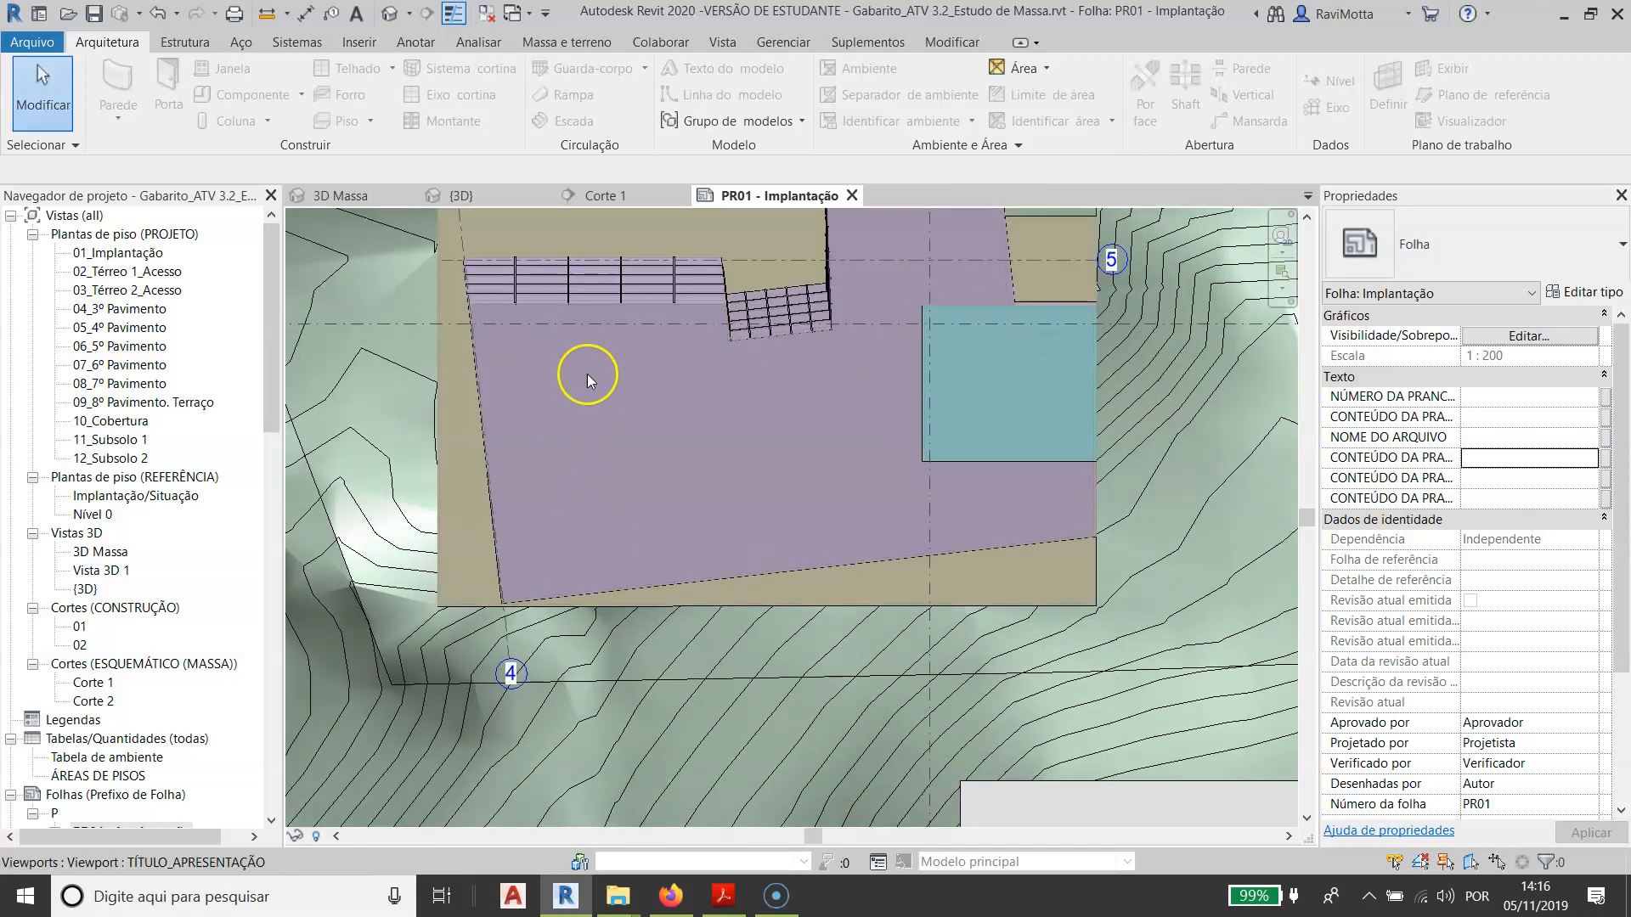
middle_drag(735, 374, 746, 503)
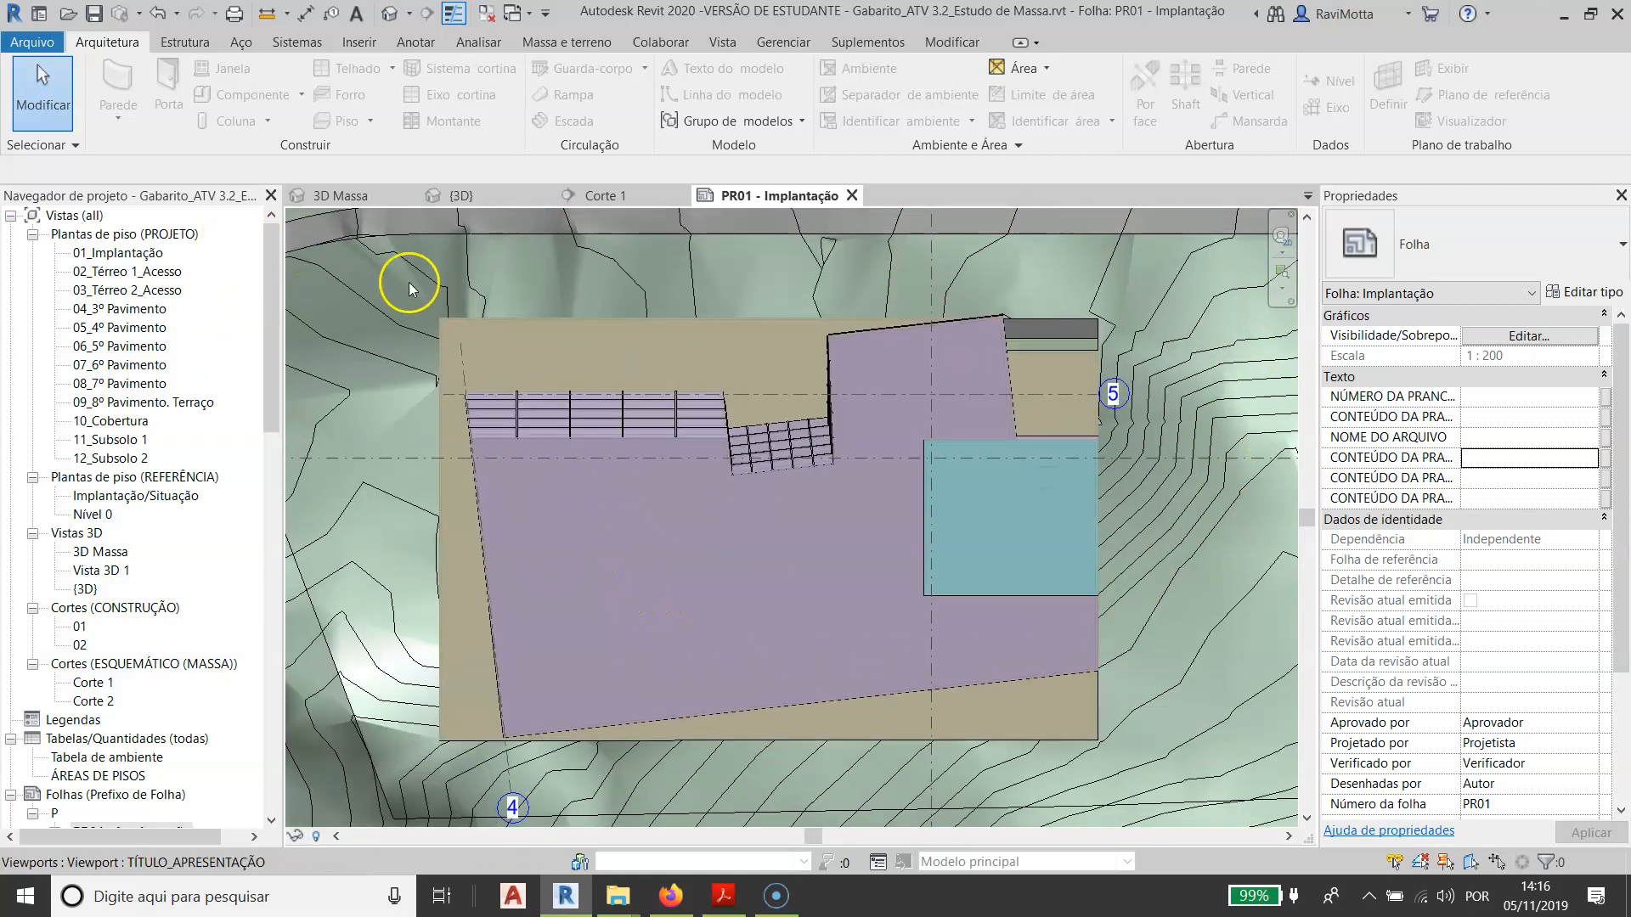
scroll(596, 498, down, 4)
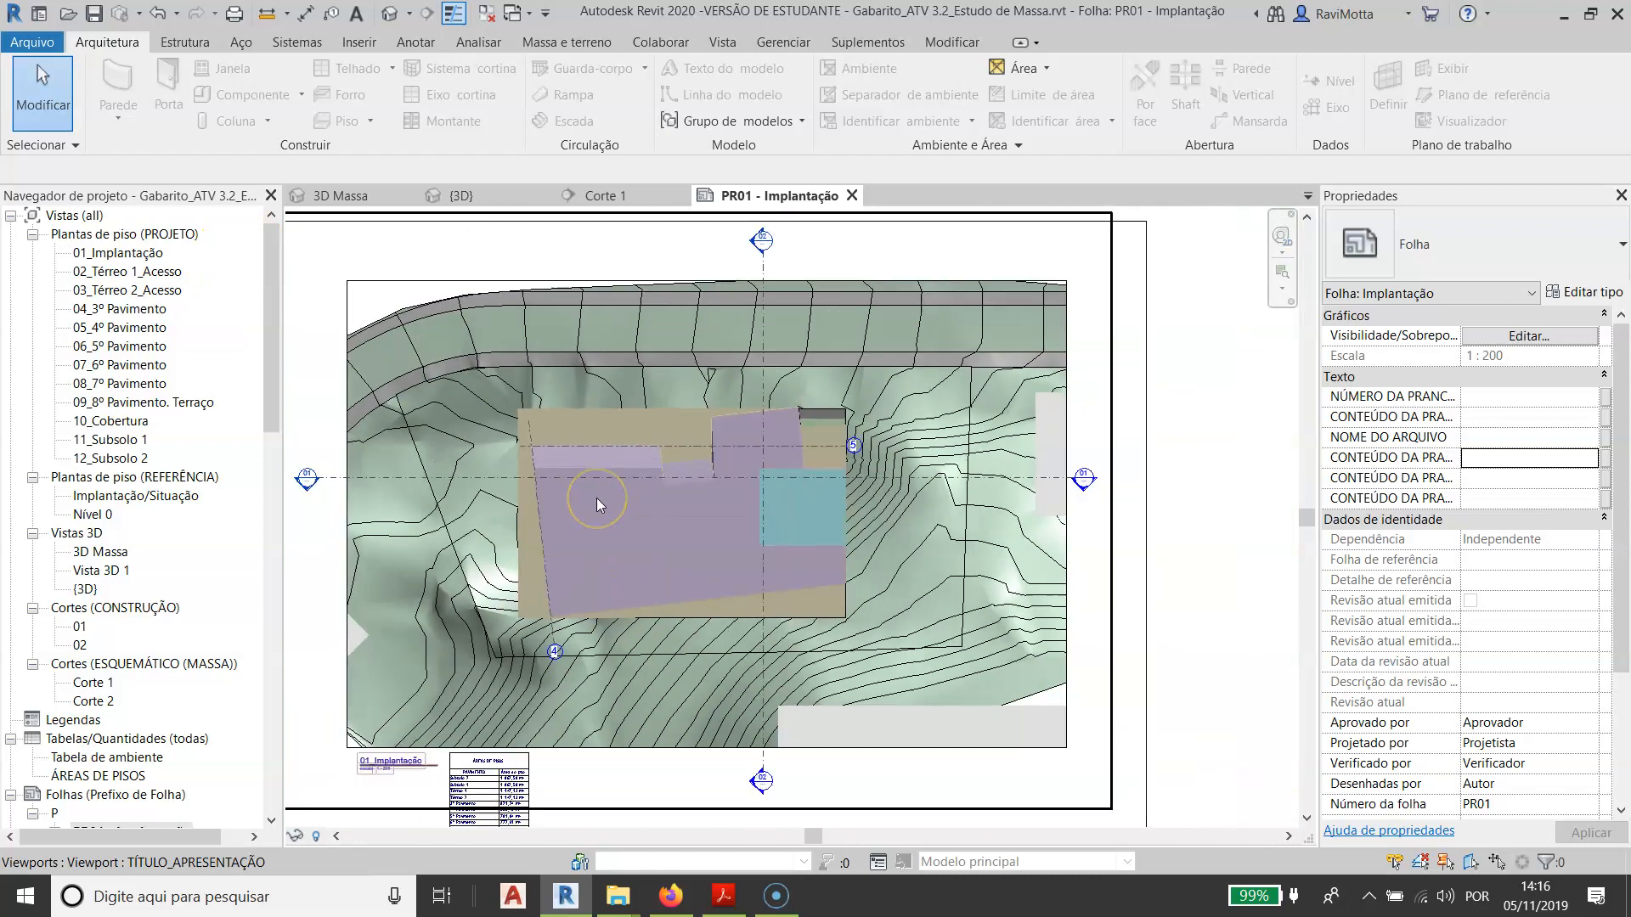
double_click(114, 254)
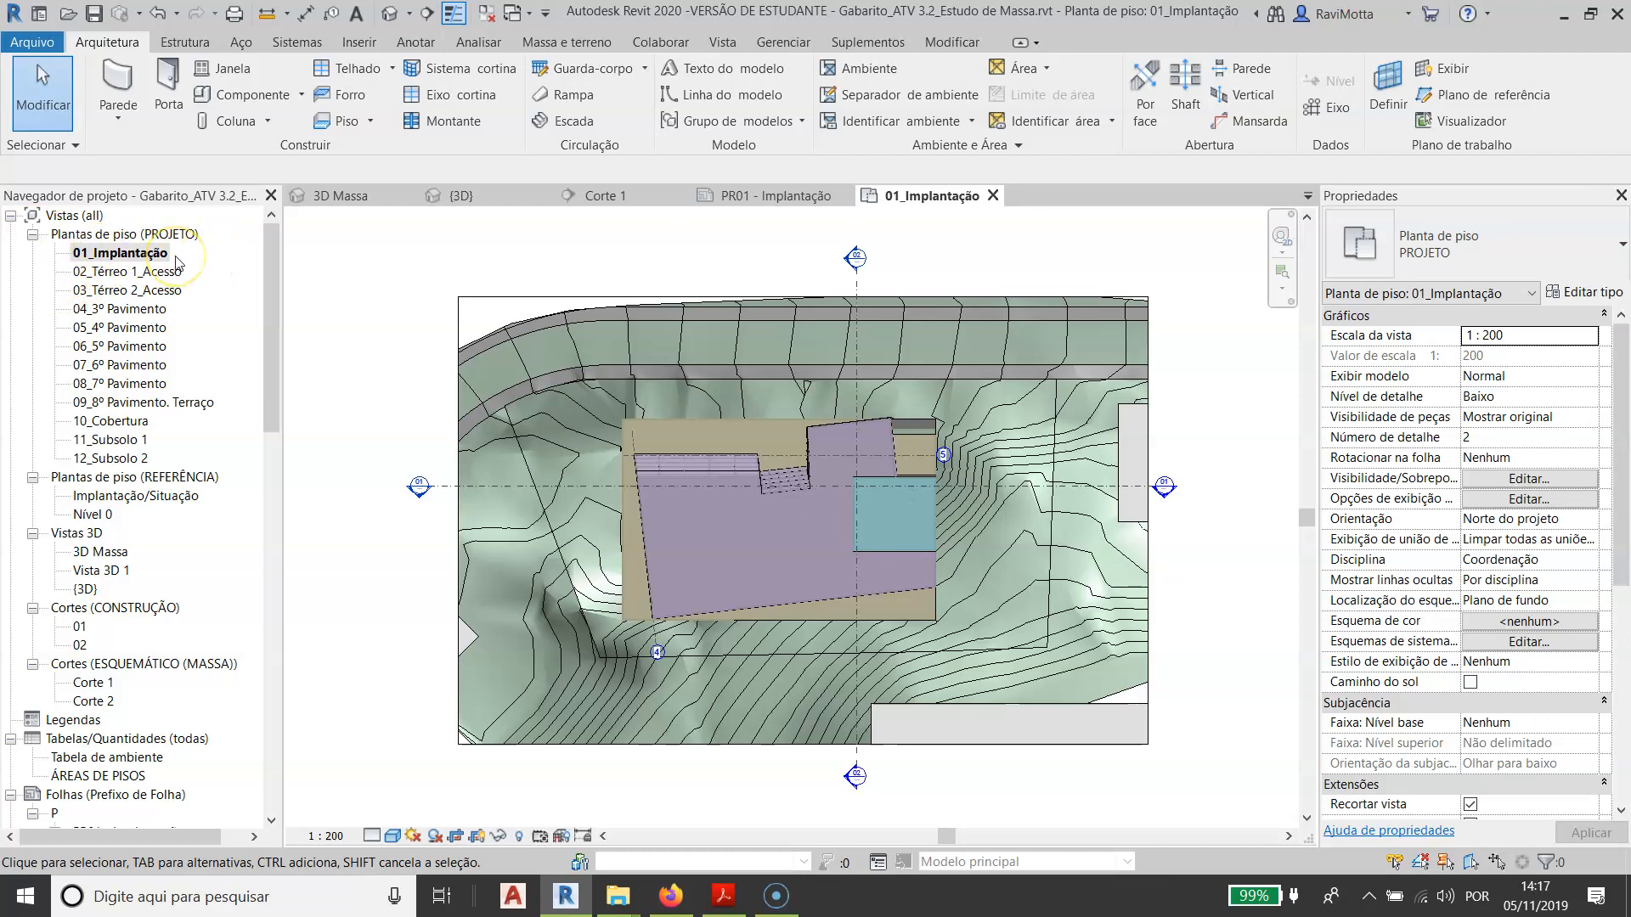
scroll(524, 511, down, 1)
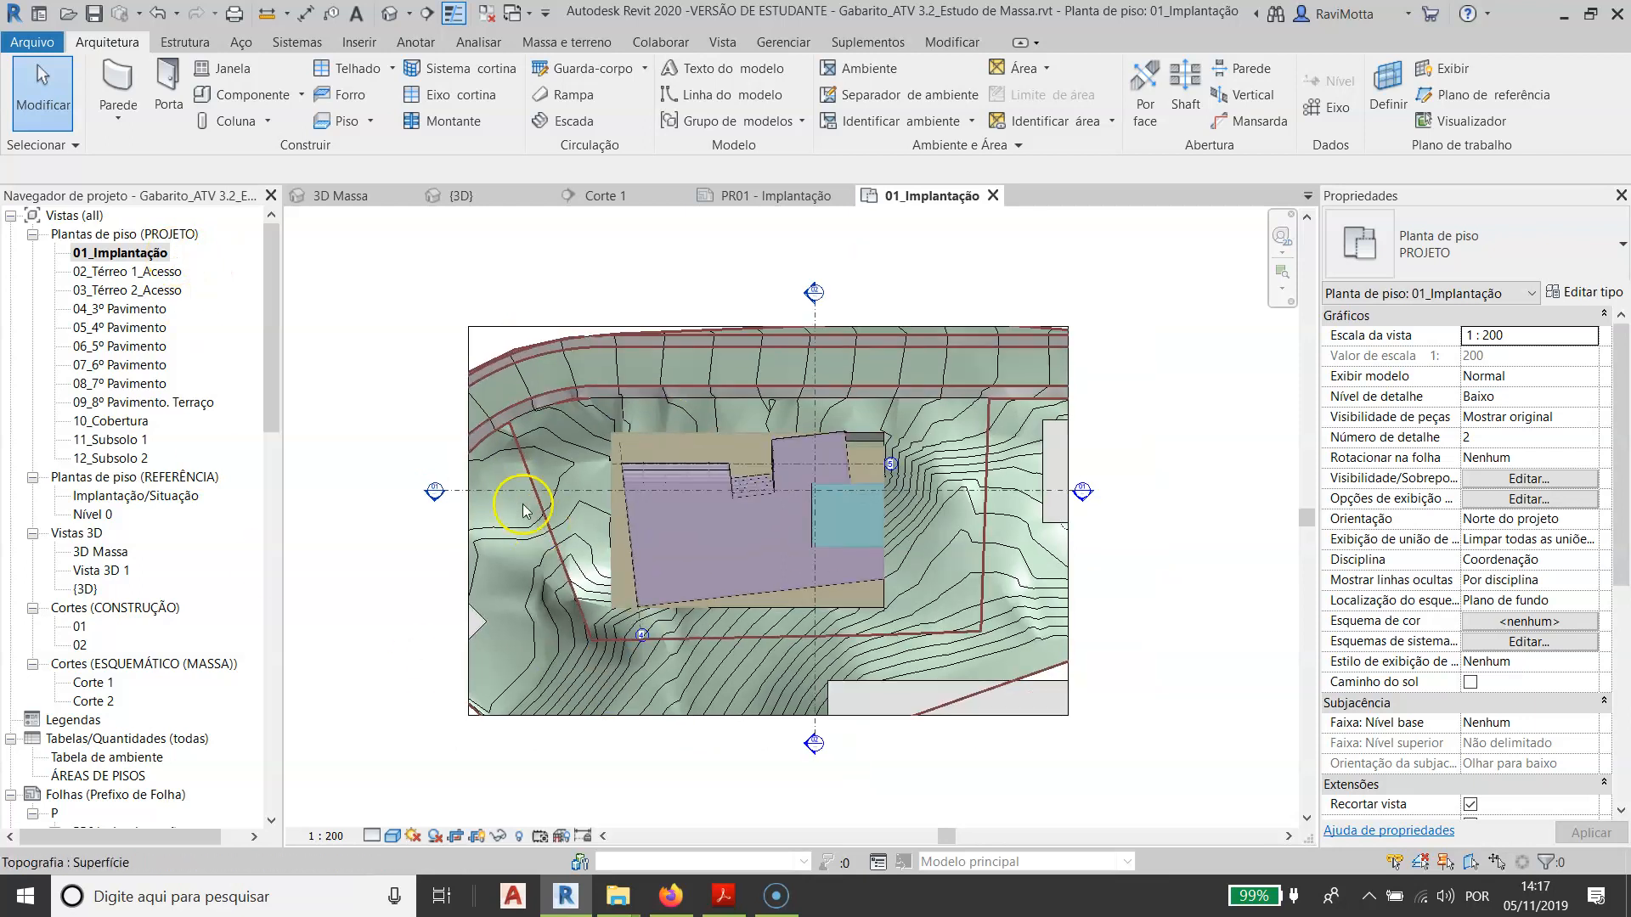
click(644, 328)
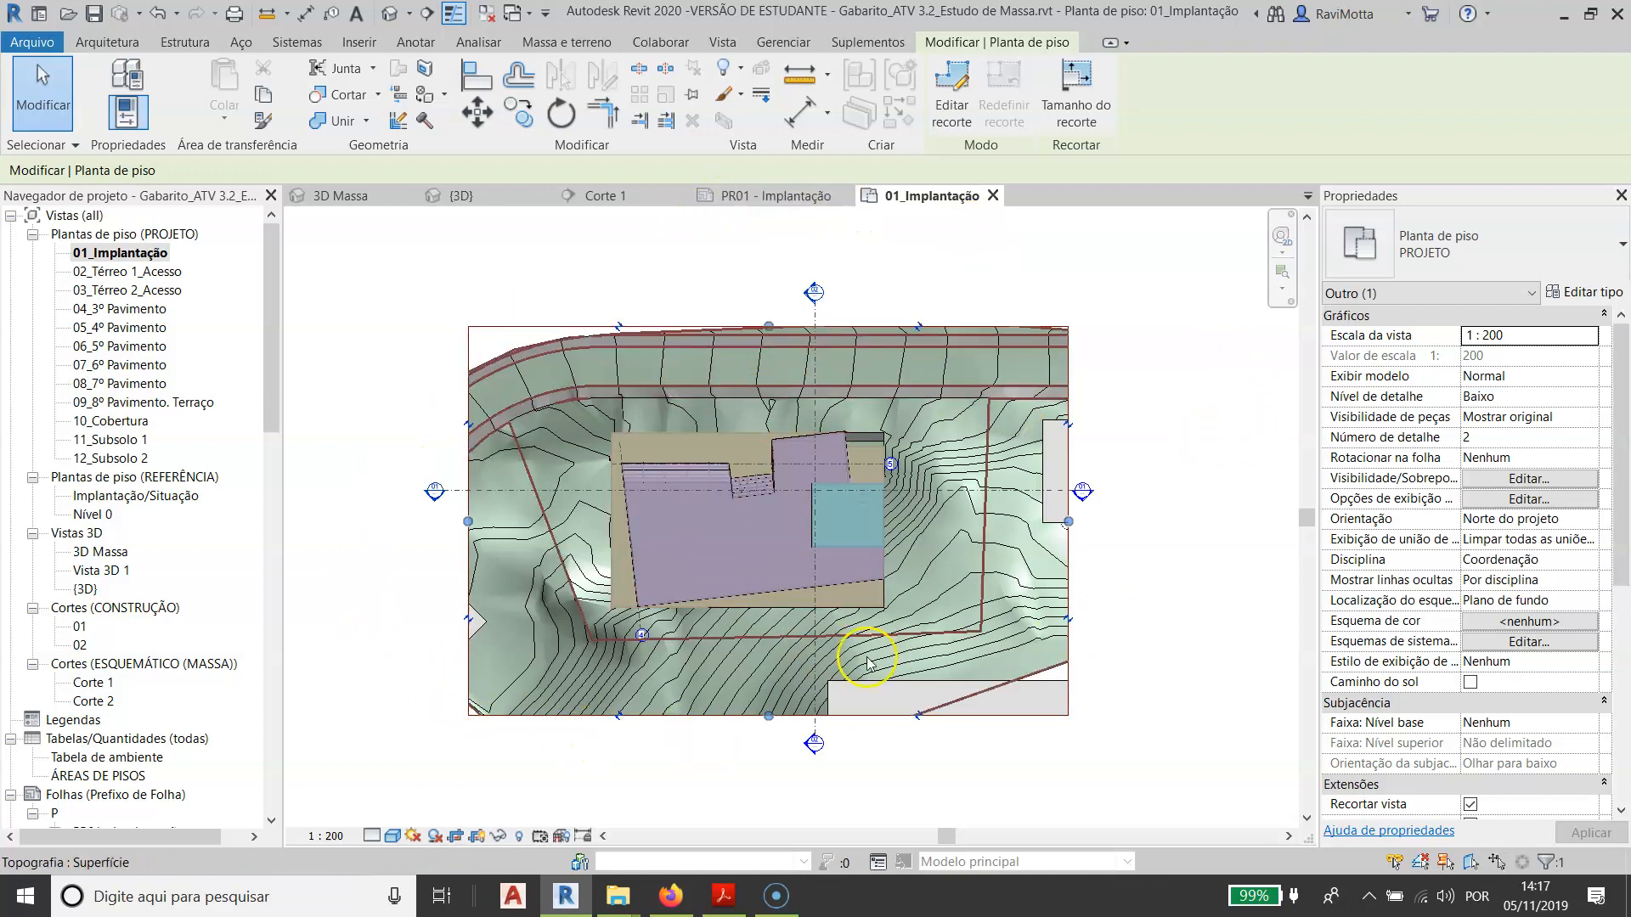
click(108, 255)
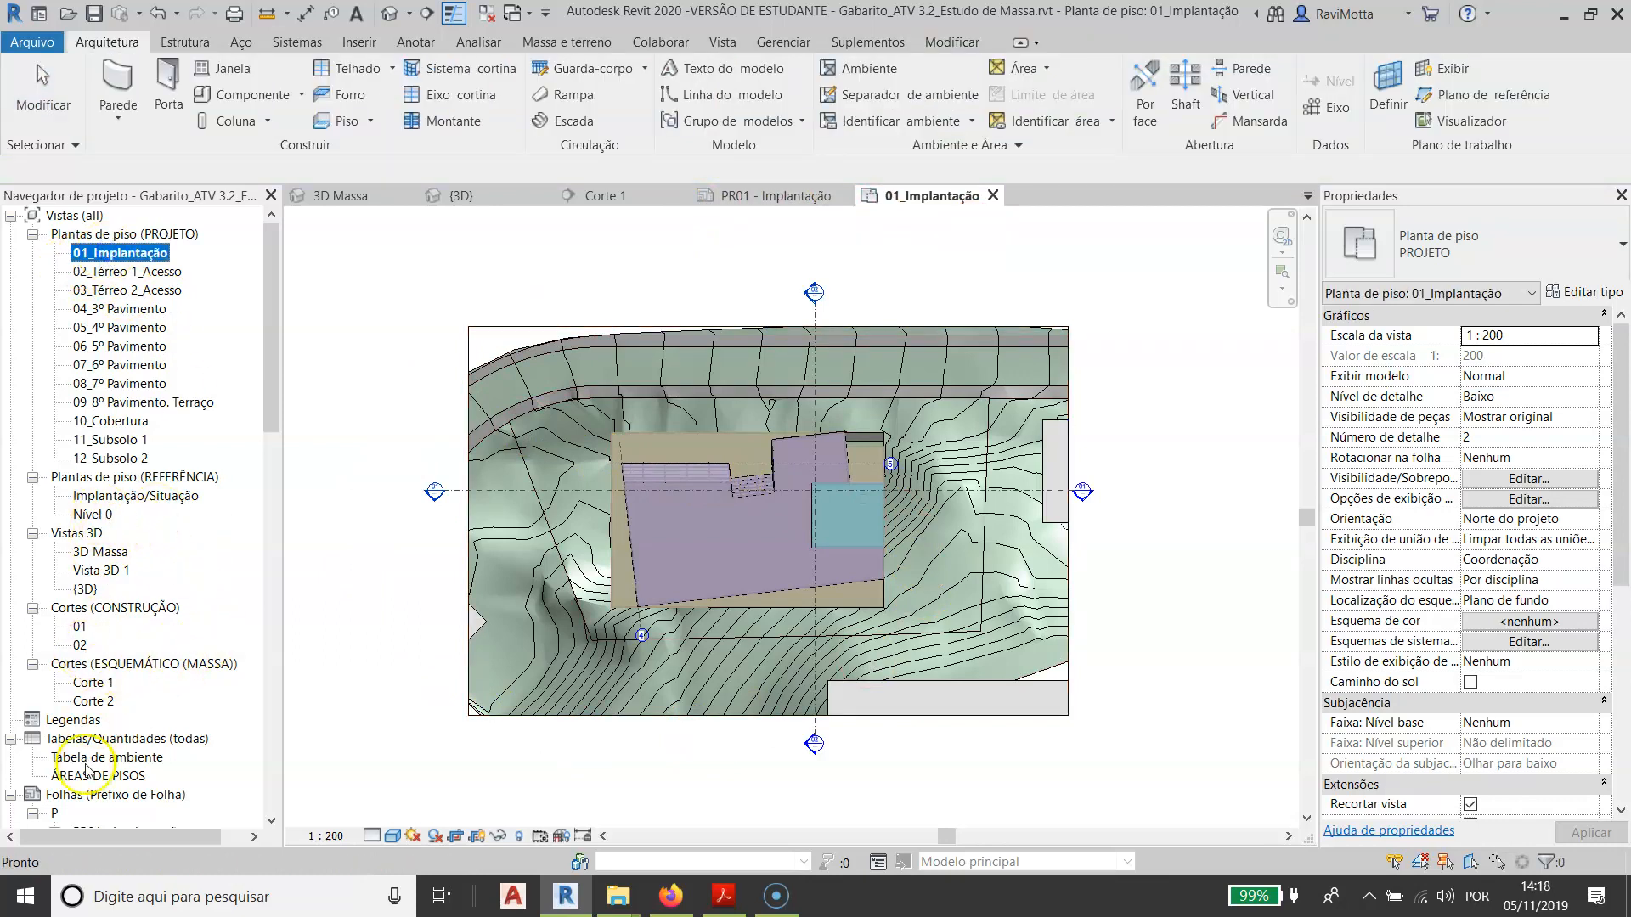
- Open construction section 01 and turn off its view cropping
double_click(80, 627)
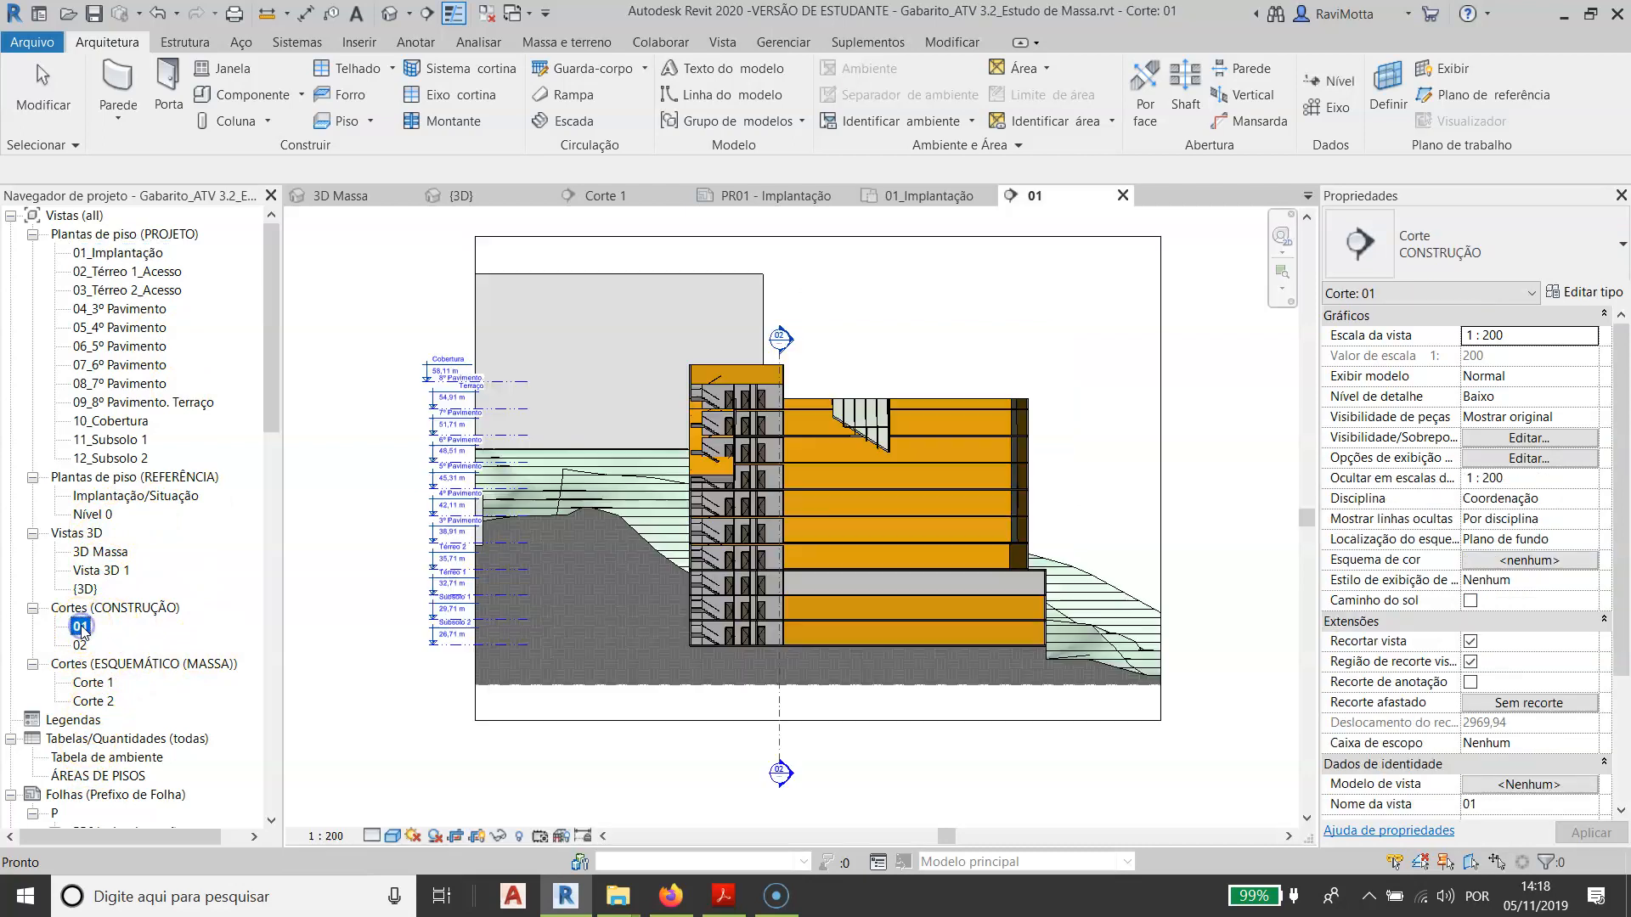
scroll(388, 350, up, 3)
scroll(439, 363, down, 4)
click(440, 365)
middle_drag(694, 395, 713, 533)
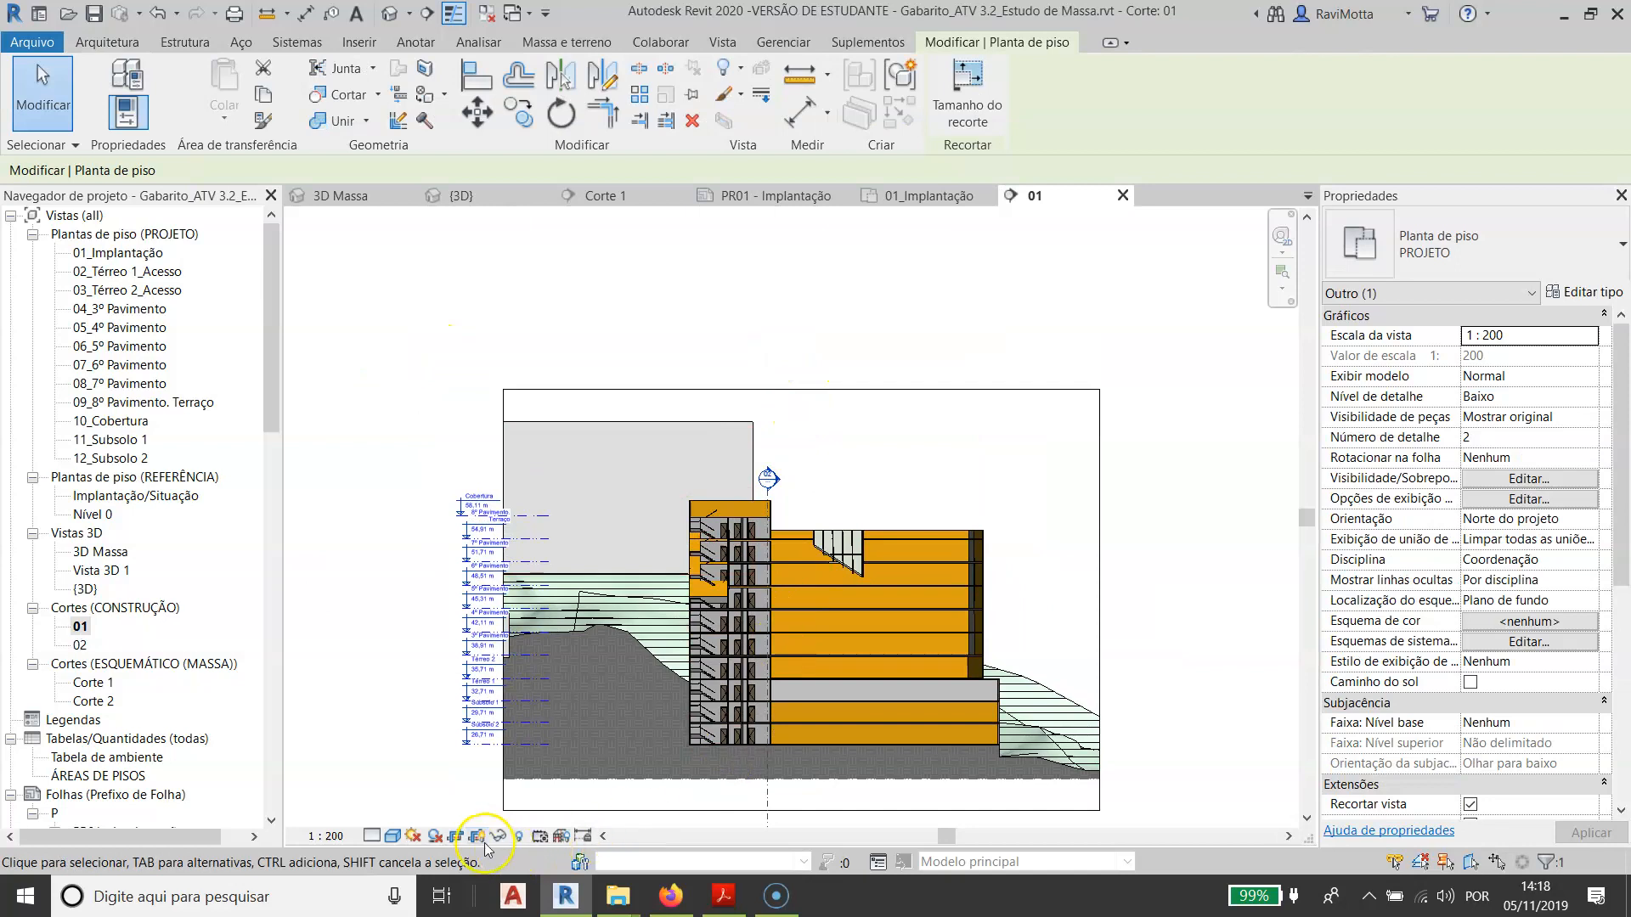
click(455, 841)
middle_drag(692, 412, 853, 496)
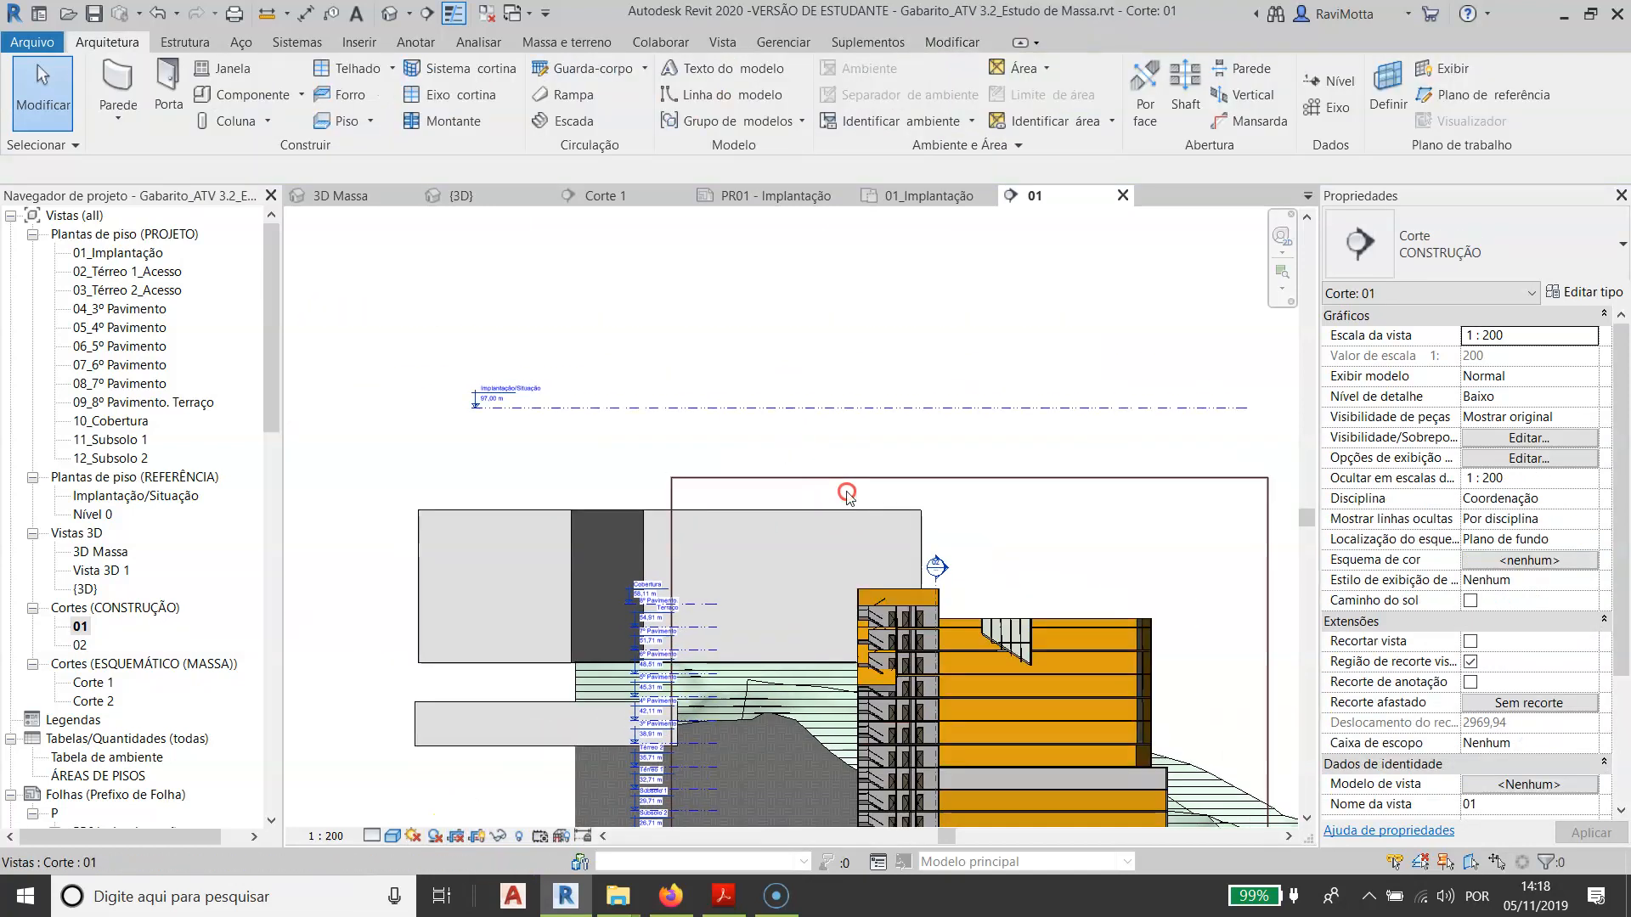
- Inspect the elevation of the Implantação/Situação reference level above the building in section 01
scroll(503, 389, up, 2)
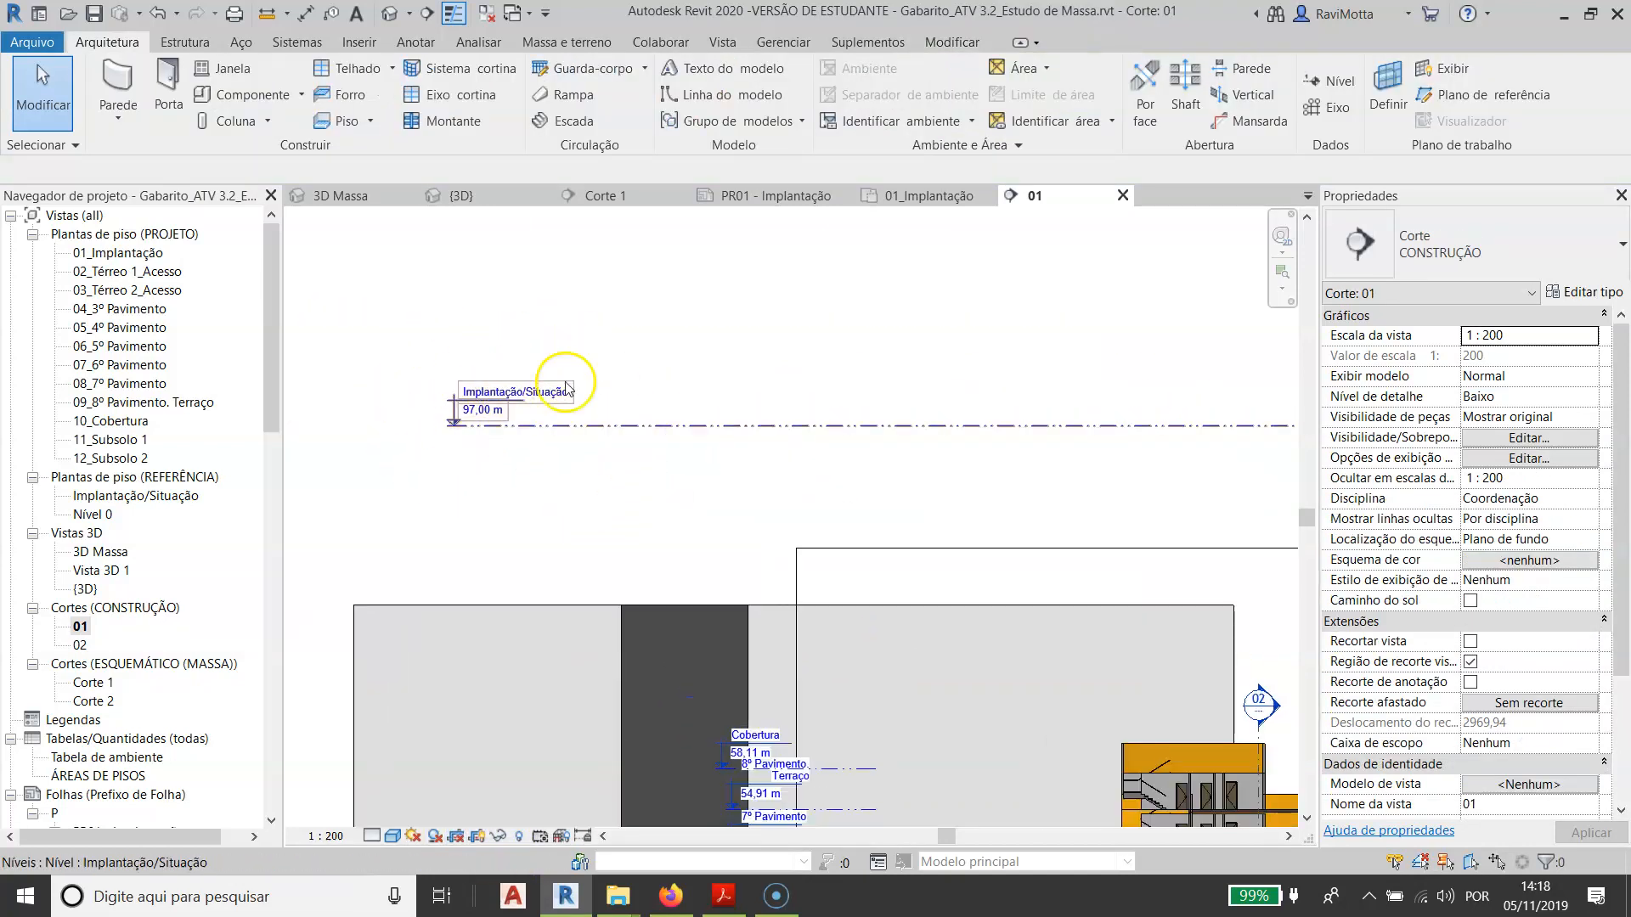
scroll(845, 582, down, 2)
middle_drag(845, 582, 784, 419)
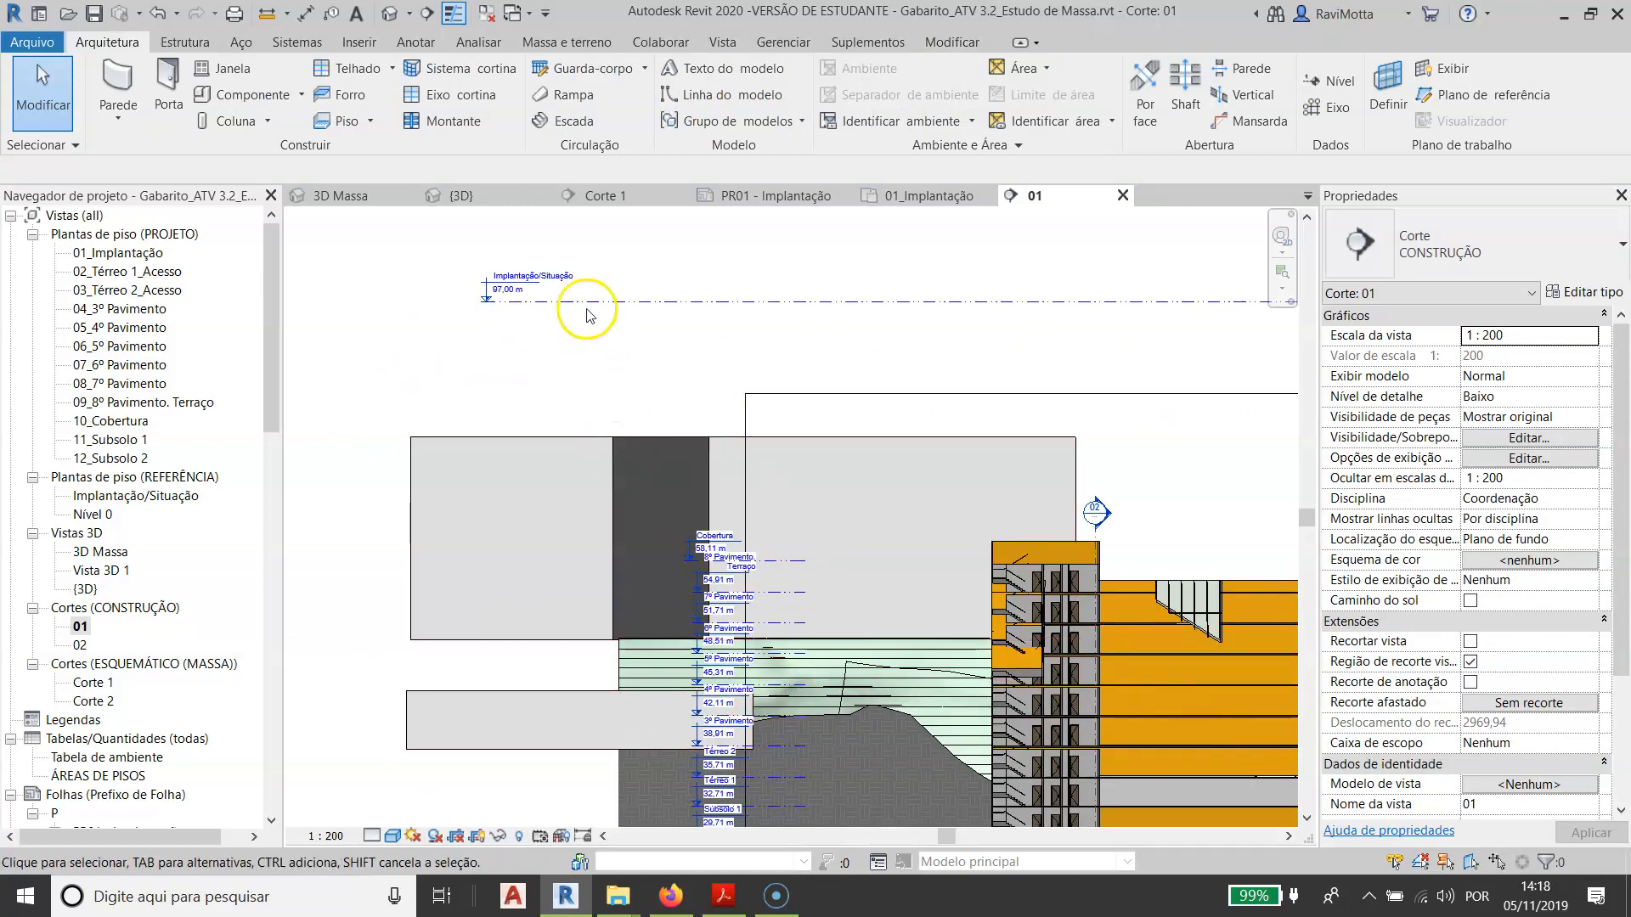
click(633, 303)
scroll(808, 428, down, 3)
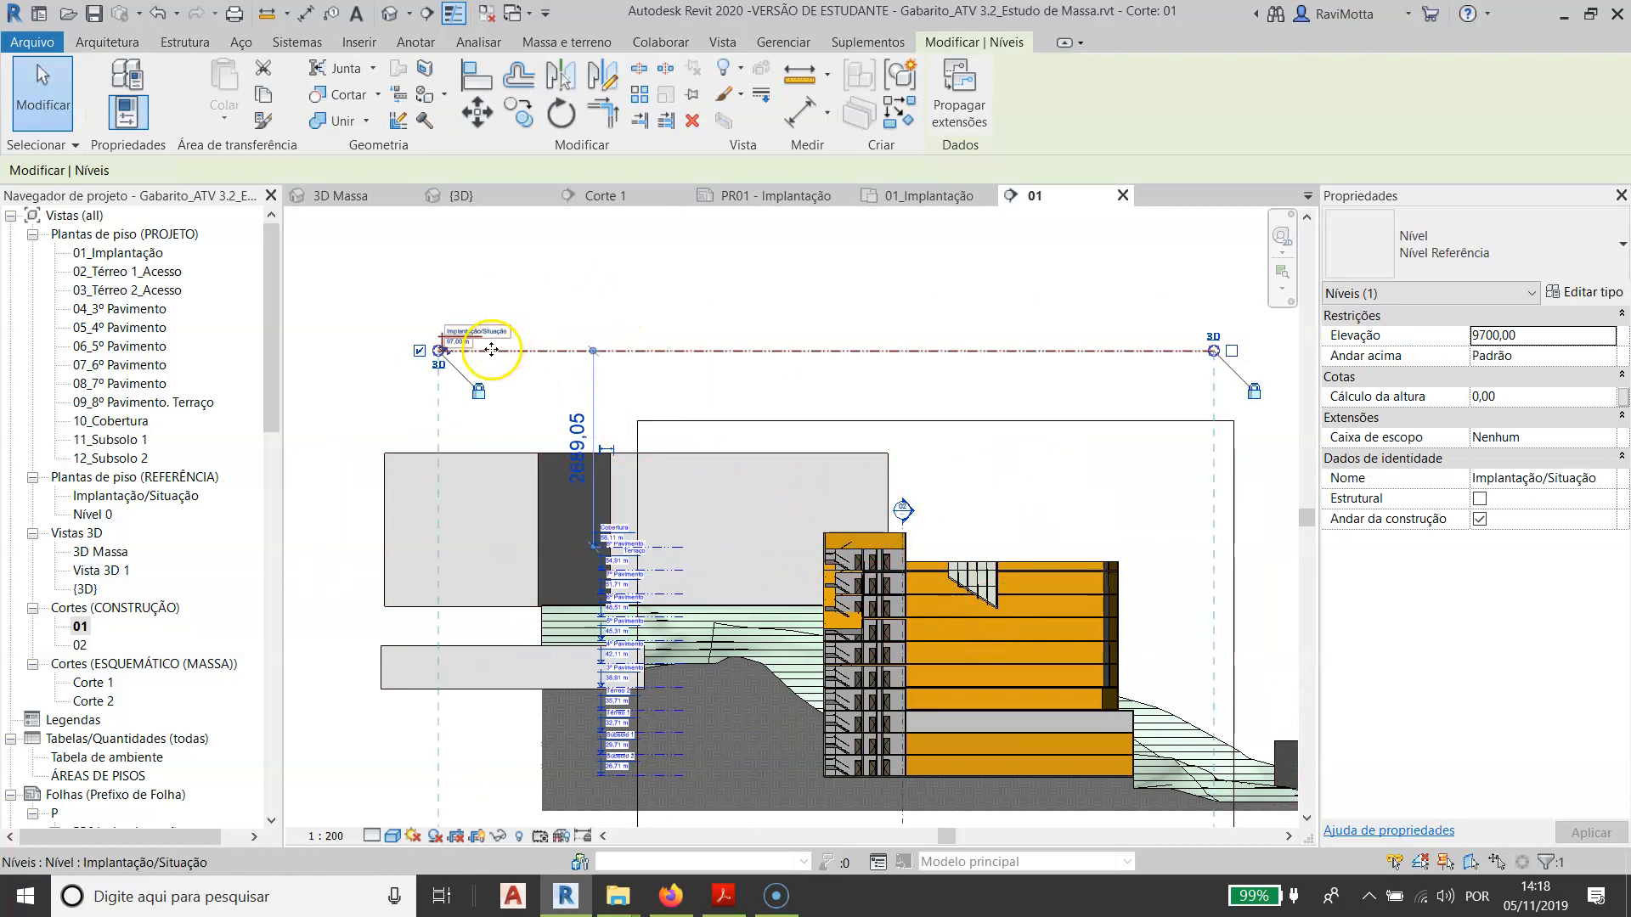
click(109, 254)
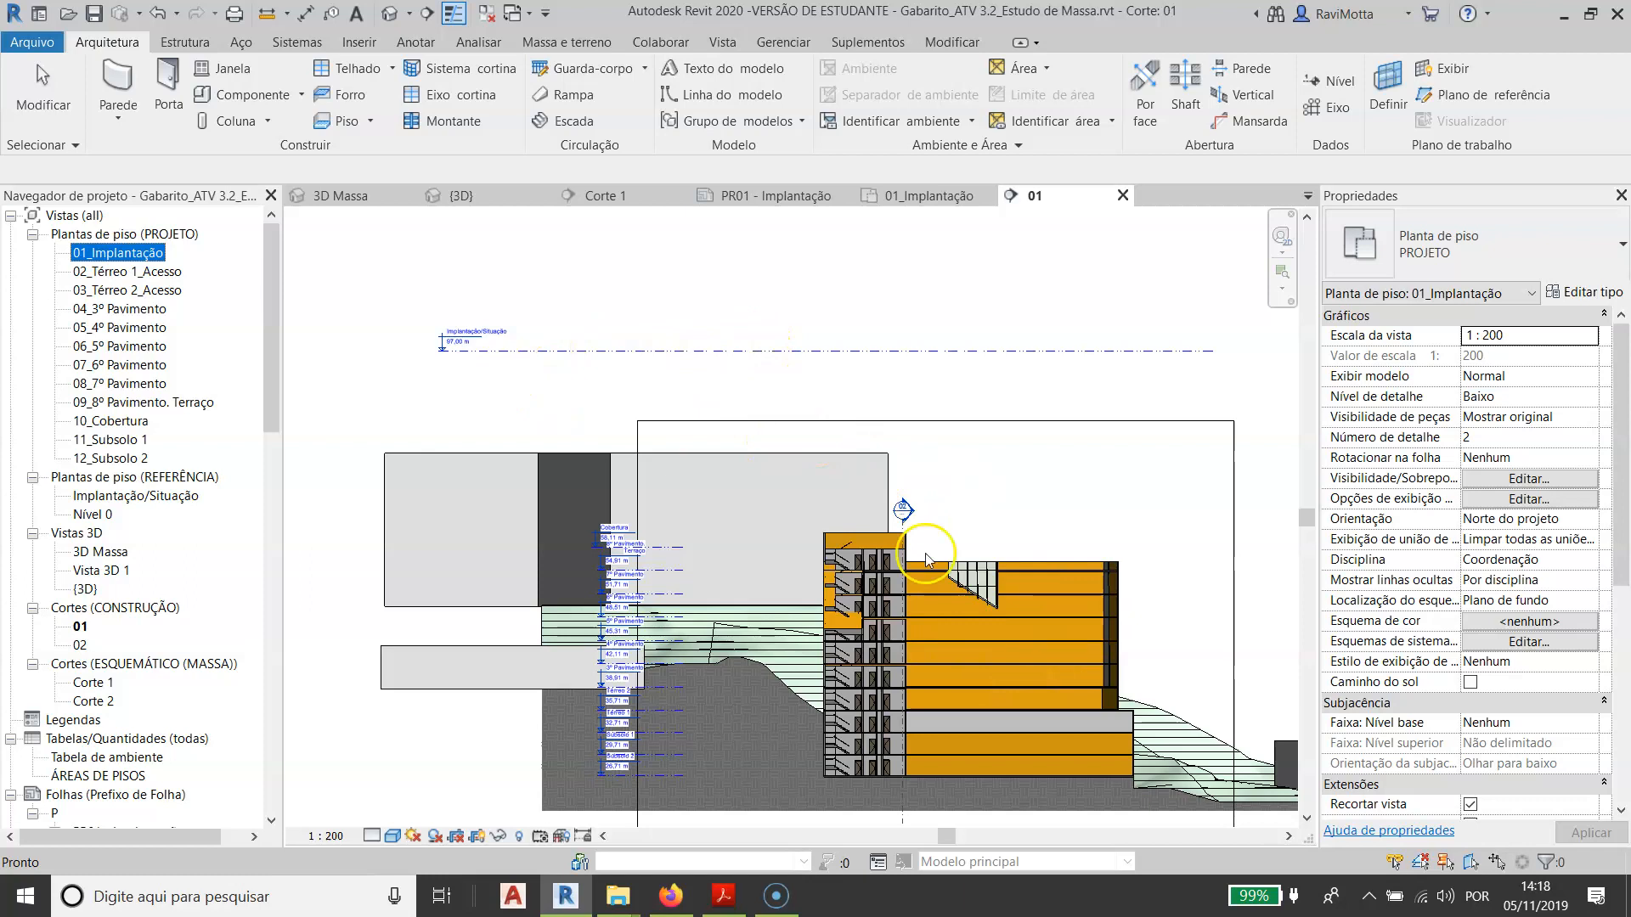
click(783, 352)
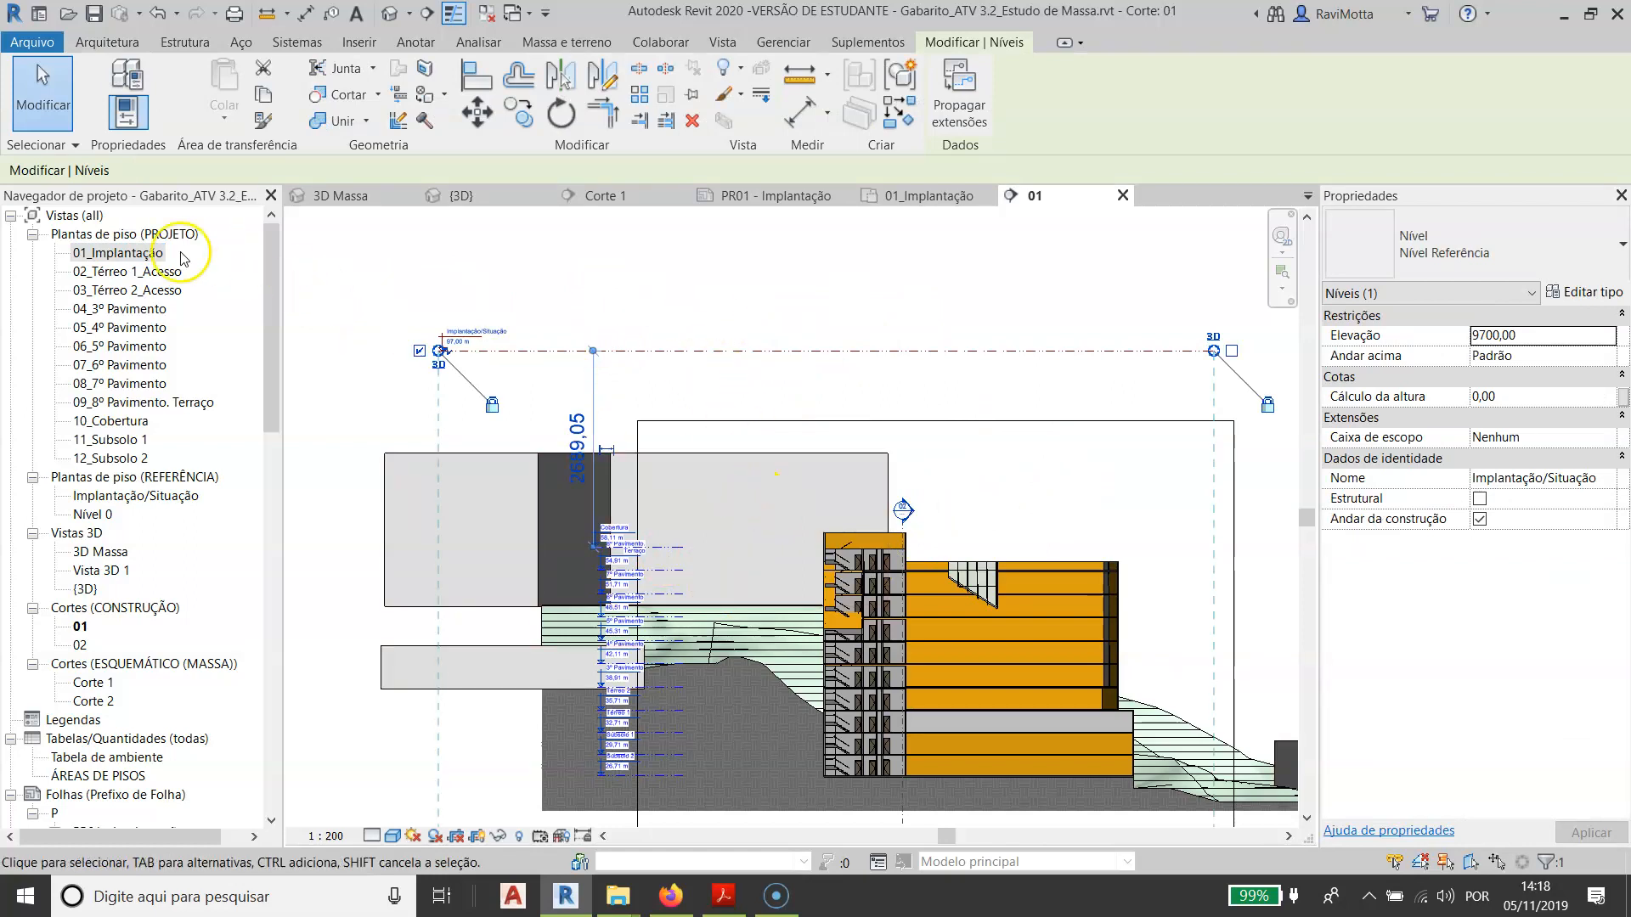
- Return to the 01_Implantação floor plan and check its view range settings without changing them
click(108, 254)
double_click(111, 253)
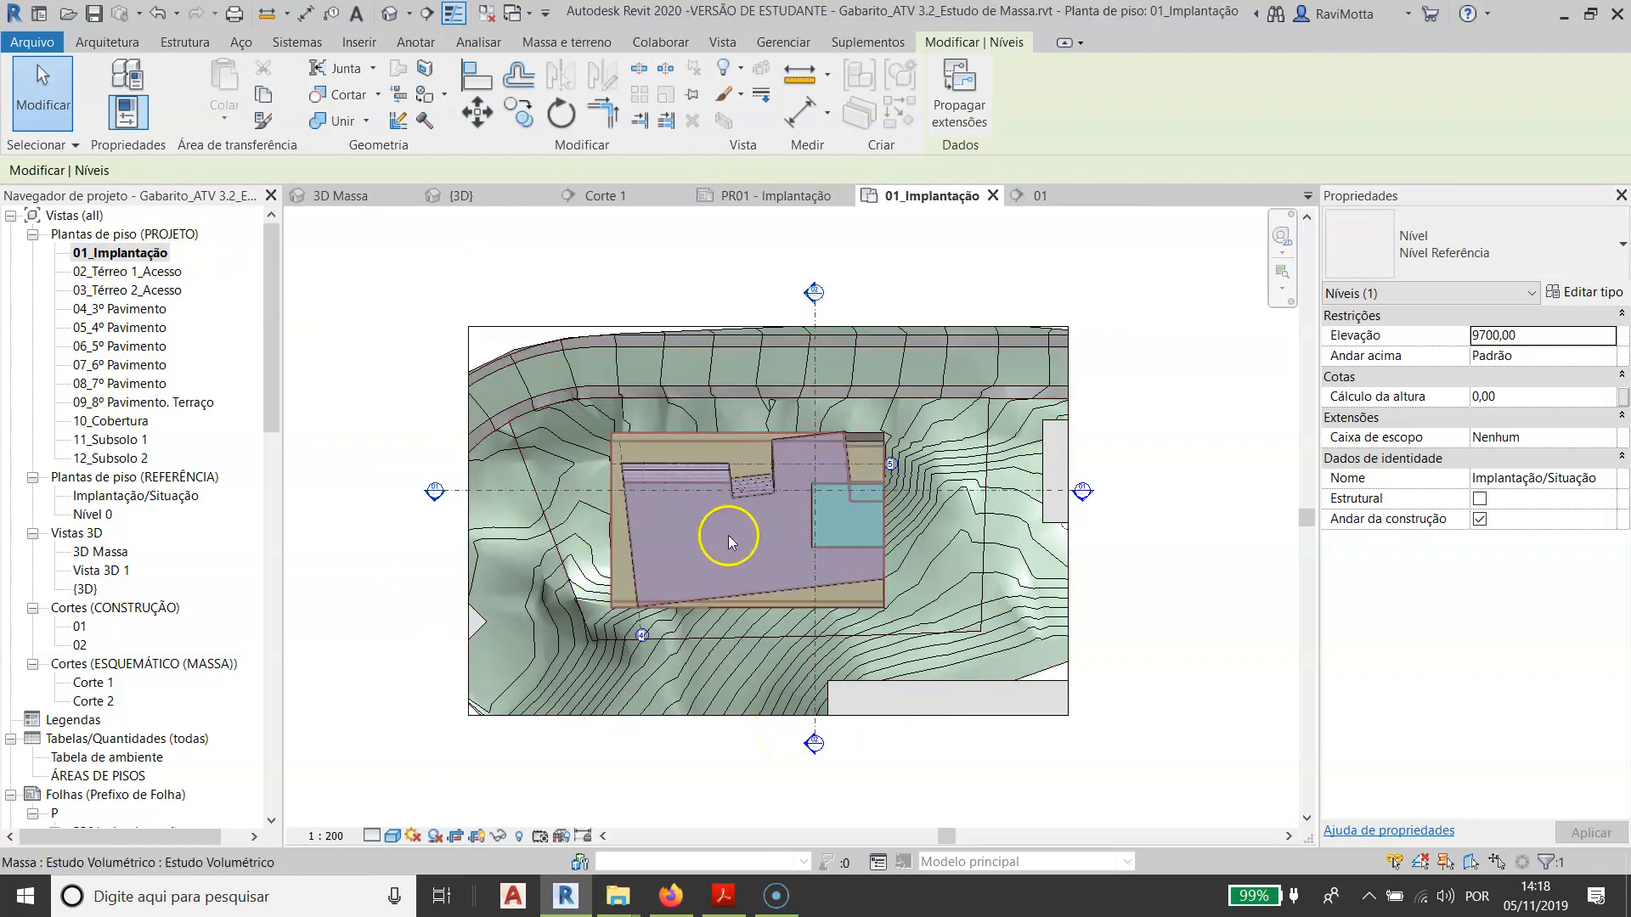
click(116, 254)
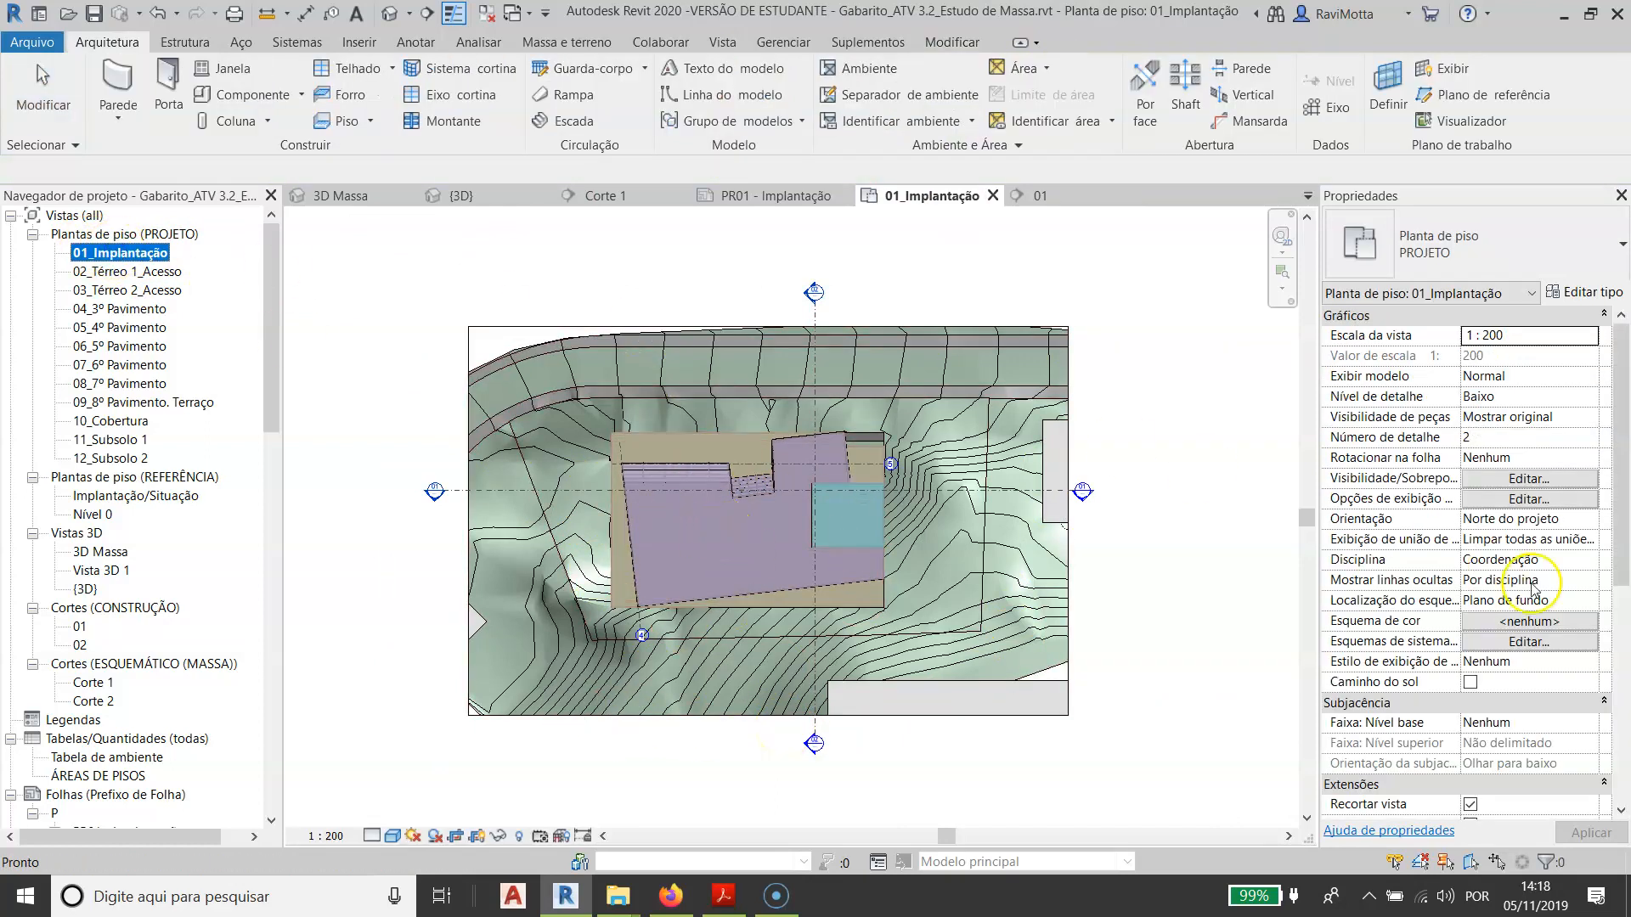
scroll(1567, 637, down, 3)
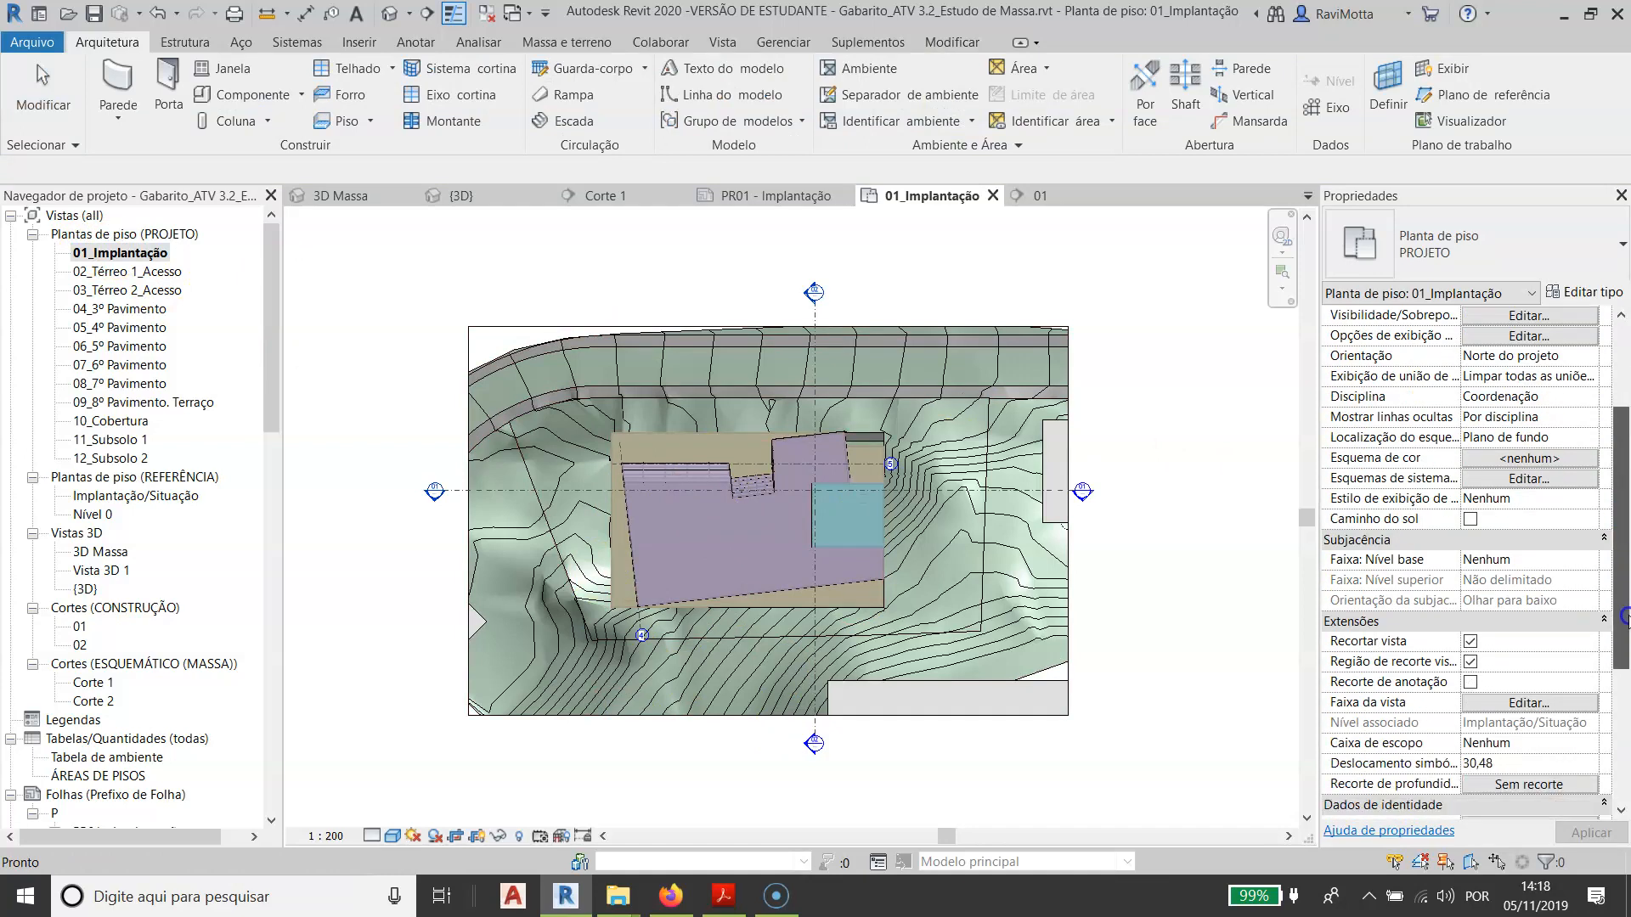
click(1527, 703)
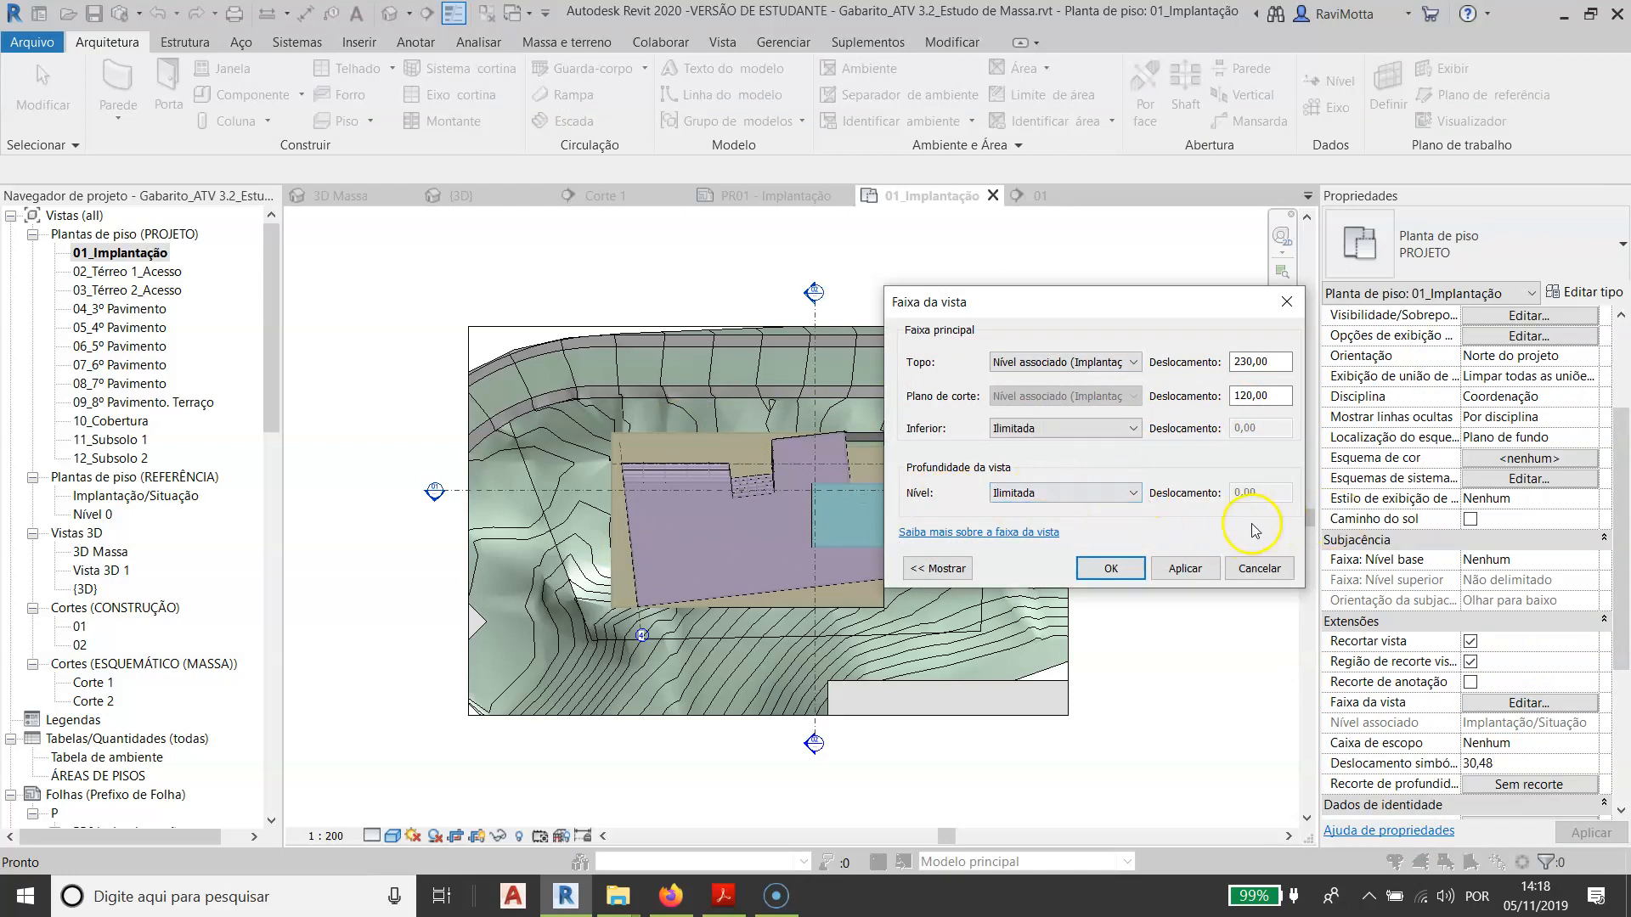
key(Escape)
- Switch to the assignment slides to read the site and roof plan requirements, and return to the 01_Implantação plan in Revit
key(alt+Tab)
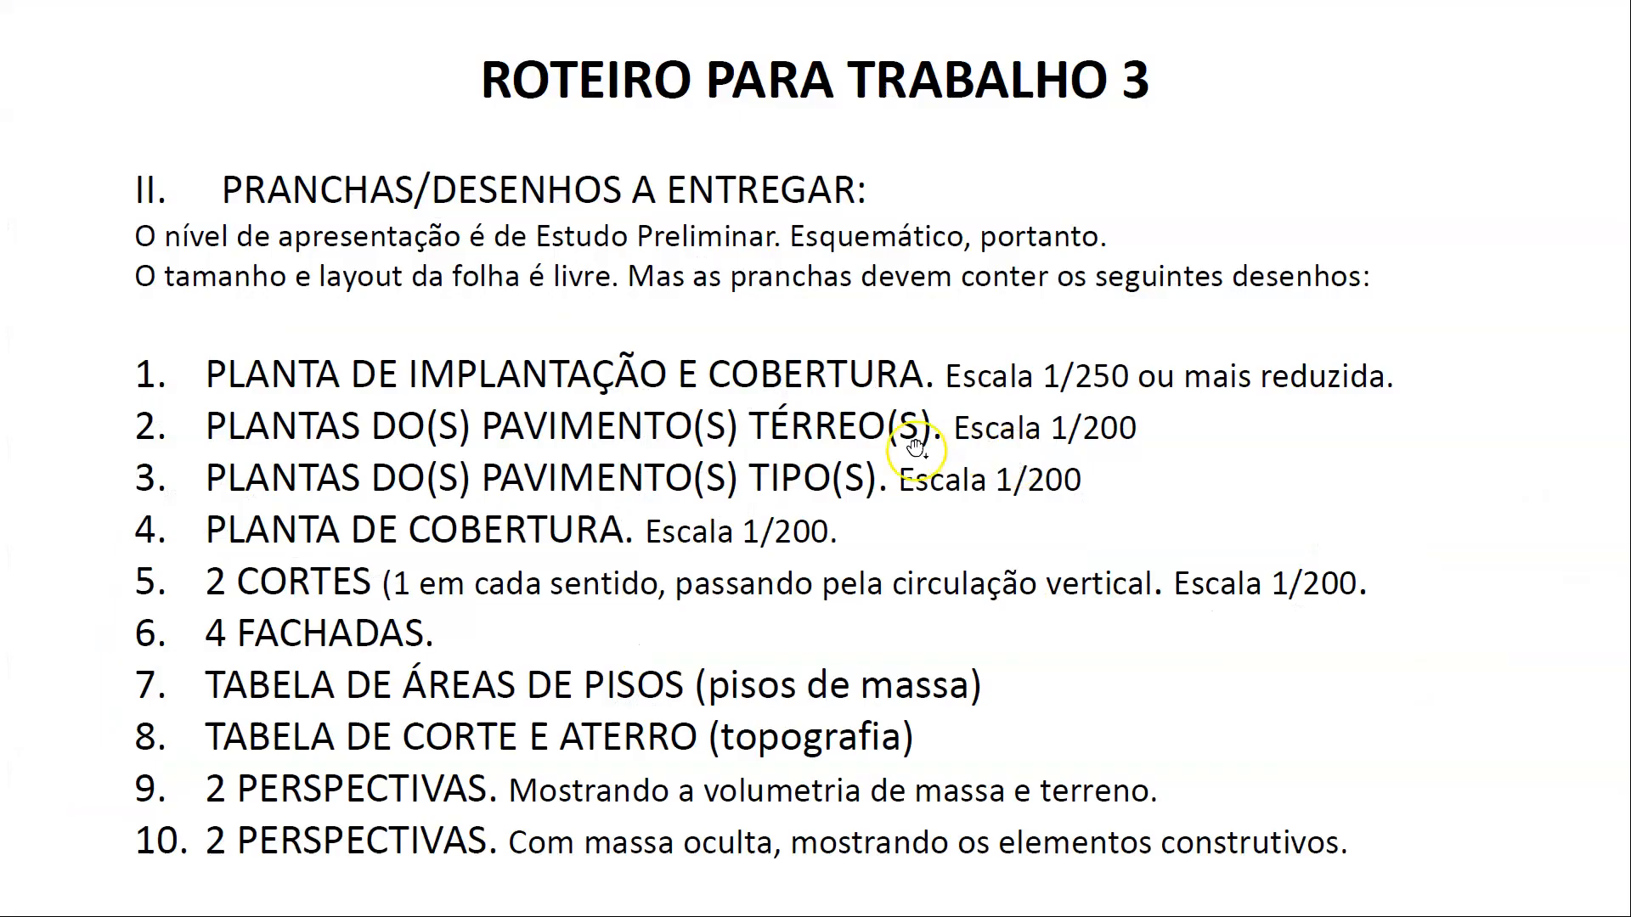
click(829, 436)
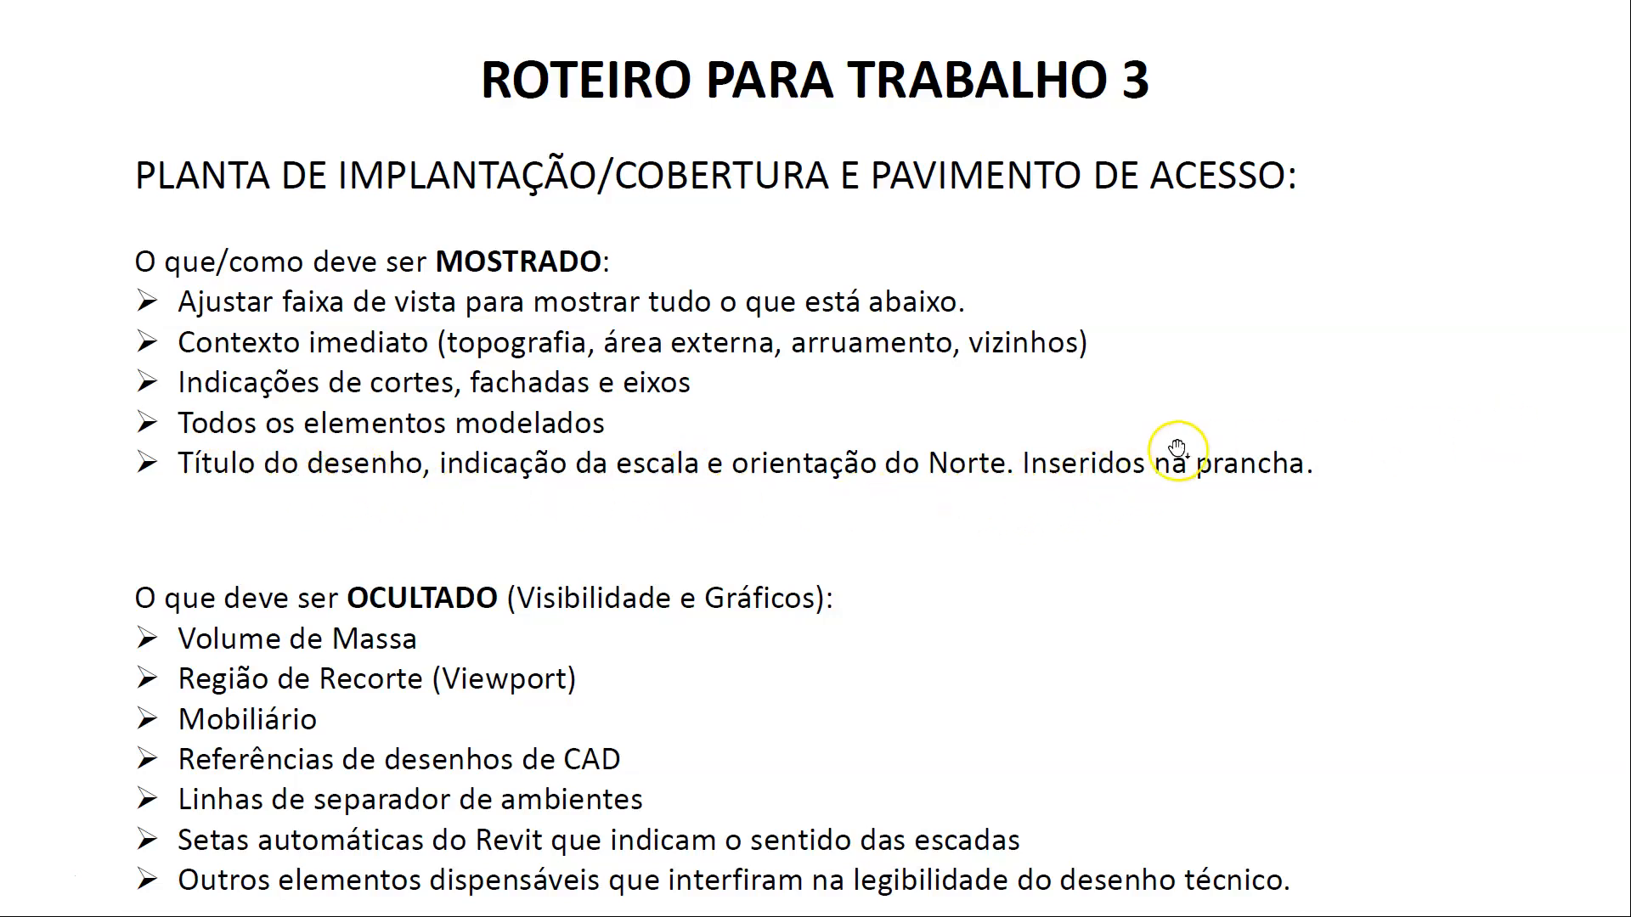
key(alt+Tab)
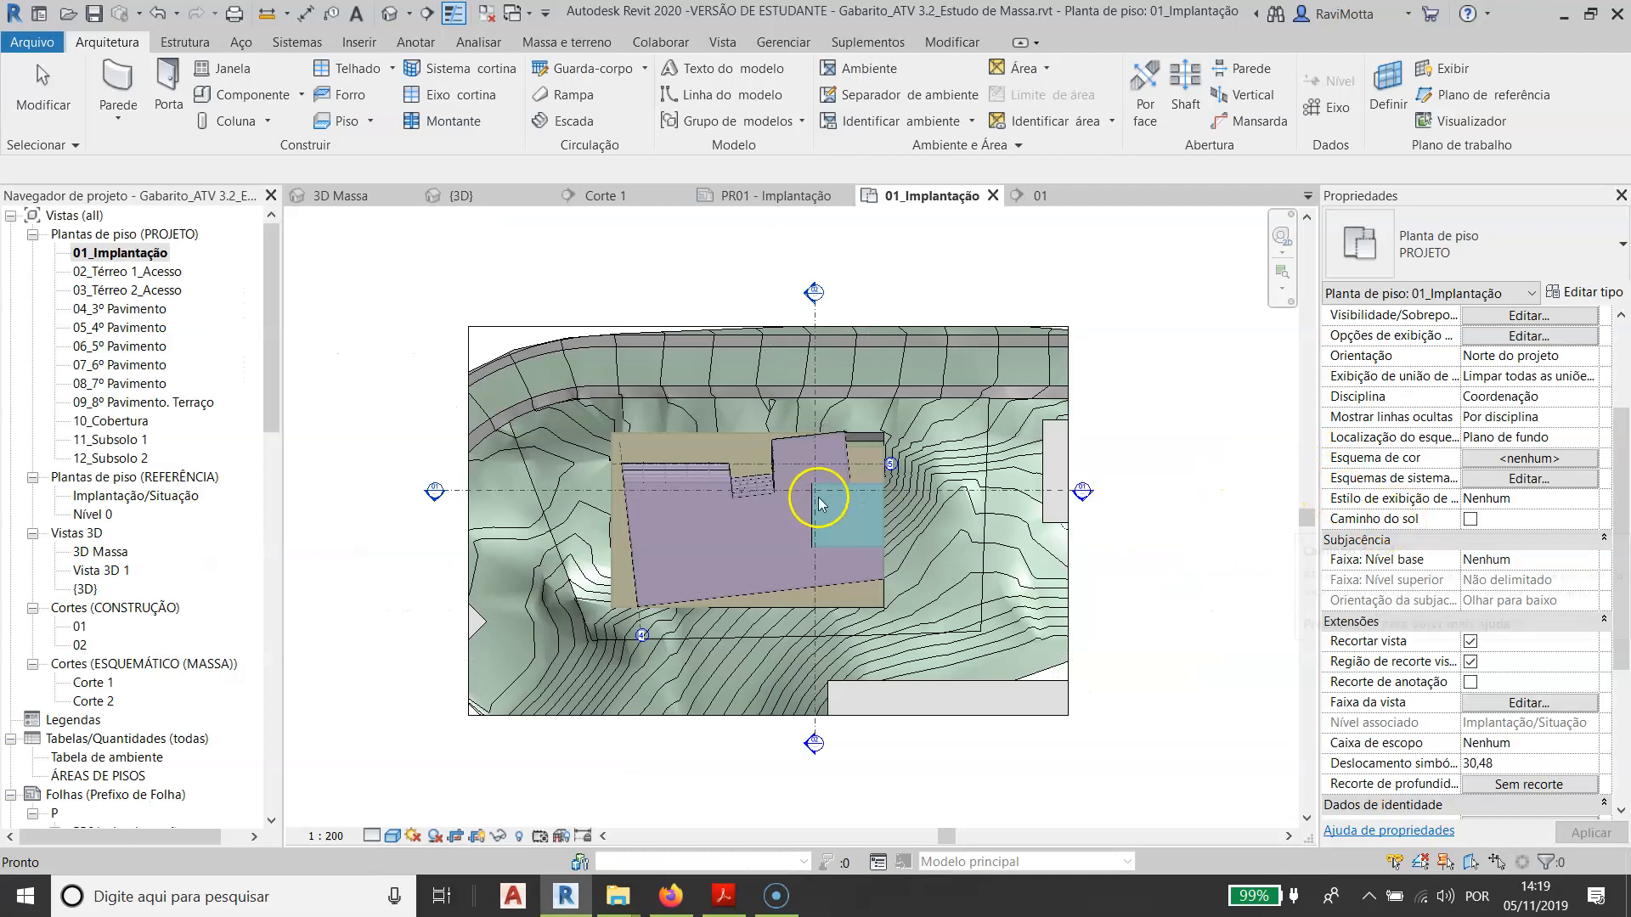
click(575, 330)
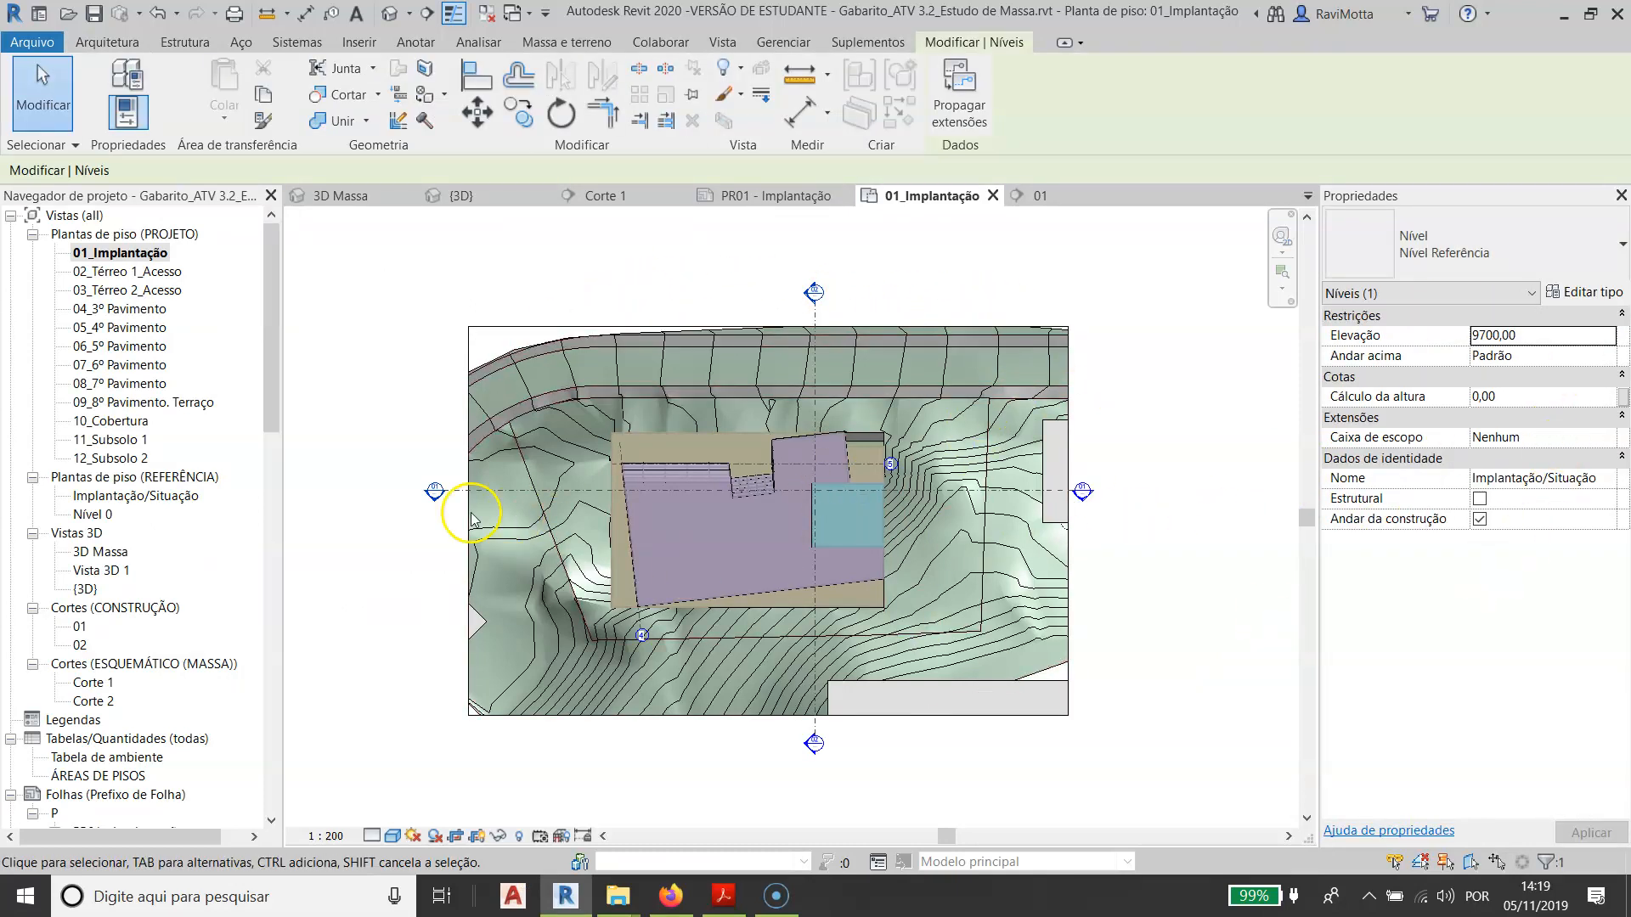
key(Escape)
- Open sheet PR01 - Implantação and examine the ÁREAS DE PISOS table placed on it
scroll(109, 692, down, 3)
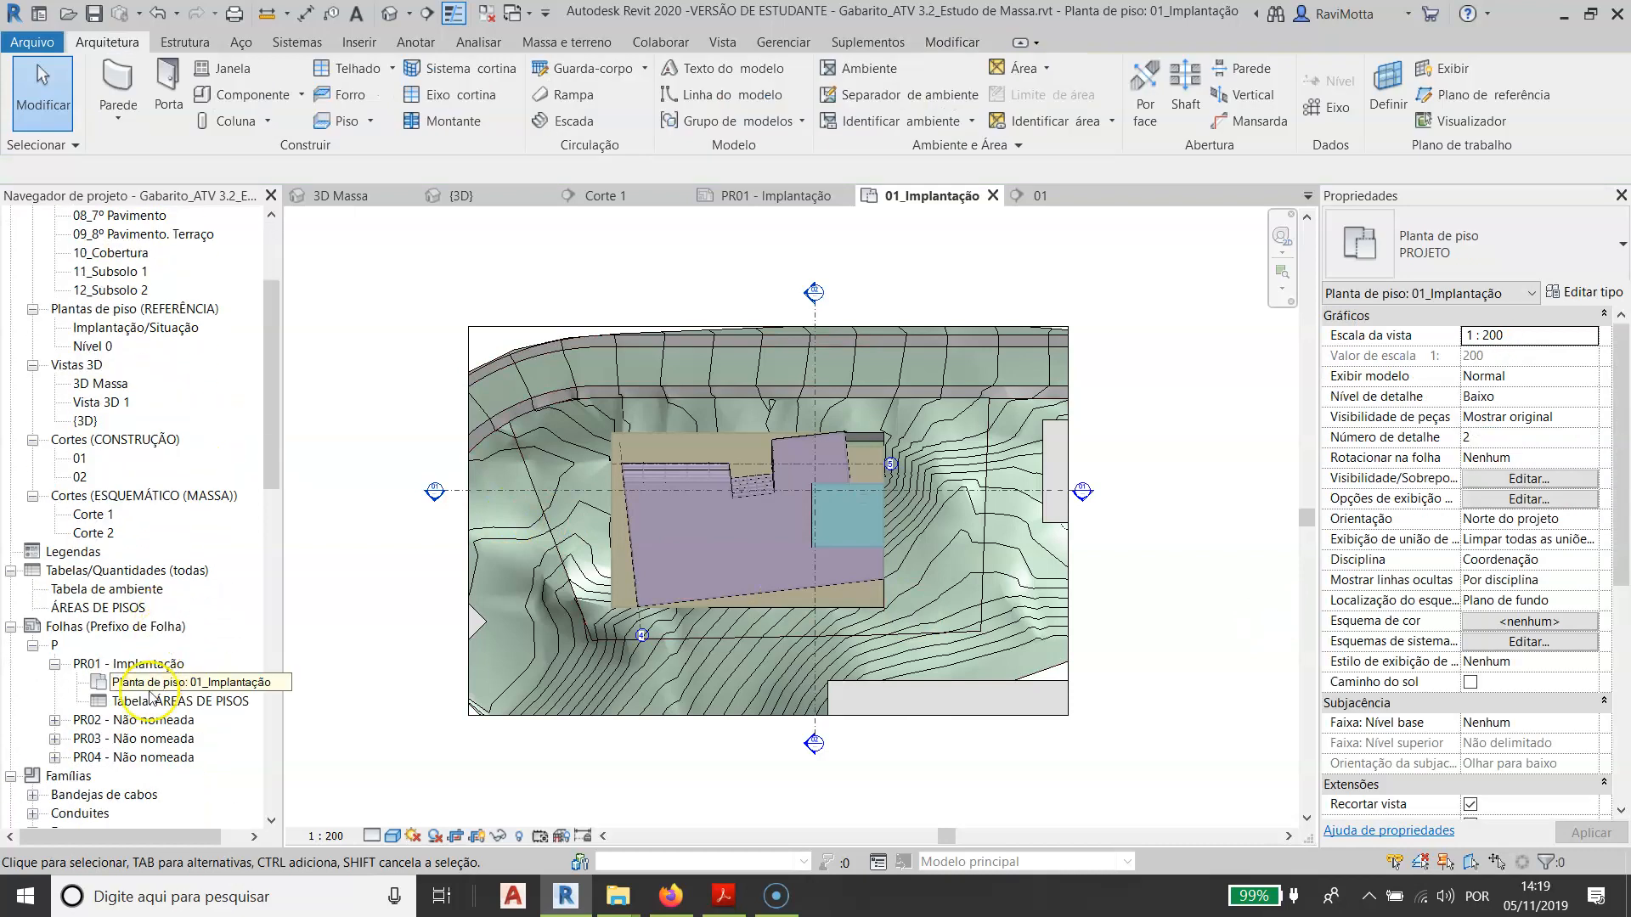
click(111, 627)
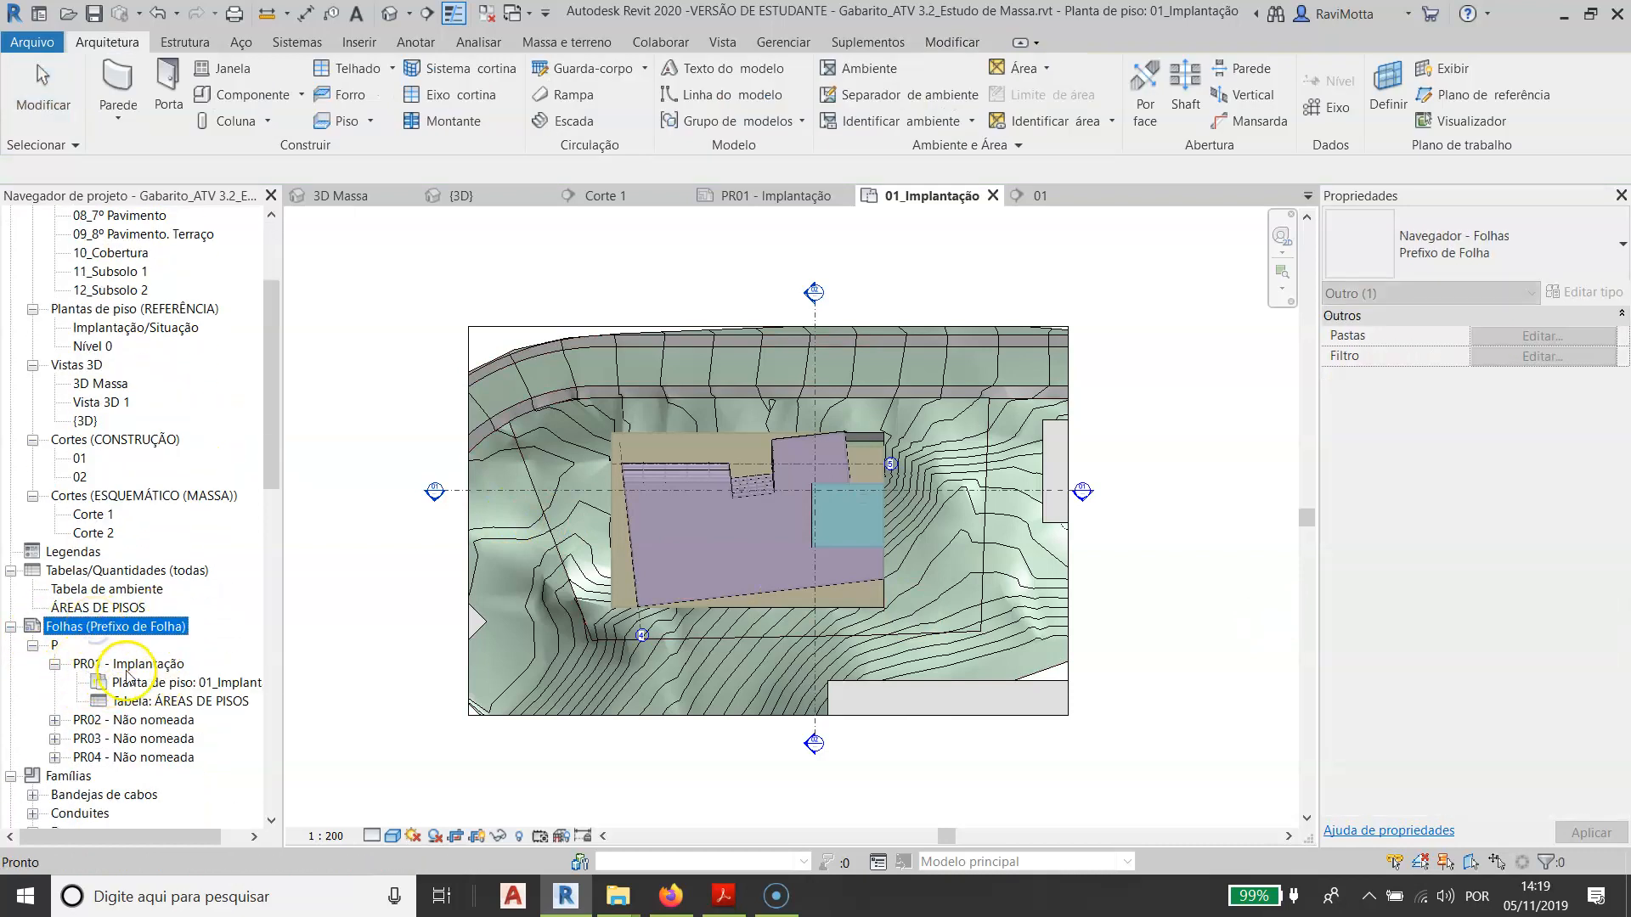
double_click(128, 668)
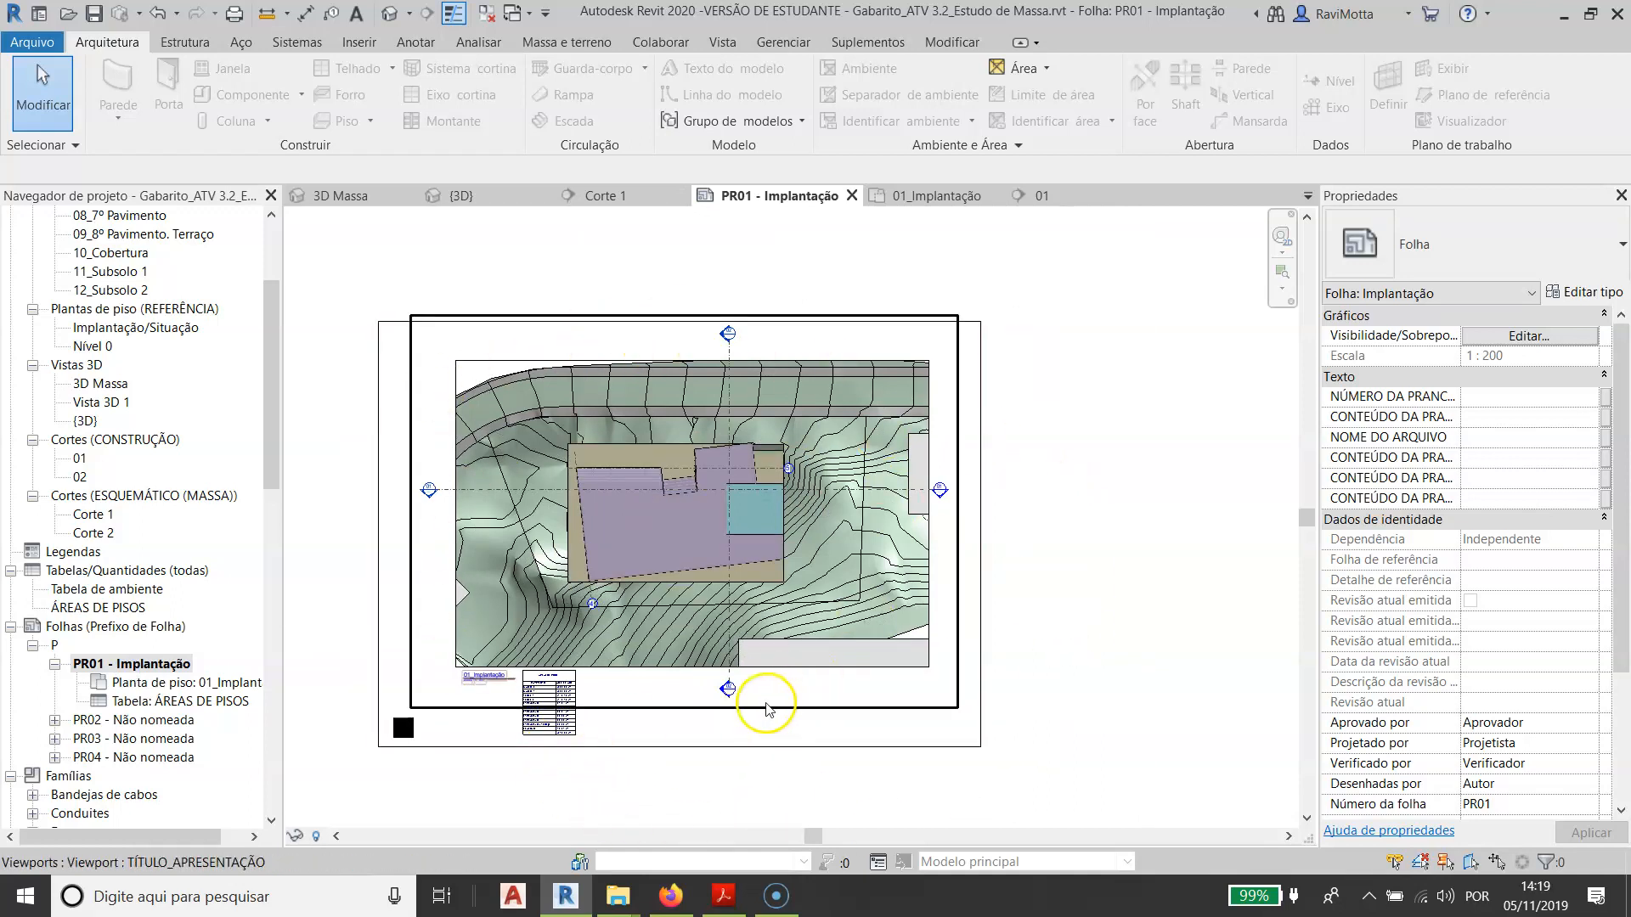
scroll(522, 732, up, 3)
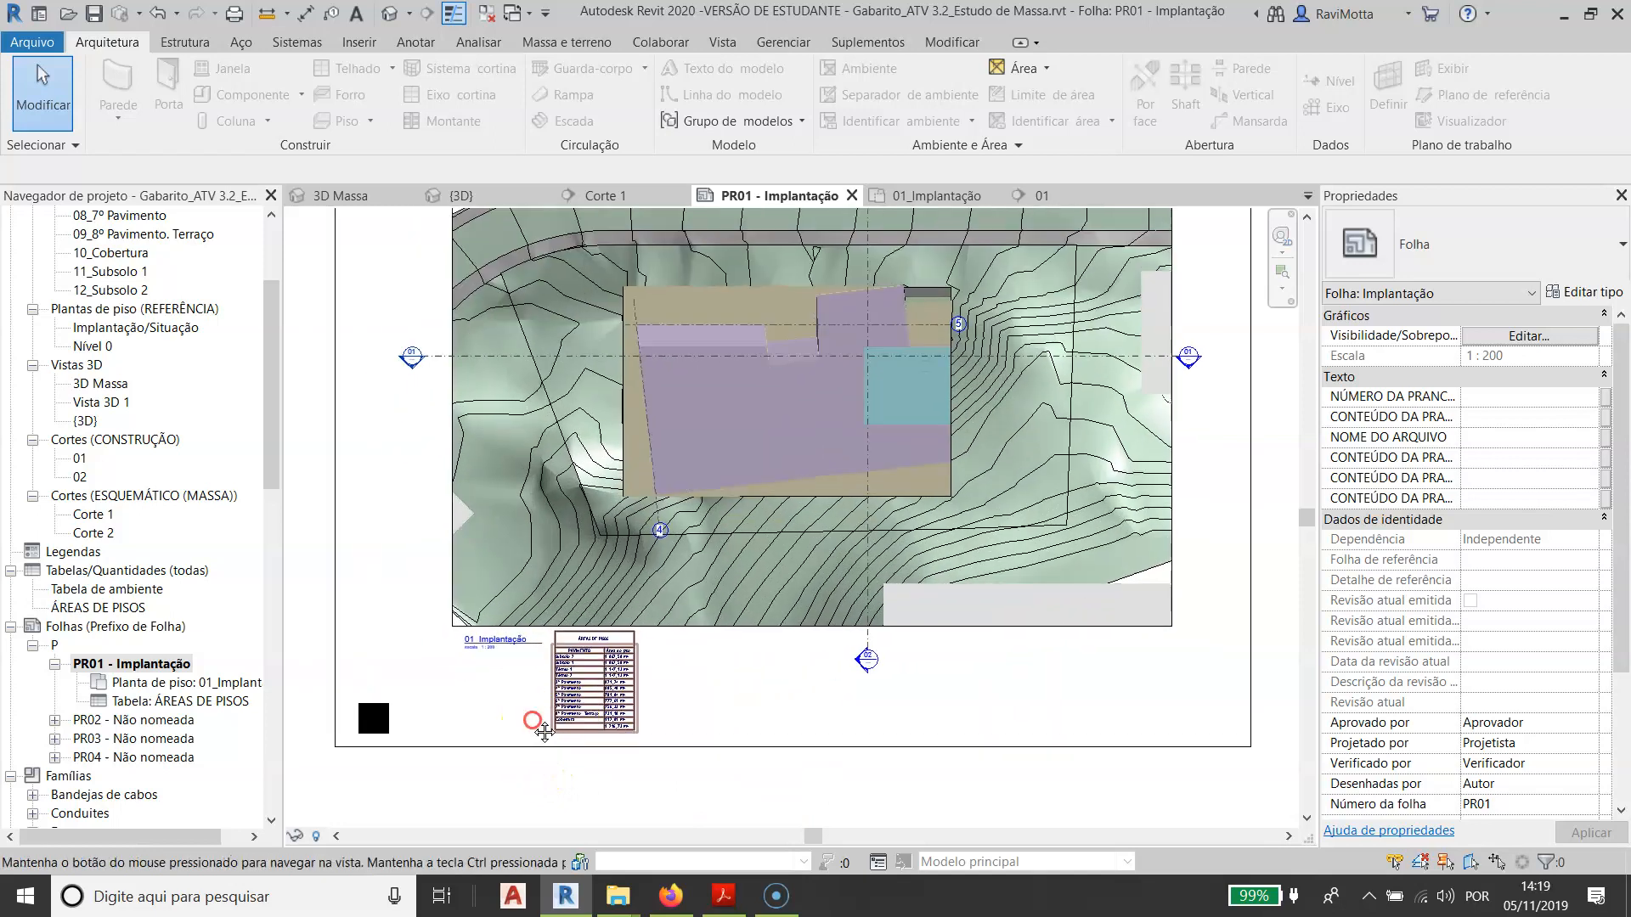
scroll(544, 732, up, 5)
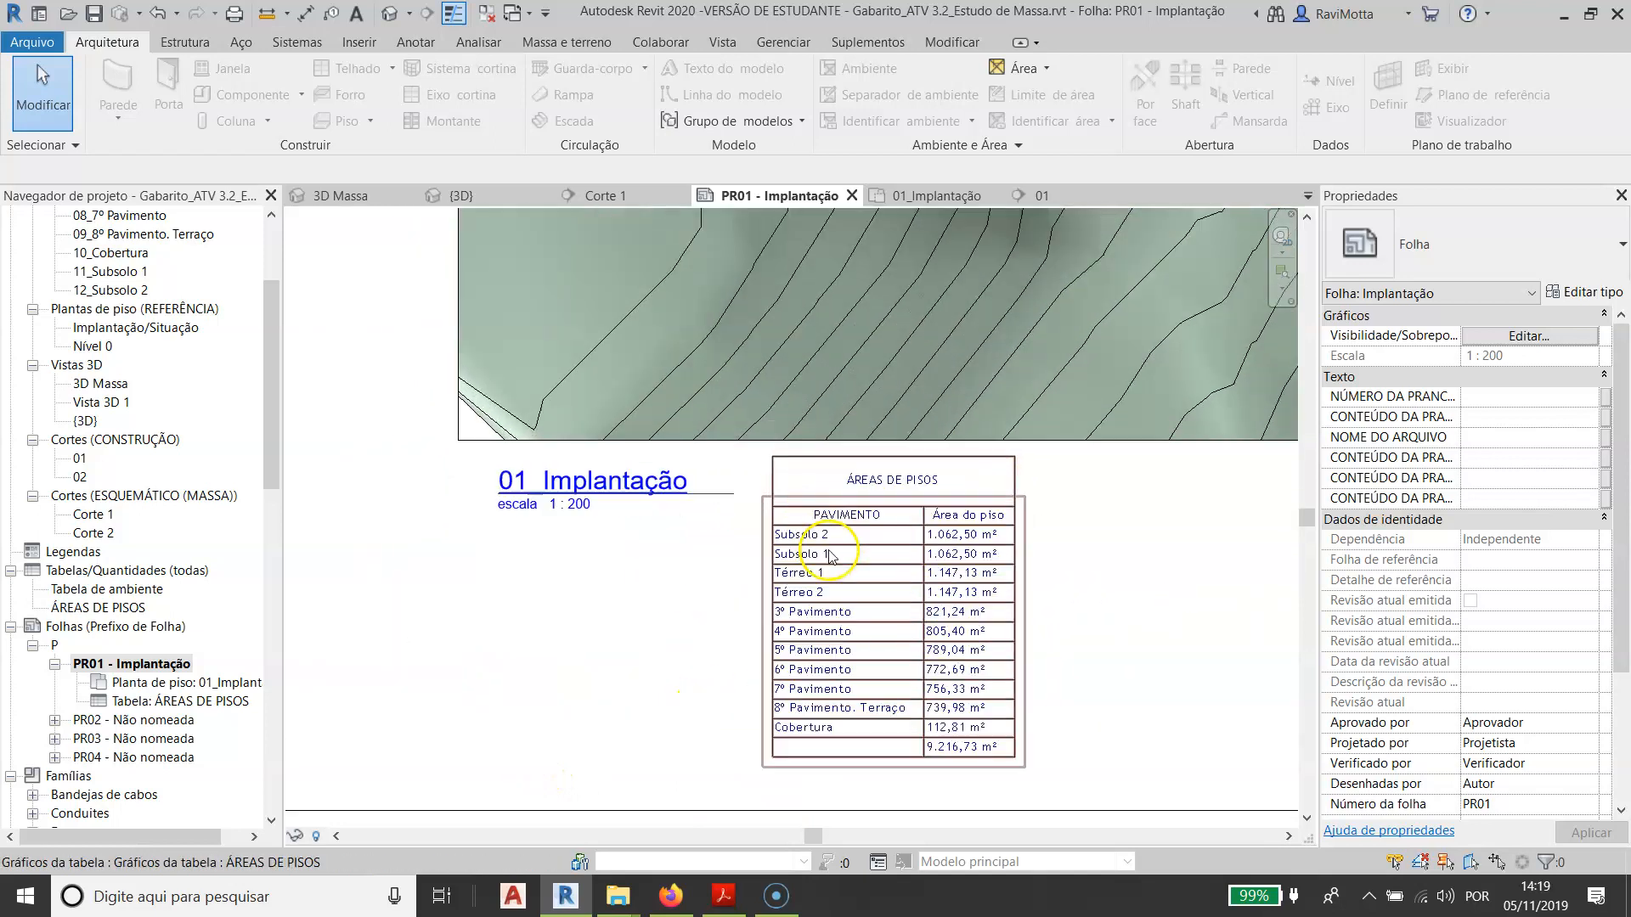
scroll(831, 557, up, 1)
middle_drag(1012, 709, 811, 643)
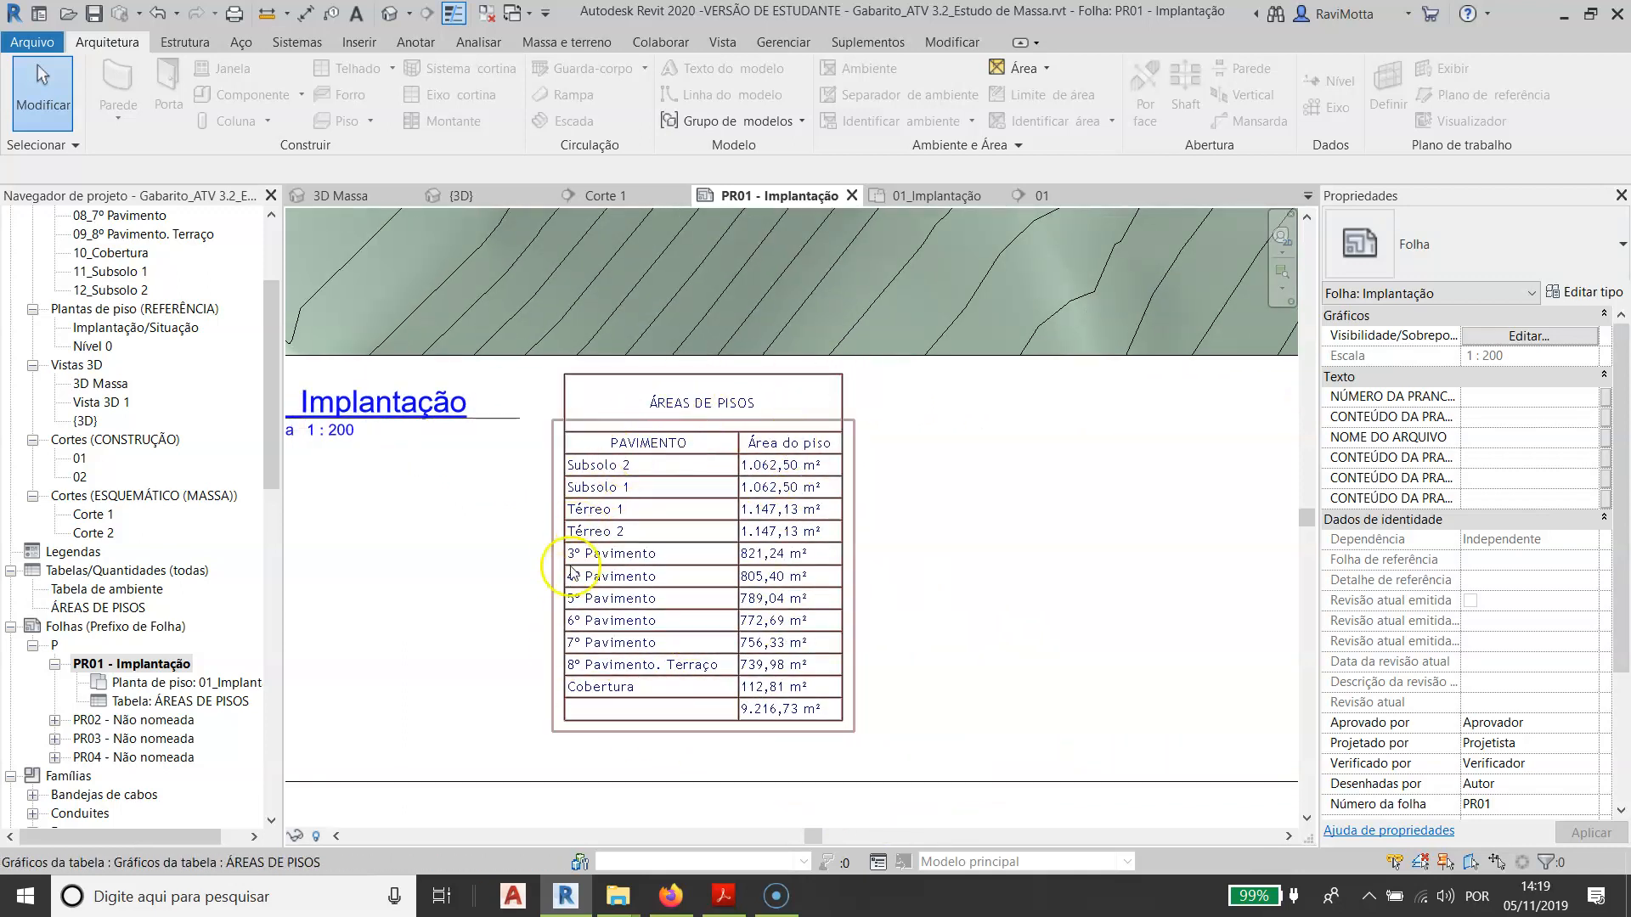
scroll(711, 602, up, 2)
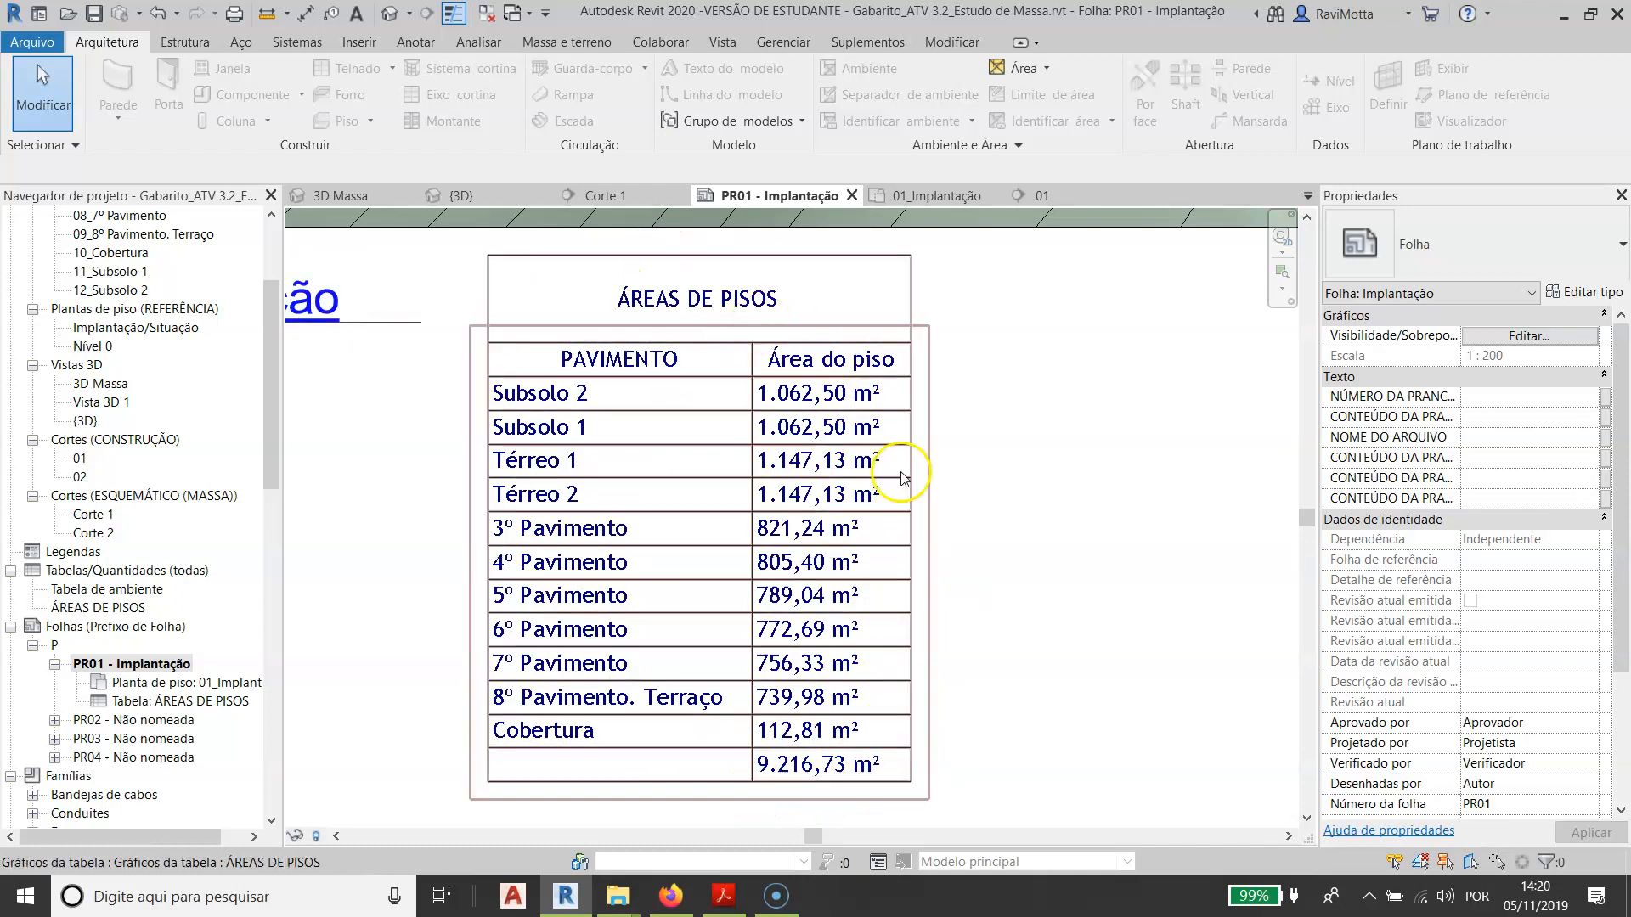
click(817, 746)
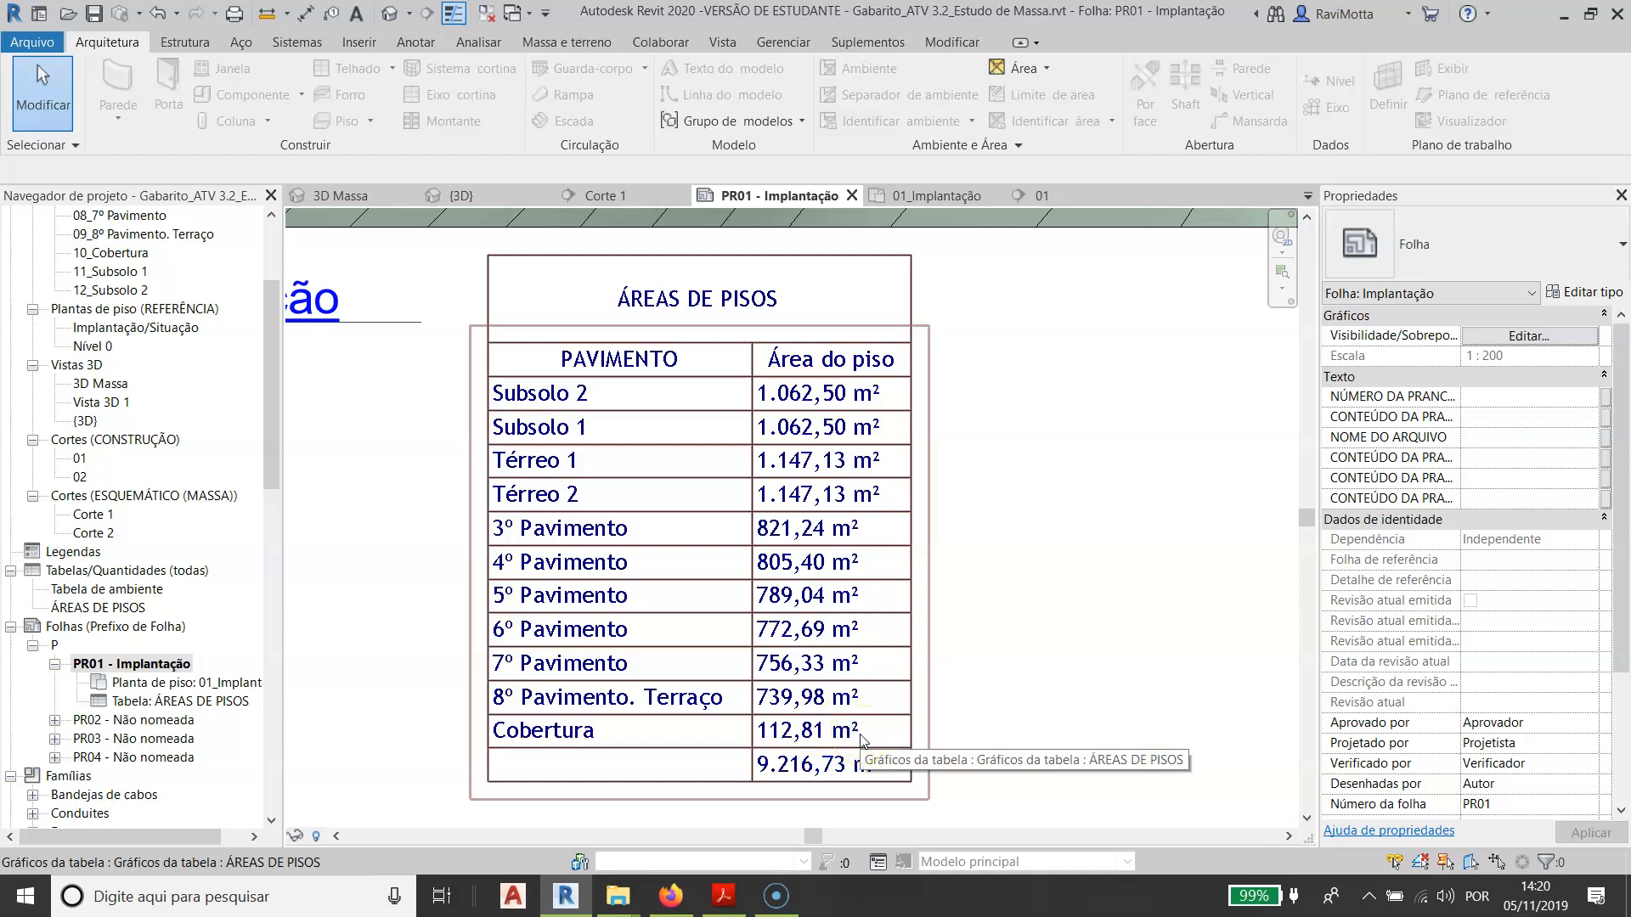
scroll(883, 493, down, 6)
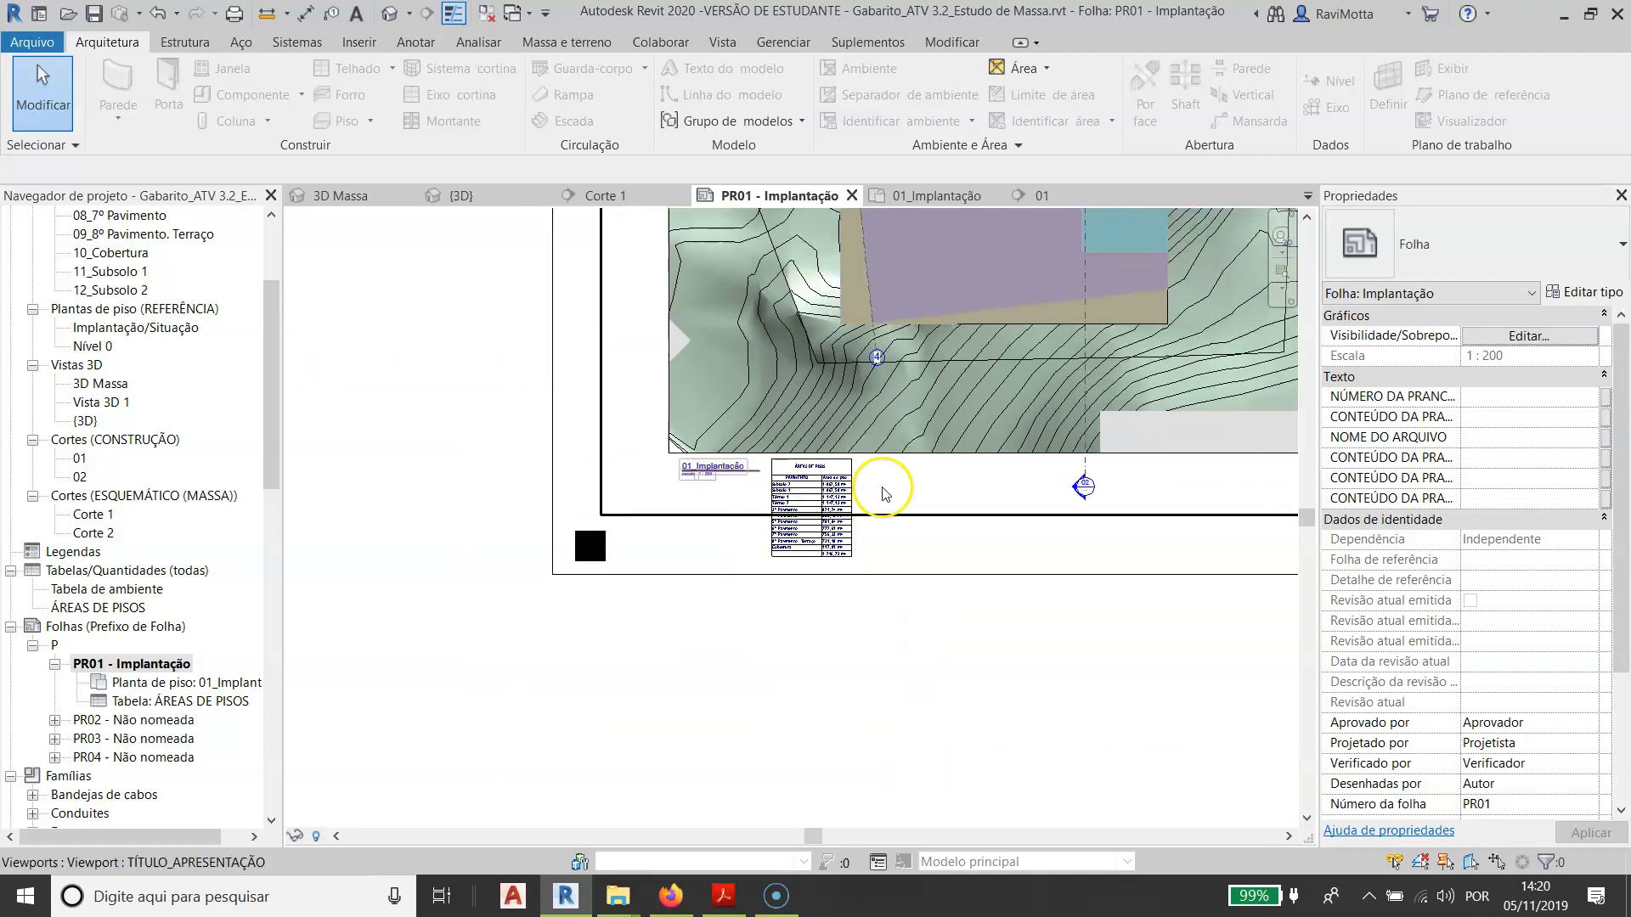
scroll(884, 492, down, 5)
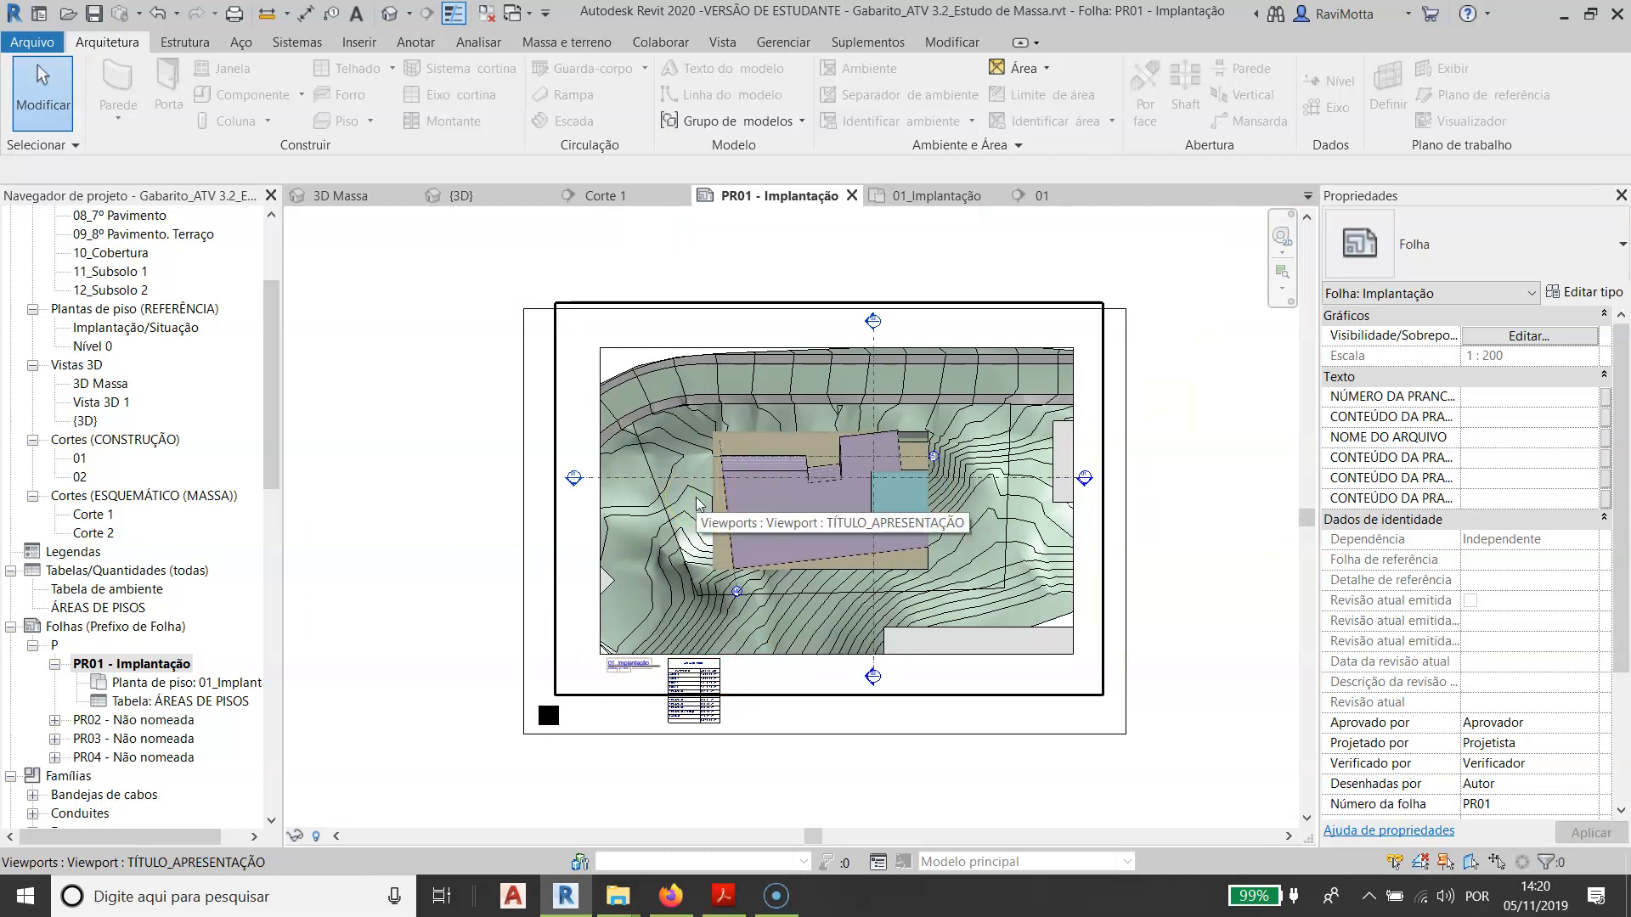
scroll(438, 493, down, 1)
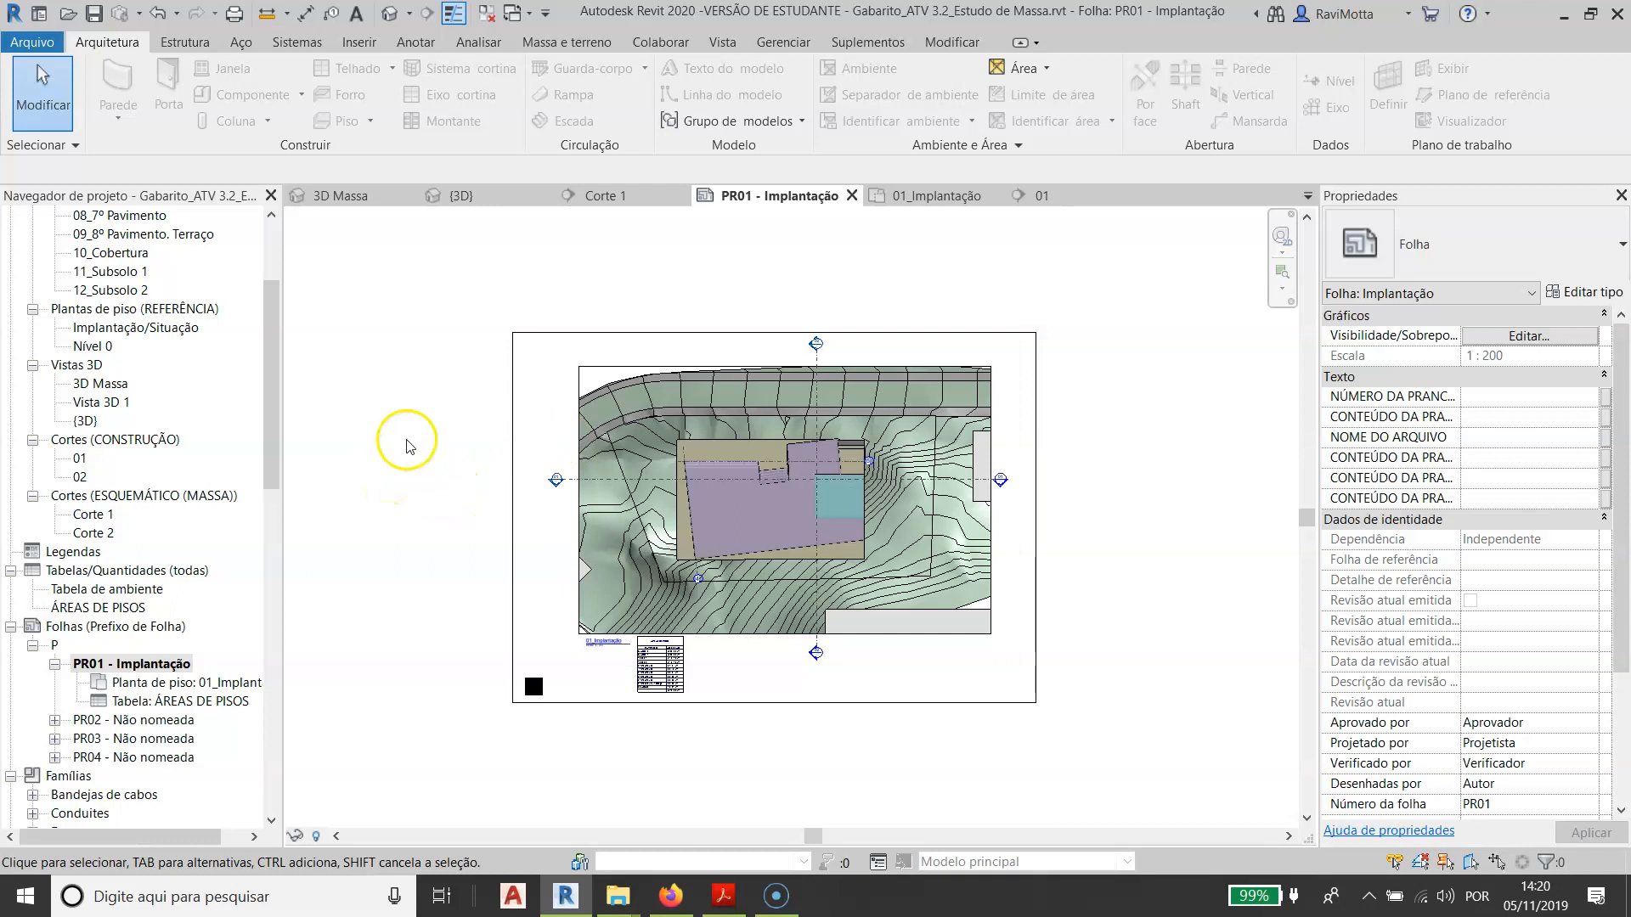
scroll(436, 546, up, 2)
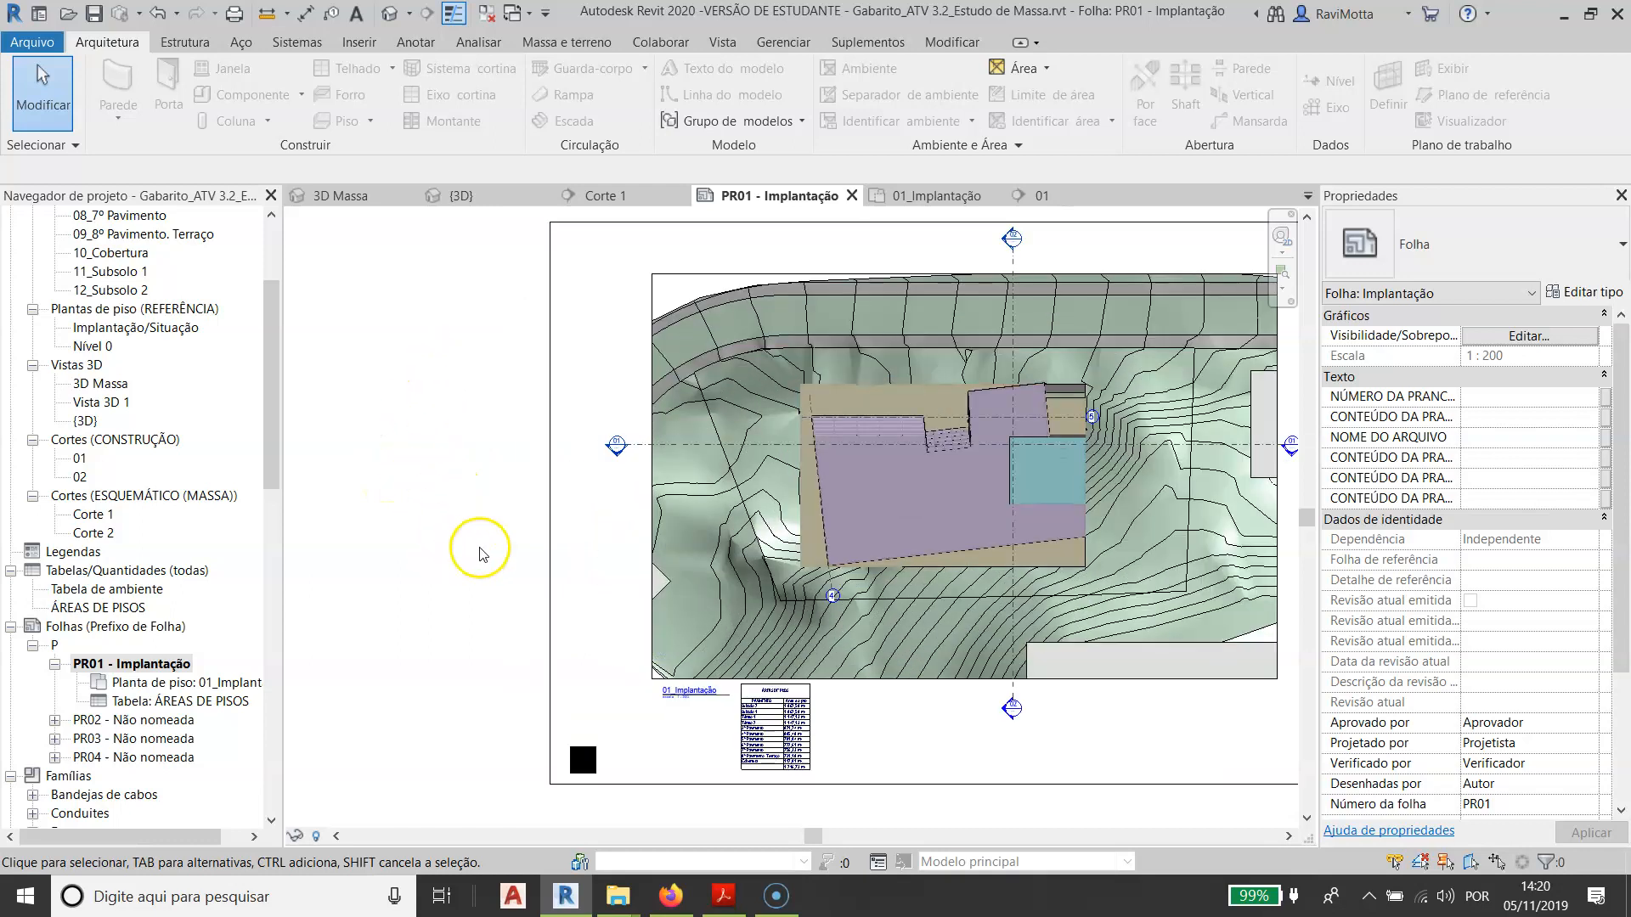
- Switch to the assignment slides to read which elements must be hidden in the site and roof plan, and return to Revit
scroll(480, 554, down, 2)
key(alt+Tab)
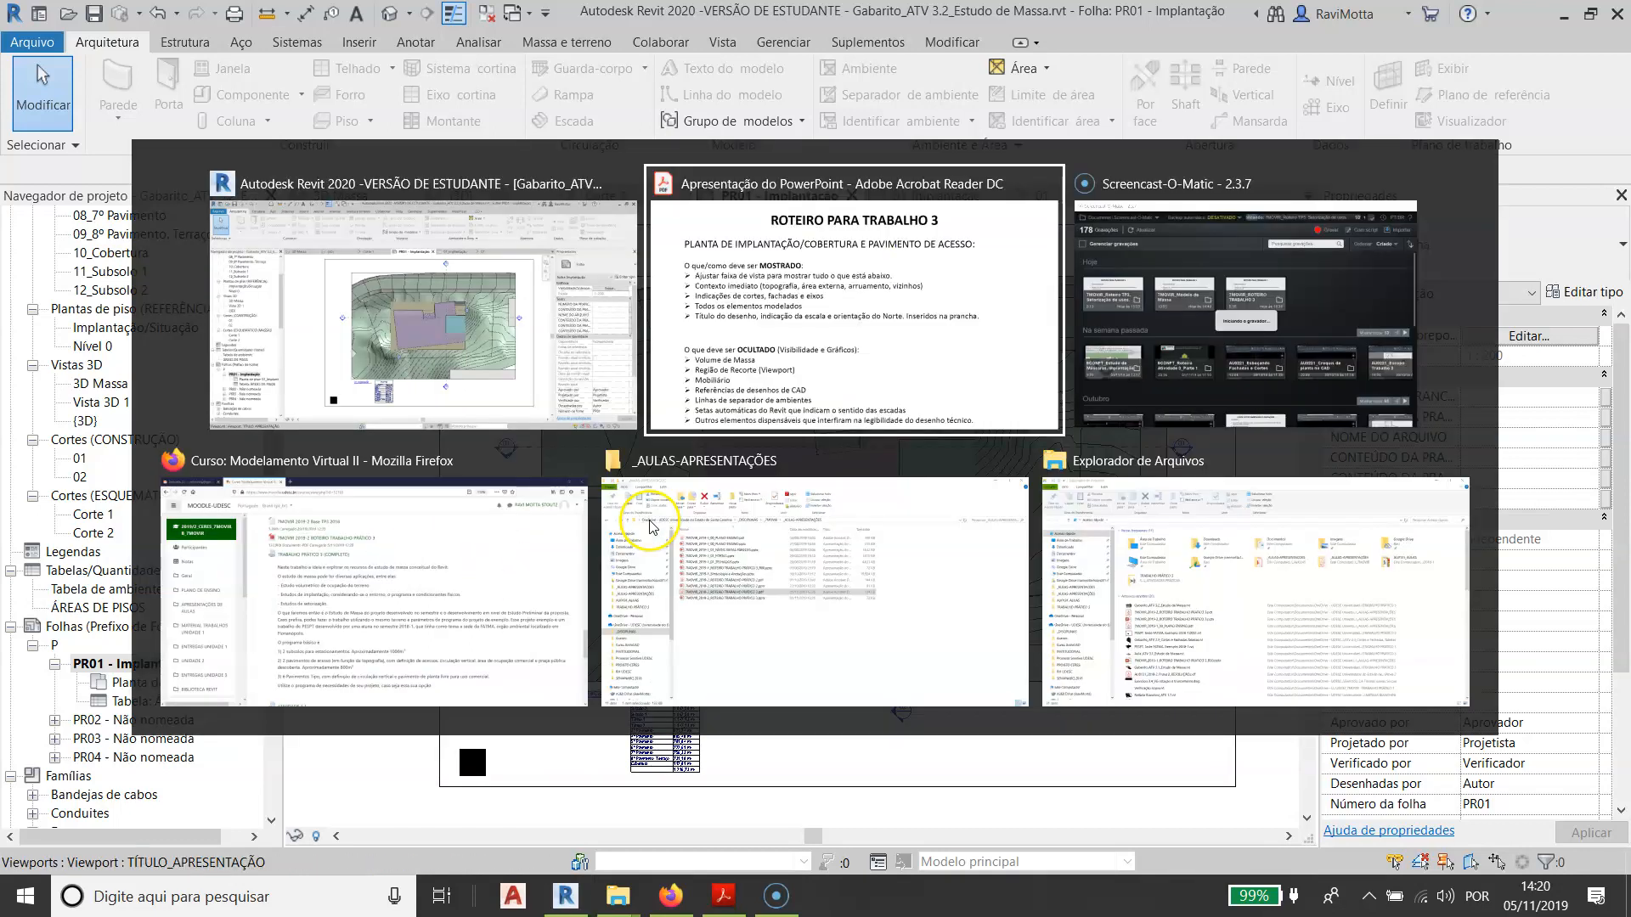
click(799, 337)
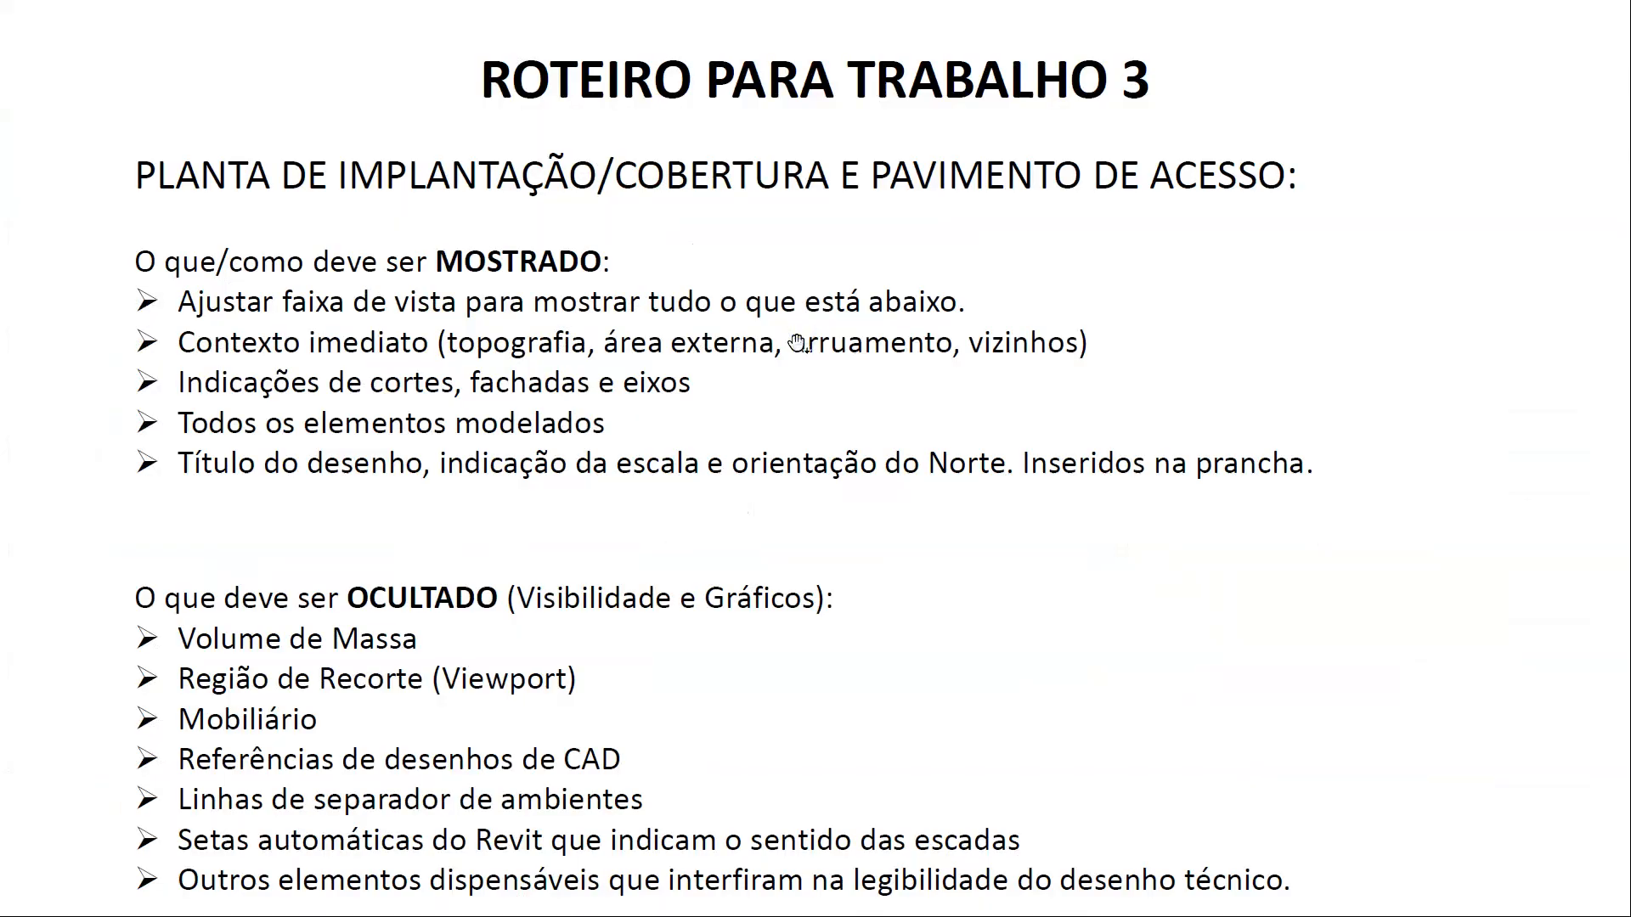
click(499, 629)
key(Escape)
key(ctrl+l)
key(alt+Tab)
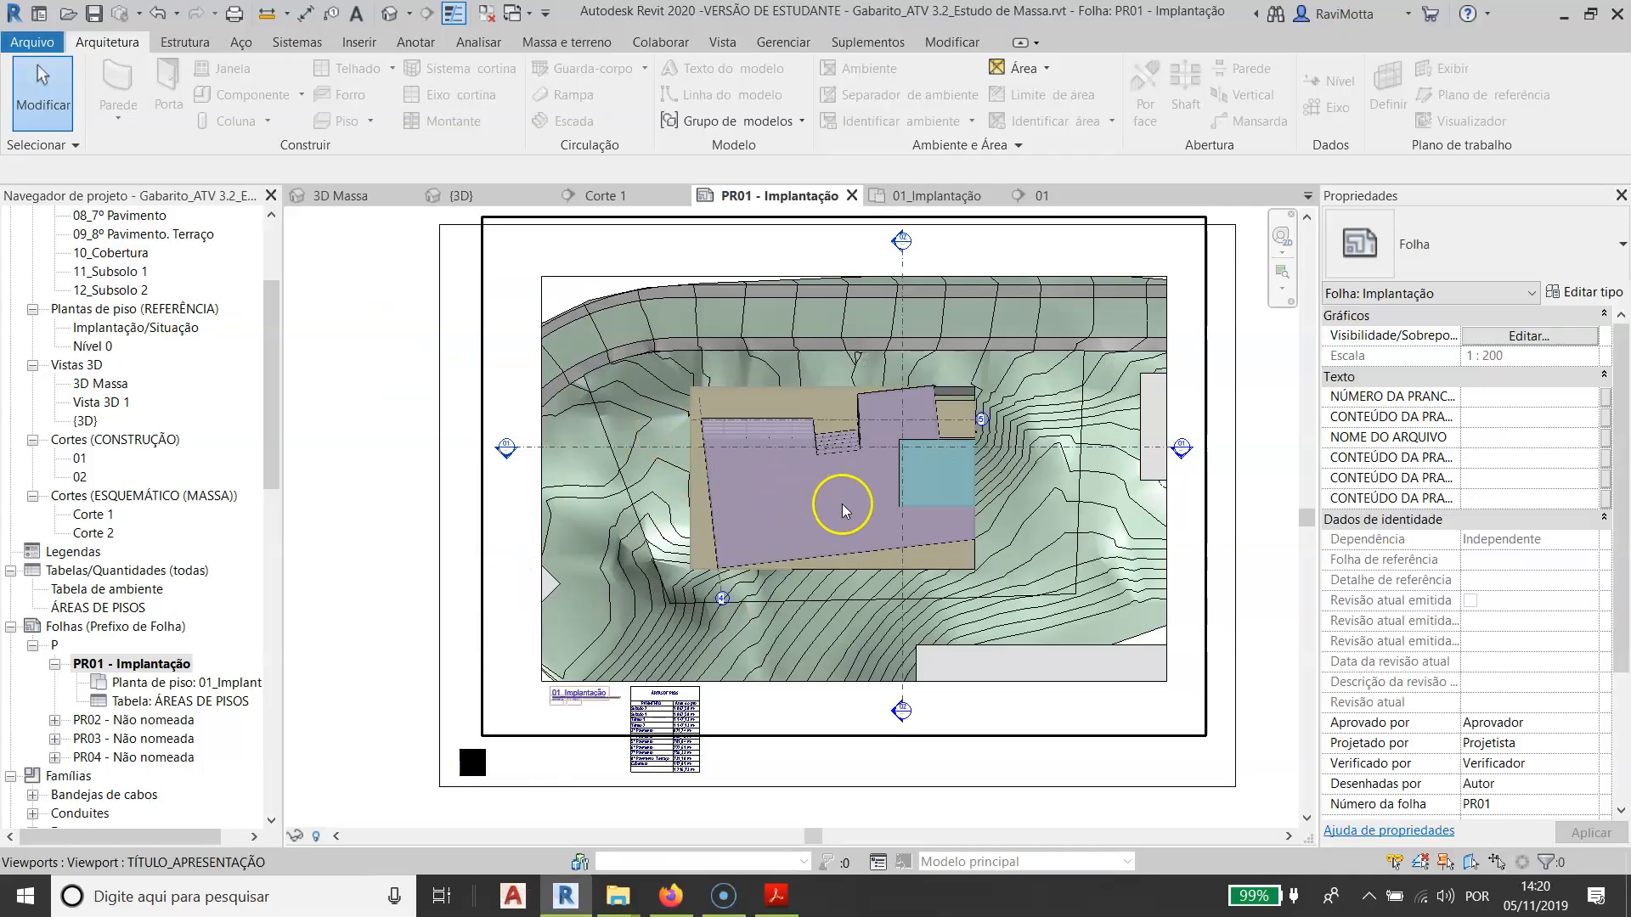
- Open the 01_Implantação floor plan and bring up the massing and site tools
click(341, 503)
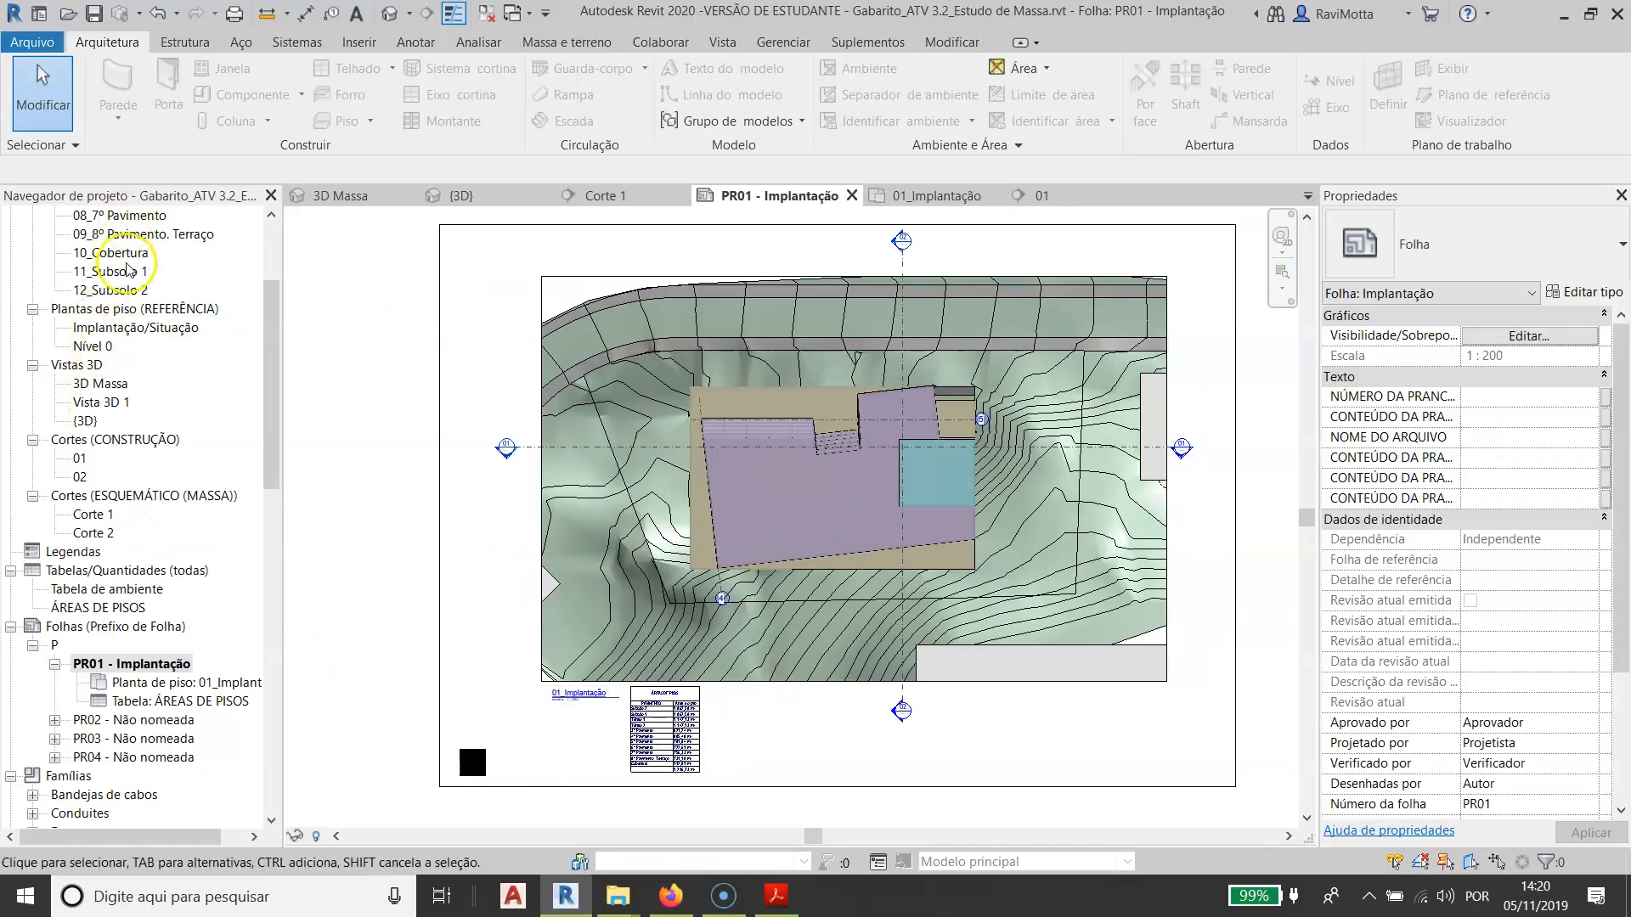
scroll(127, 270, up, 3)
double_click(123, 254)
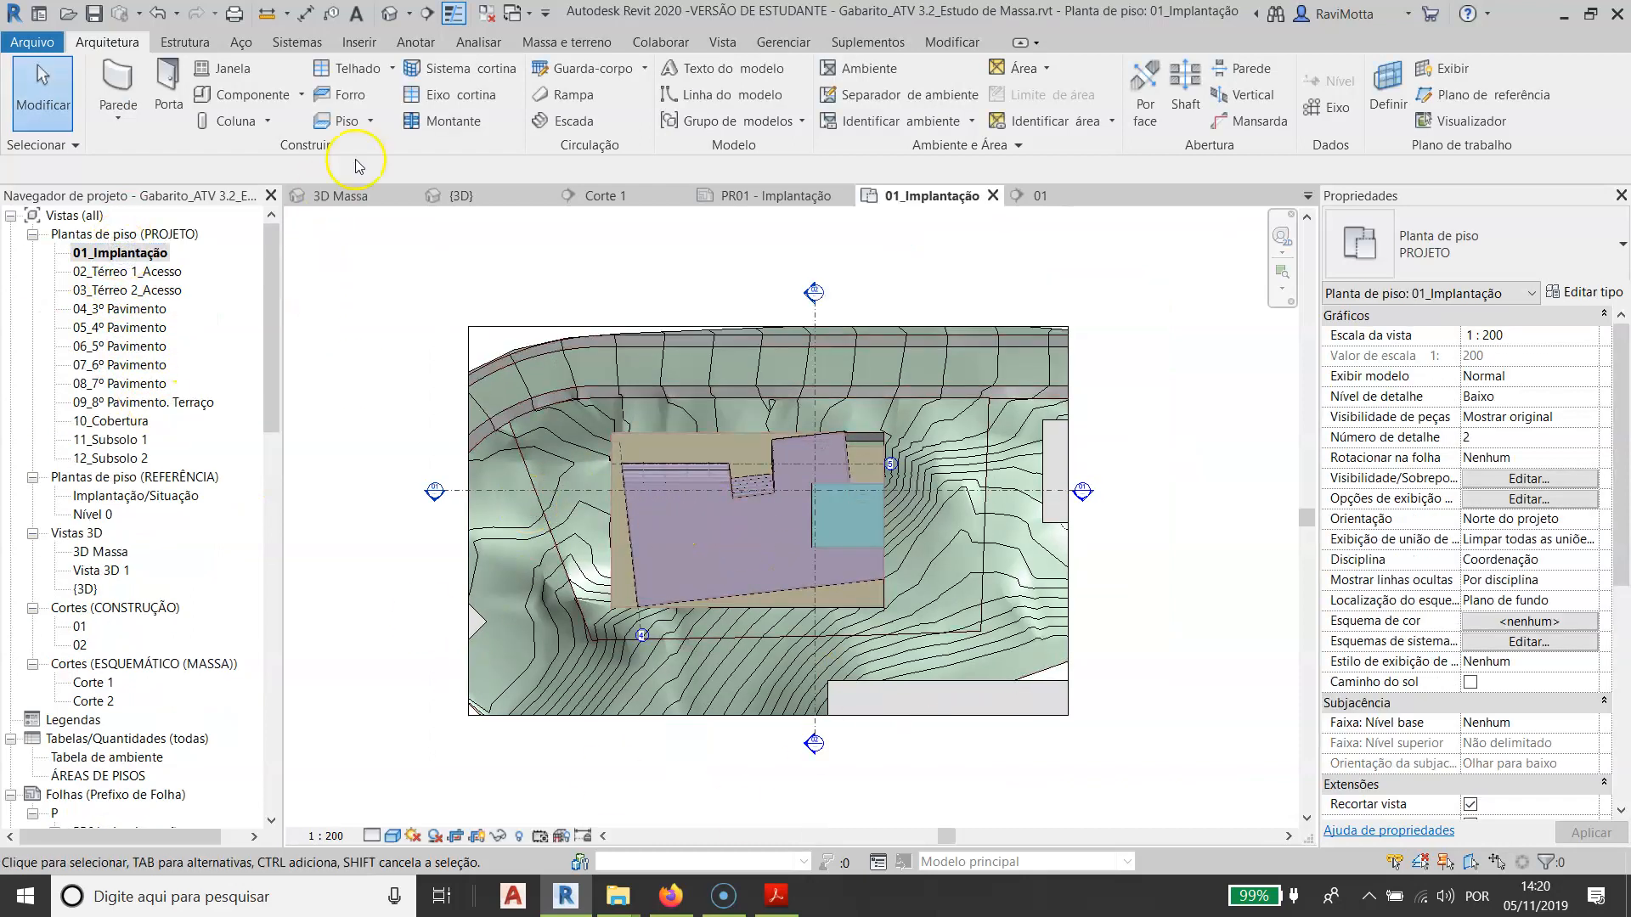
click(568, 42)
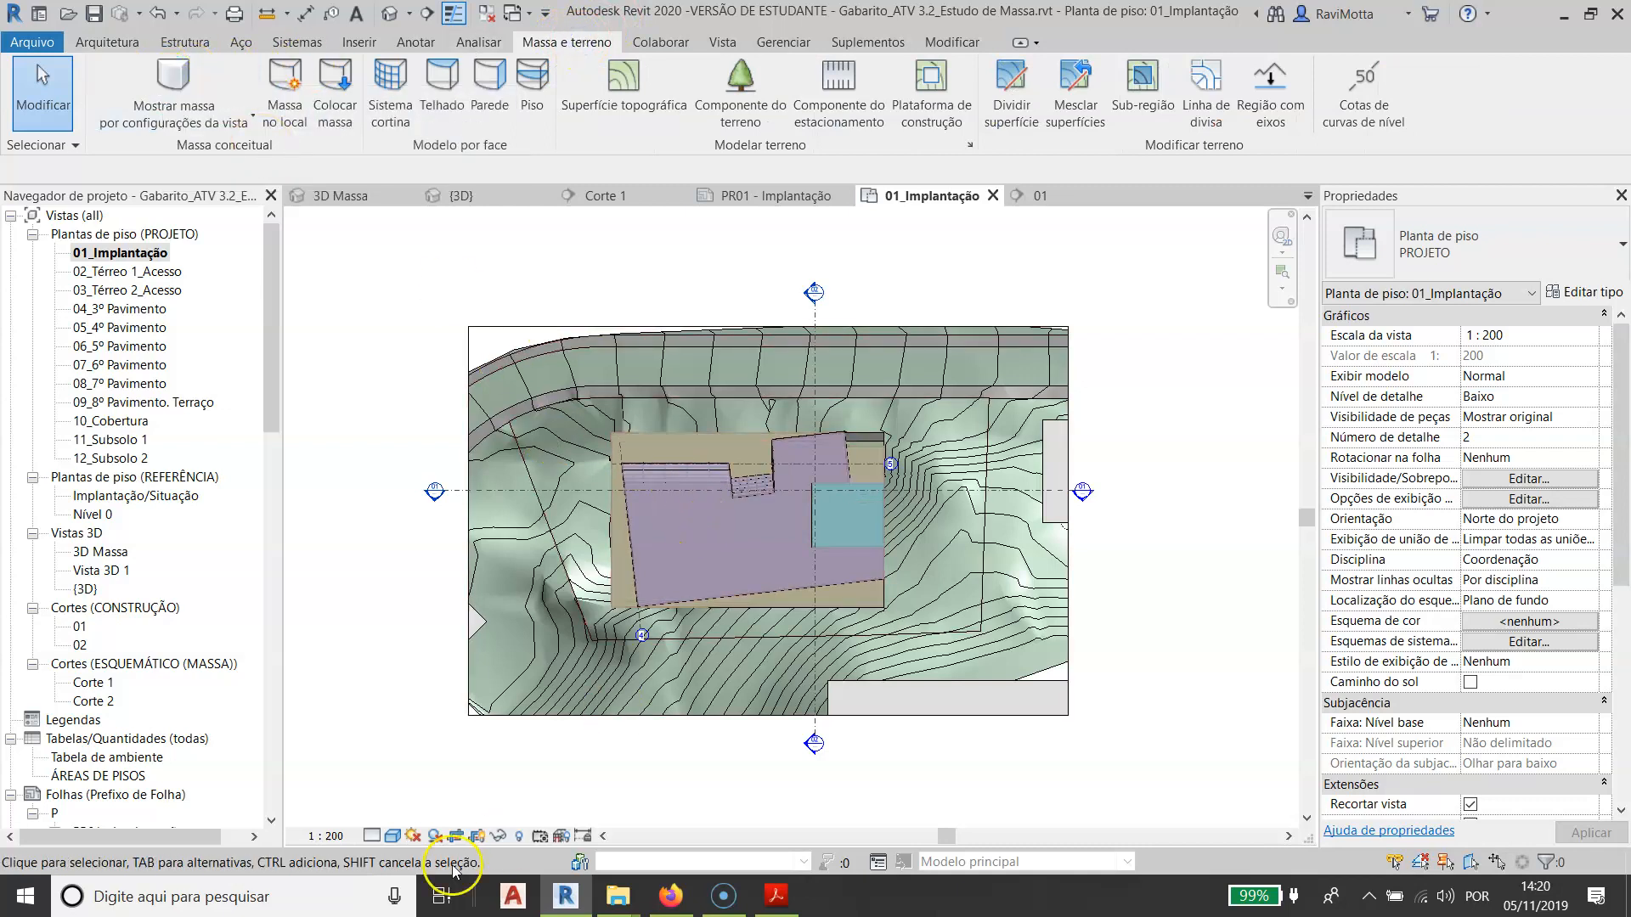
- Turn off the Massa model category in the visibility/graphics overrides of the 01_Implantação floor plan and inspect the building
click(132, 254)
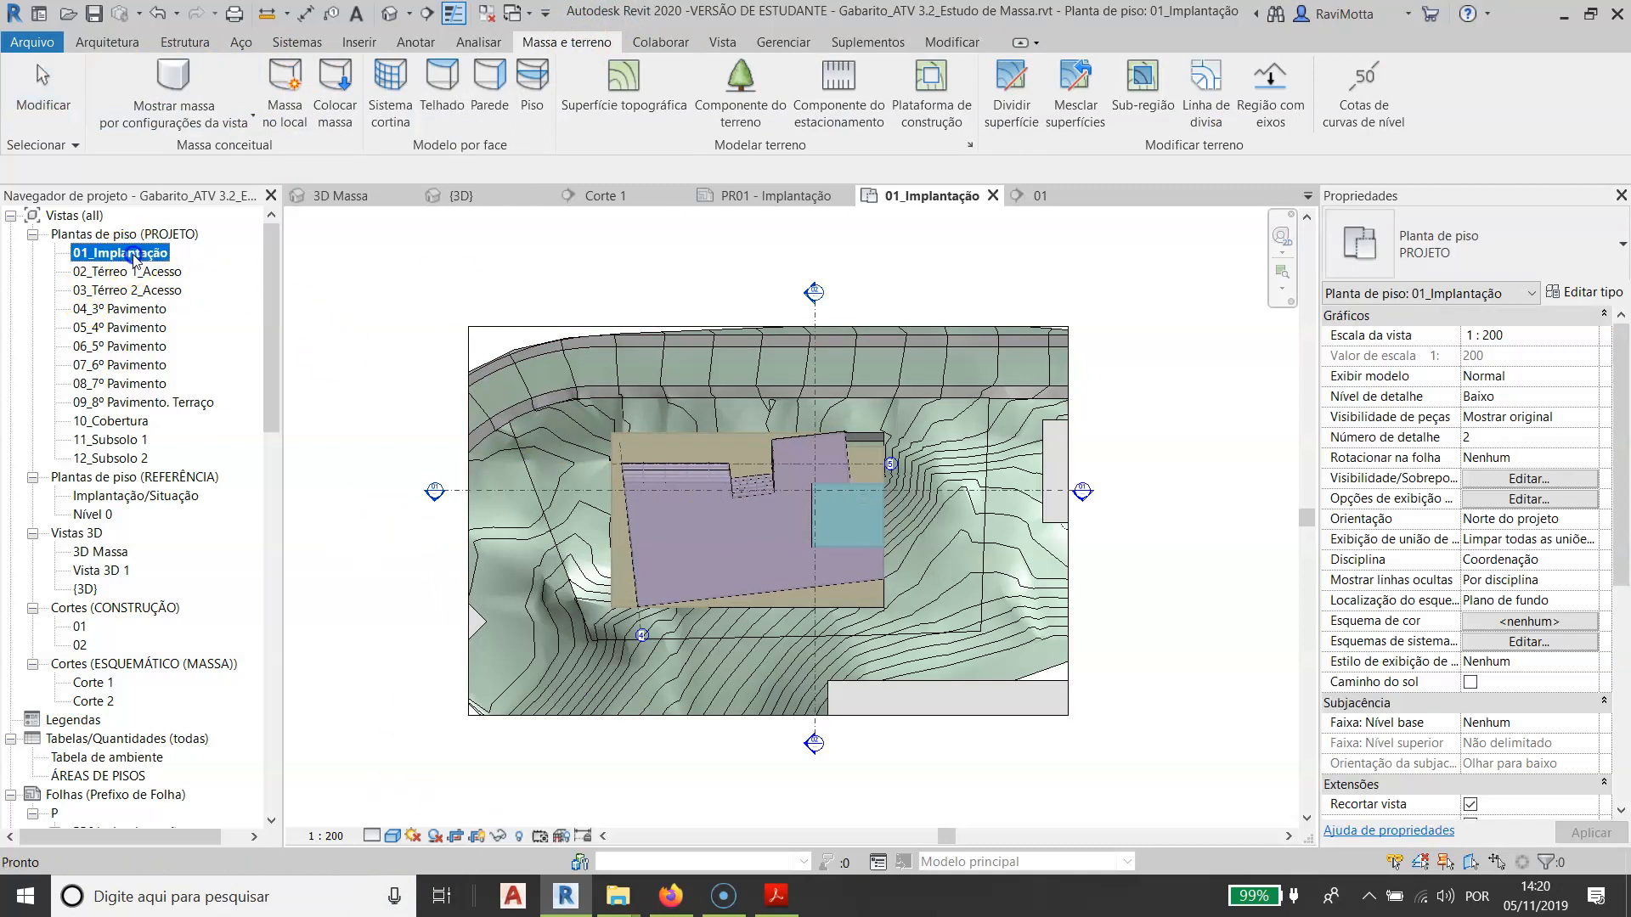
key(v)
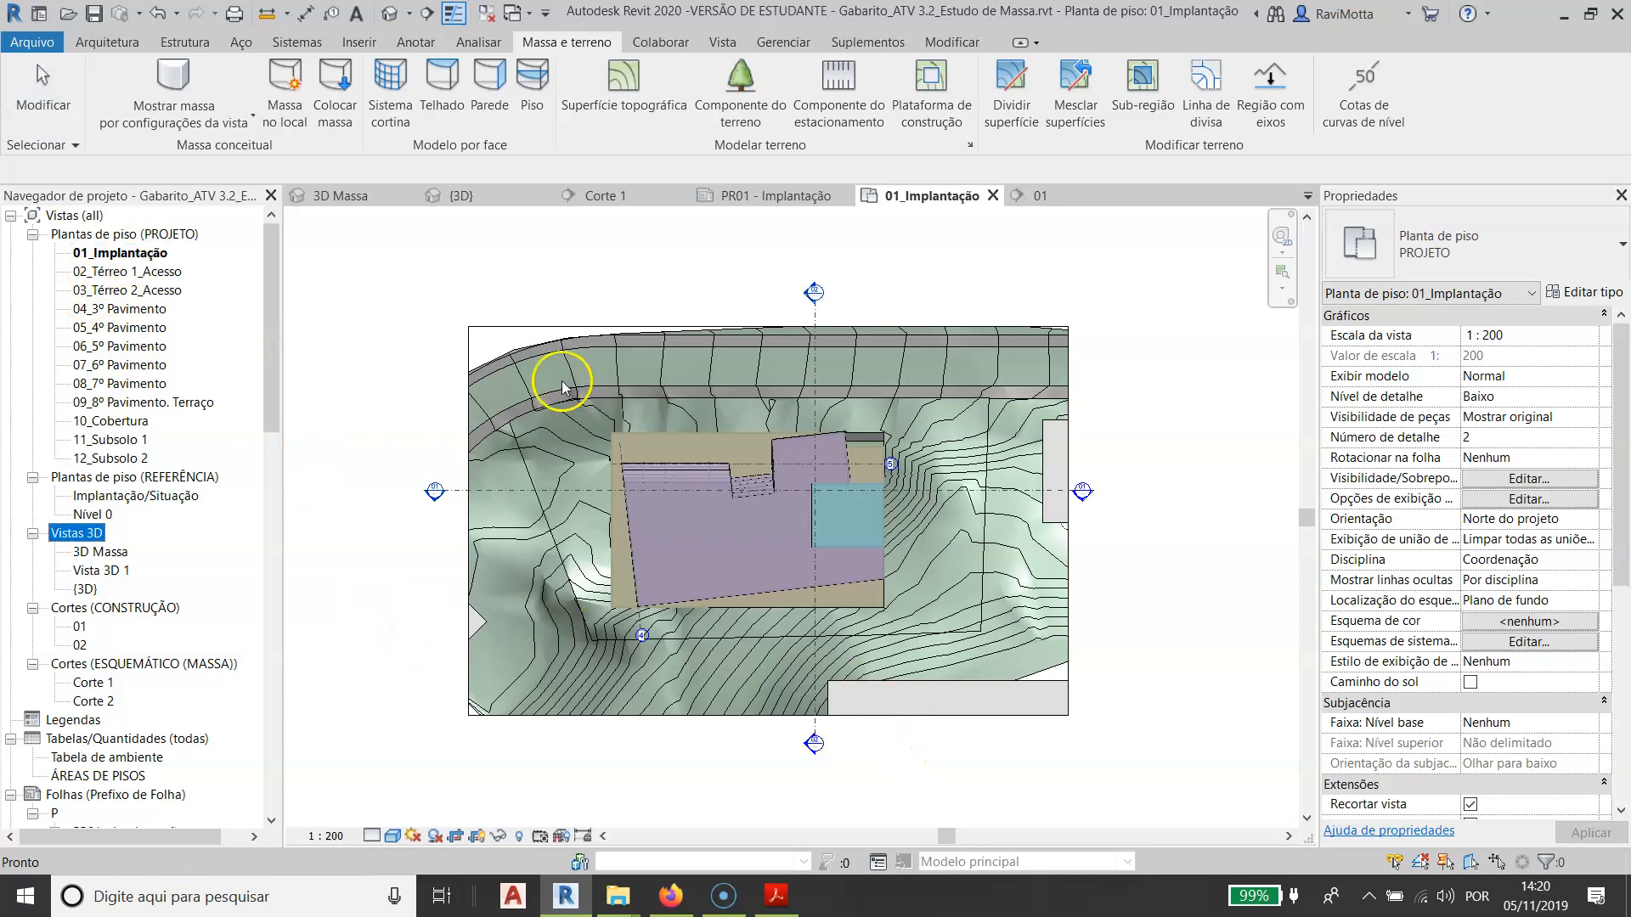
click(396, 325)
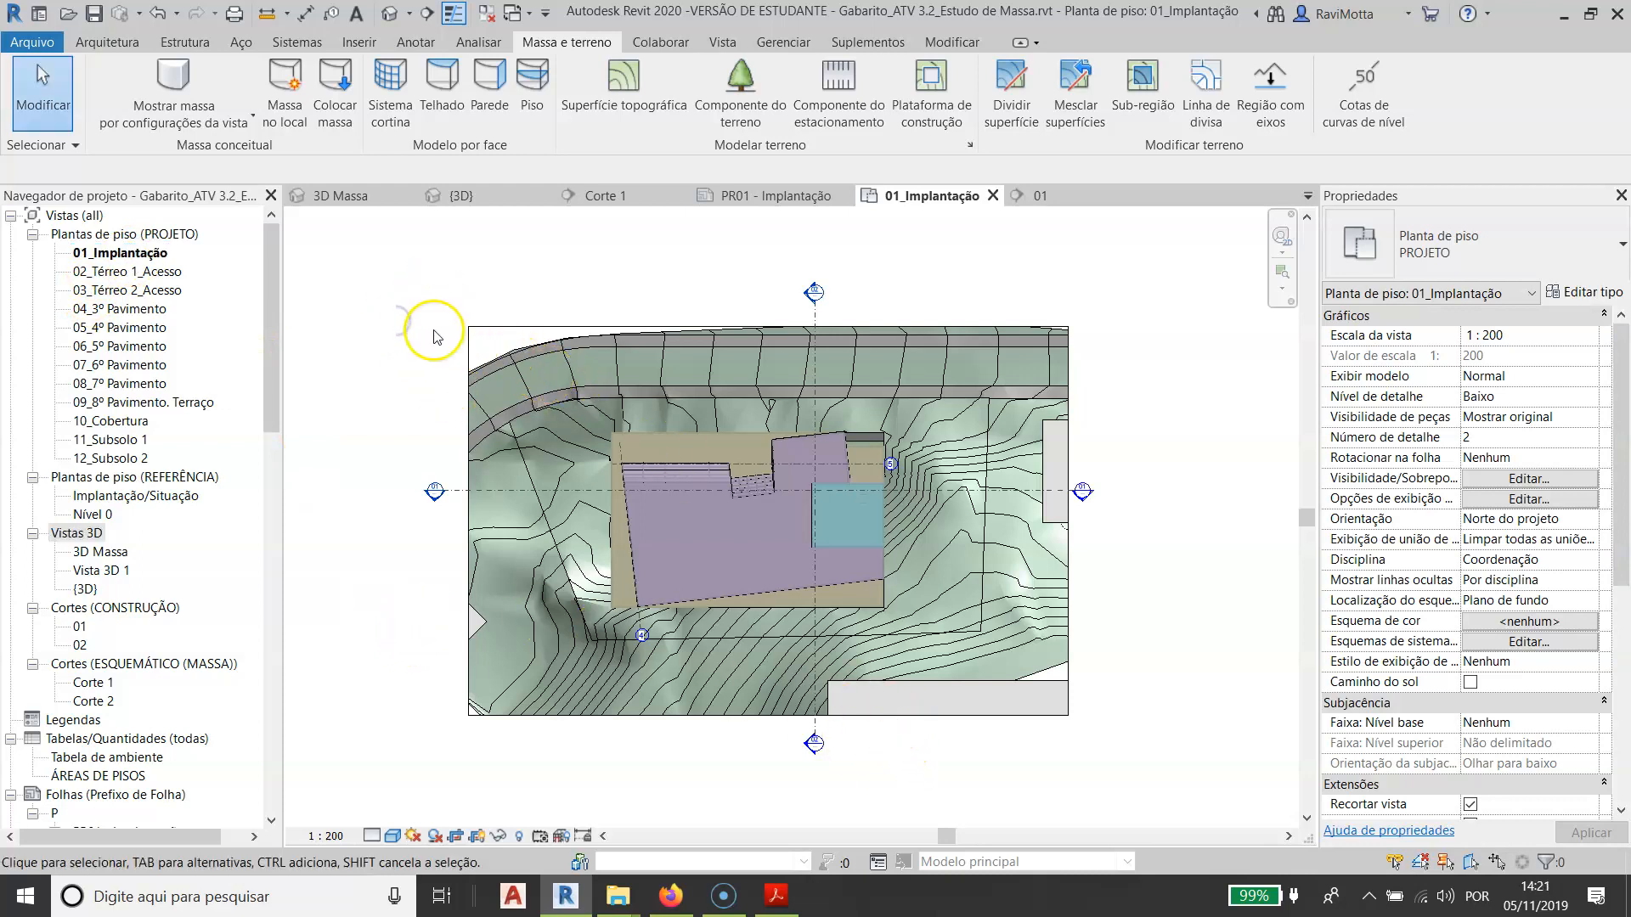
key(v)
key(v)
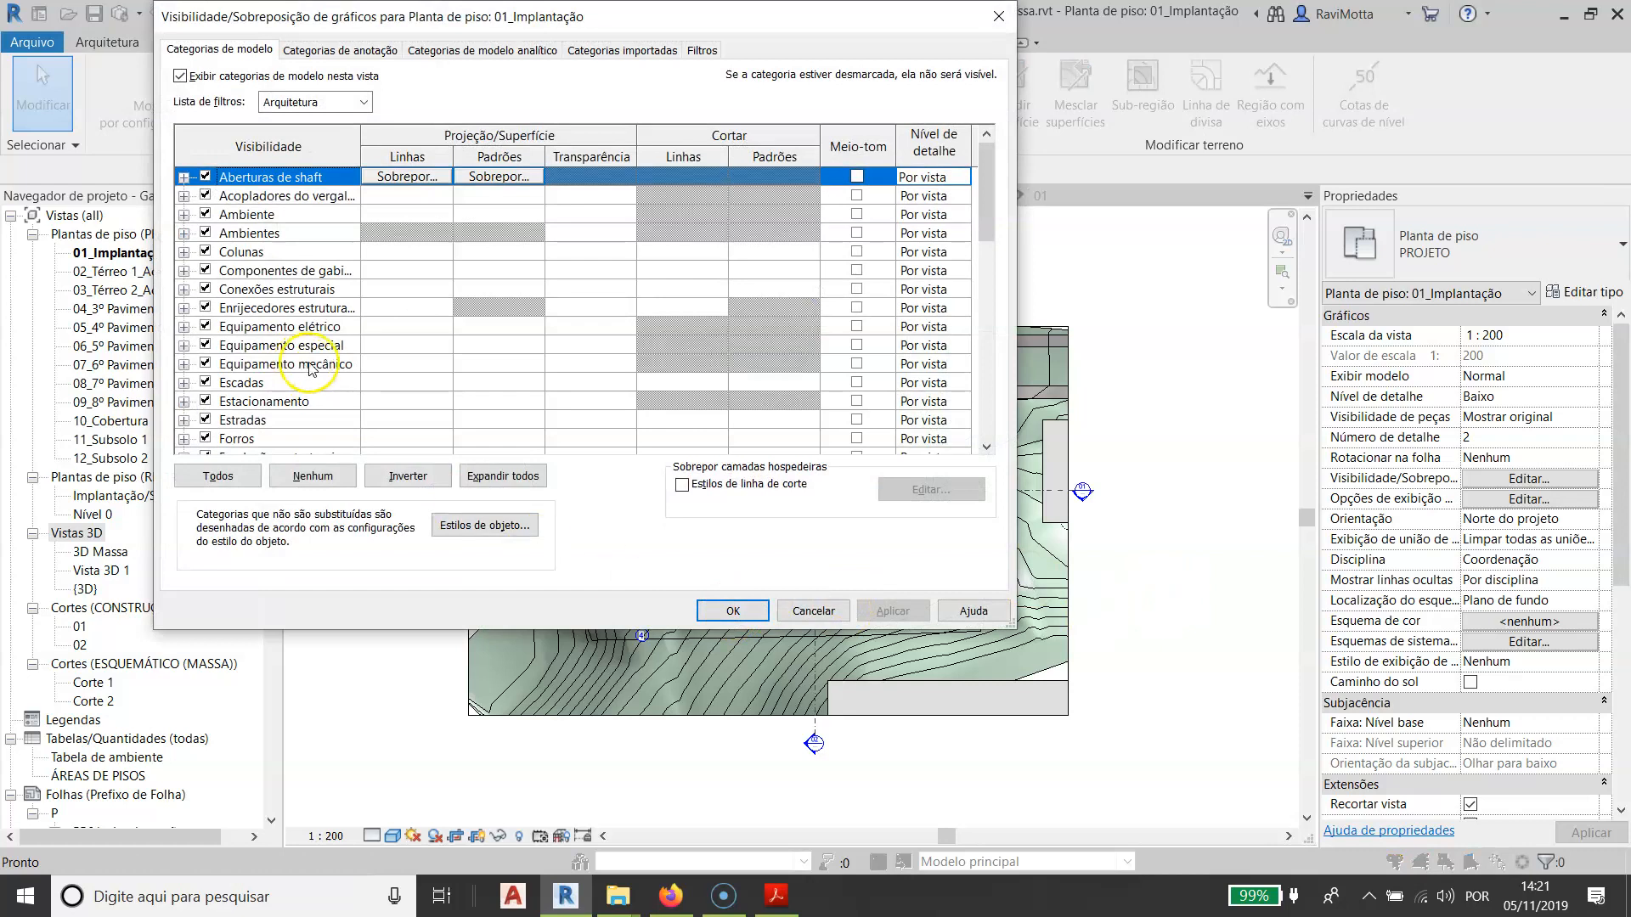
scroll(310, 366, down, 6)
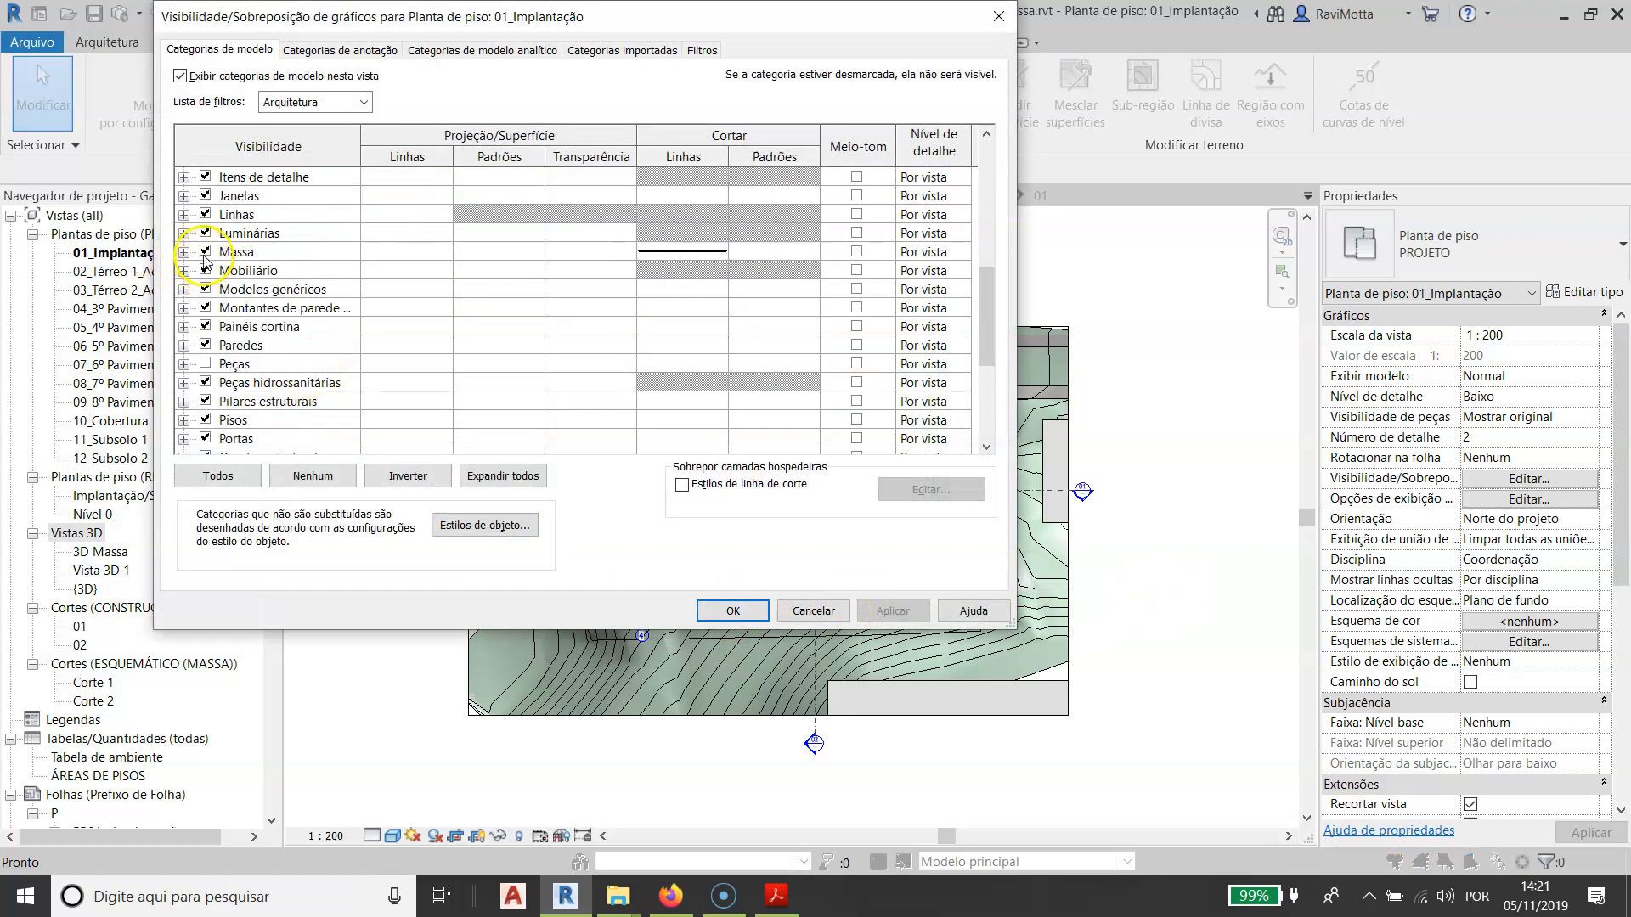
click(206, 251)
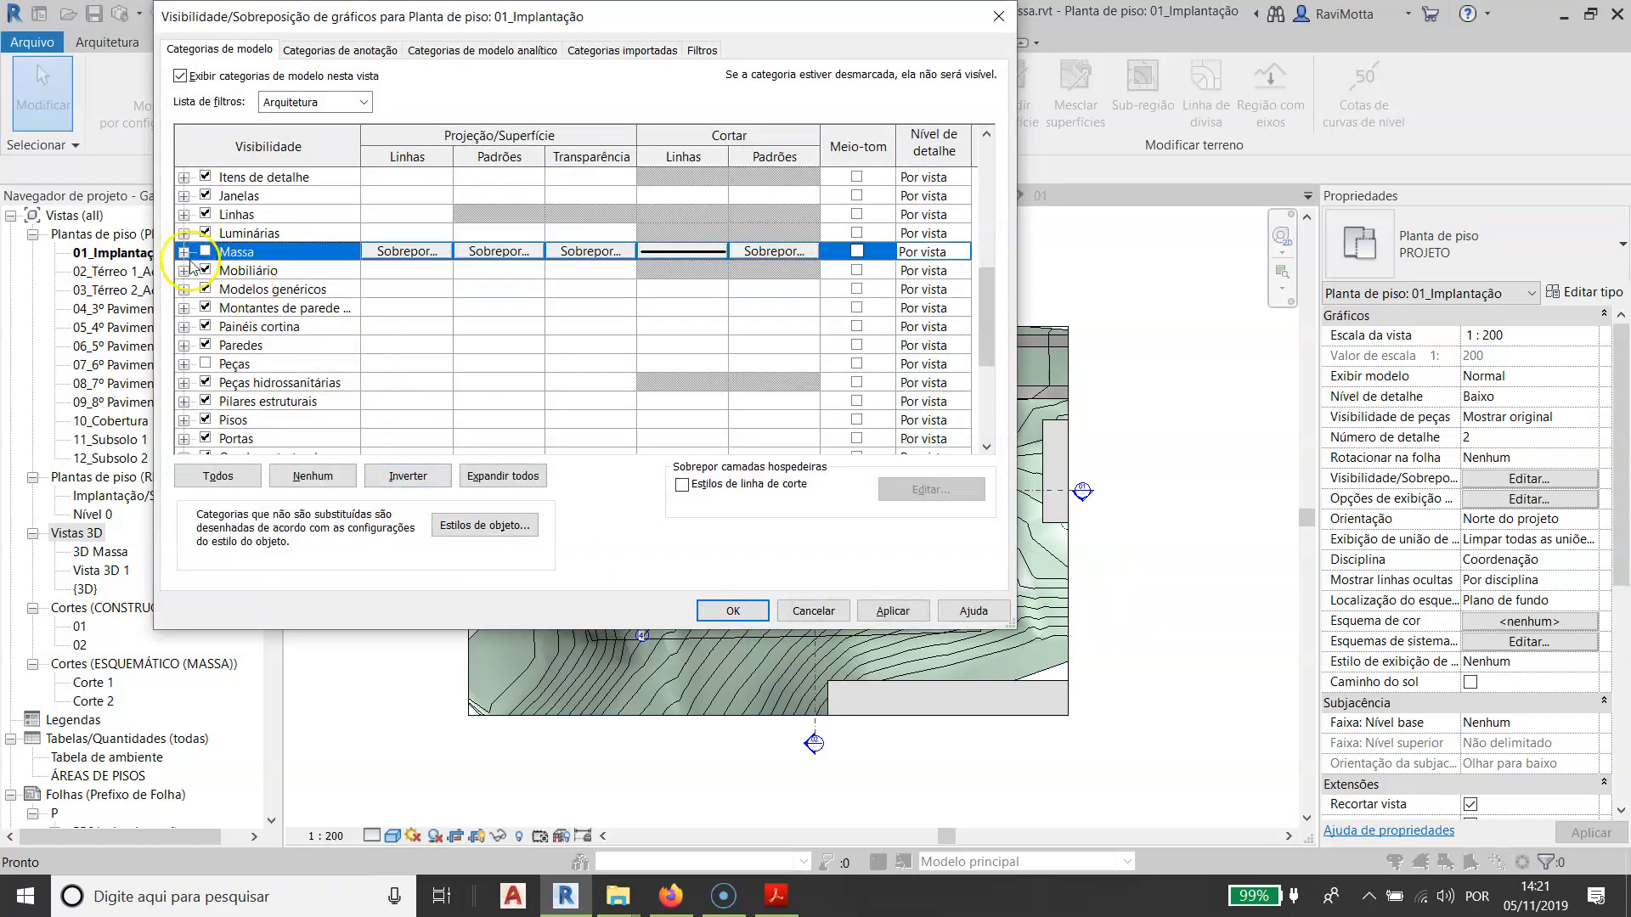
click(732, 611)
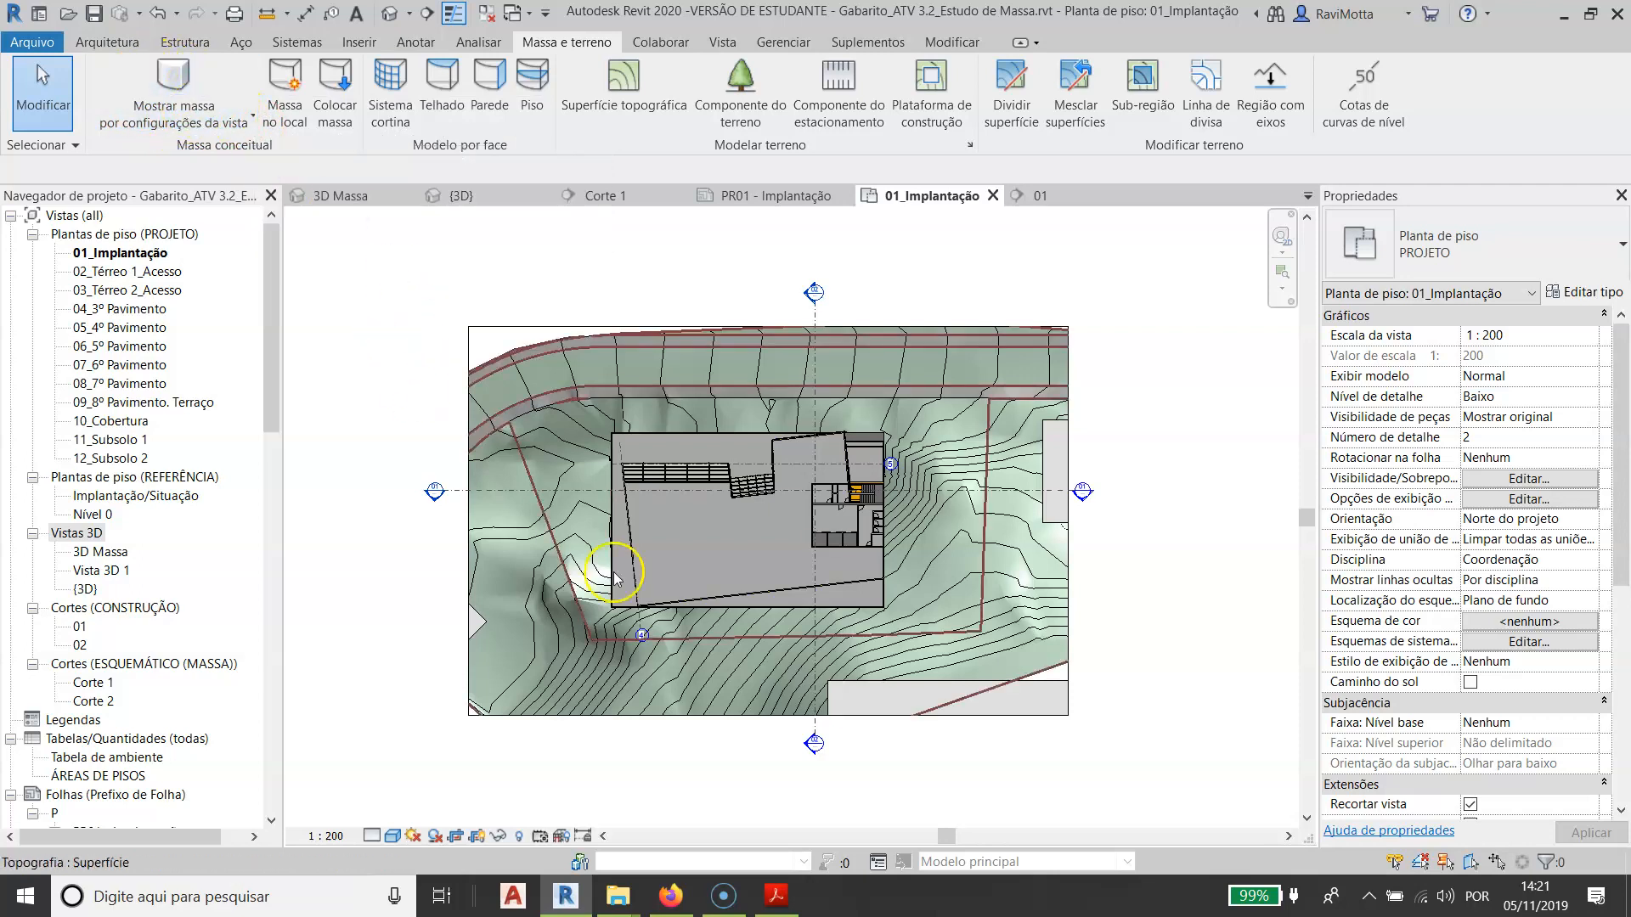
click(788, 658)
scroll(857, 554, up, 5)
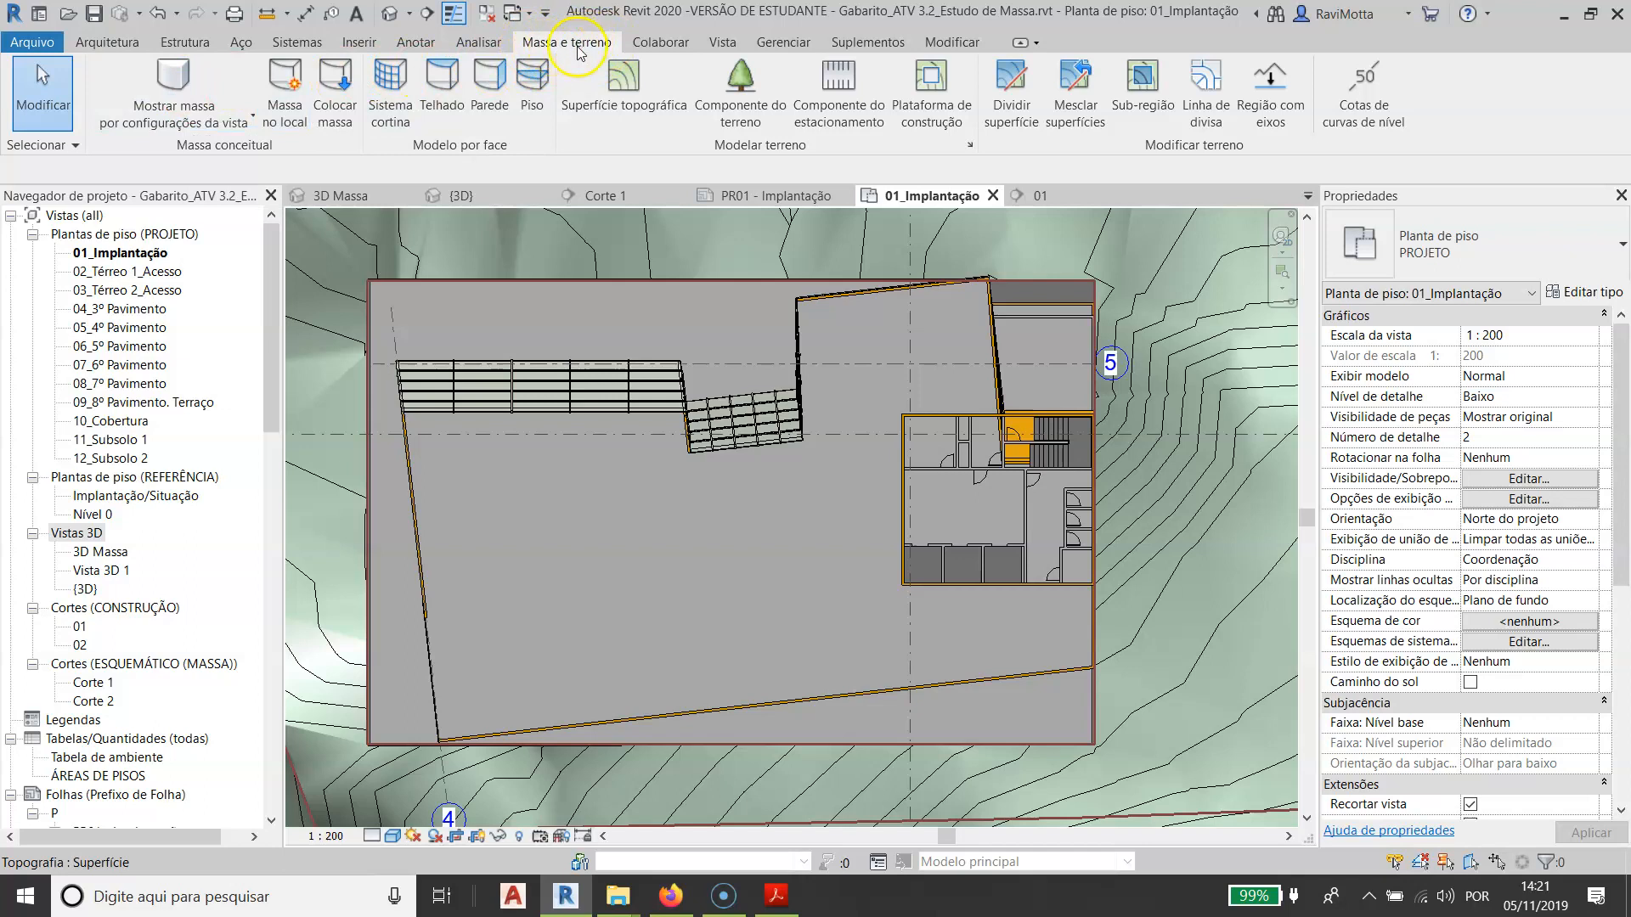
- Compare the mass display by view settings with mass forms and floors, leaving it on mass forms and floors
click(252, 117)
click(254, 160)
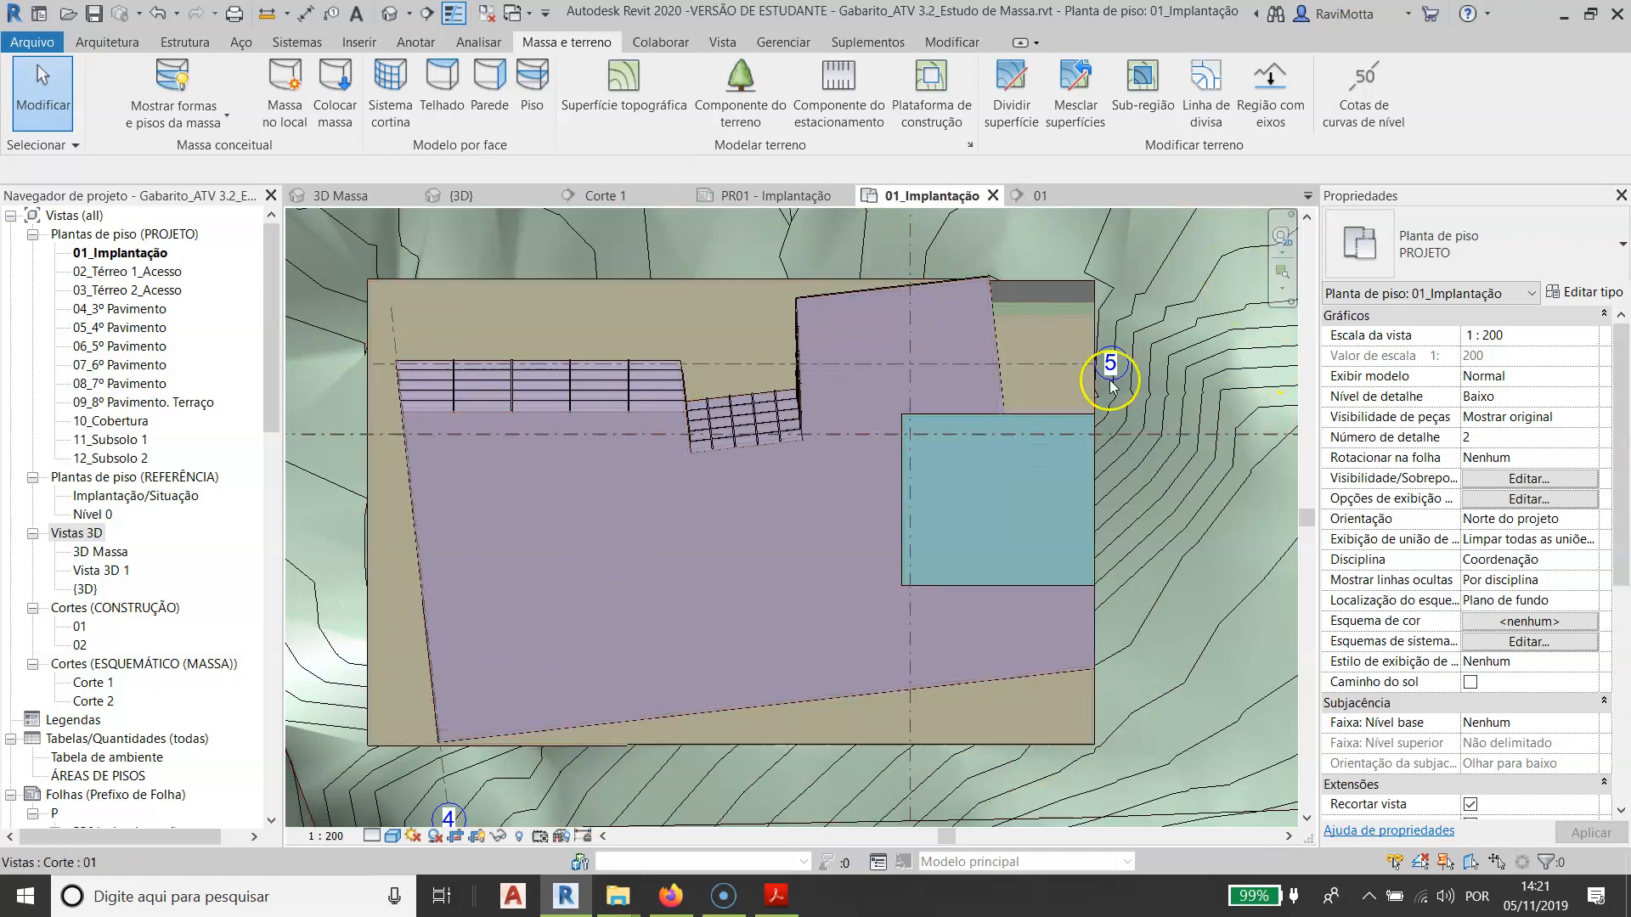
click(154, 121)
click(234, 153)
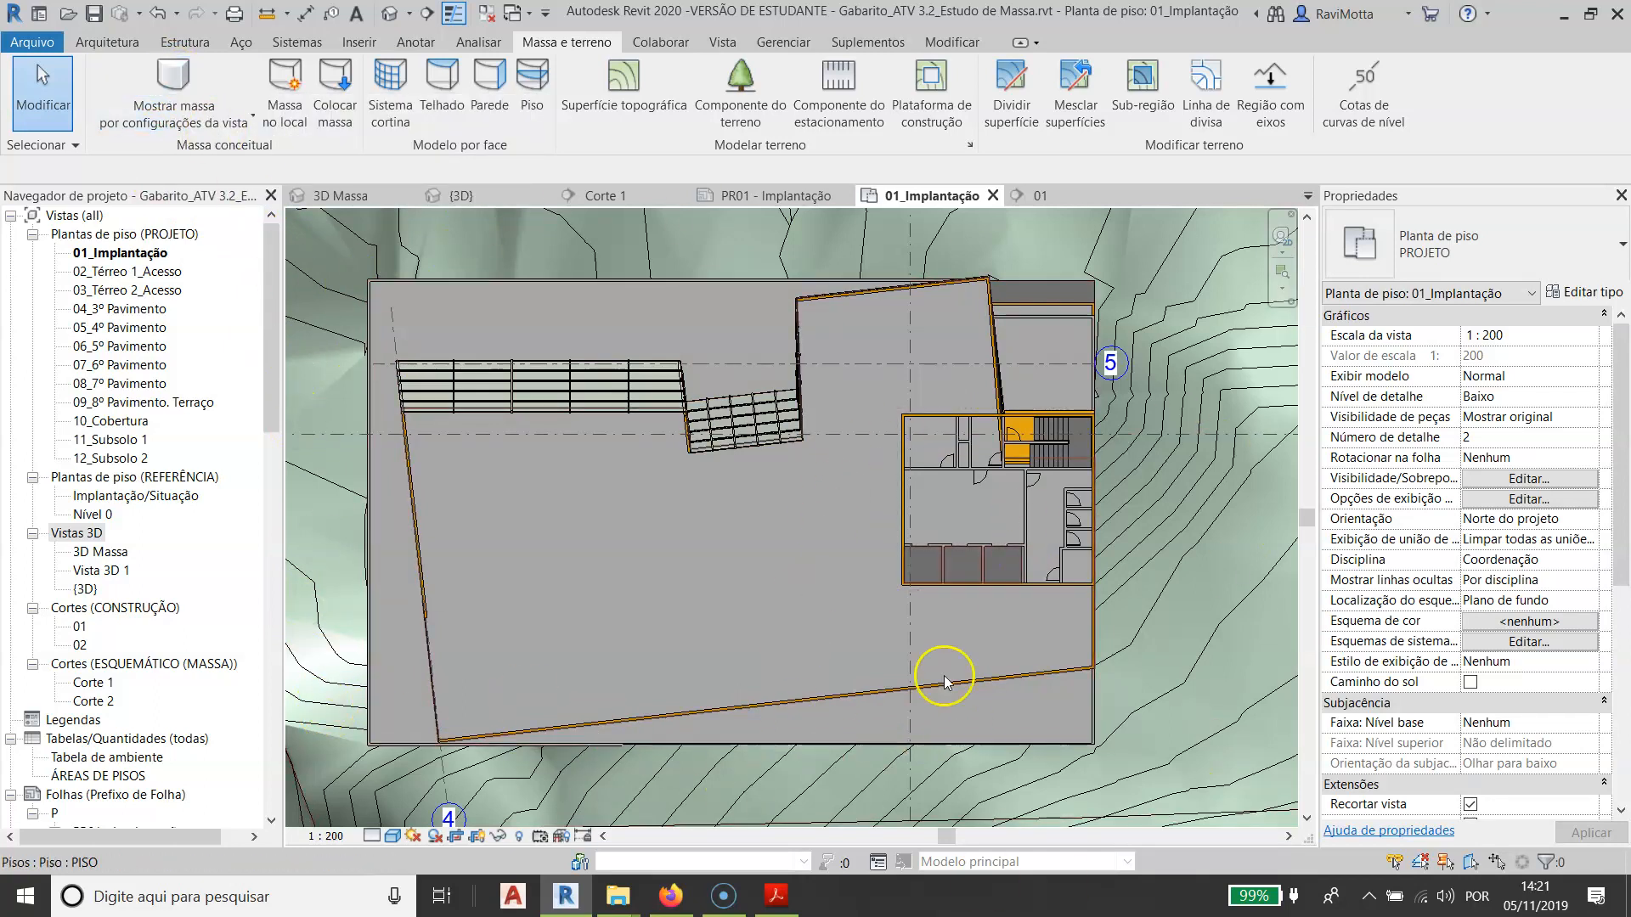
click(174, 85)
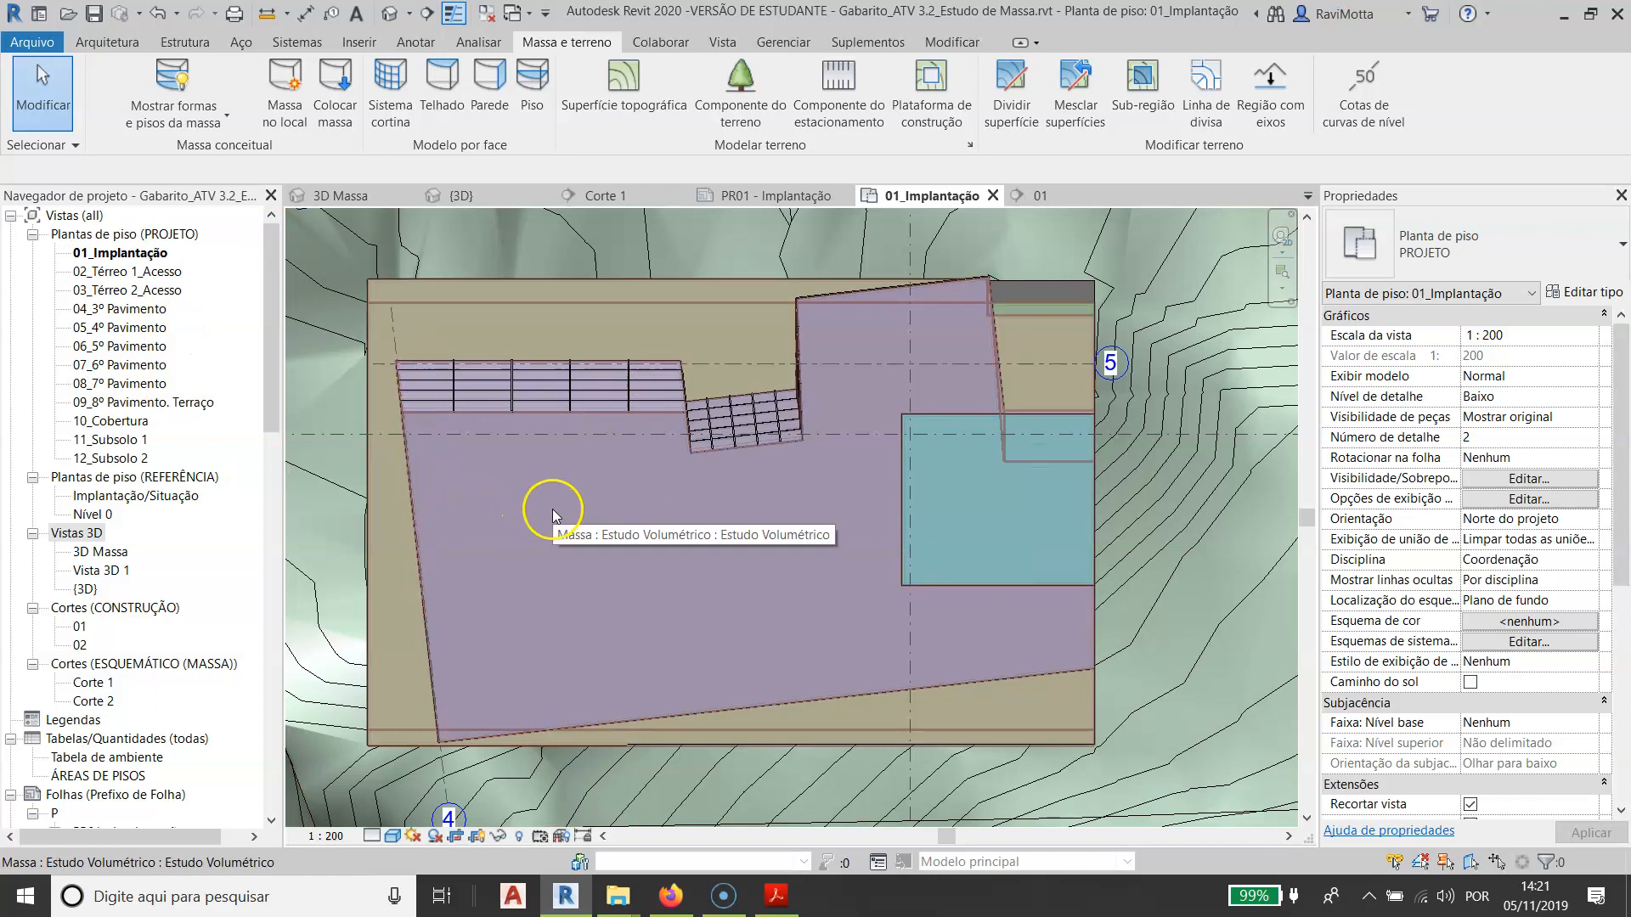
- Turn the Massa model category back on in the visibility/graphics overrides of the 01_Implantação floor plan
key(g)
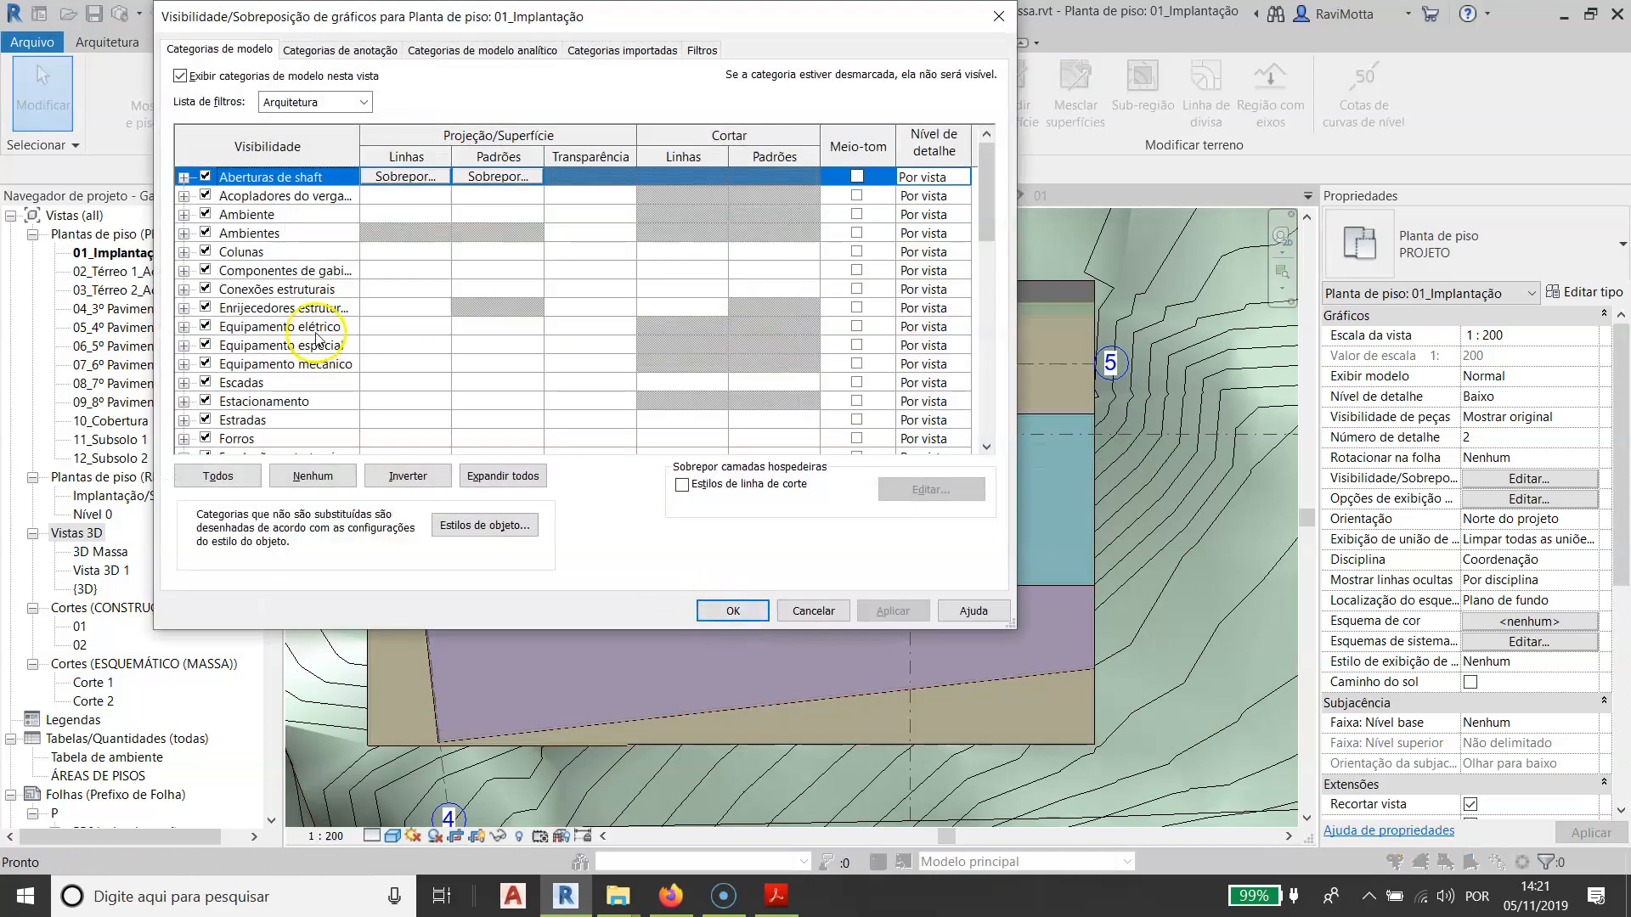
scroll(353, 408, down, 4)
scroll(352, 408, down, 2)
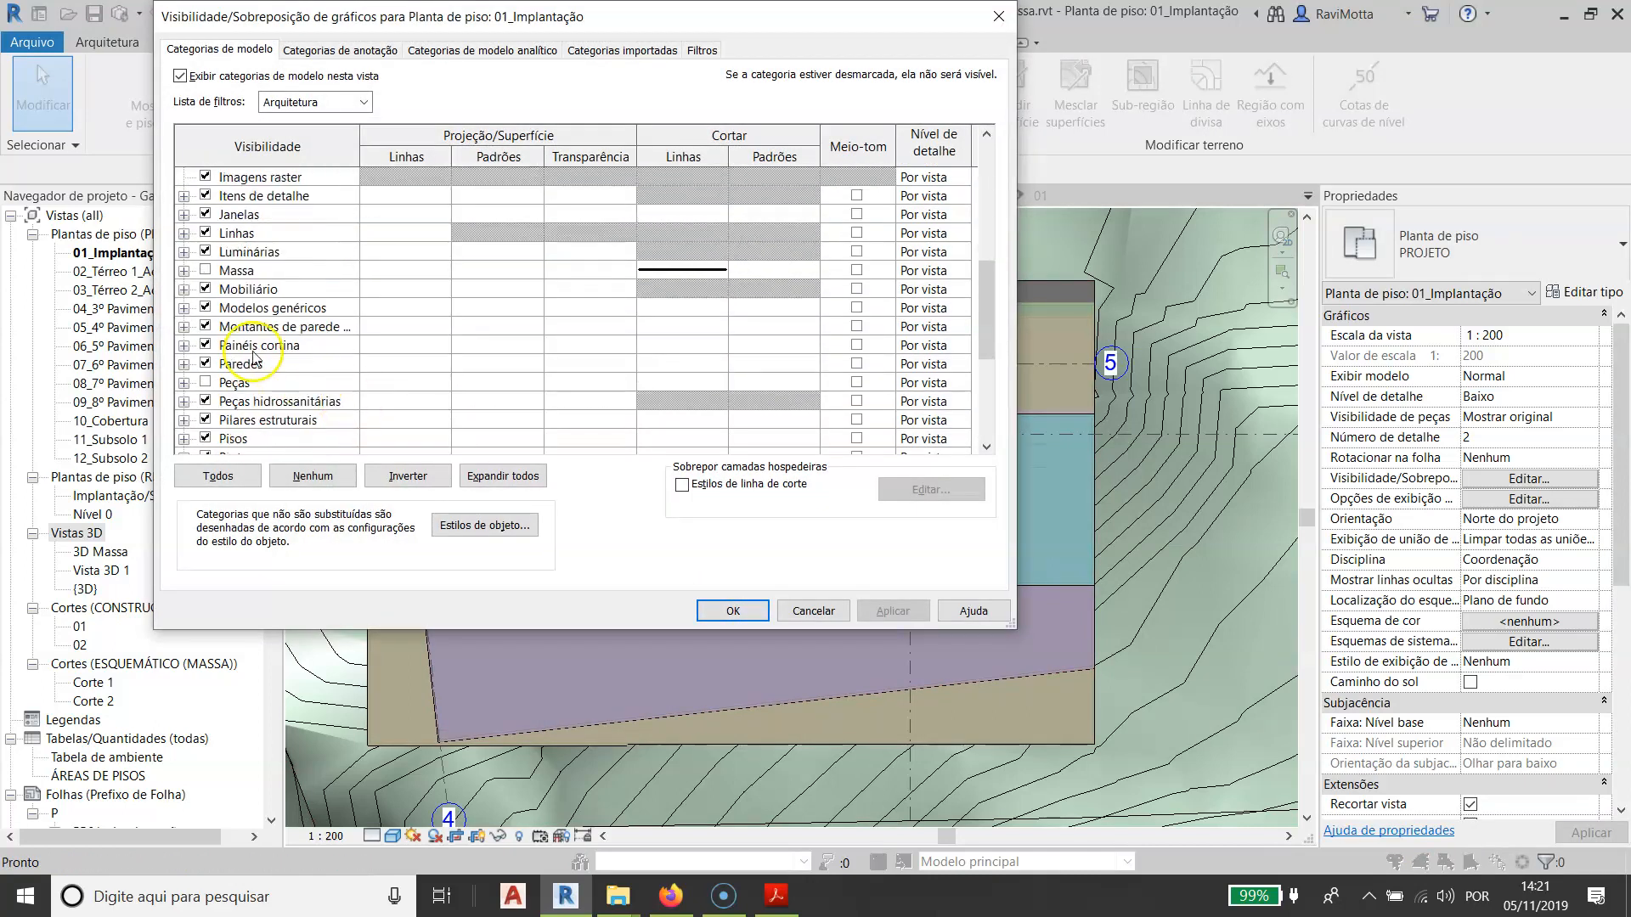
click(204, 270)
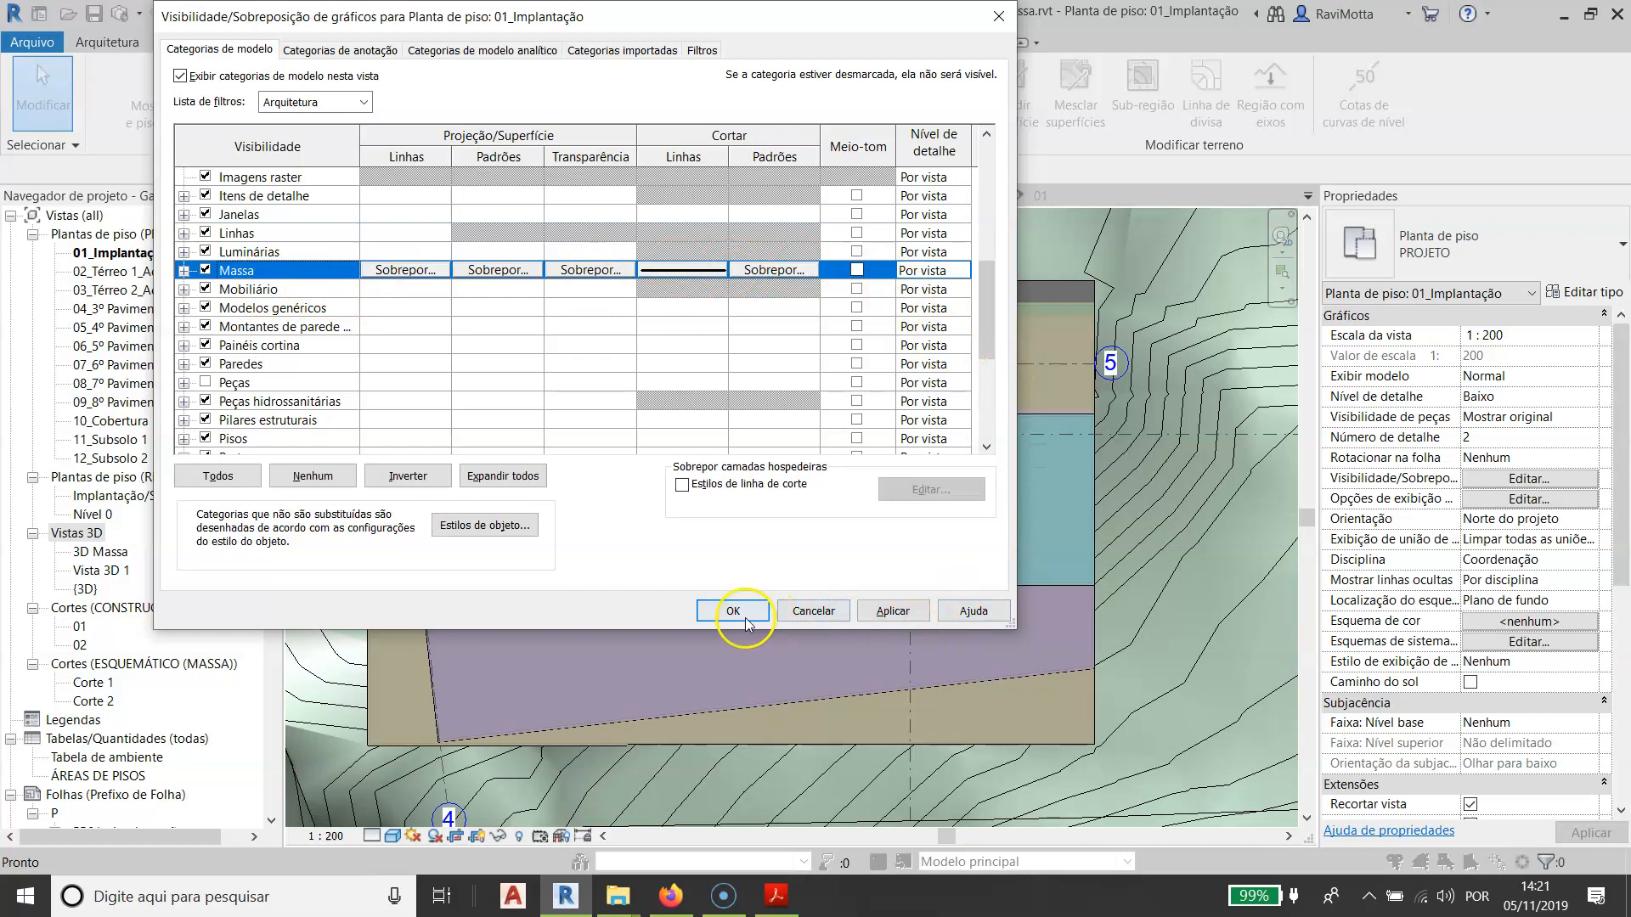
click(708, 611)
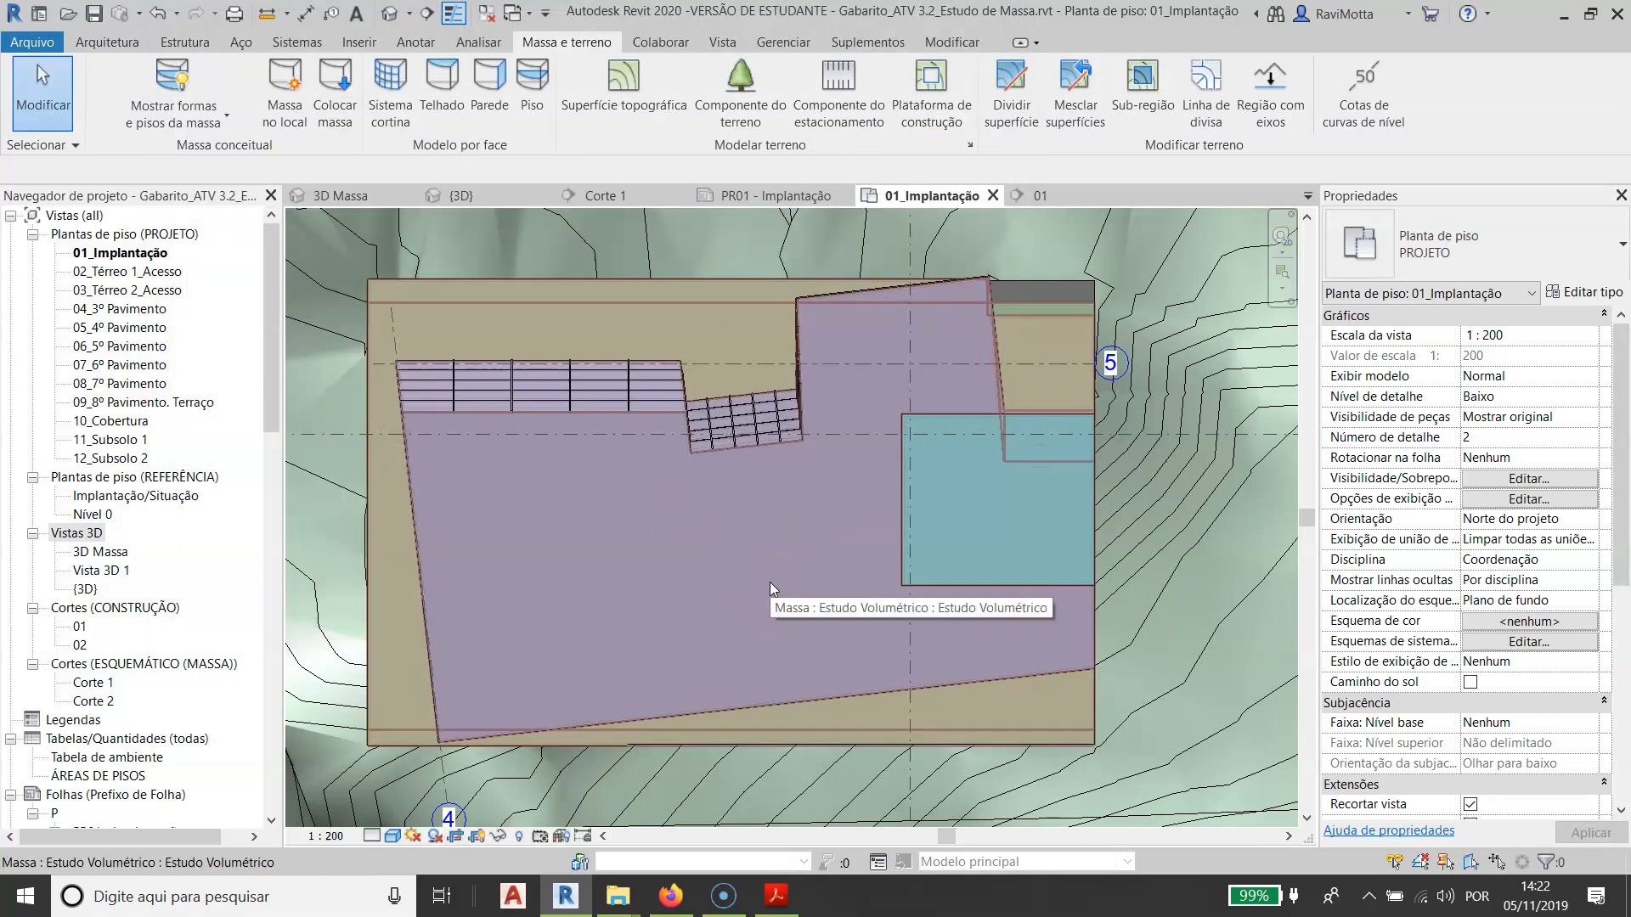
- Check the line weights and line colour of the Massa category in the project's object styles without changing them
click(795, 47)
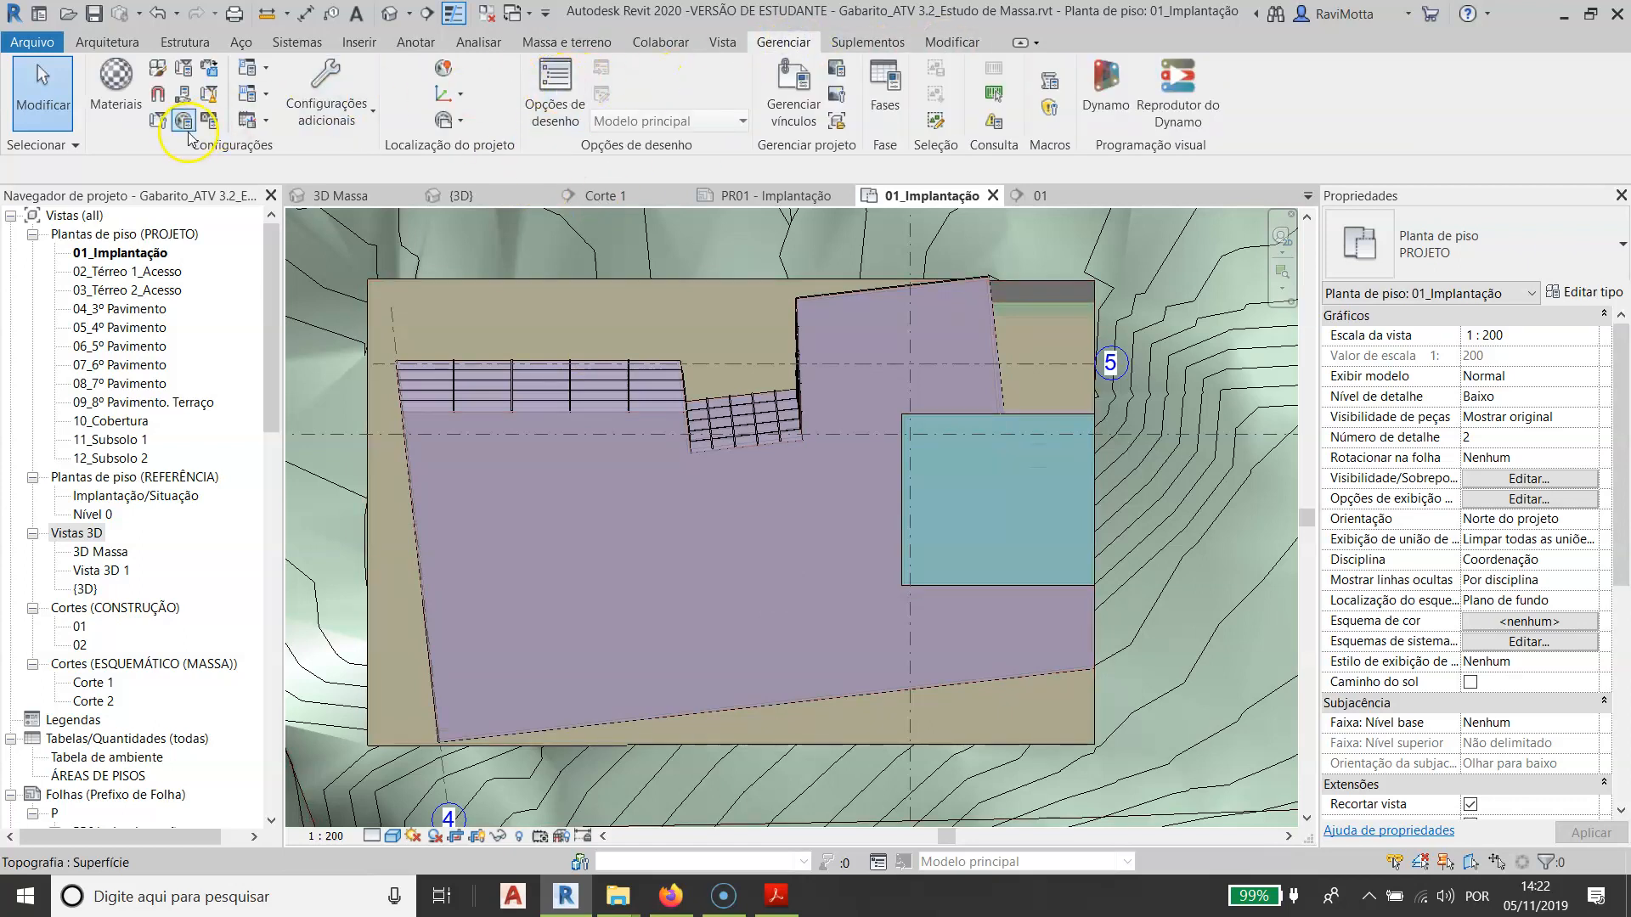
click(157, 70)
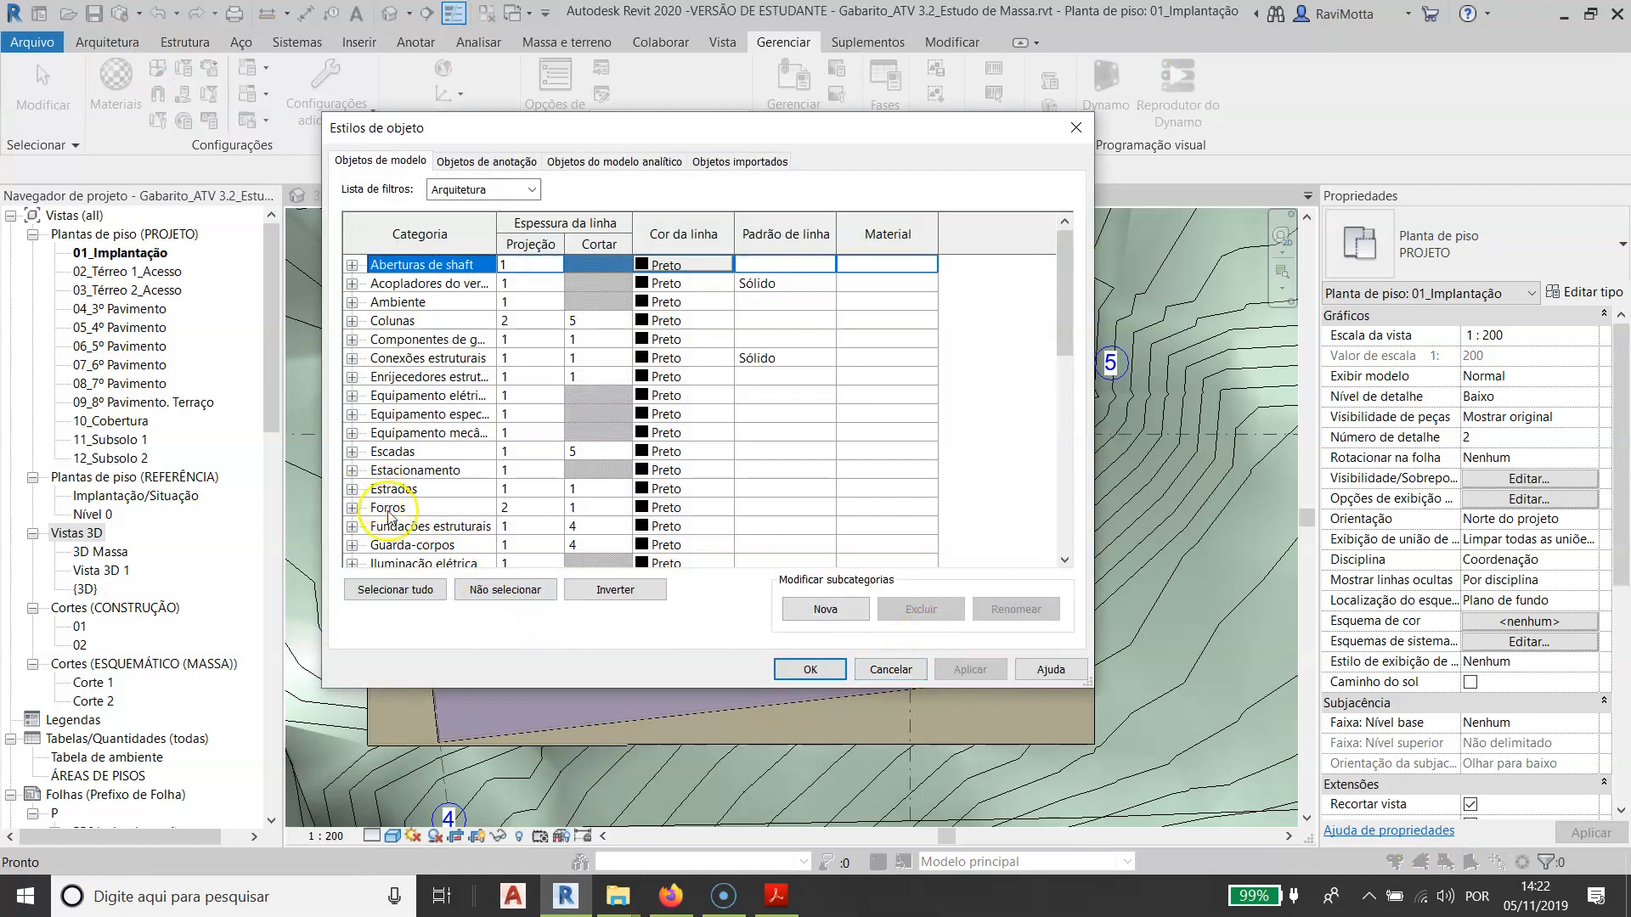
key(m)
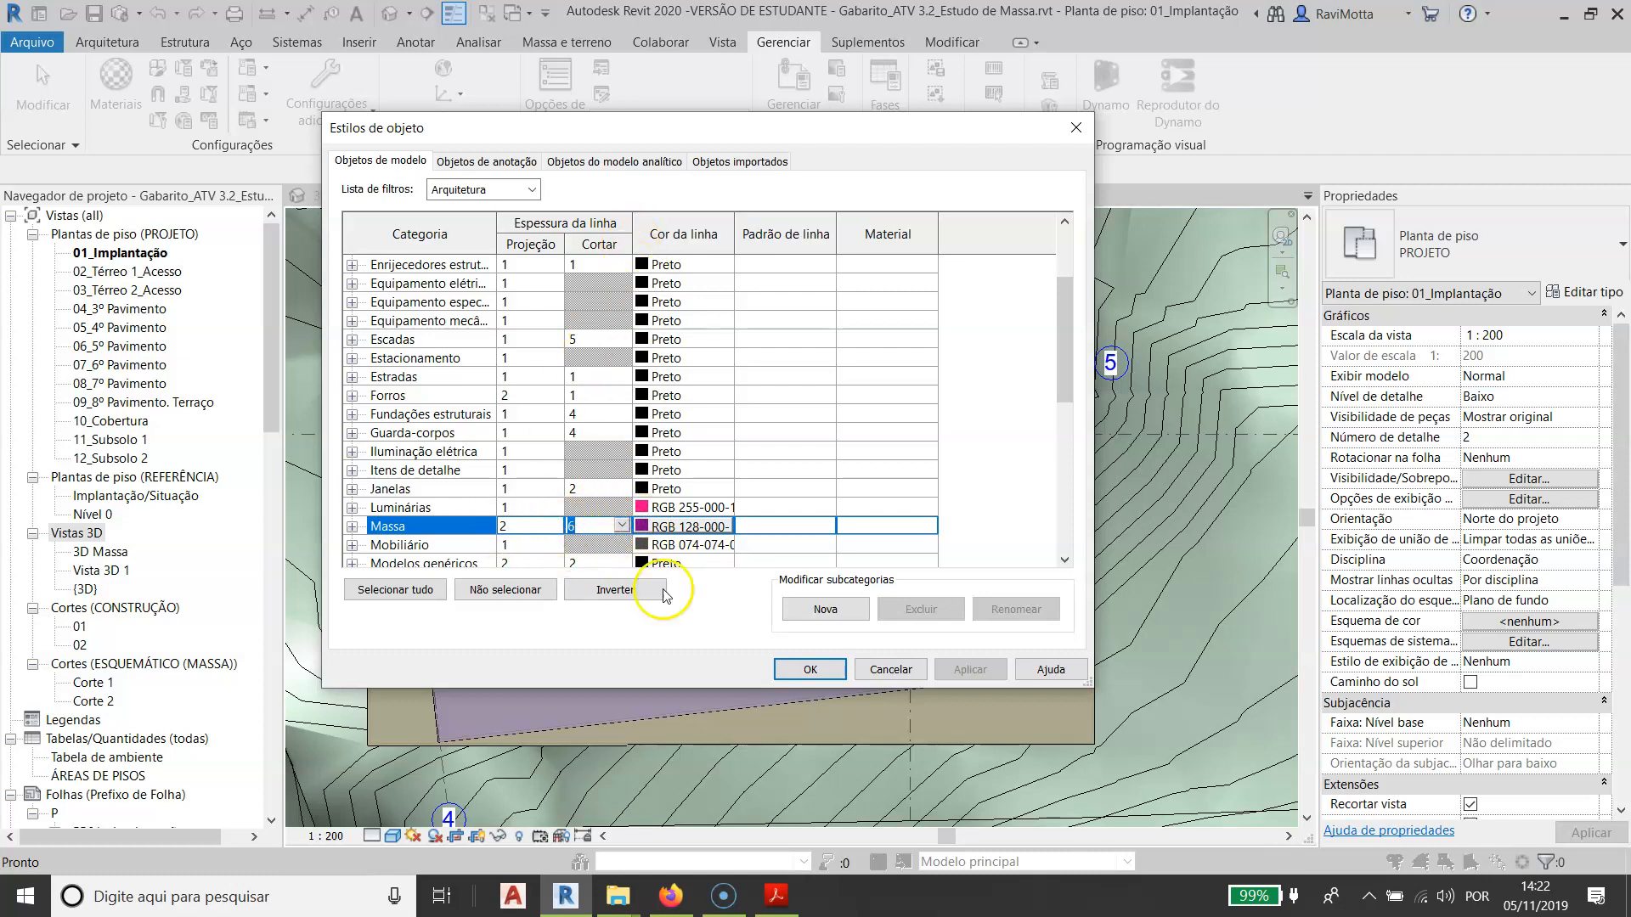
click(811, 671)
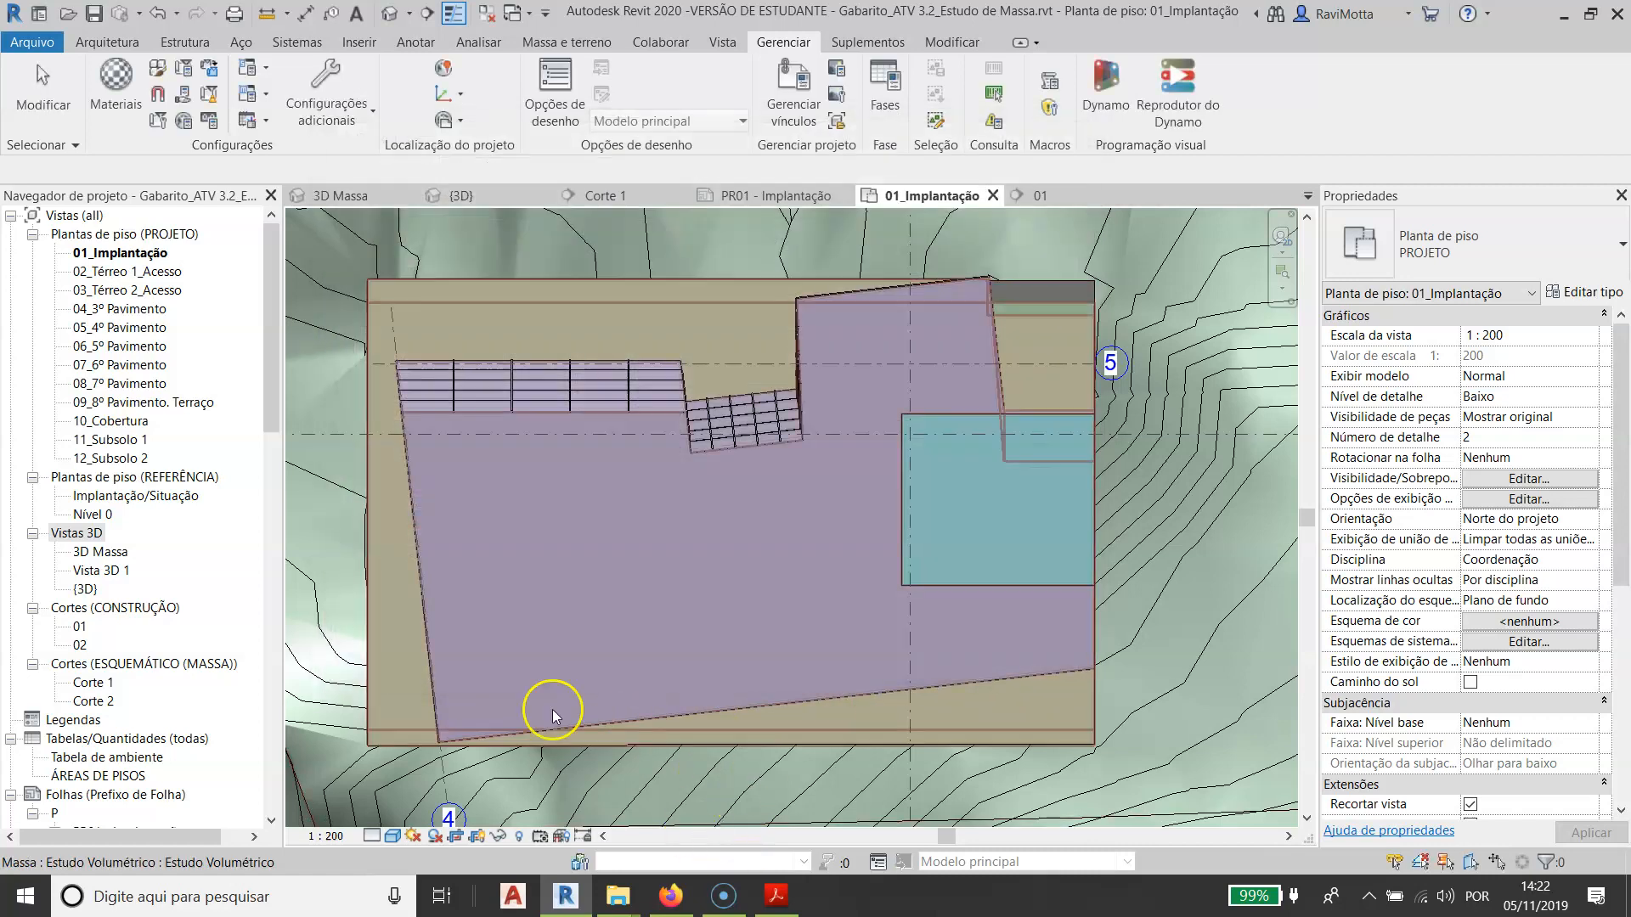
scroll(407, 422, up, 2)
scroll(477, 459, down, 2)
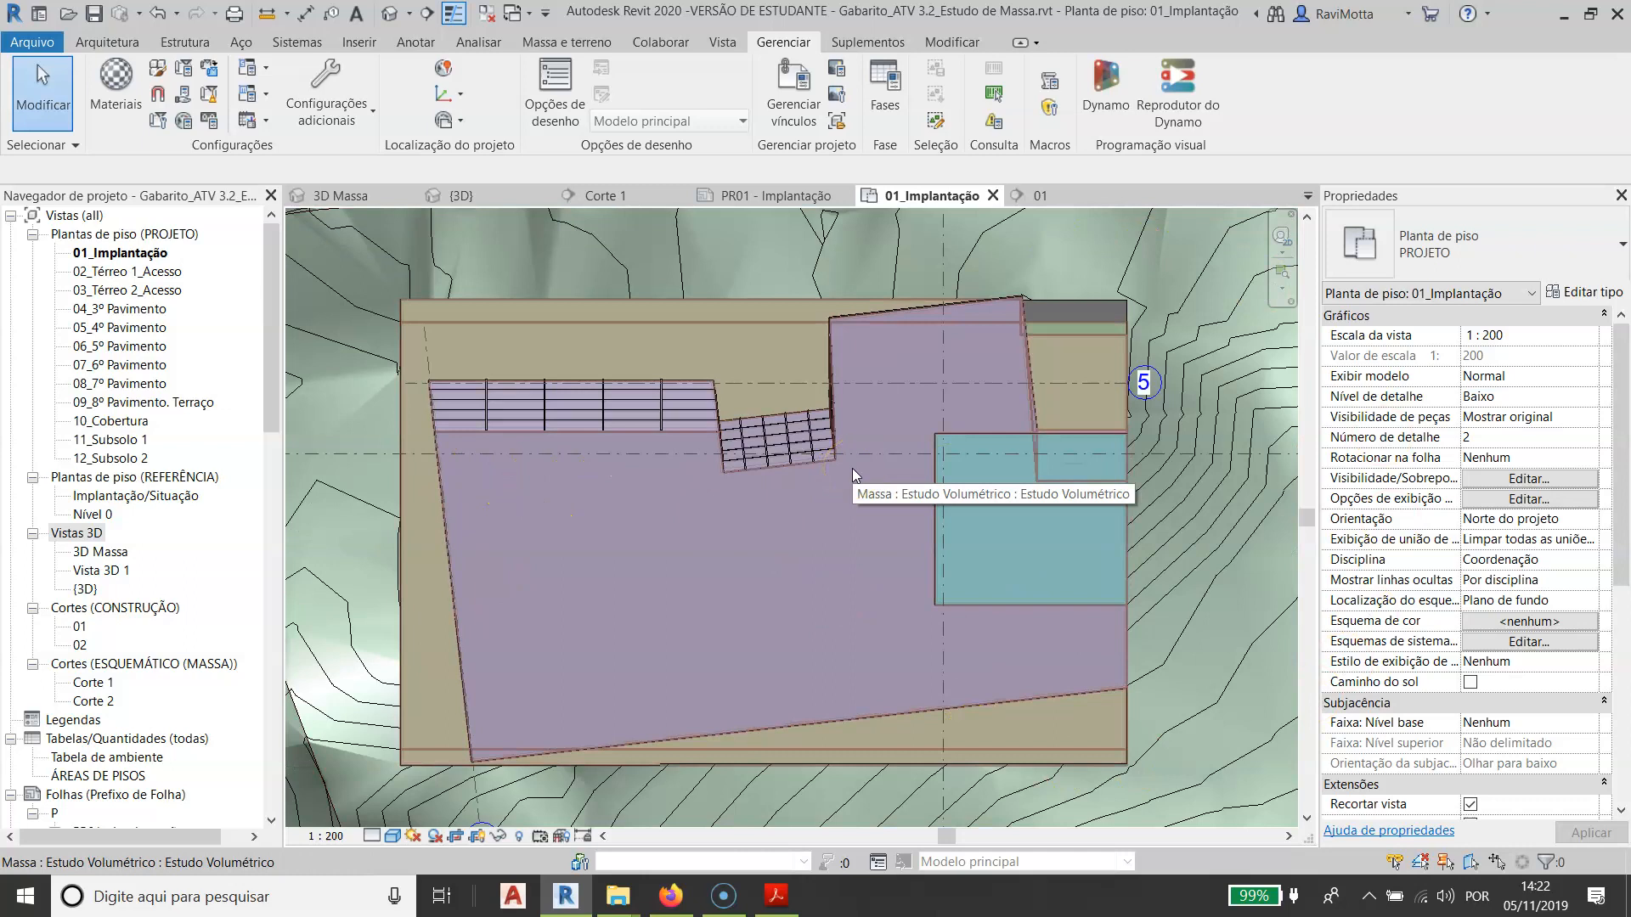
- Switch to the assignment slides to read the requirements for the typical floor and basement plans, and return to Revit
key(alt+Tab)
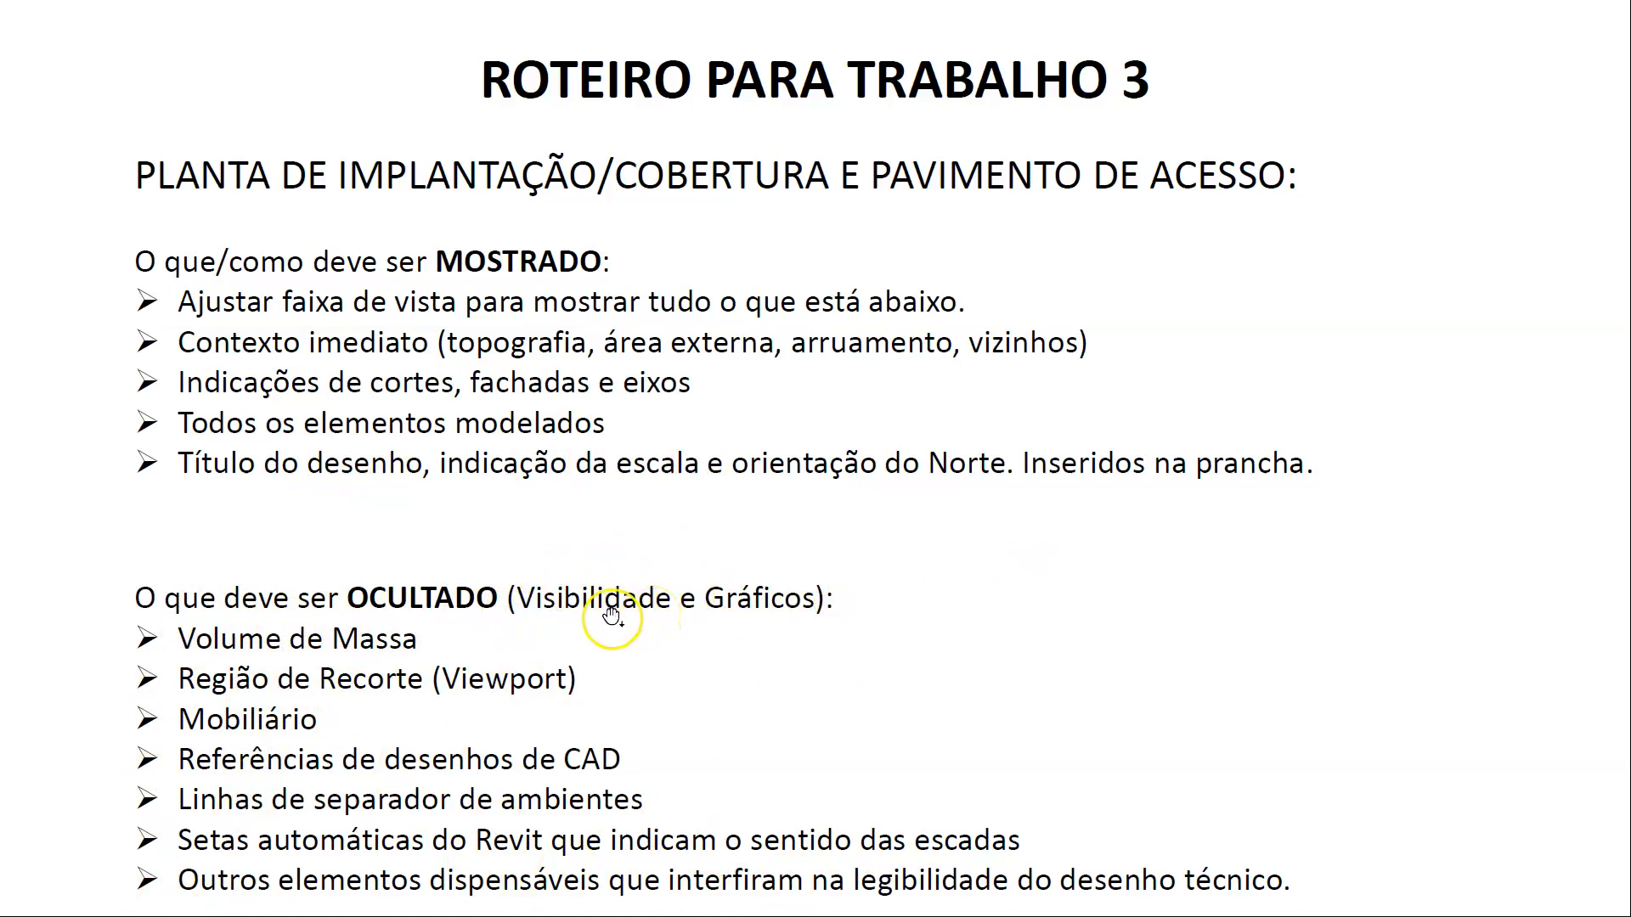
click(728, 413)
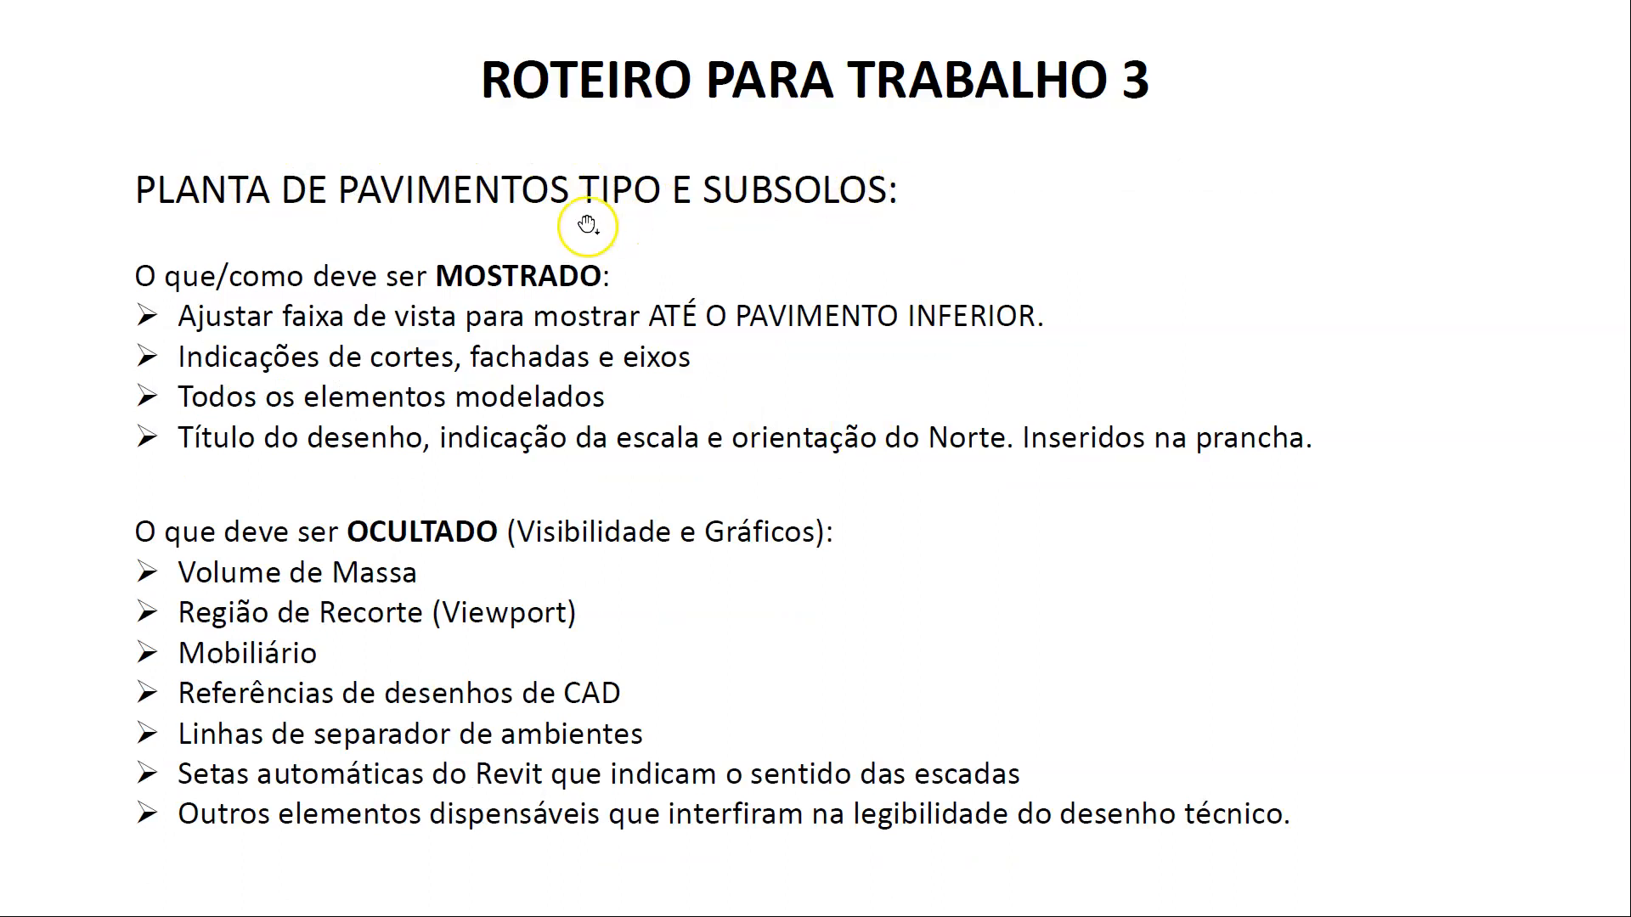
key(Escape)
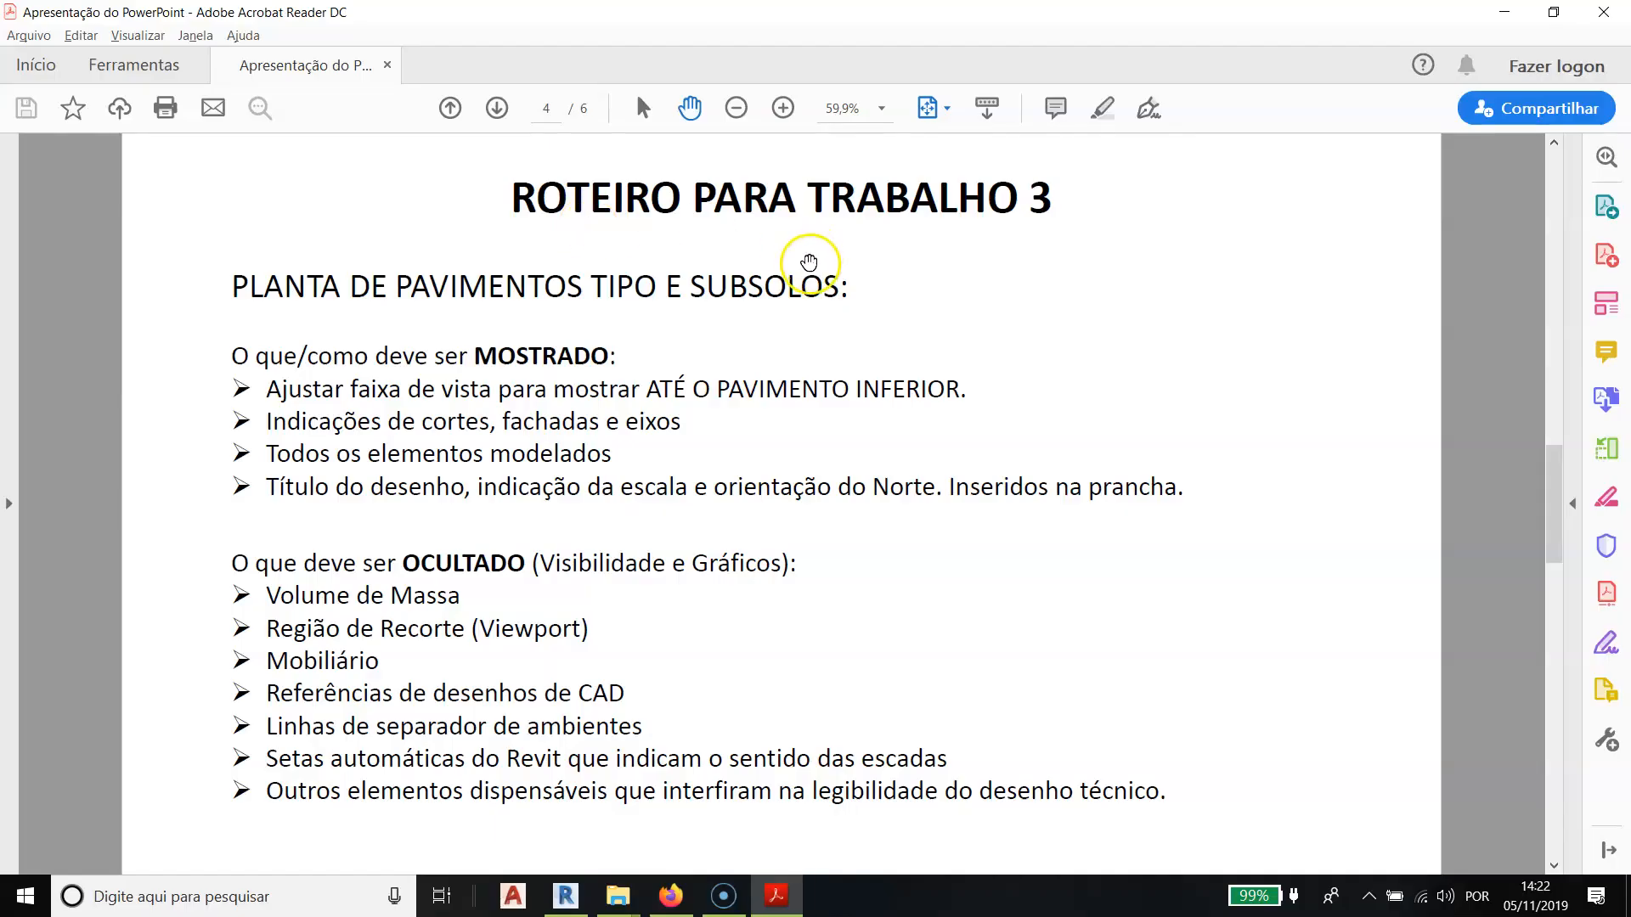
key(alt+Tab)
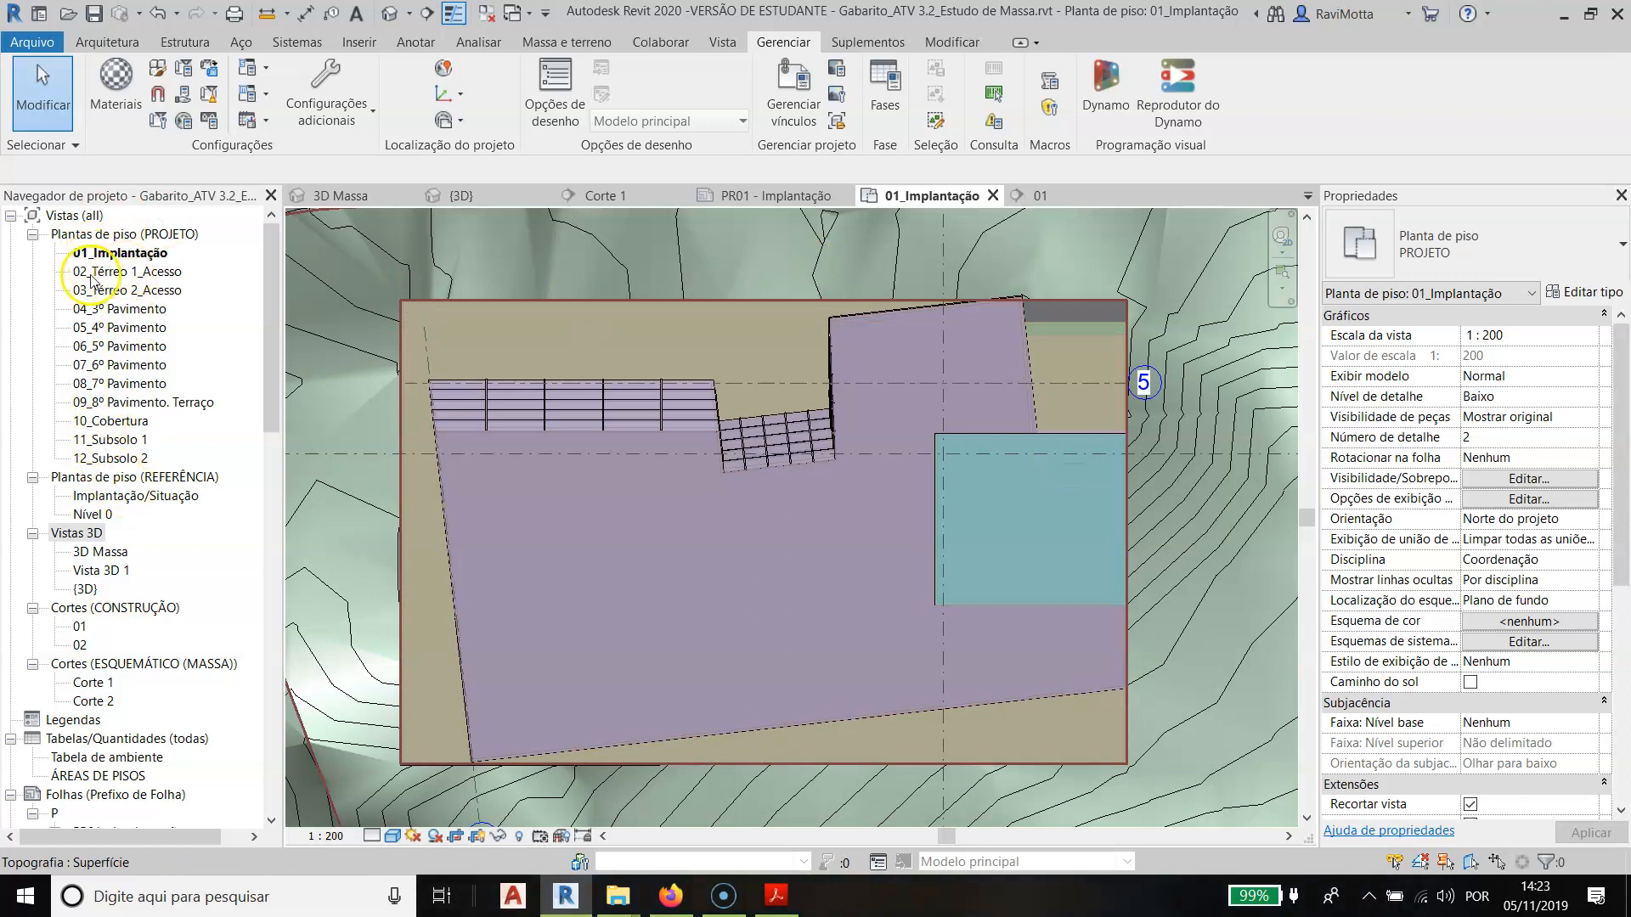
key(alt+Tab)
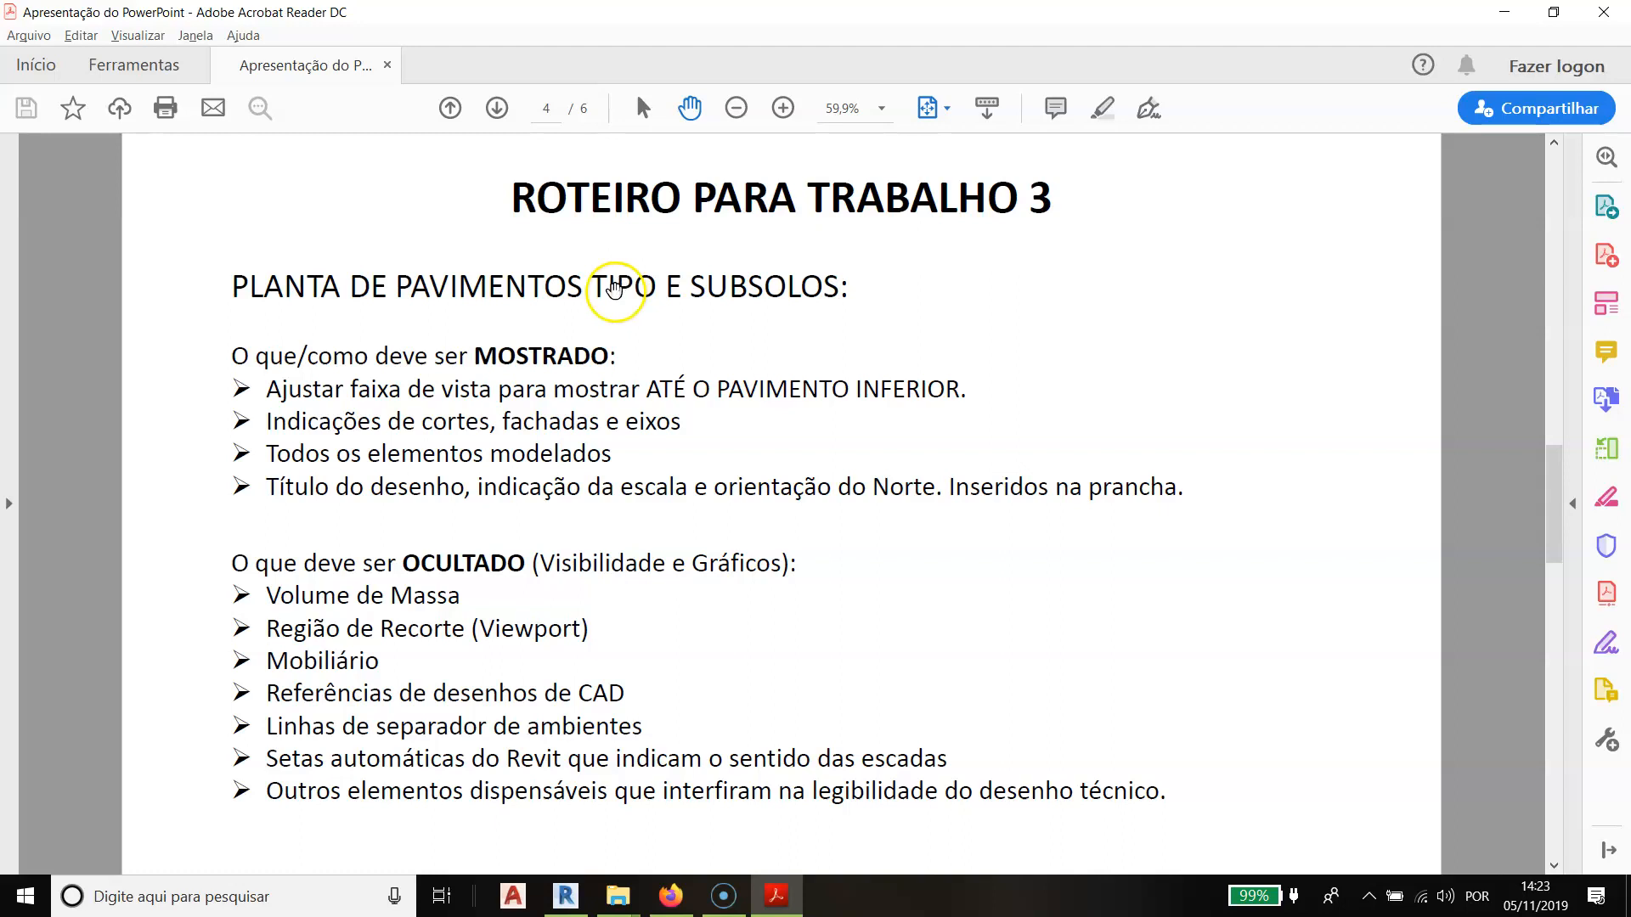
key(alt+Tab)
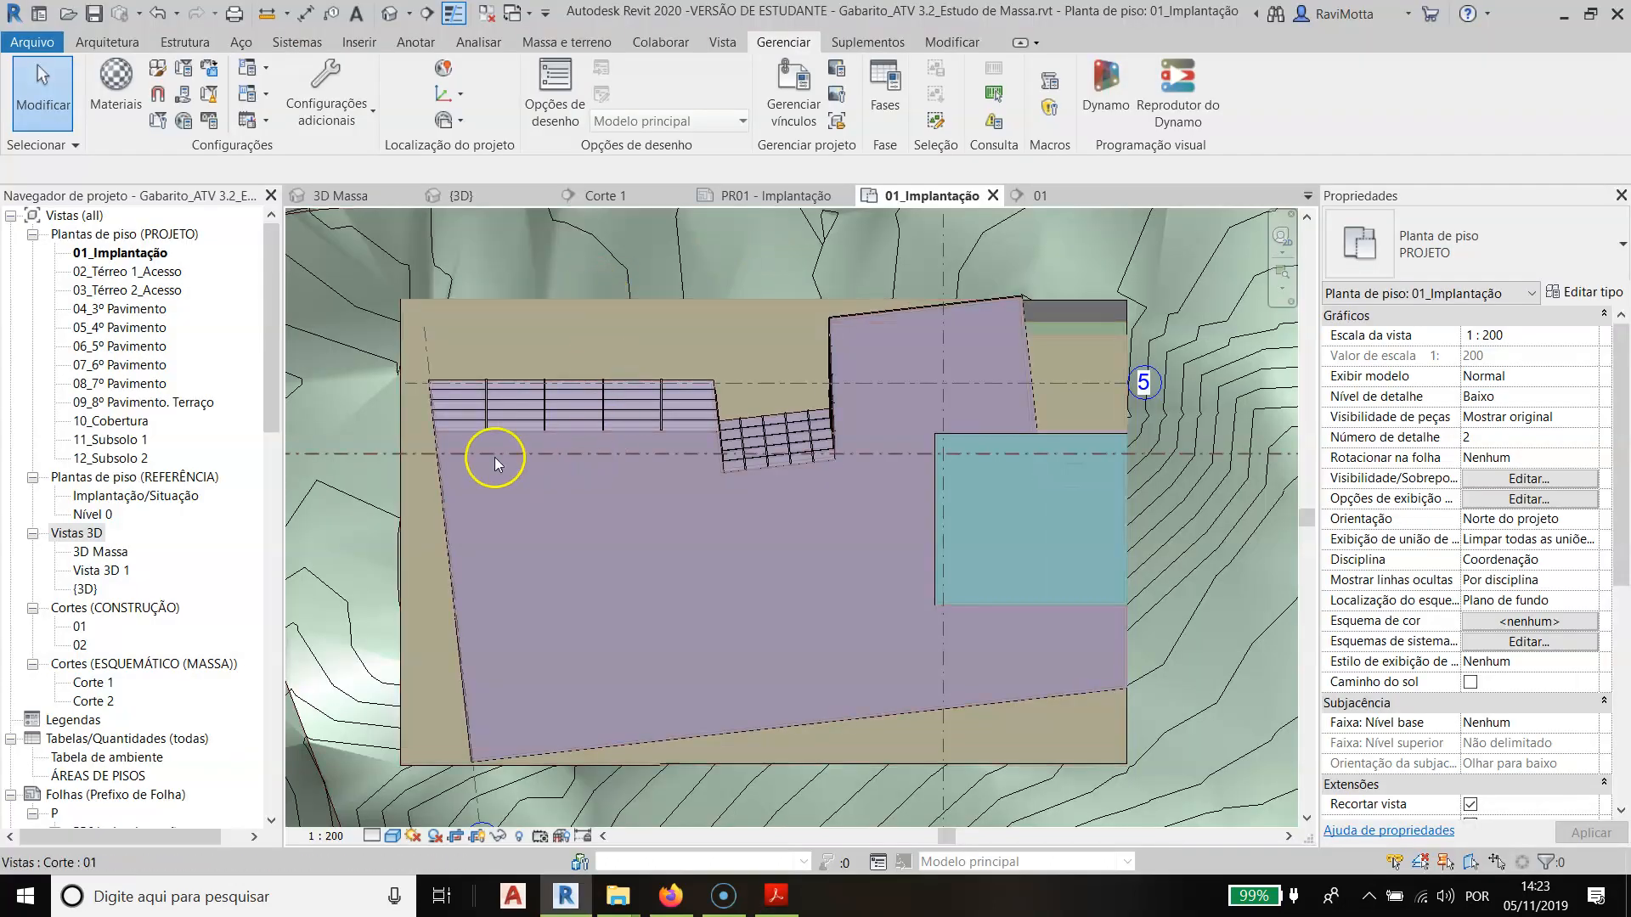
- Open the 02_Térreo 1_Acesso floor plan and examine its rooms, section marks and surrounding terrain
click(108, 272)
double_click(109, 271)
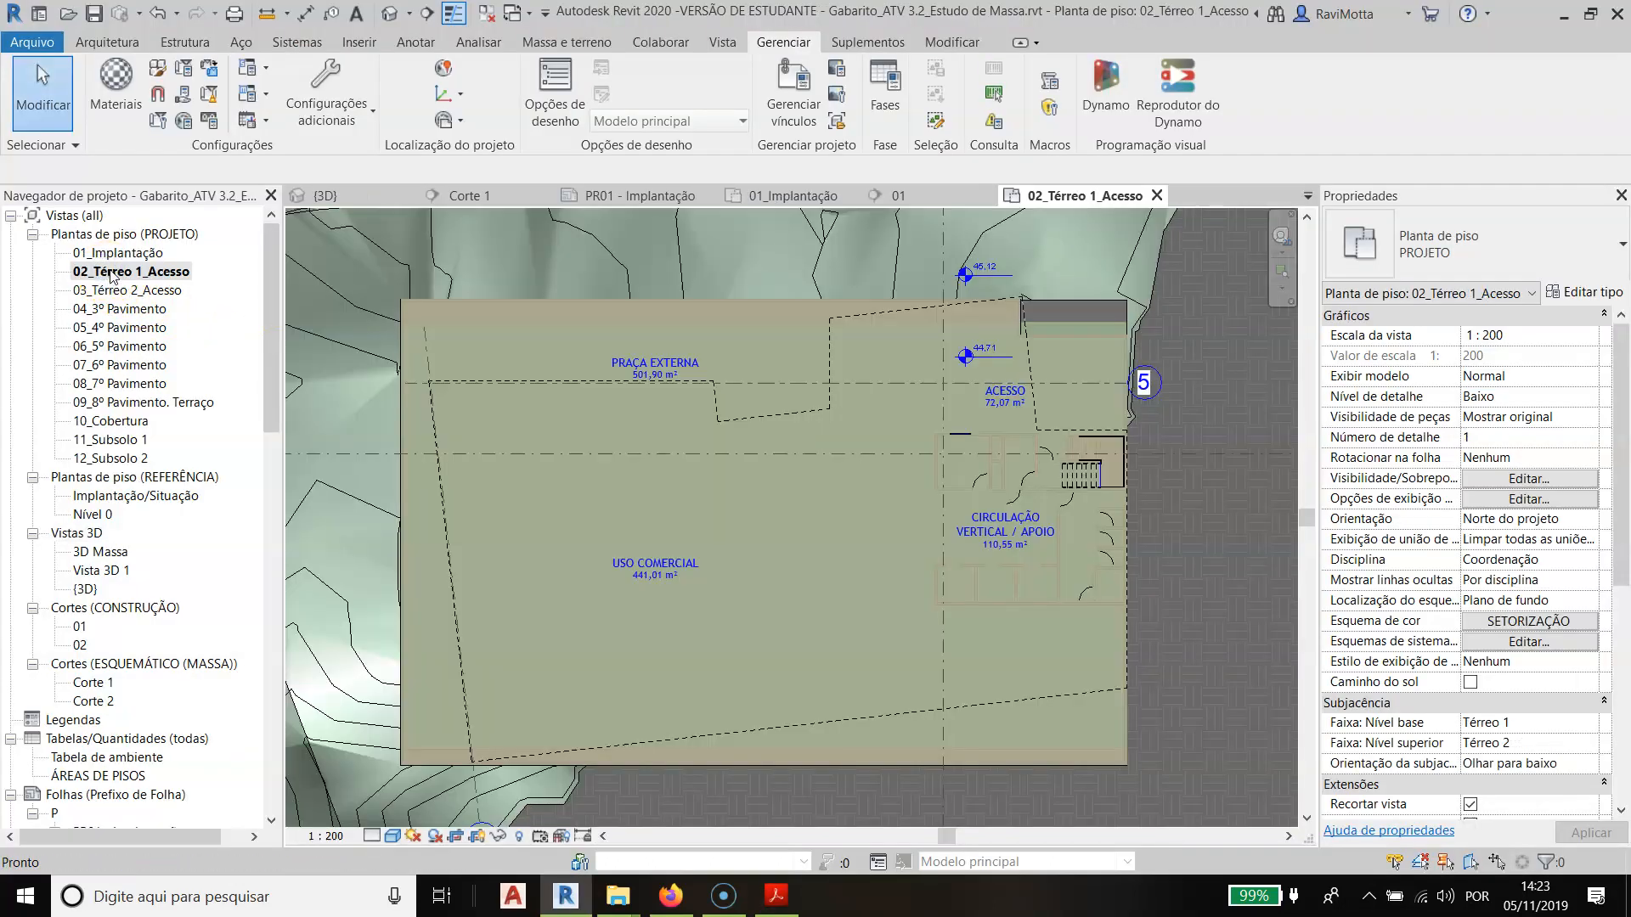
scroll(1056, 455, down, 3)
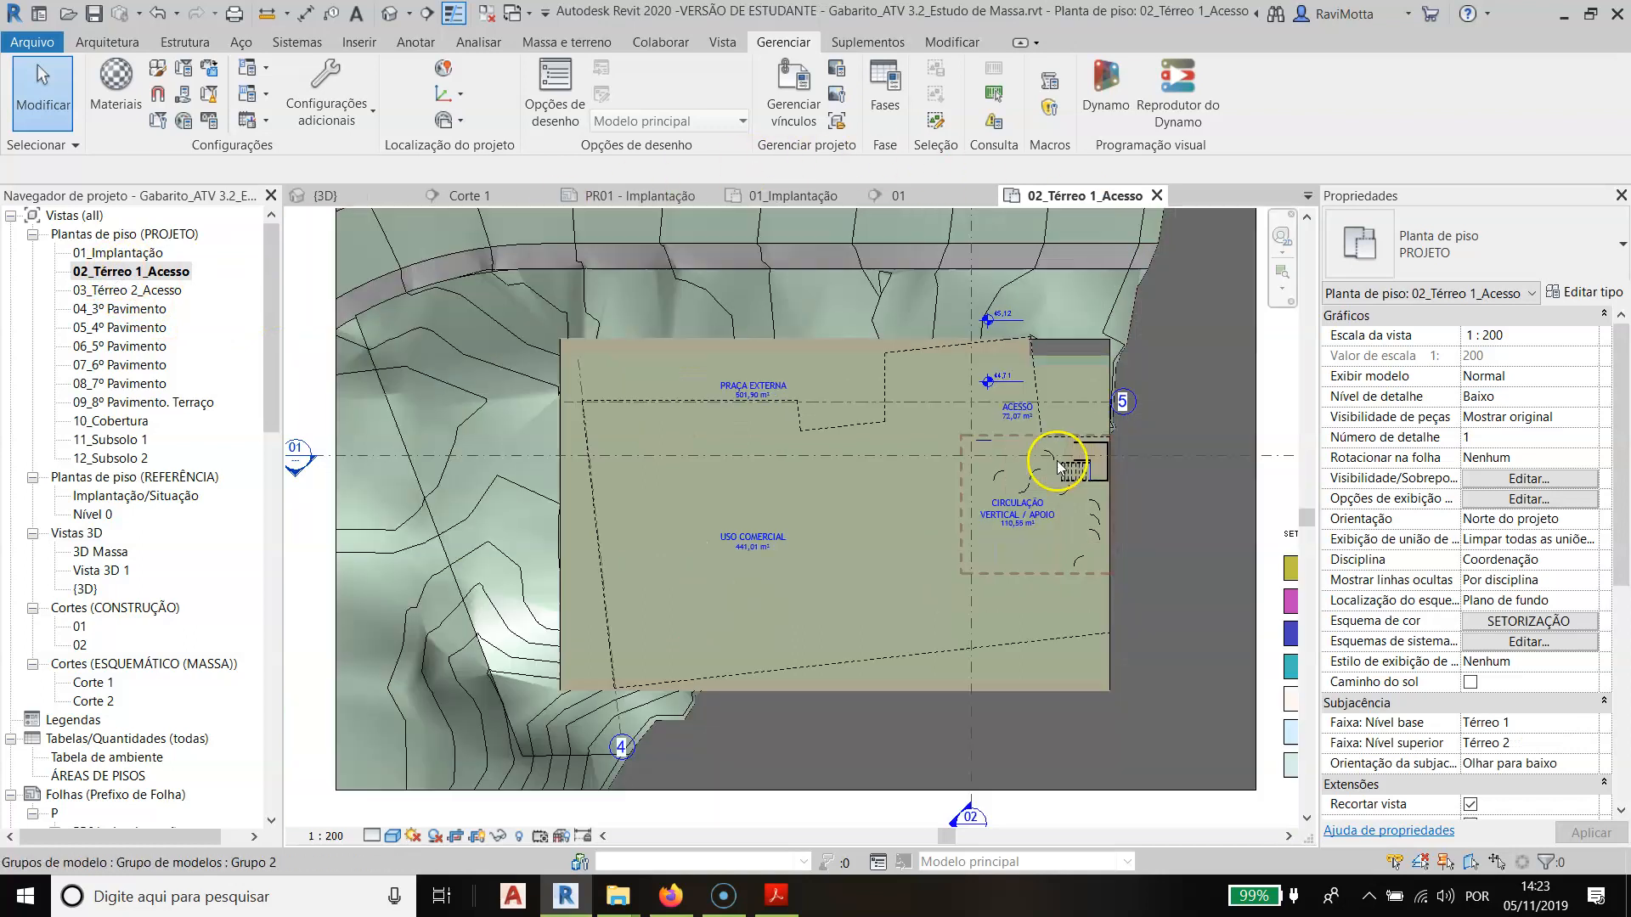
middle_drag(947, 522, 1000, 463)
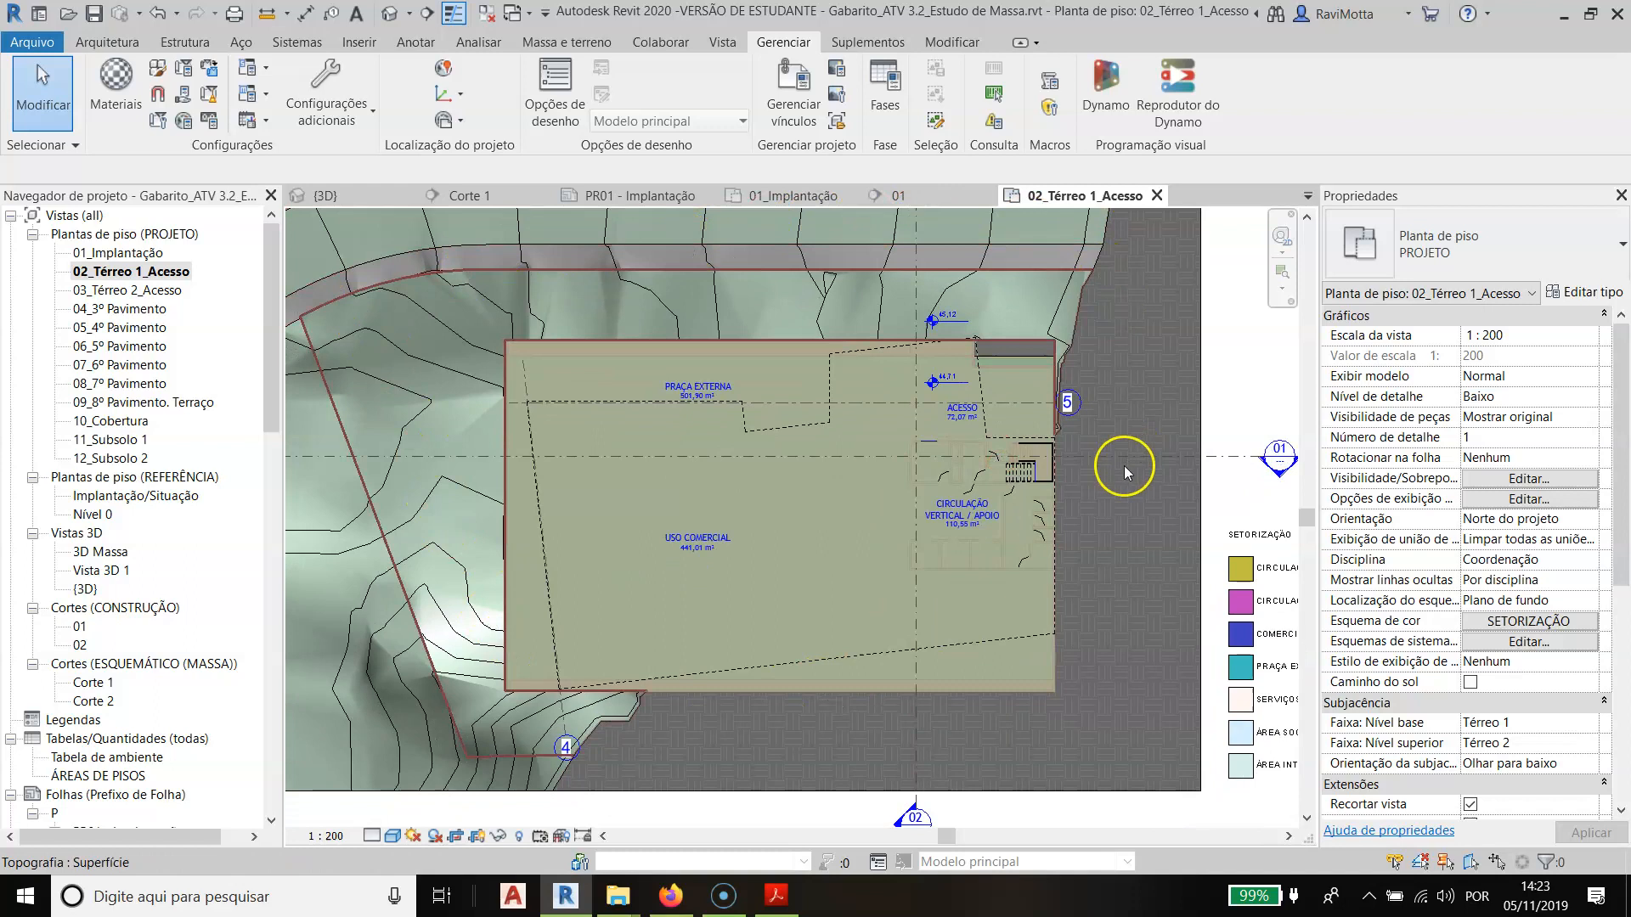
- Examine the crop region, level marks, rooms and immediate surroundings shown in the 02_Térreo 1_Acesso floor plan
scroll(1118, 473, down, 1)
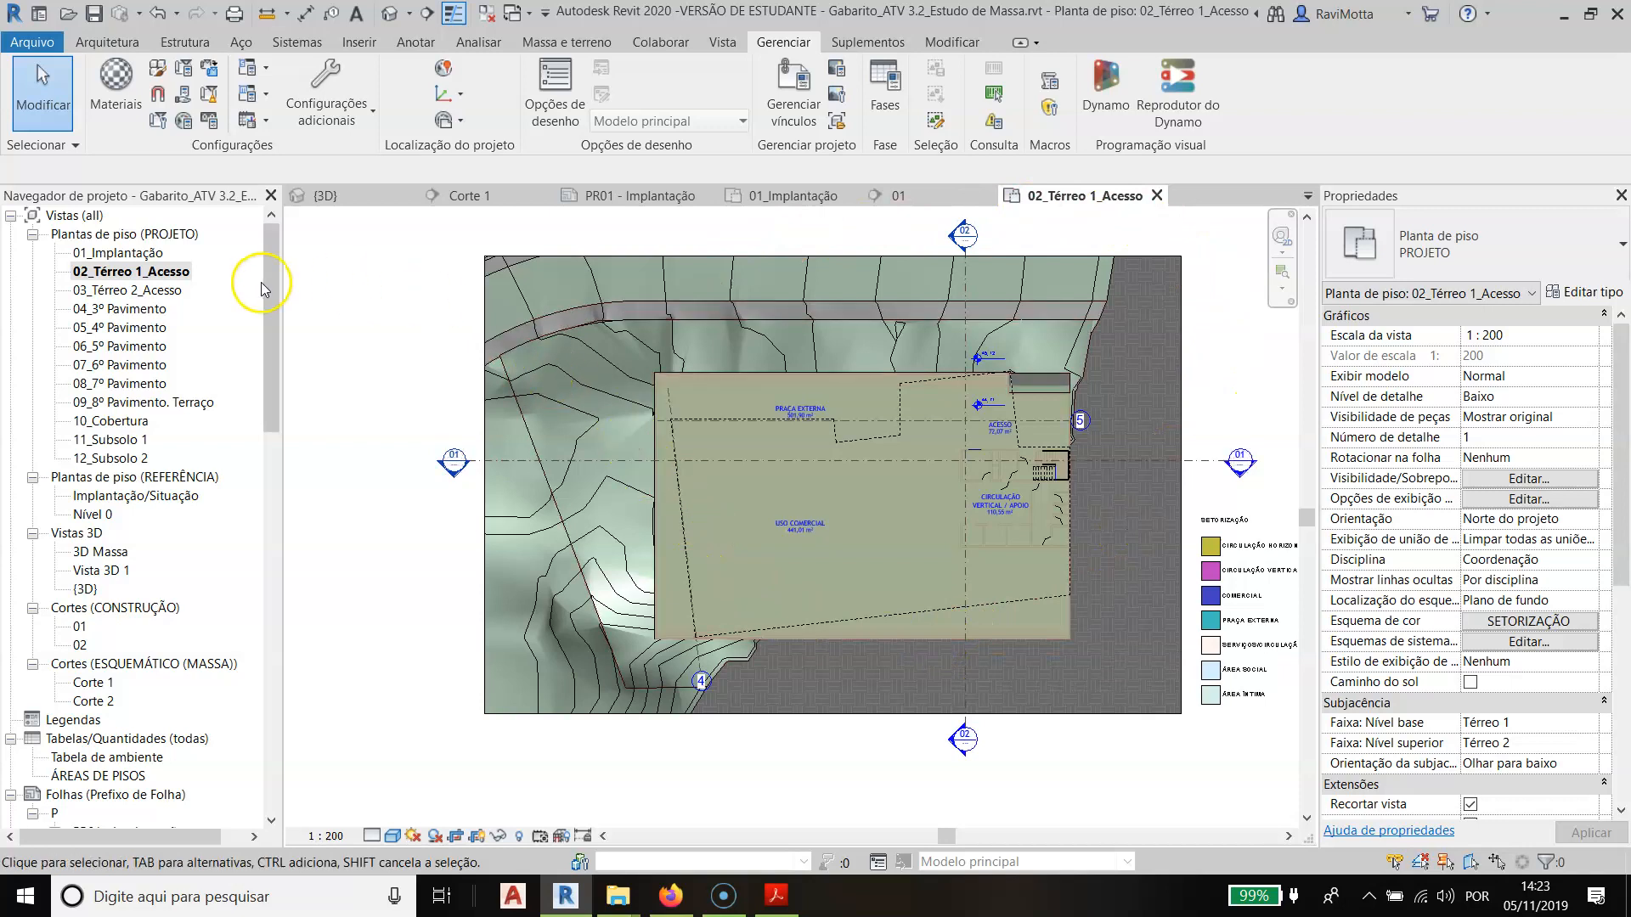
click(550, 260)
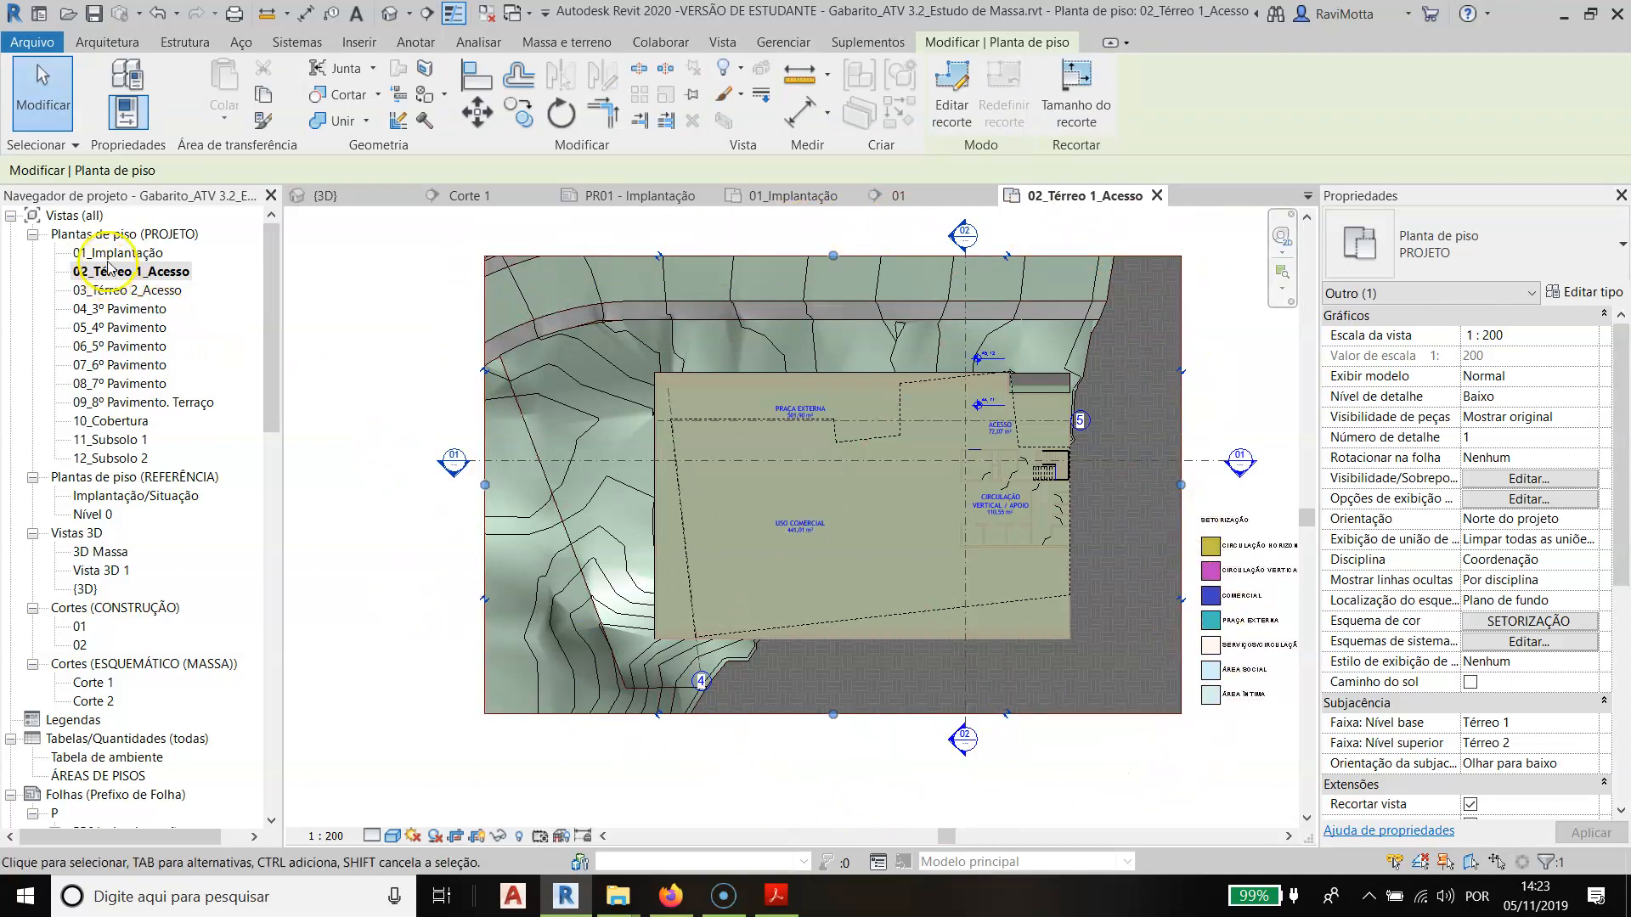
scroll(1019, 333, up, 4)
middle_drag(992, 339, 998, 462)
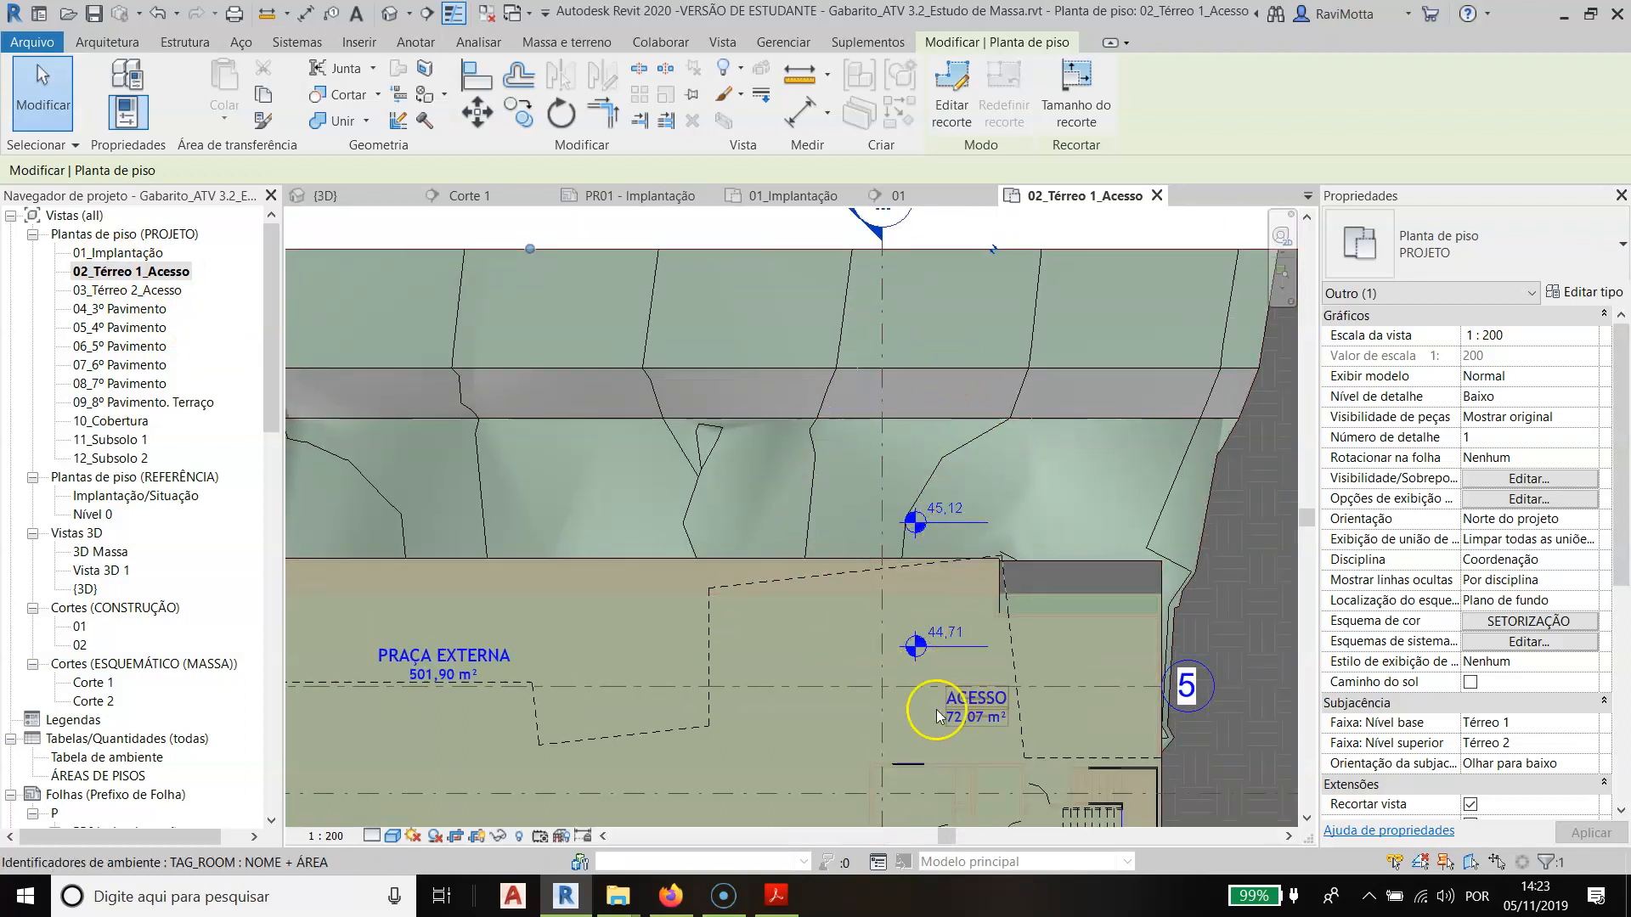
scroll(819, 553, down, 2)
middle_drag(819, 553, 852, 365)
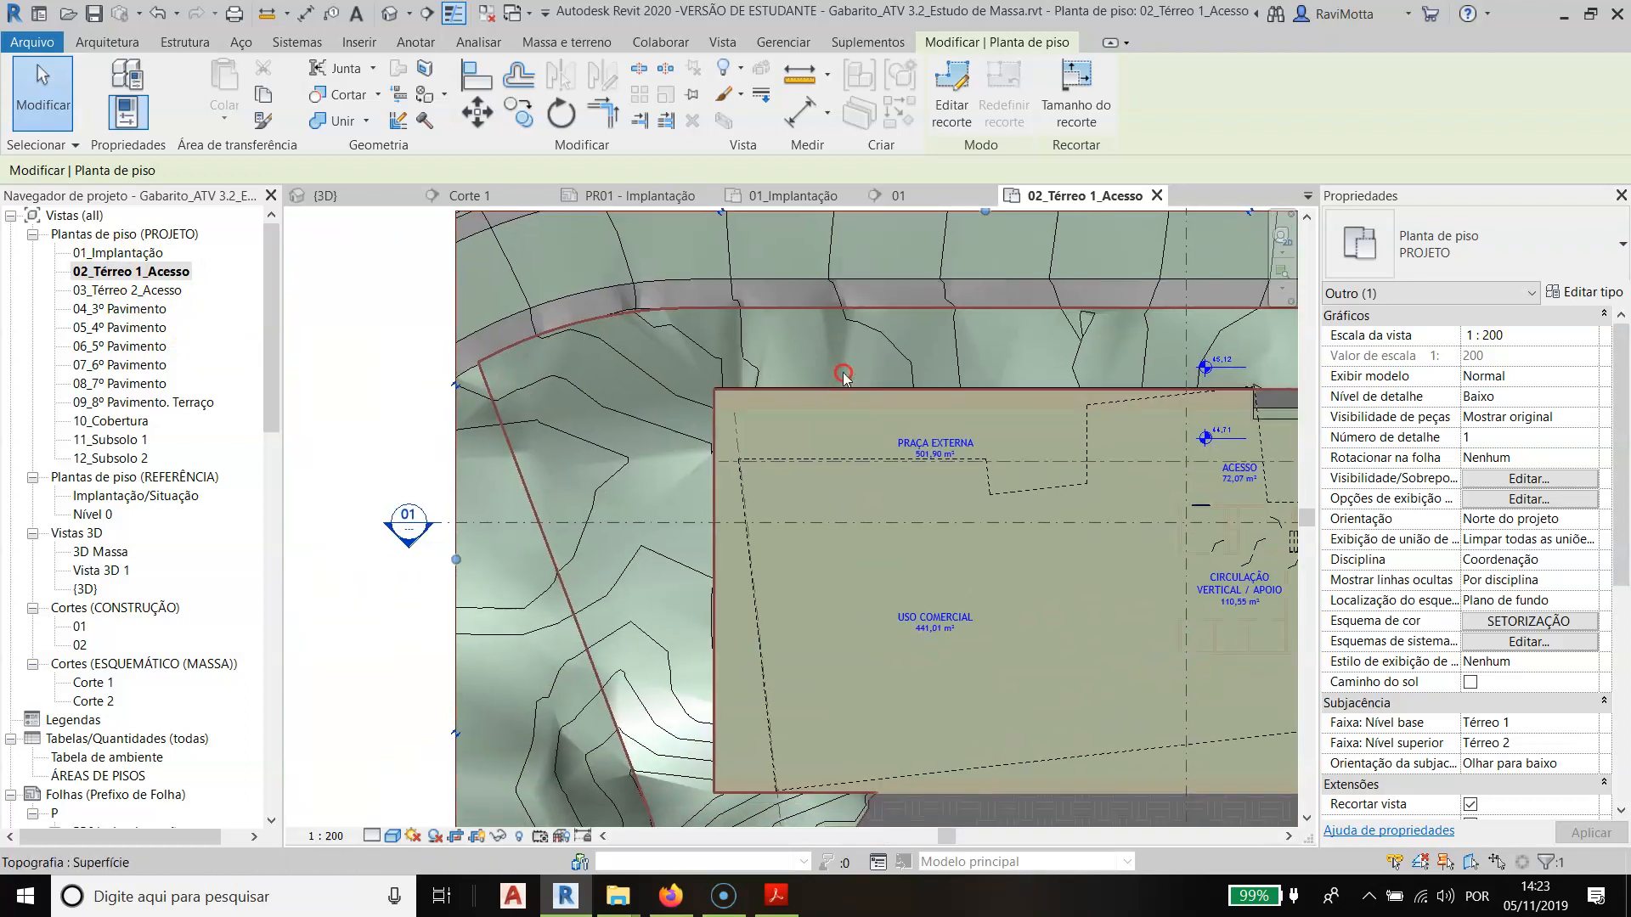
scroll(772, 517, down, 1)
middle_drag(772, 516, 665, 469)
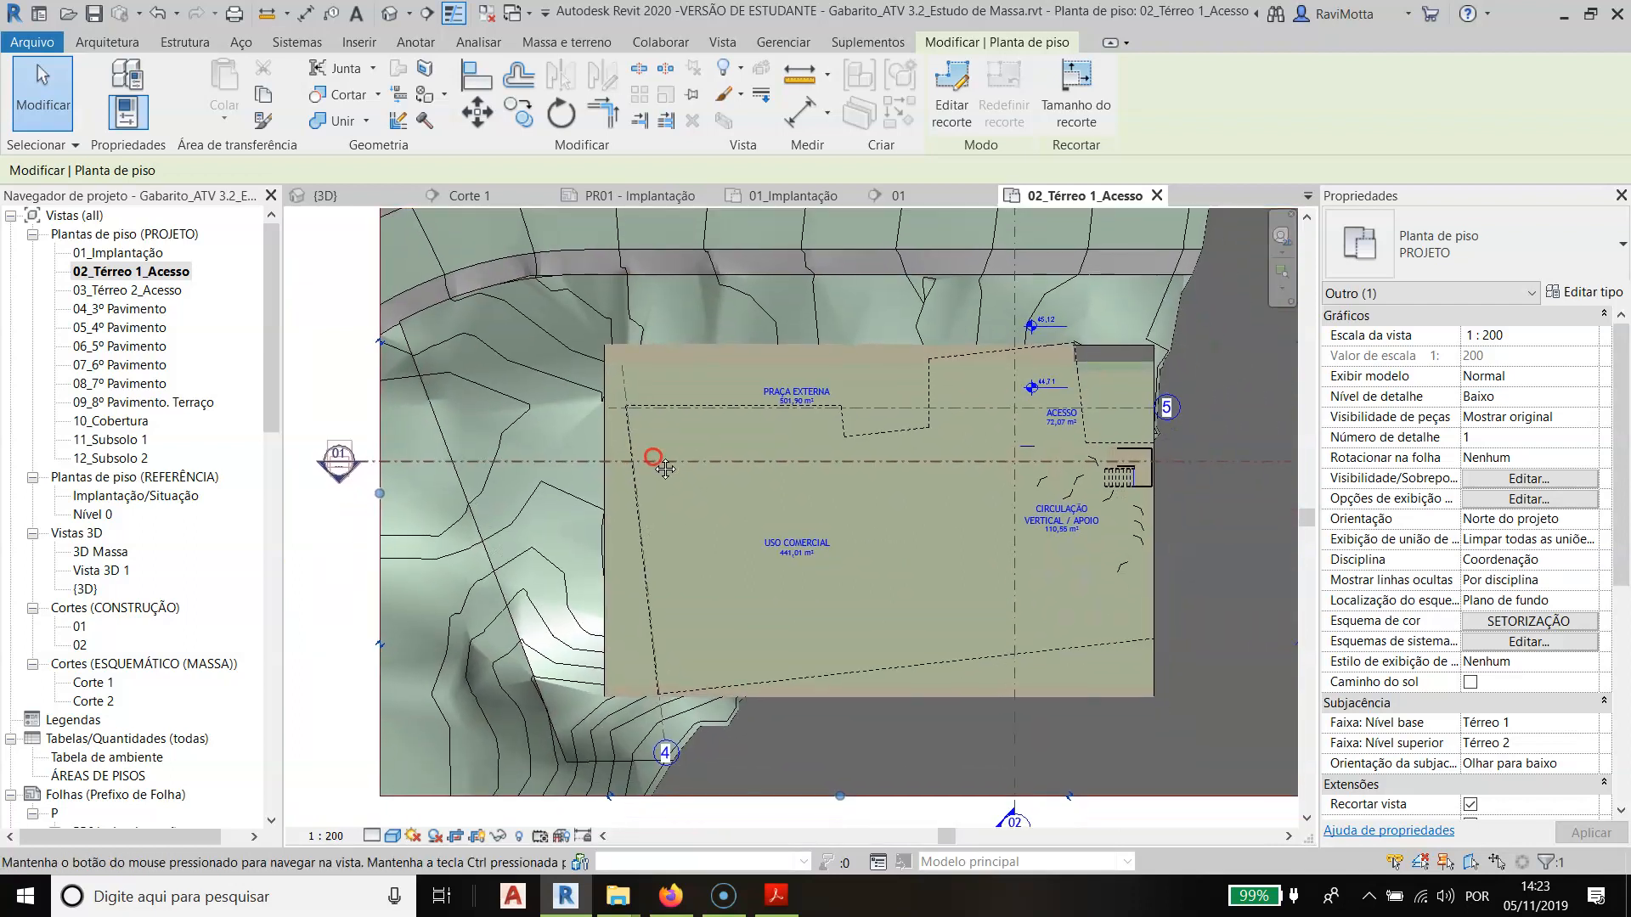
scroll(739, 411, down, 1)
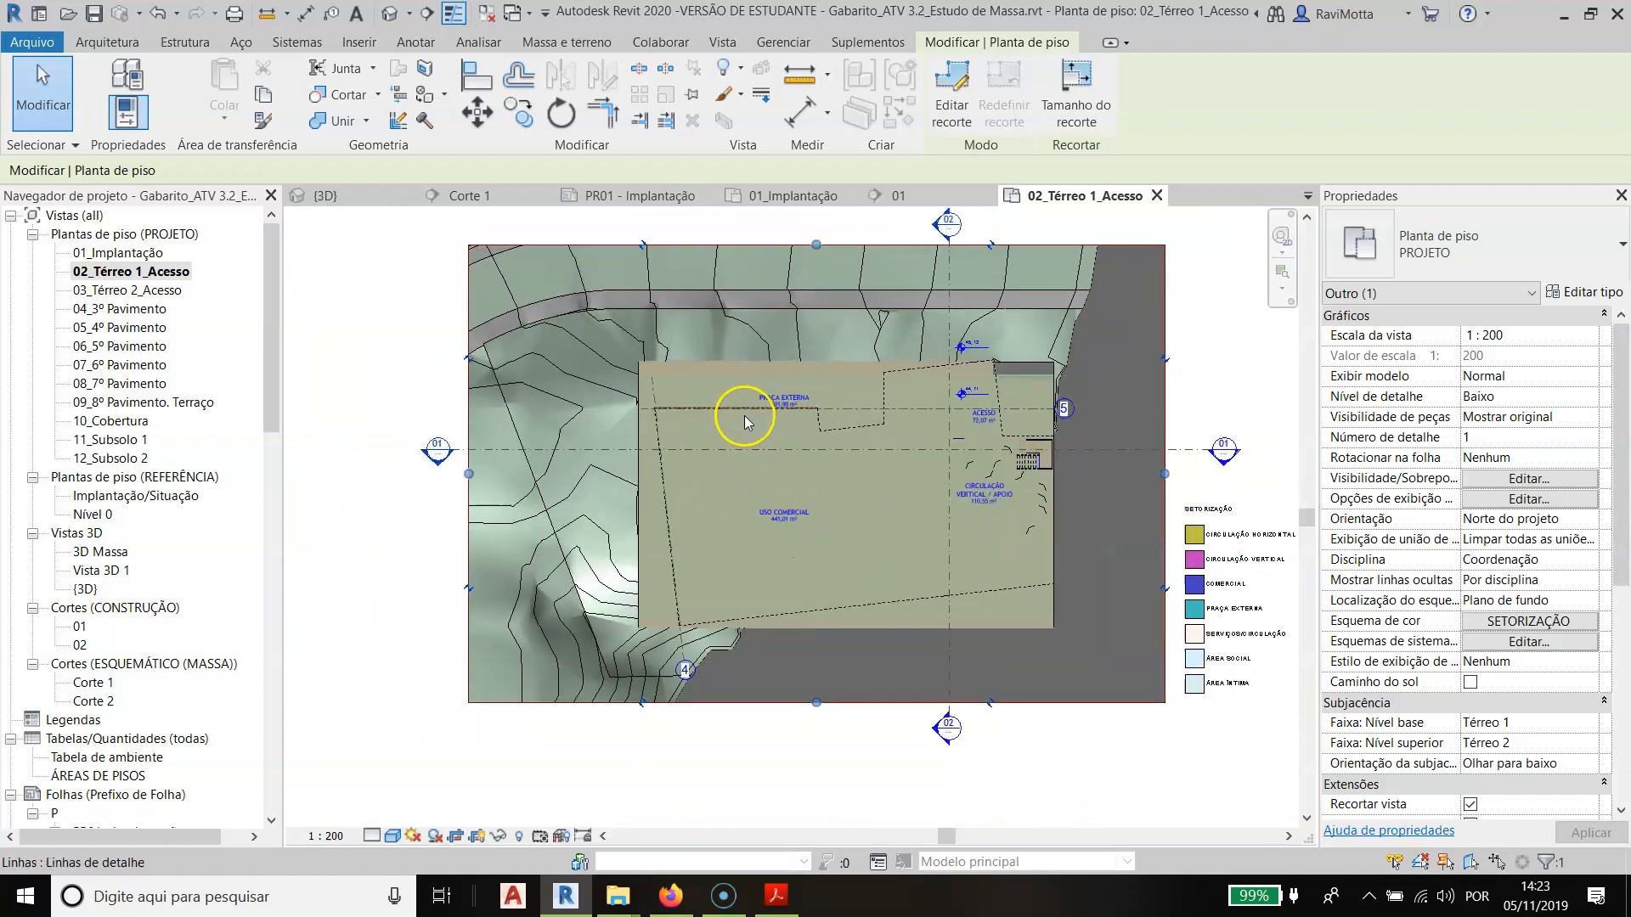
middle_drag(898, 408, 840, 451)
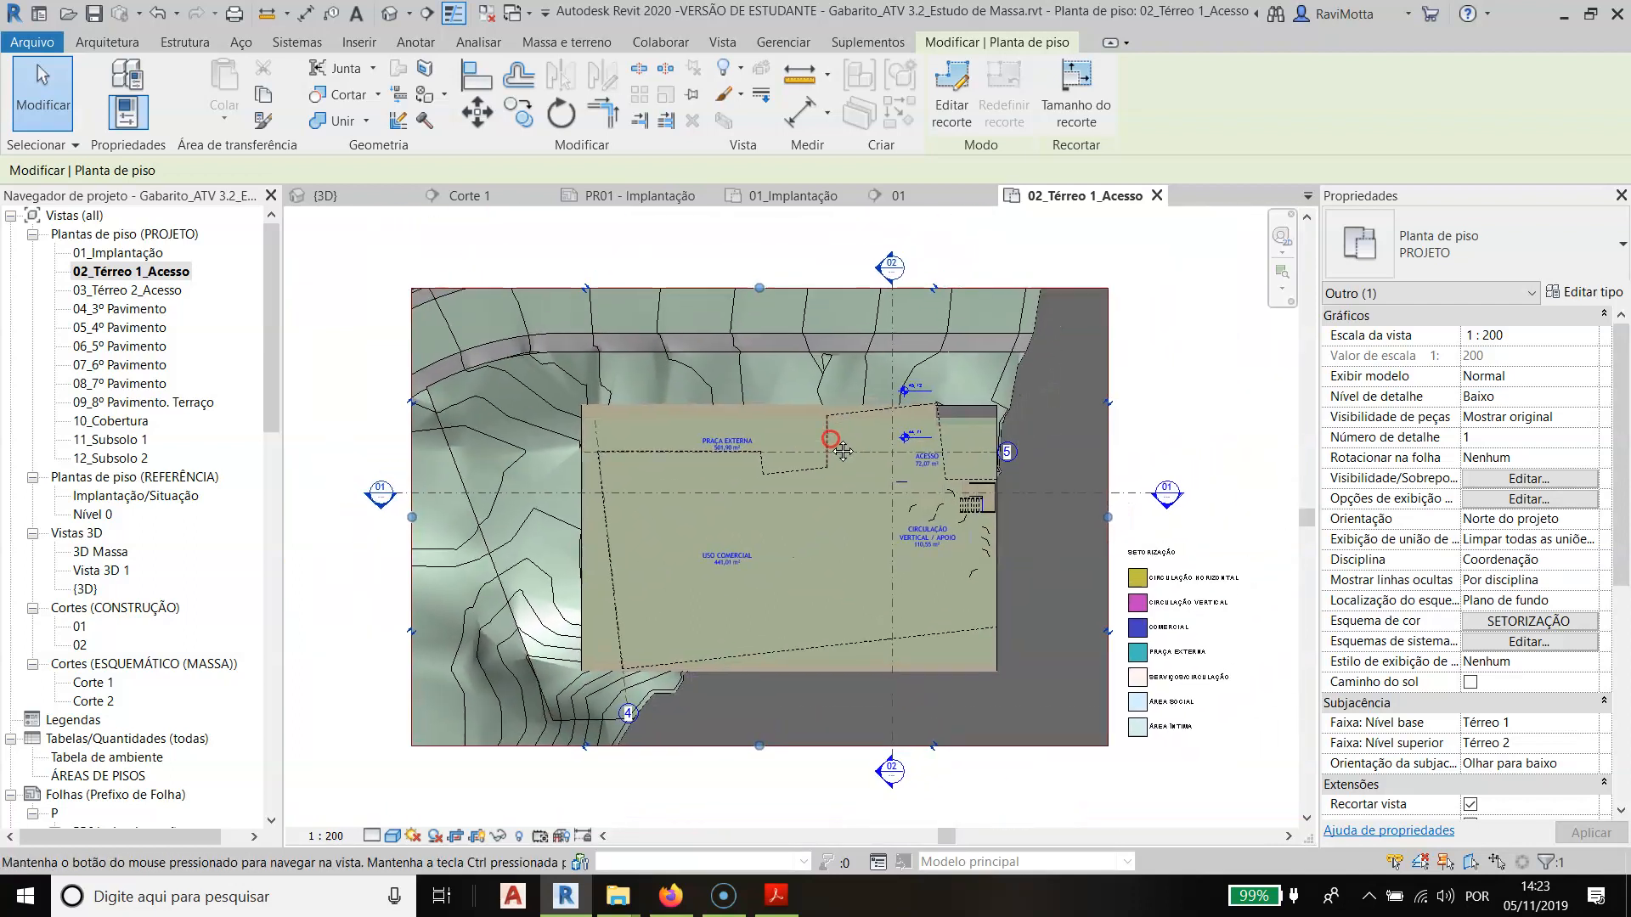
- Review the view range of the 02_Térreo 1_Acesso floor plan, including its view depth, without changing it
click(129, 274)
click(120, 272)
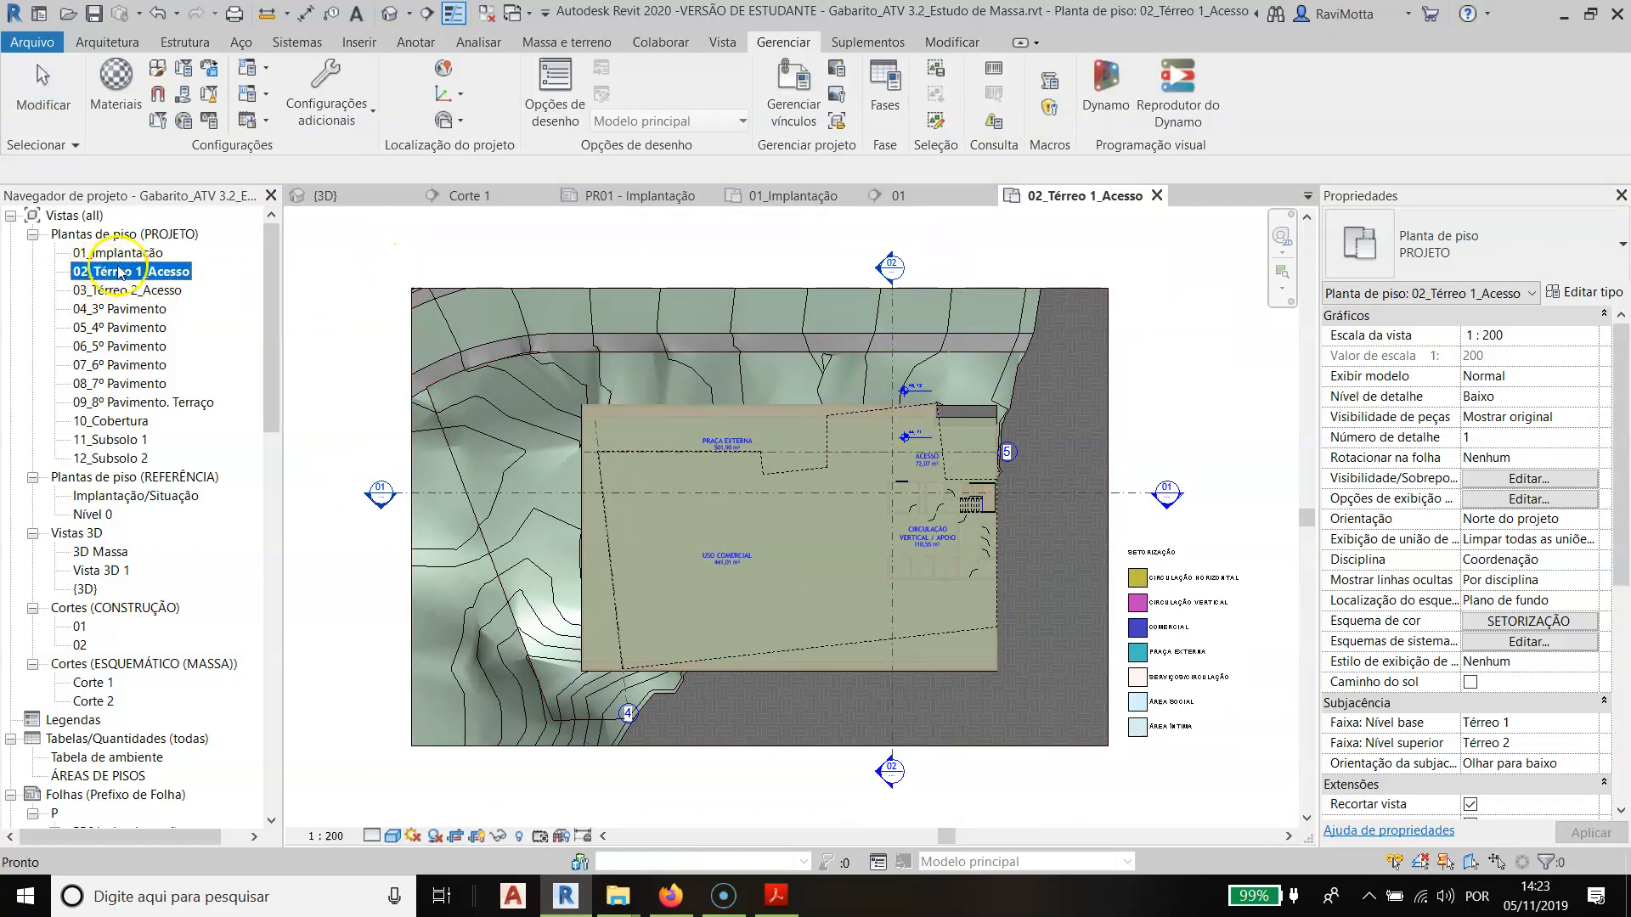
drag(1620, 522, 1624, 616)
click(1528, 641)
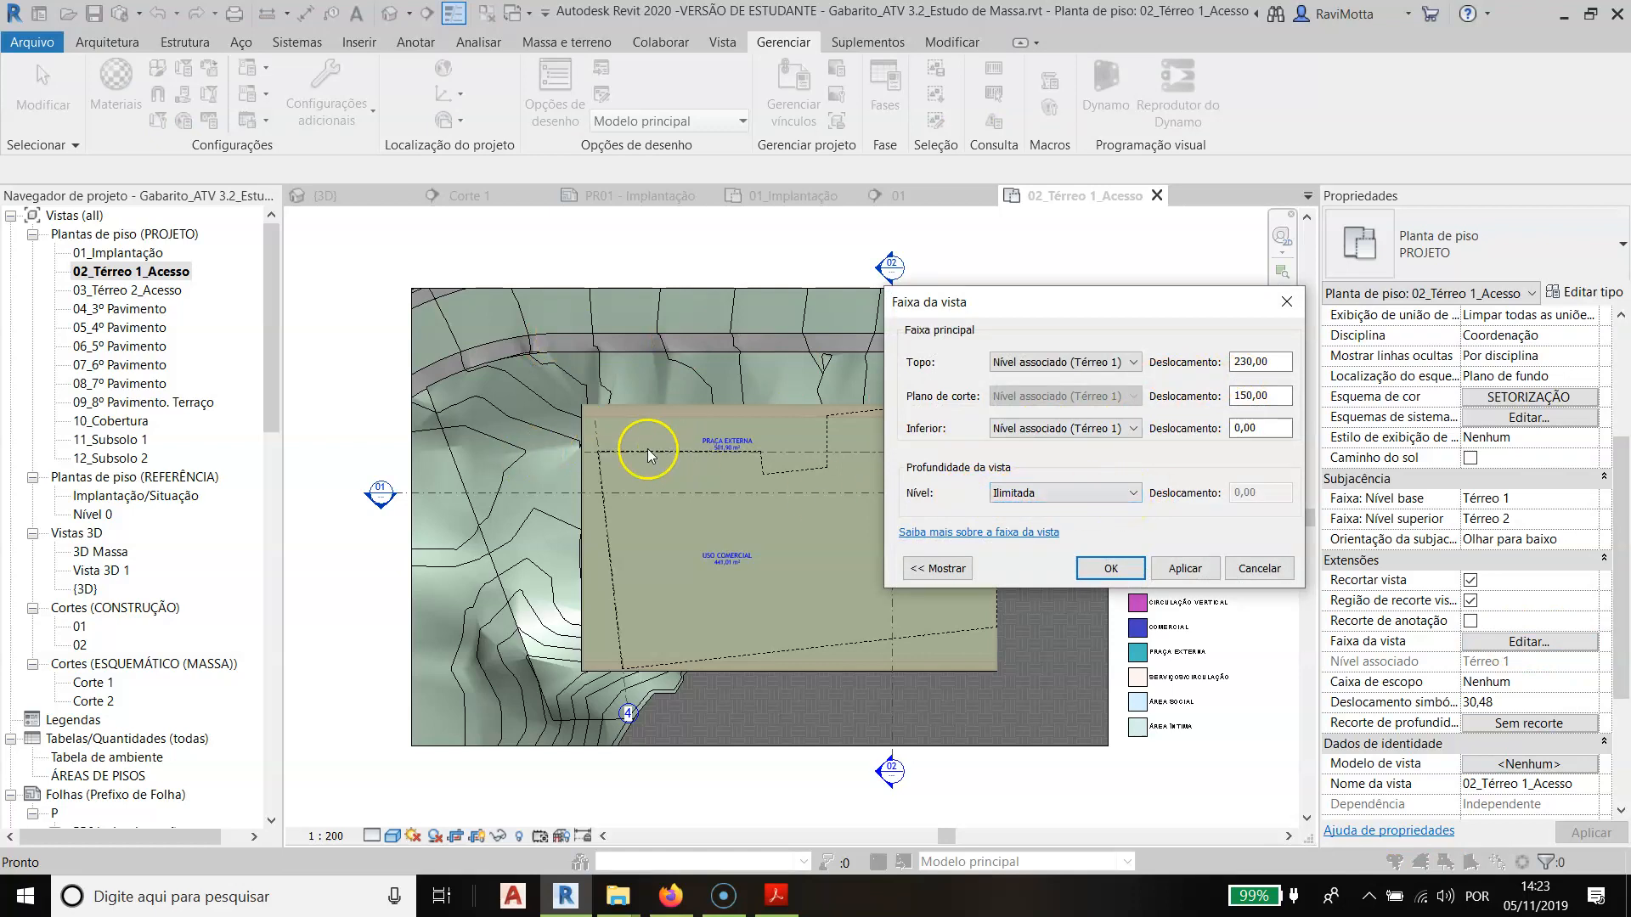
key(Return)
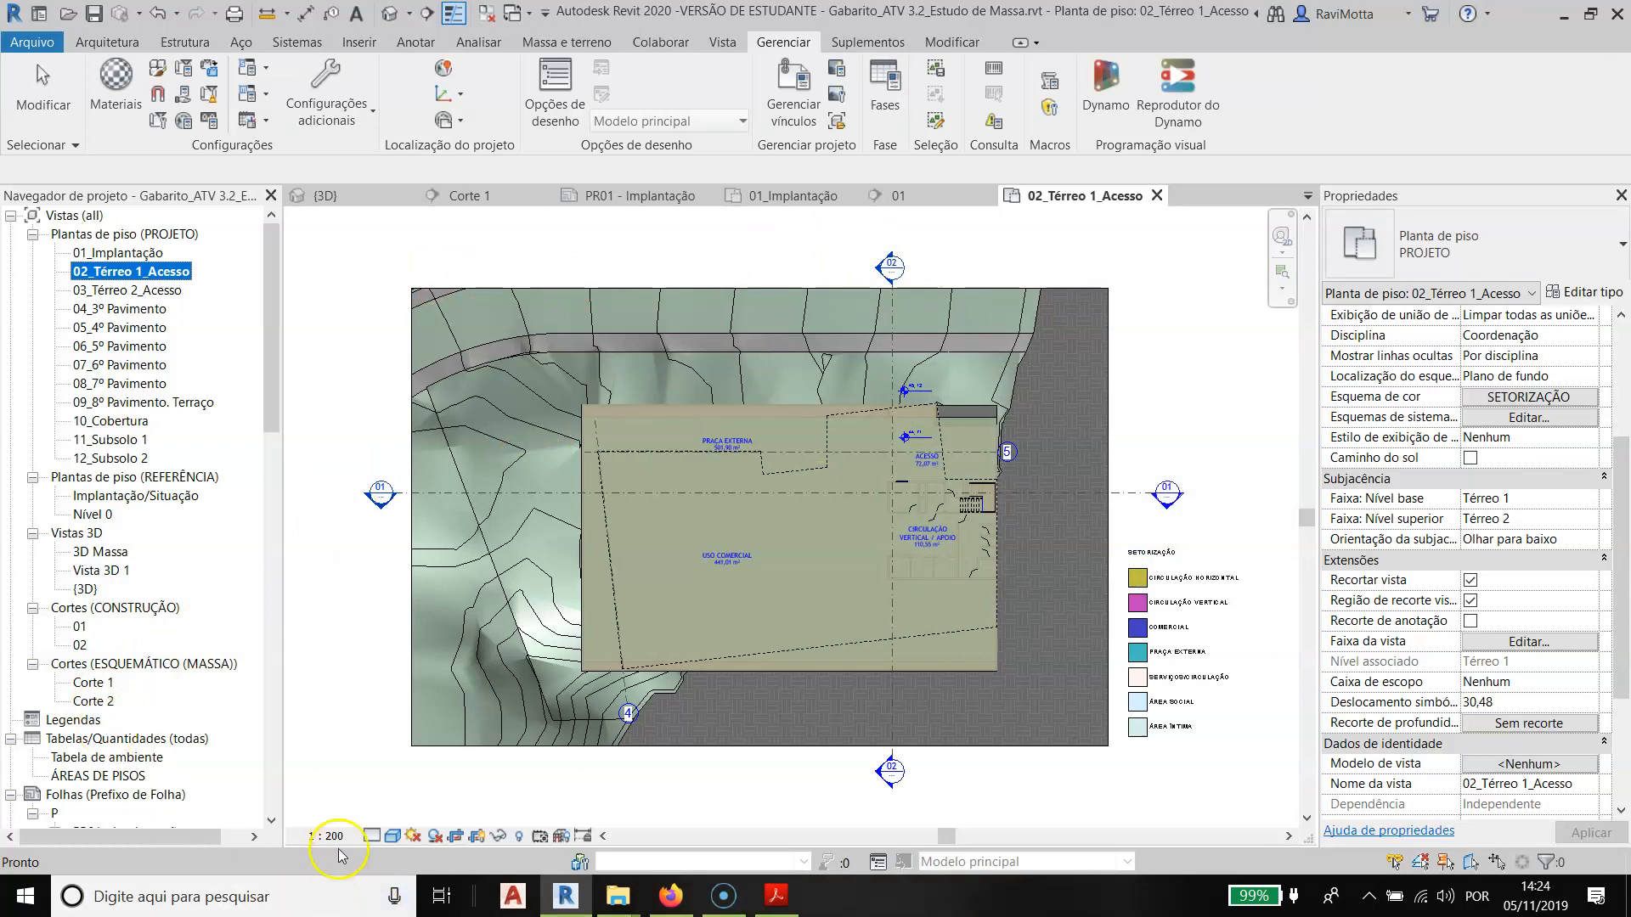
- Switch to the assignment slides to compare the access floor requirements with those for typical floors and basements, and return to Revit
key(alt+Tab)
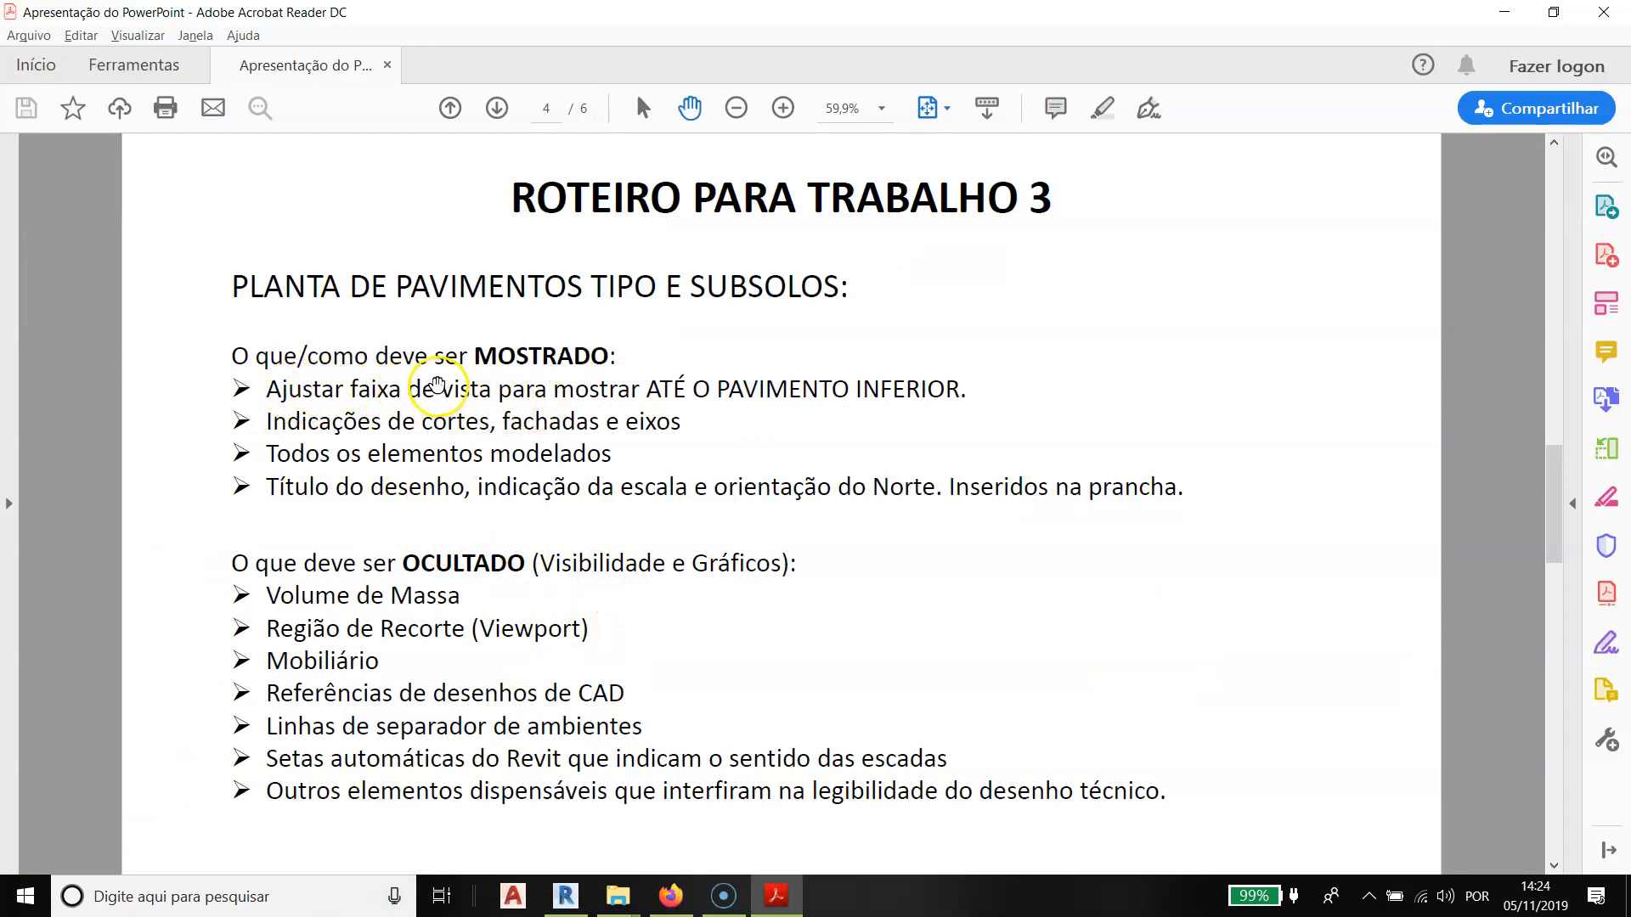
scroll(469, 379, up, 1)
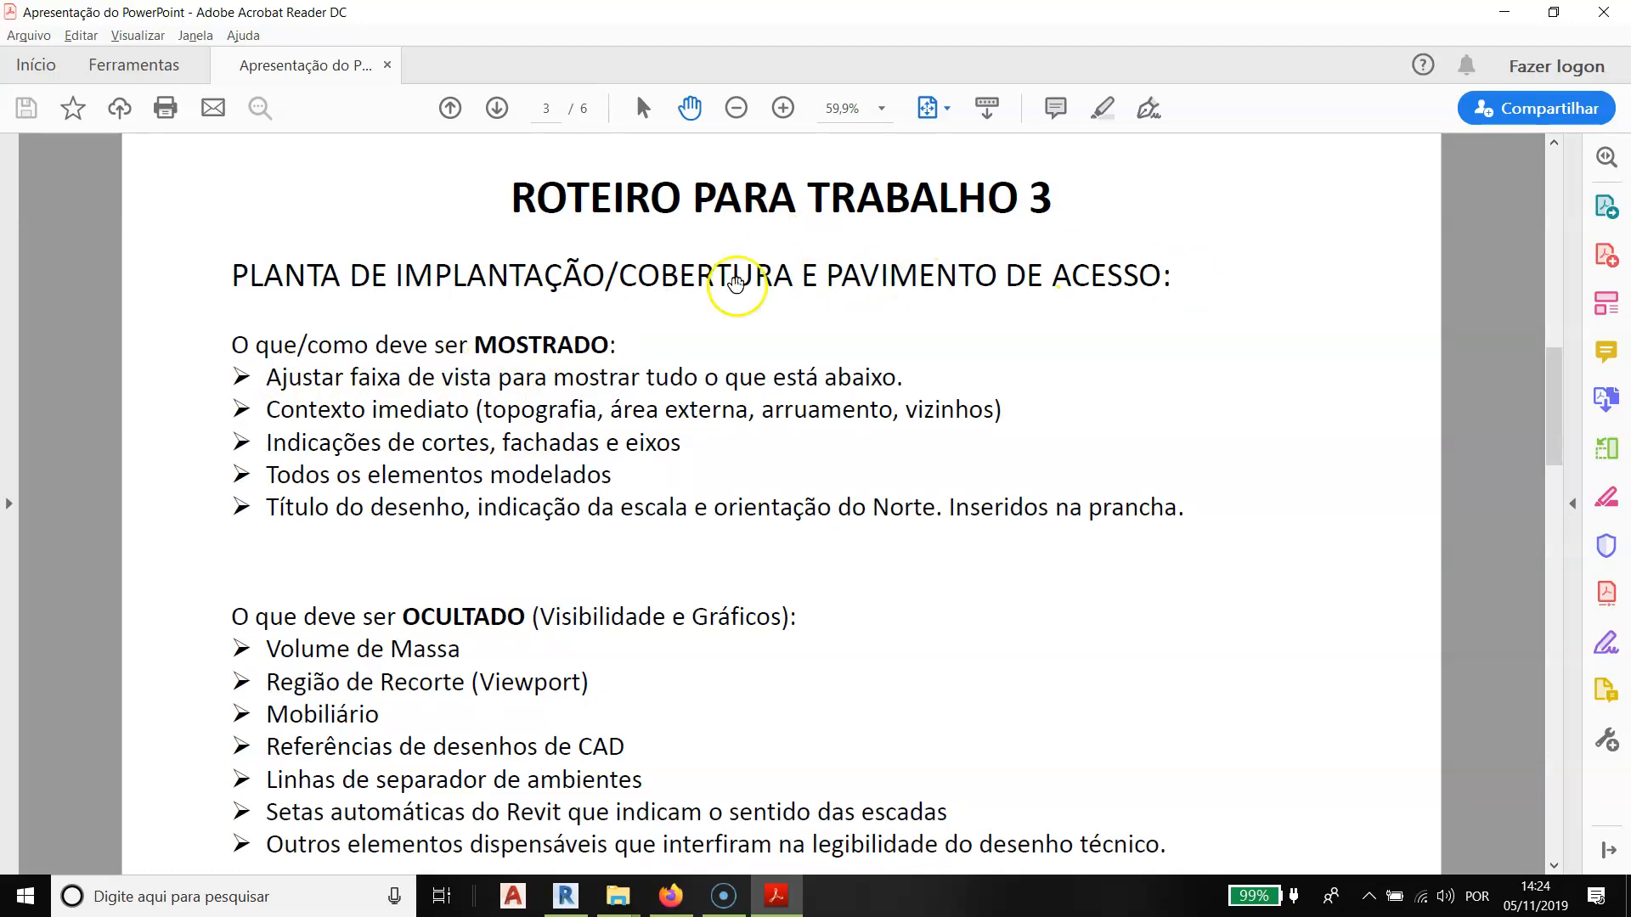
scroll(900, 291, down, 1)
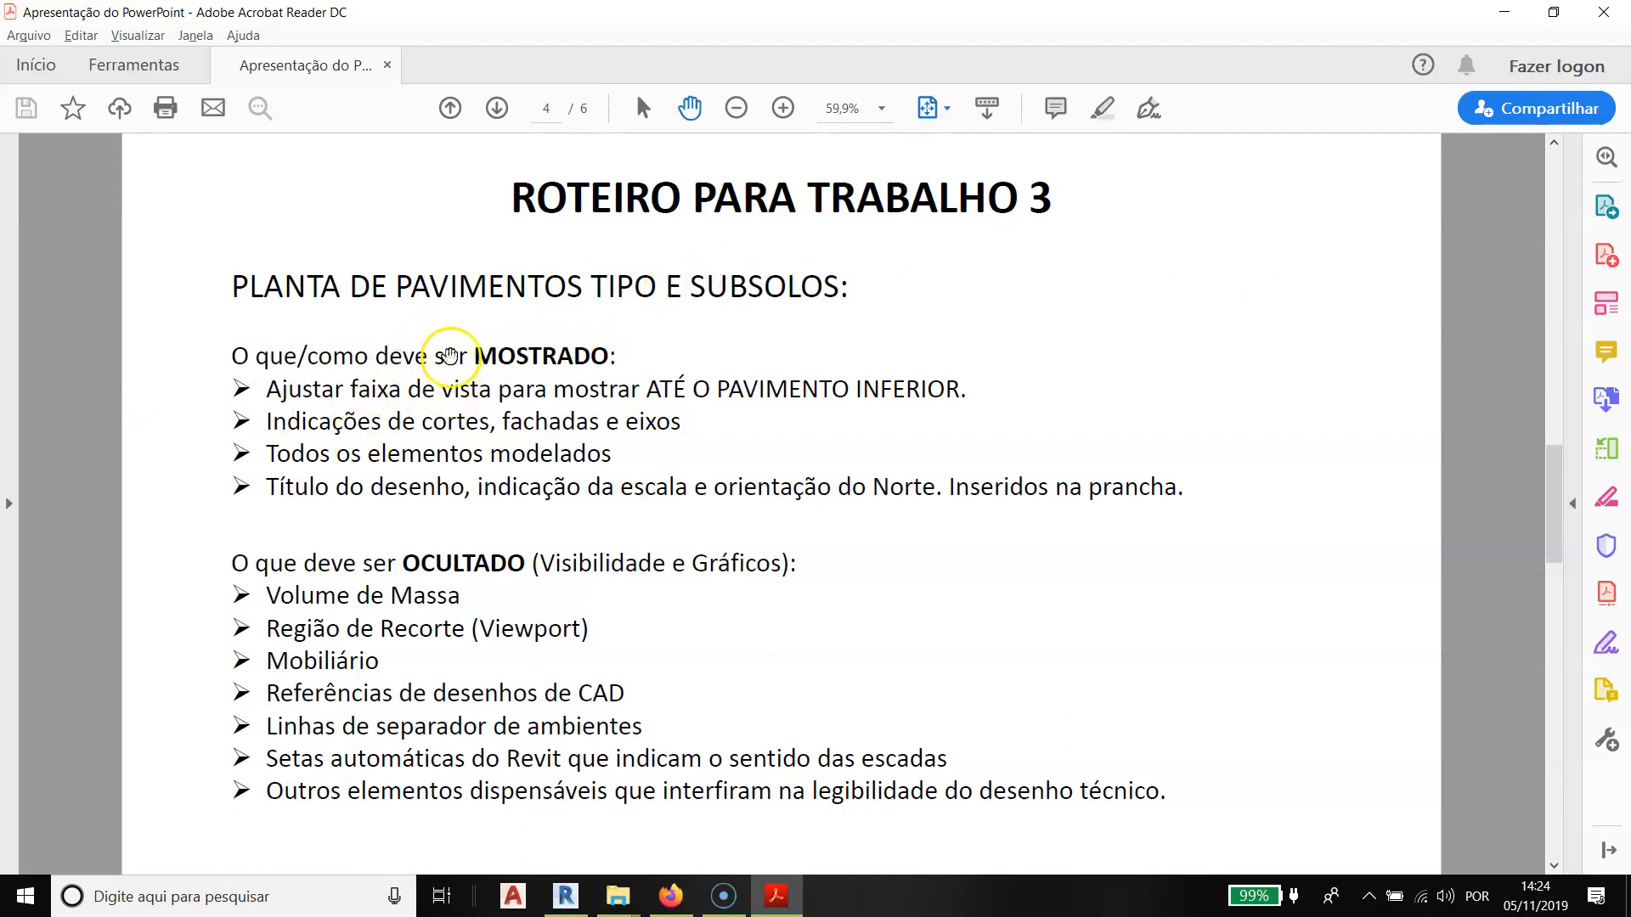
key(alt+Tab)
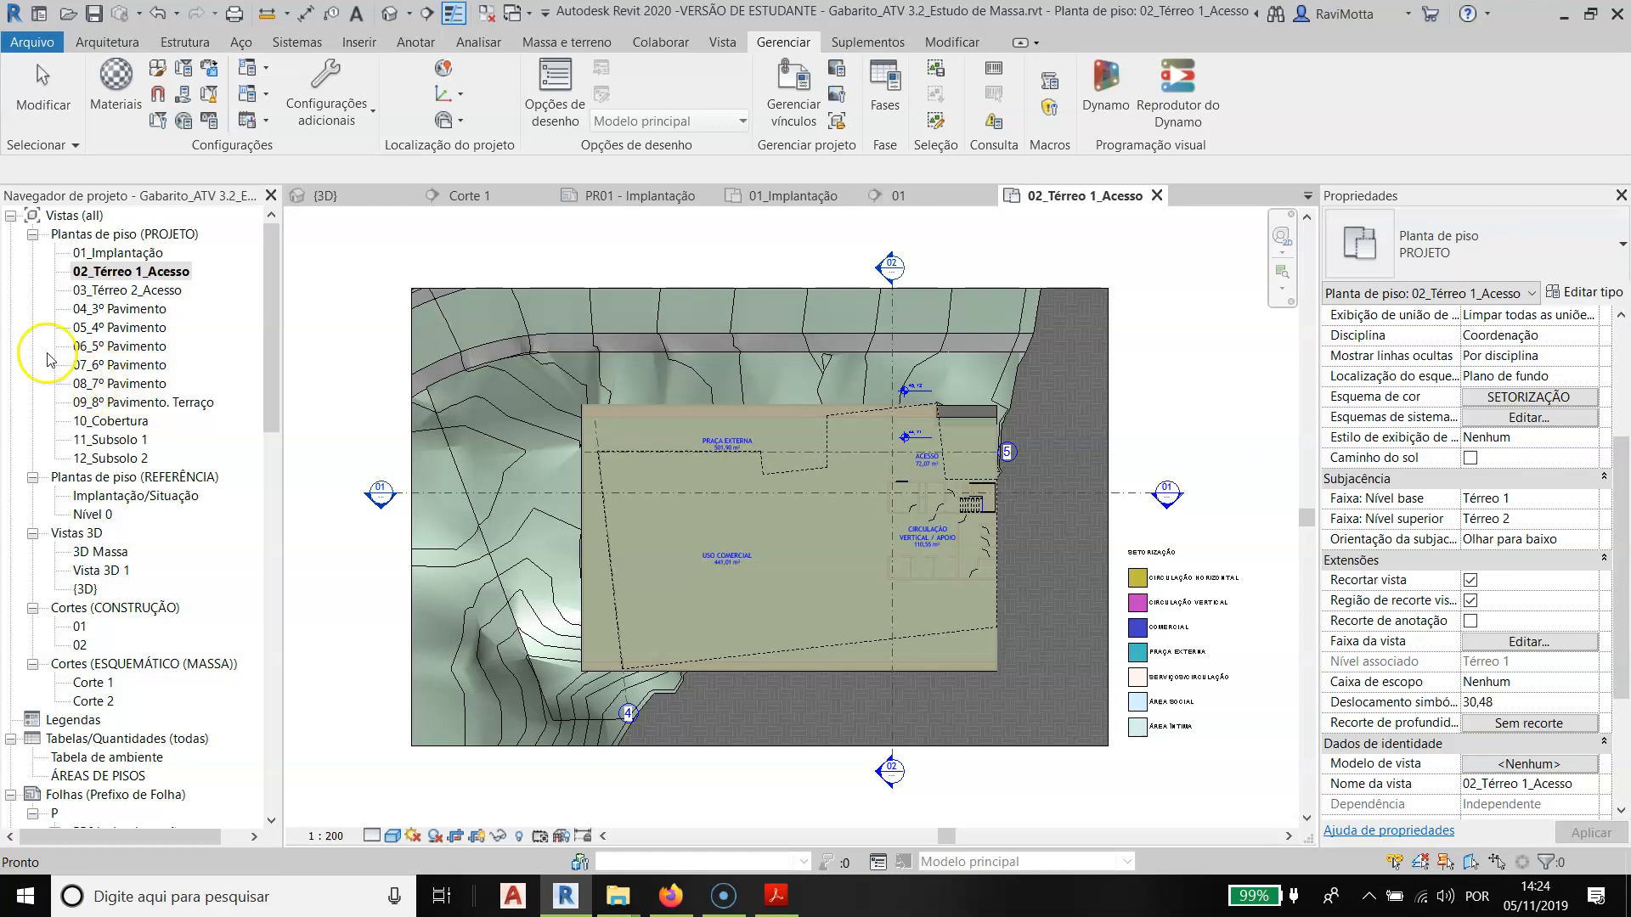
- Open the 04_3º Pavimento floor plan and examine its outline, axes, section marks and the floor below
double_click(123, 310)
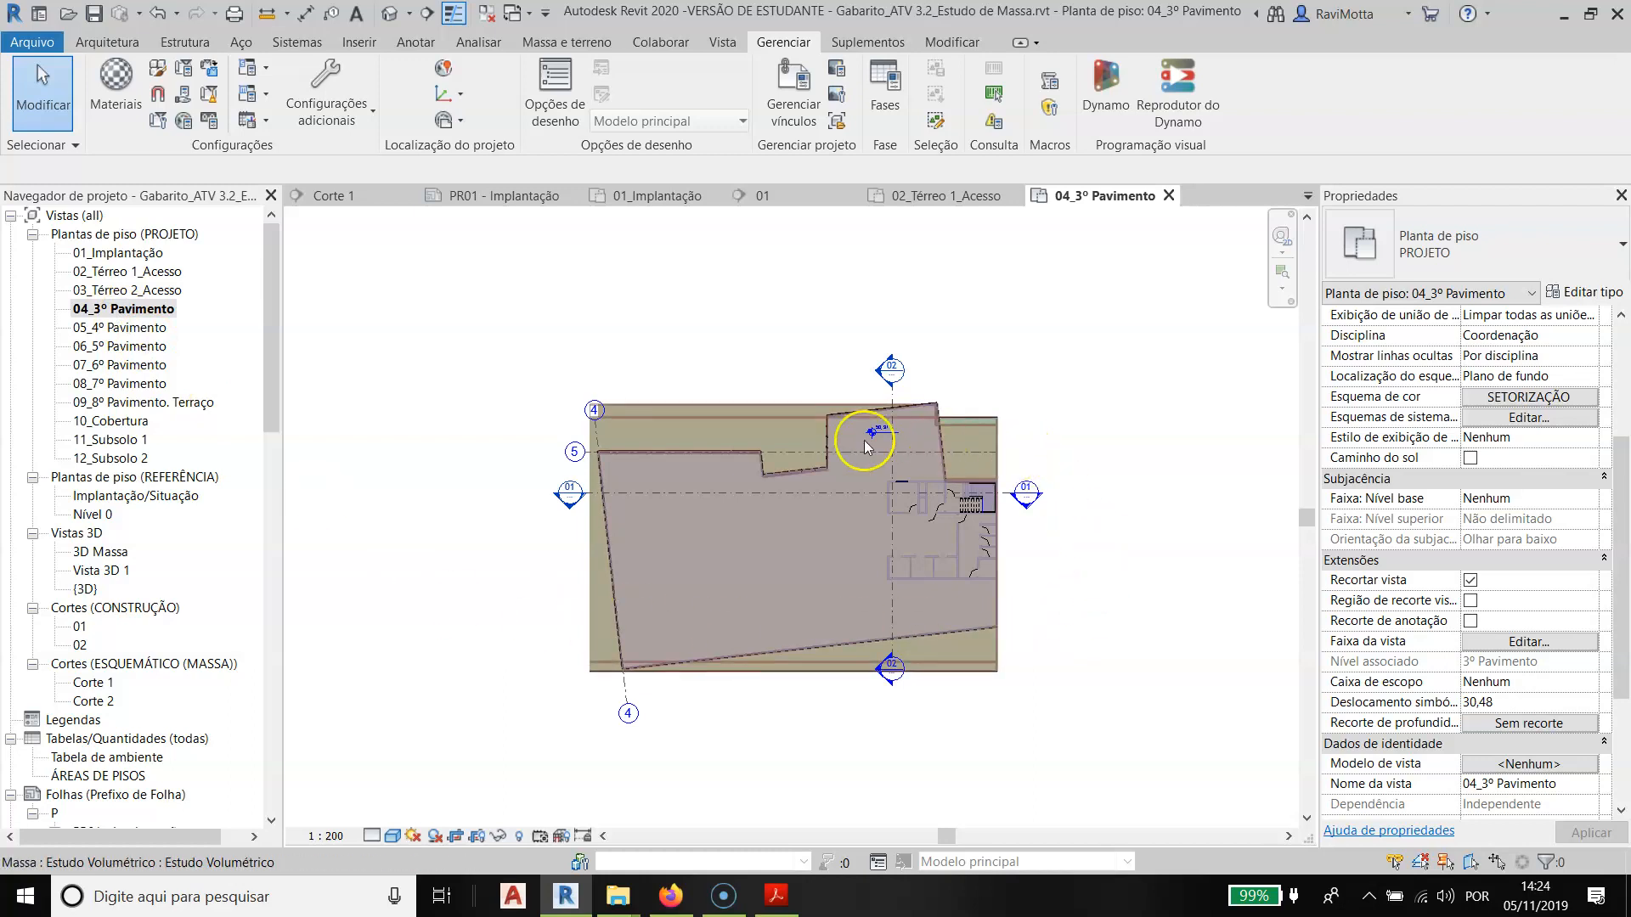
scroll(943, 645, up, 2)
scroll(889, 559, up, 3)
middle_drag(599, 606, 724, 614)
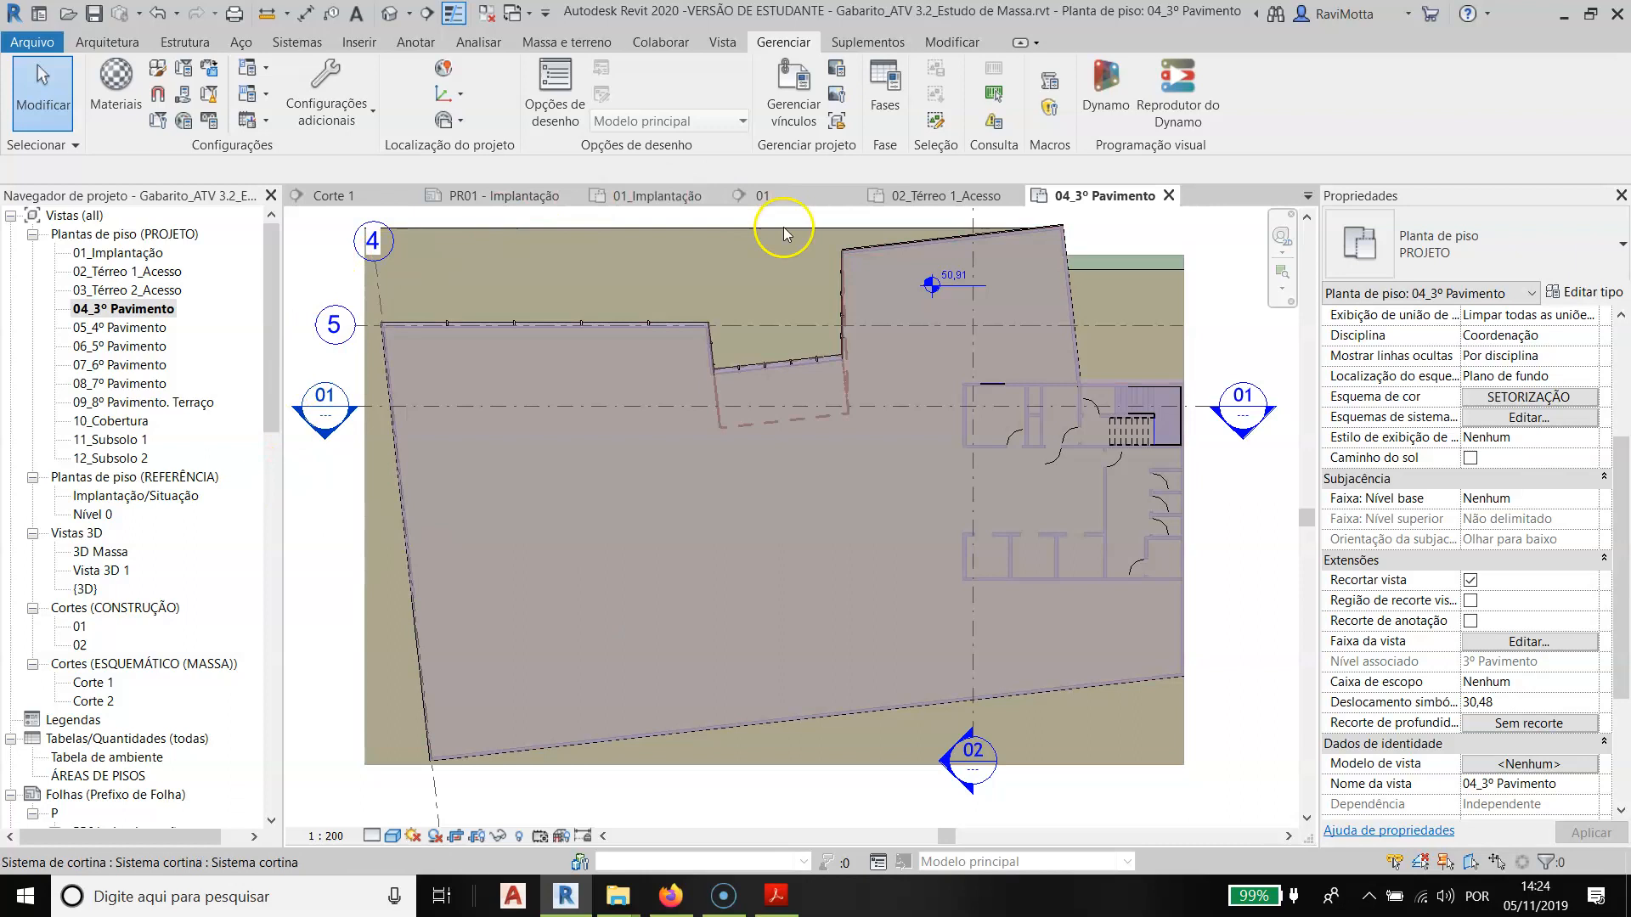
scroll(896, 396, down, 2)
middle_drag(851, 416, 801, 518)
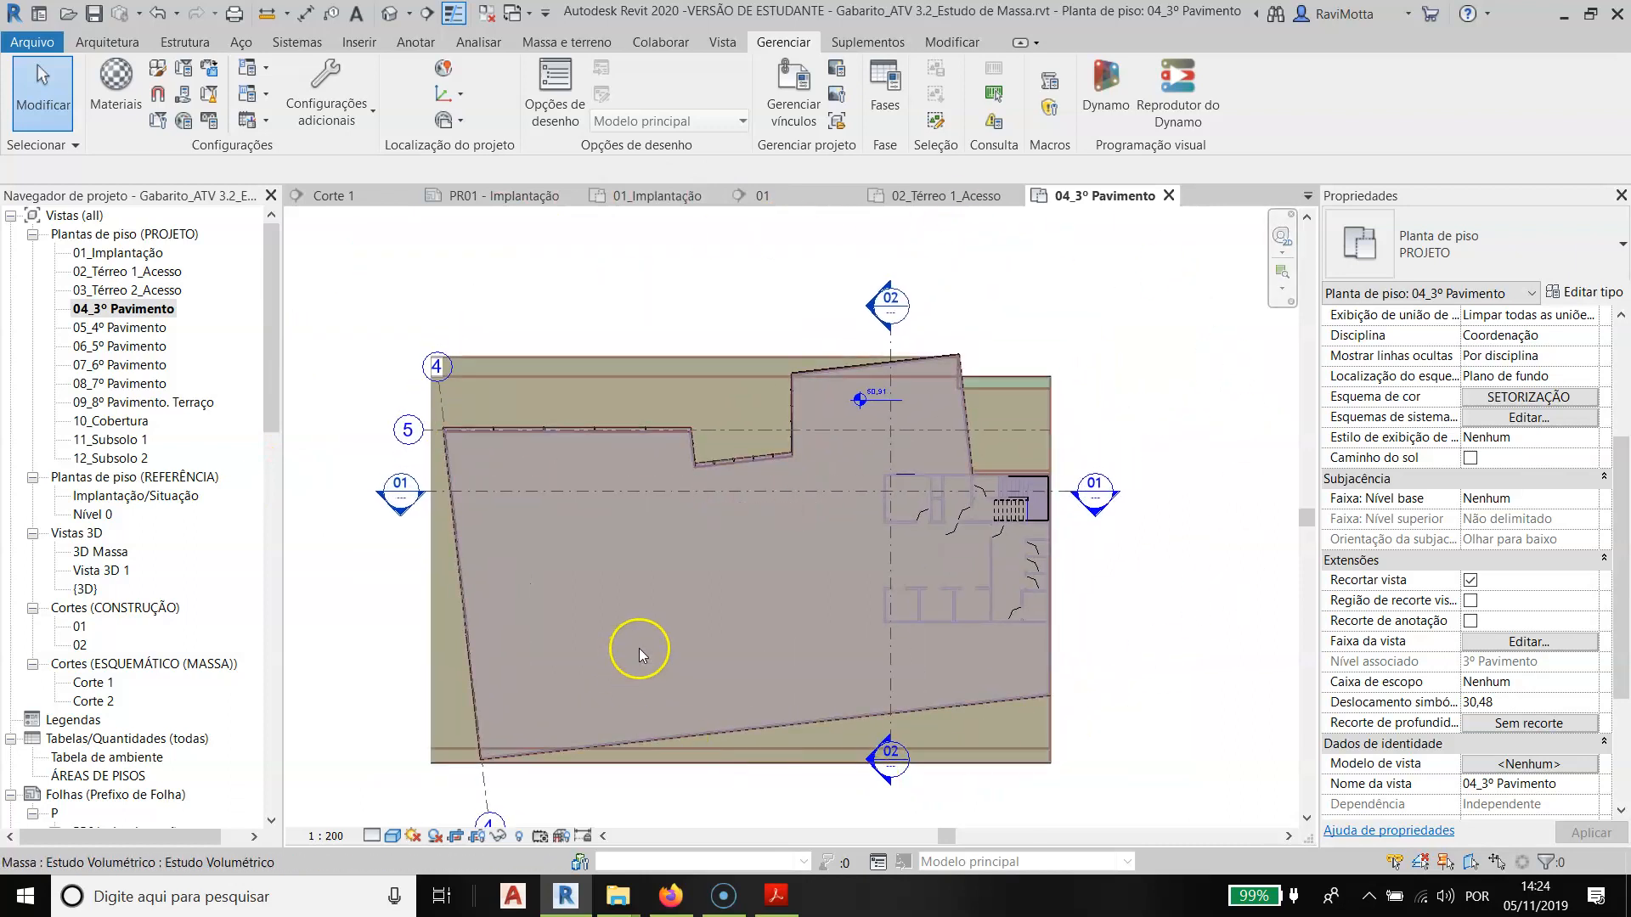
- Show the crop region of the 04_3º Pavimento plan and extend its edge outward on the axis 5 bubble side
click(124, 311)
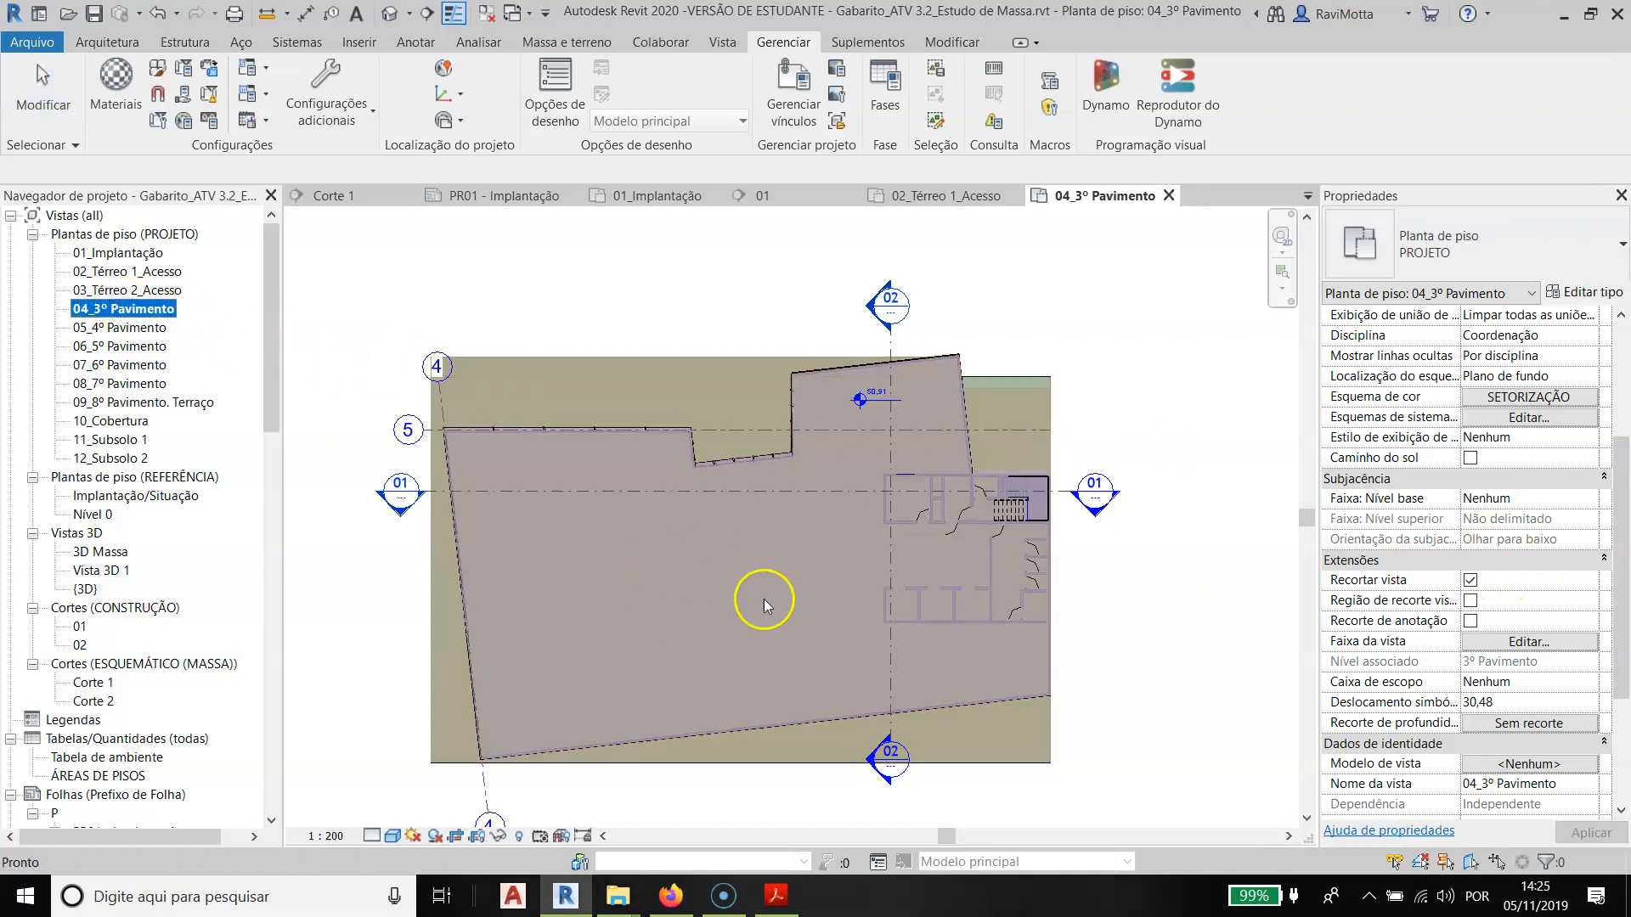
scroll(768, 574, down, 2)
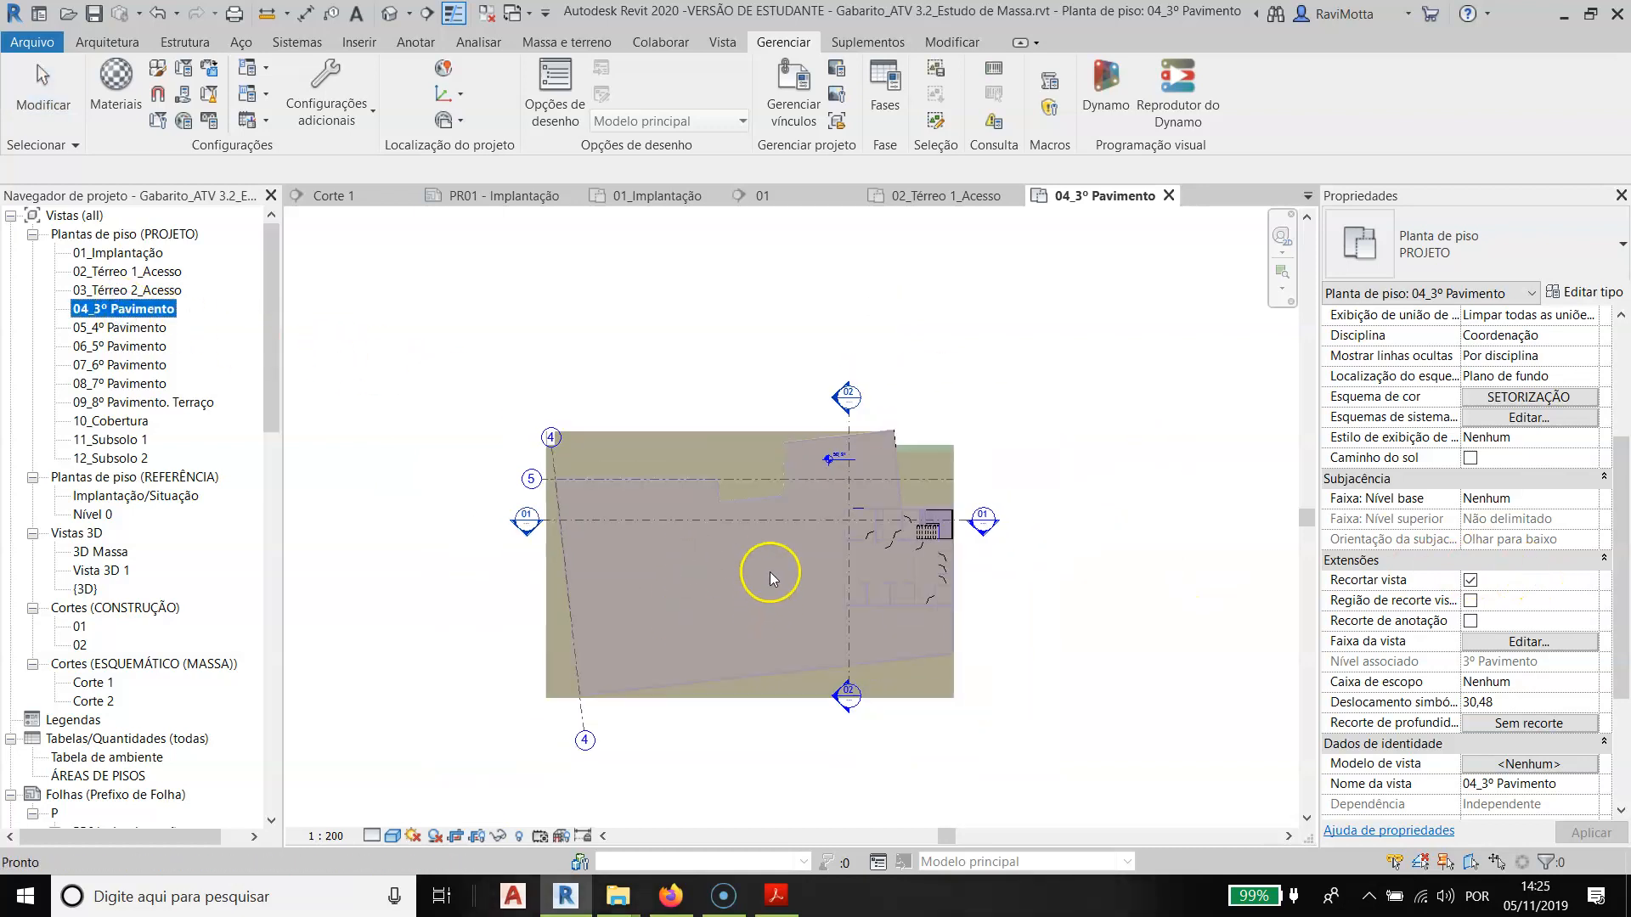
click(479, 838)
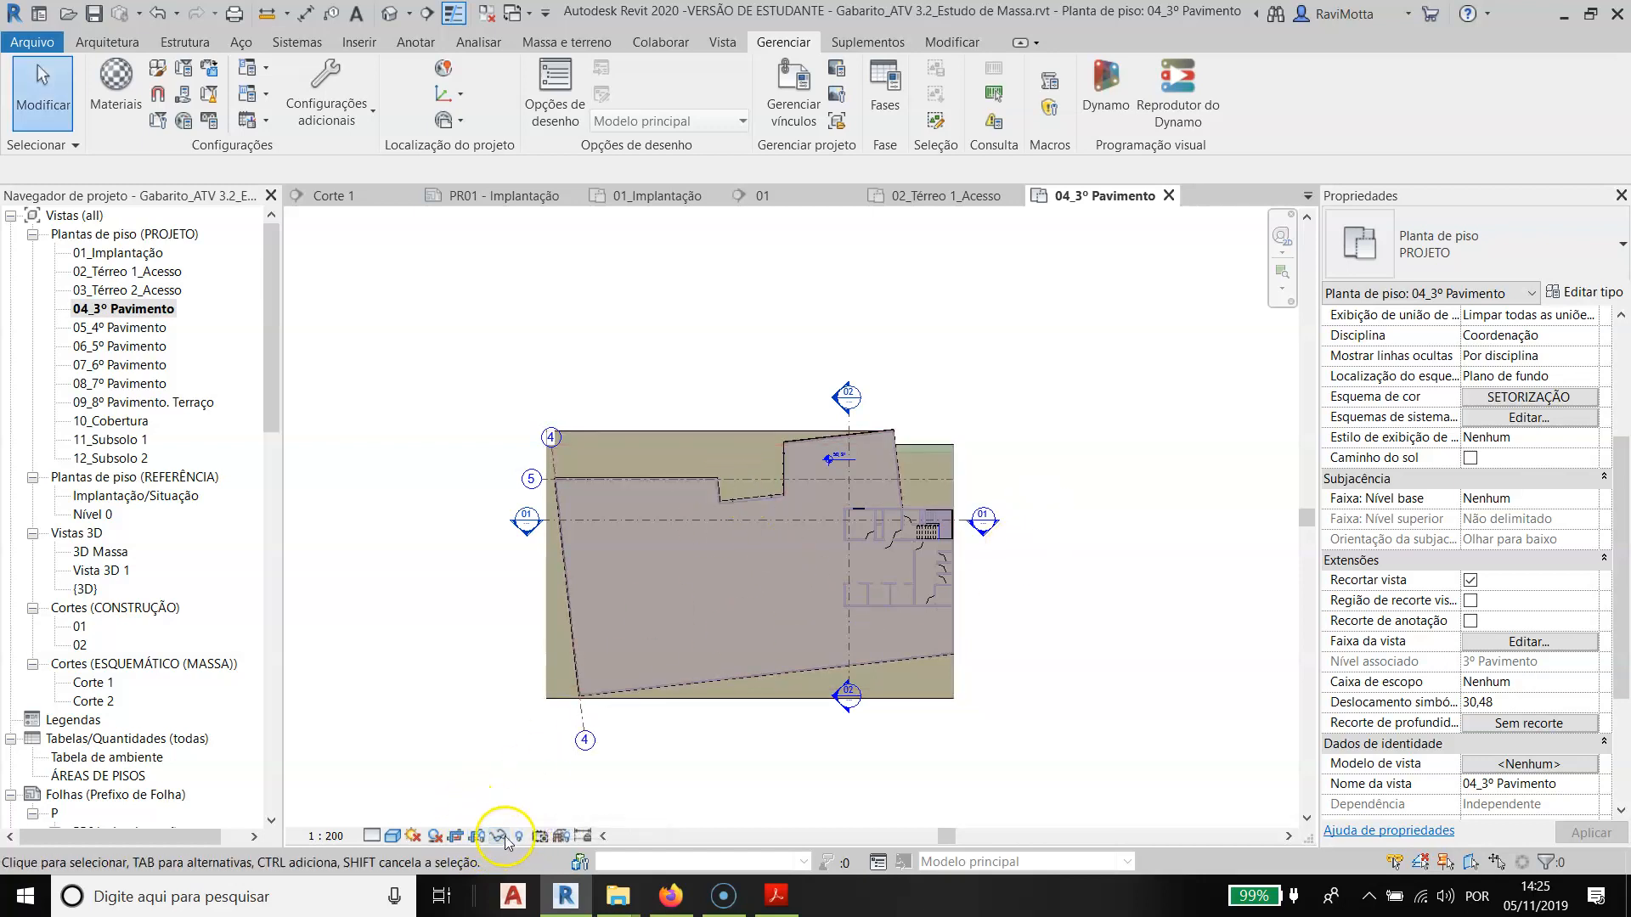
click(499, 836)
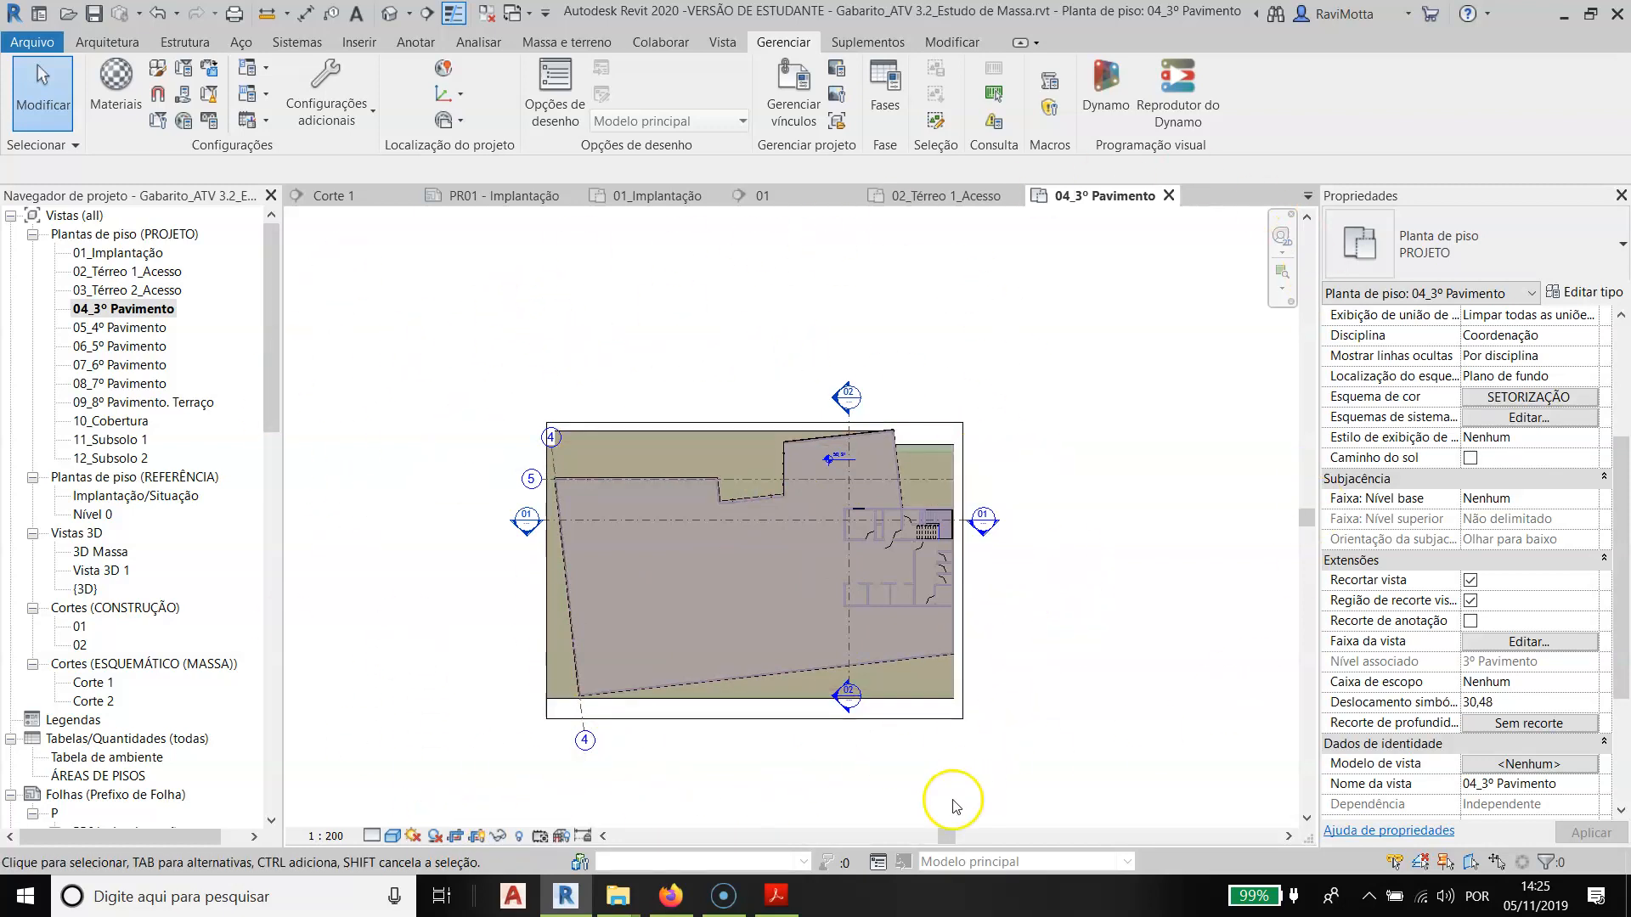
click(711, 424)
mouse_move(546, 568)
mouse_down()
mouse_move(459, 569)
mouse_move(520, 569)
mouse_up()
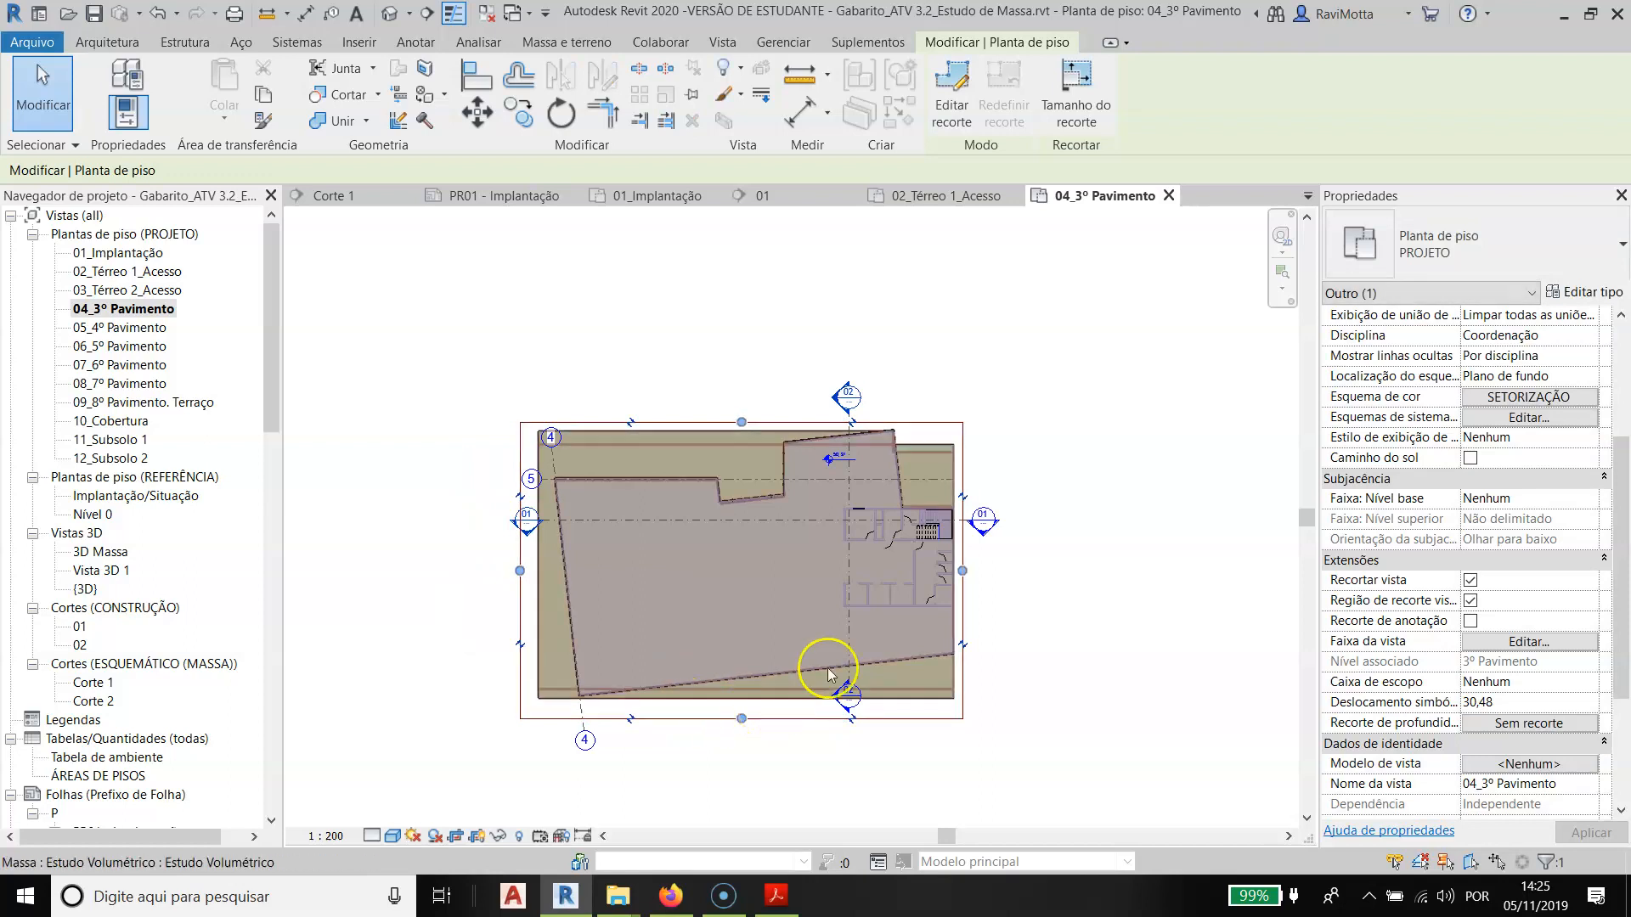
click(703, 793)
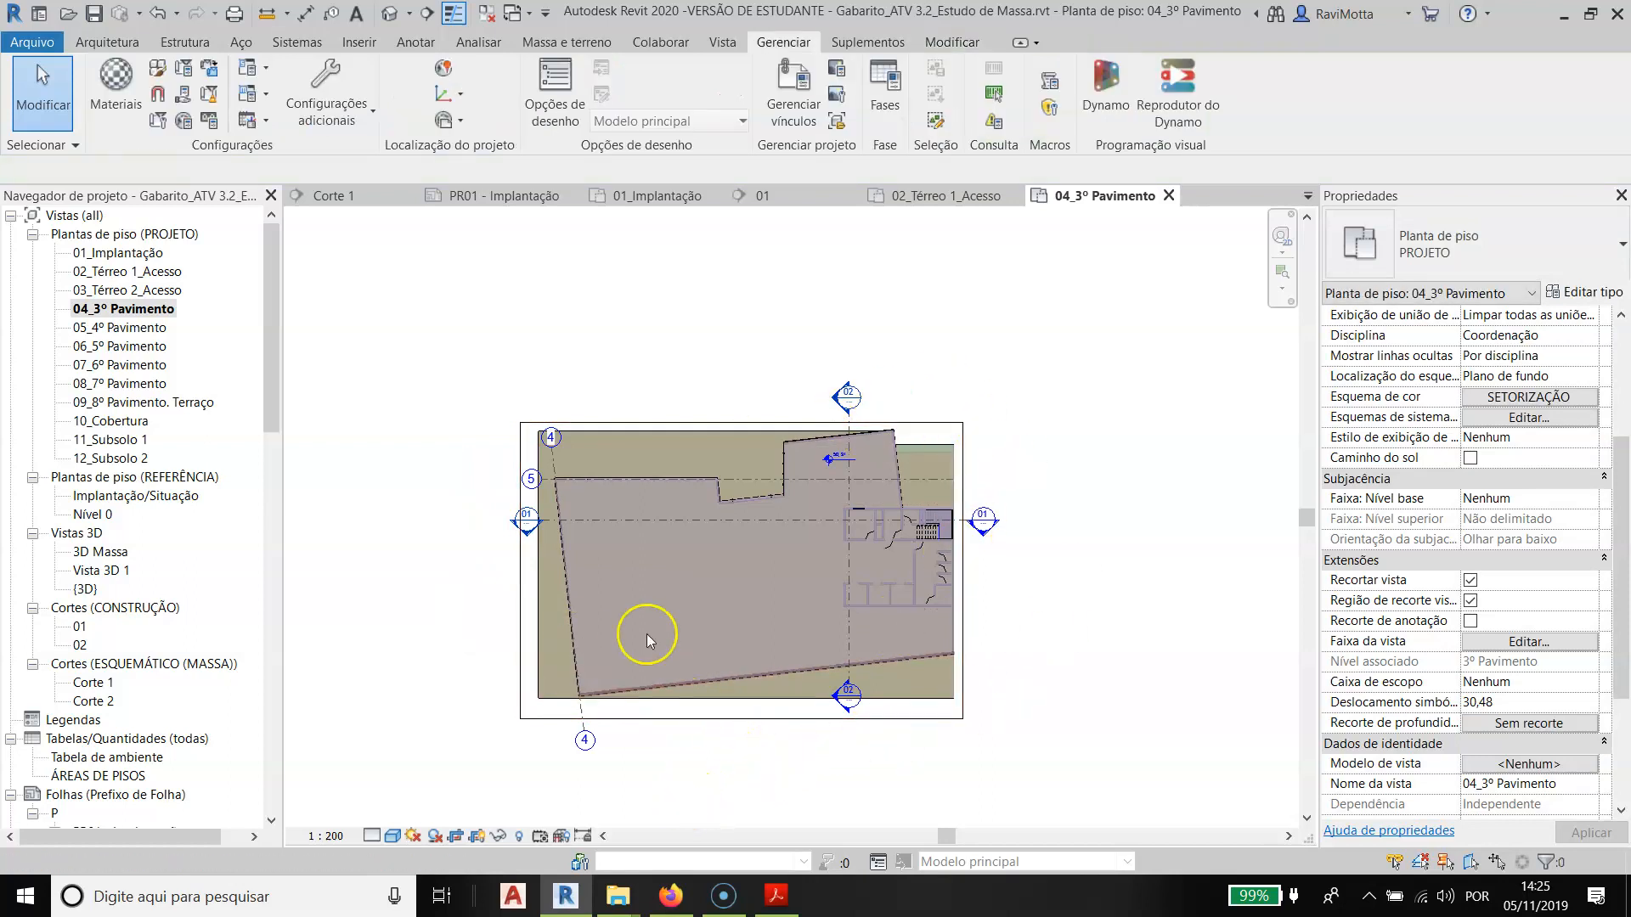
- Review the view range of the 04_3º Pavimento plan, including its offsets and view depth level
scroll(863, 595, up, 2)
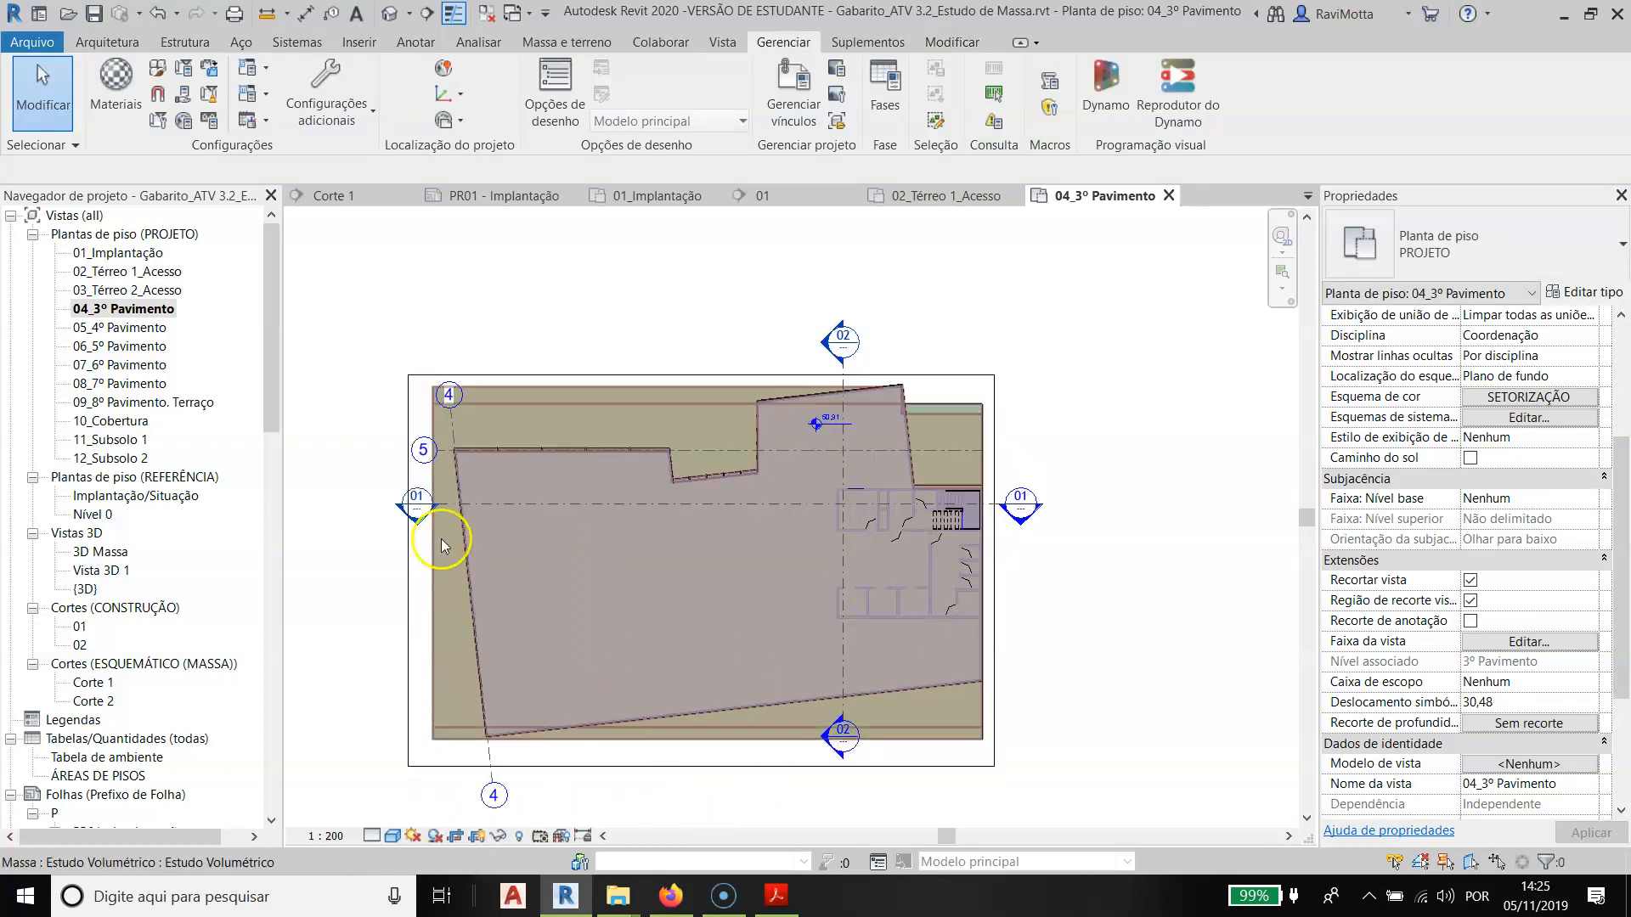
scroll(1625, 501, down, 1)
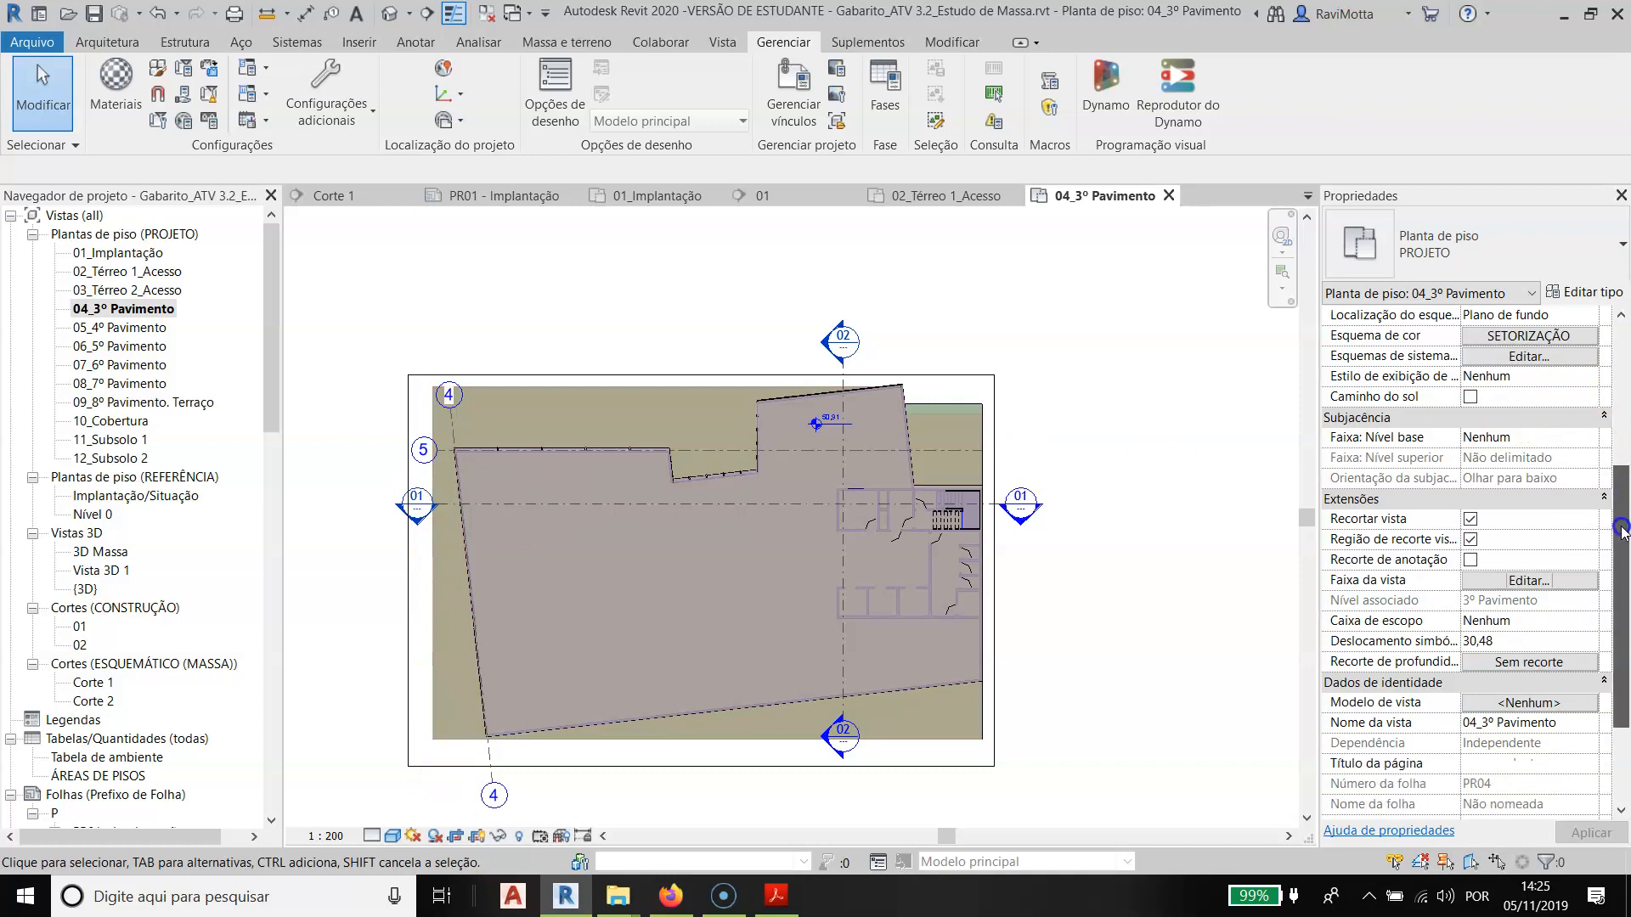
click(1529, 581)
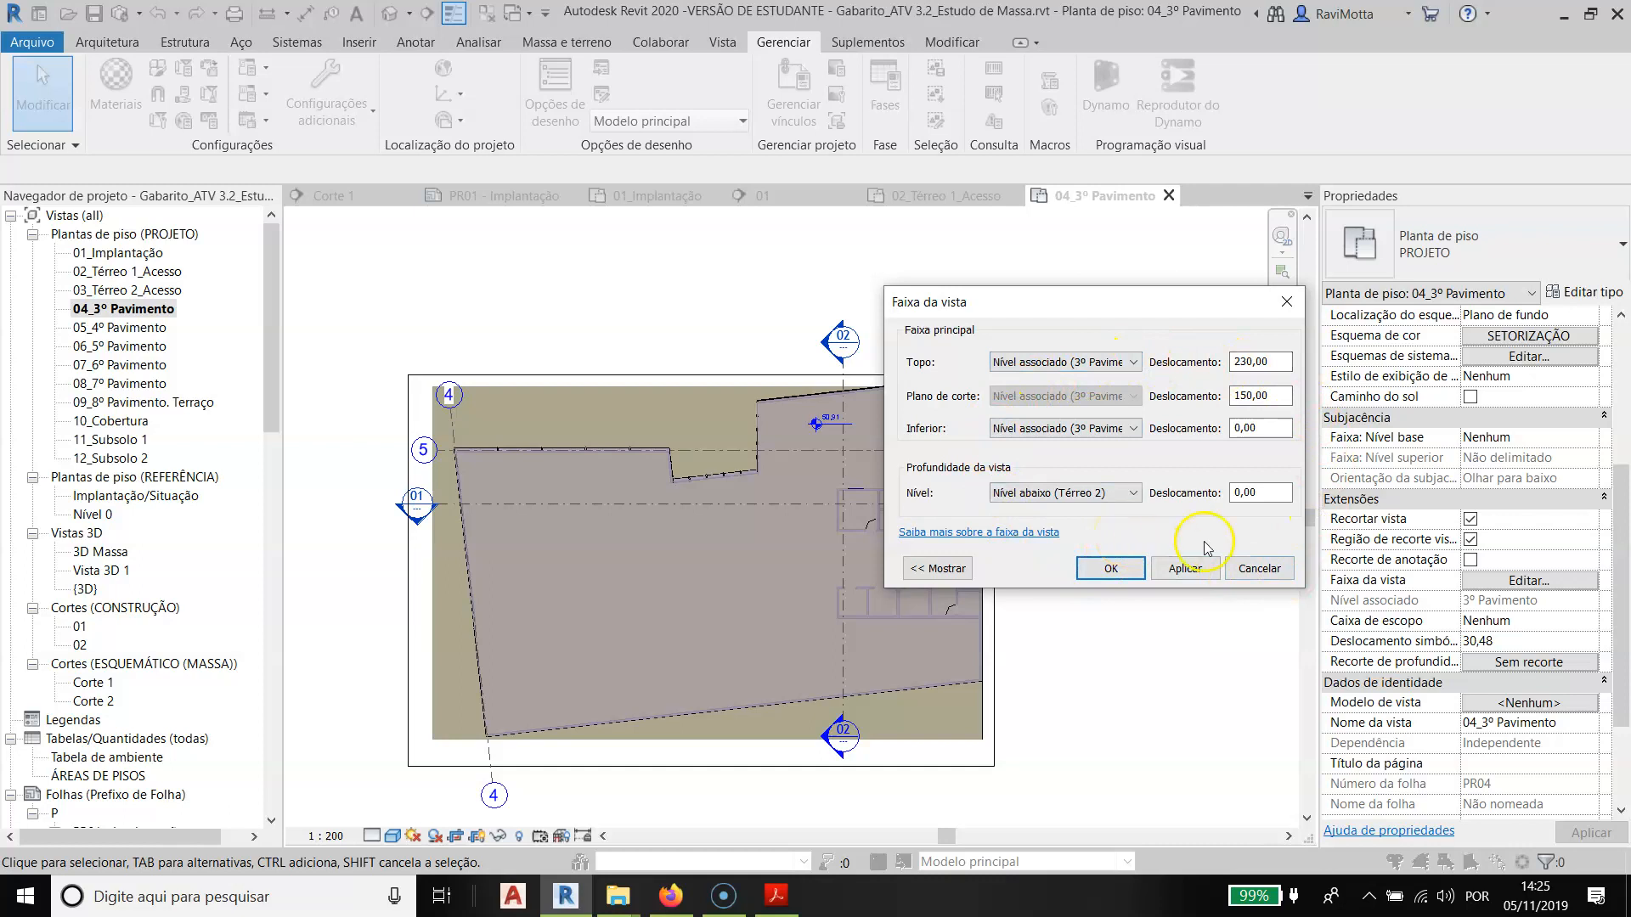
click(1091, 569)
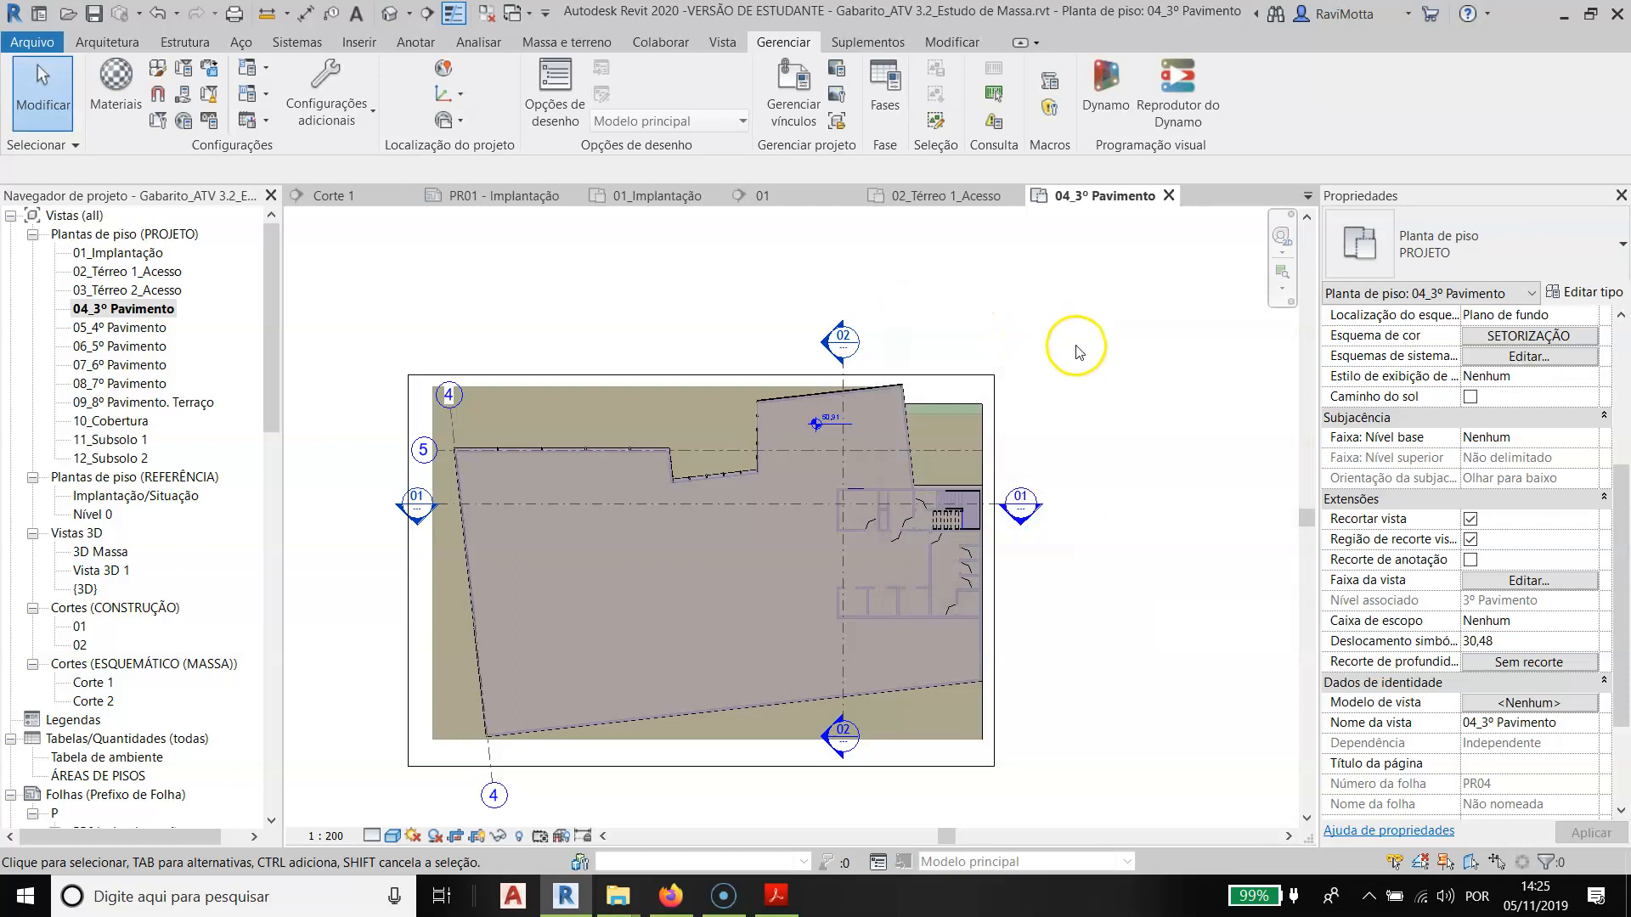
- Recheck the view depth of the 04_3º Pavimento plan, compare it with the typical floor requirements in the slides, and return to Revit
click(104, 311)
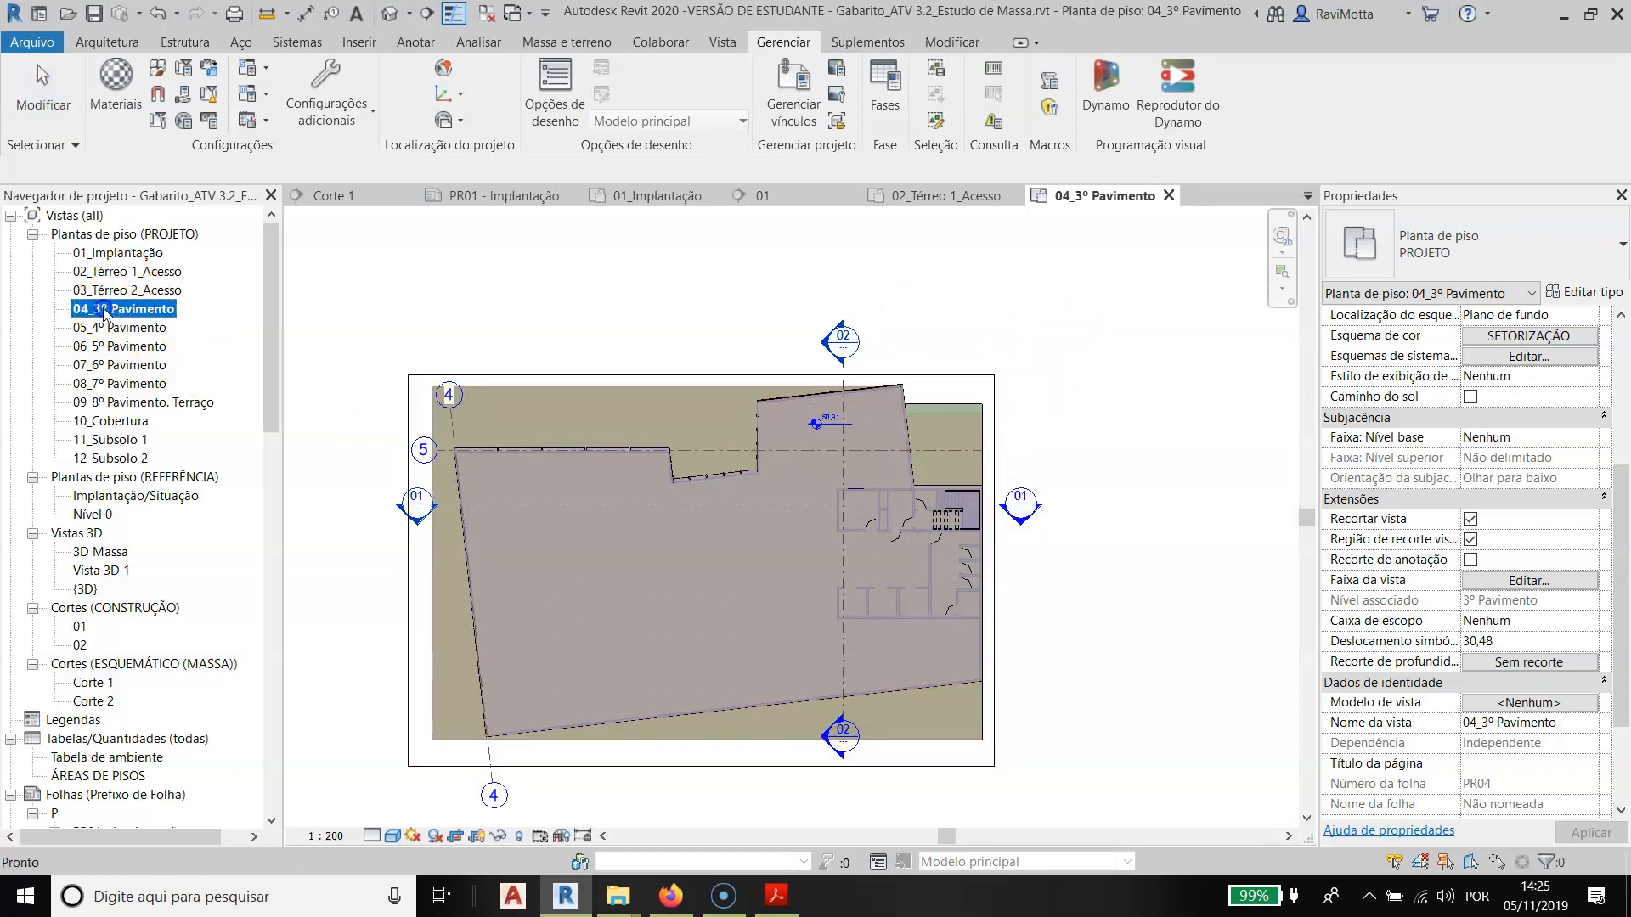
click(1527, 583)
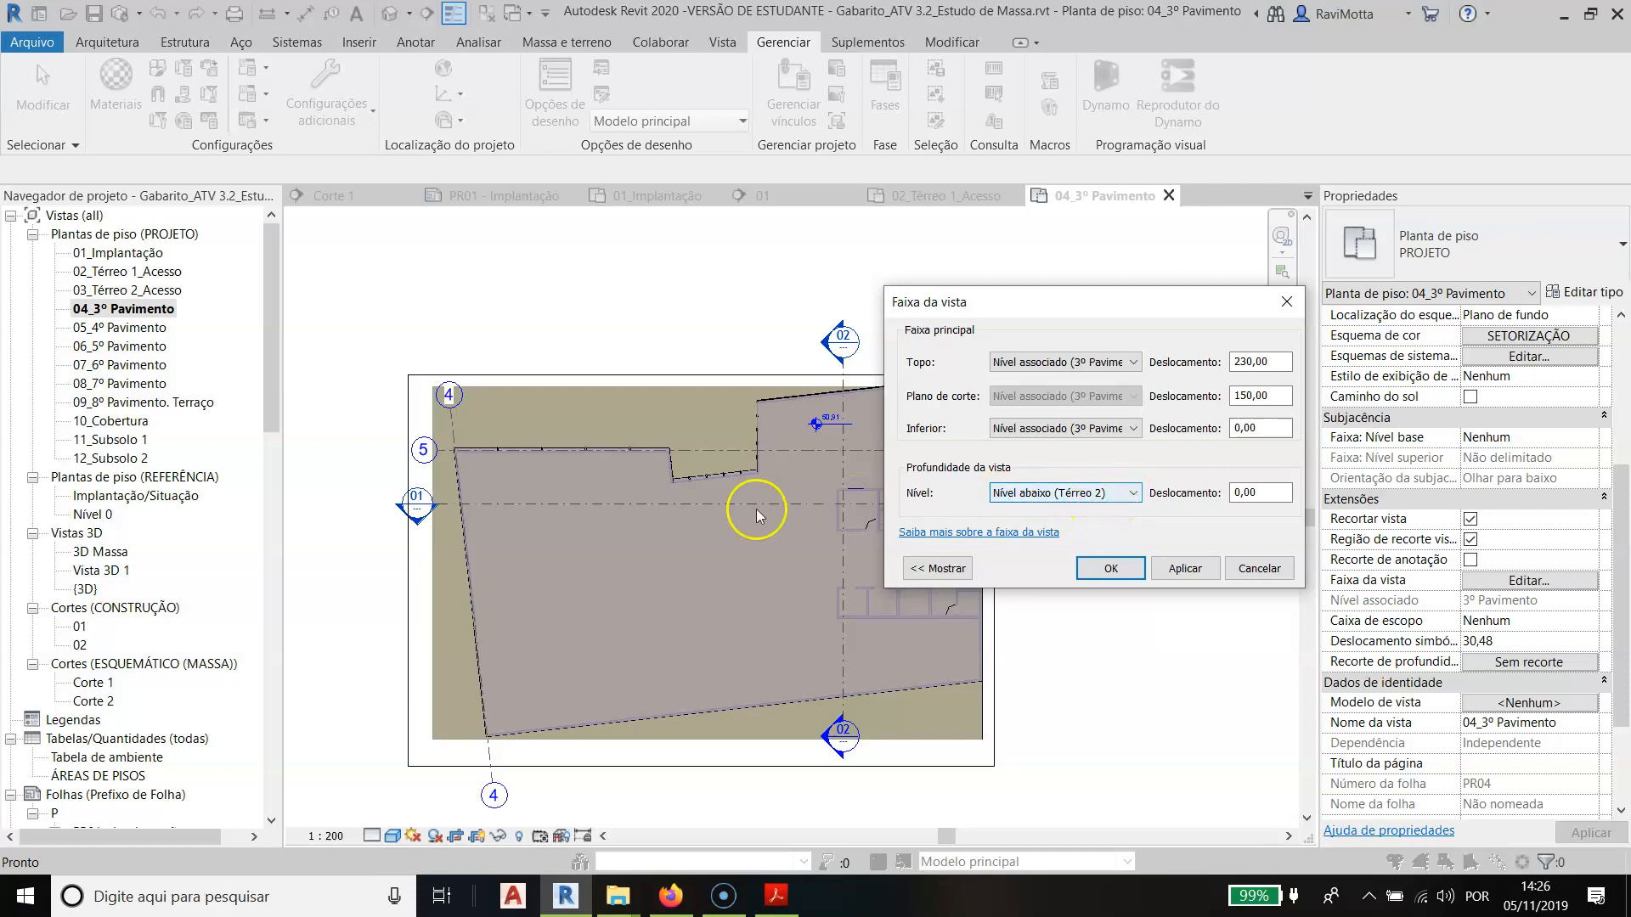
key(Return)
key(alt+Tab)
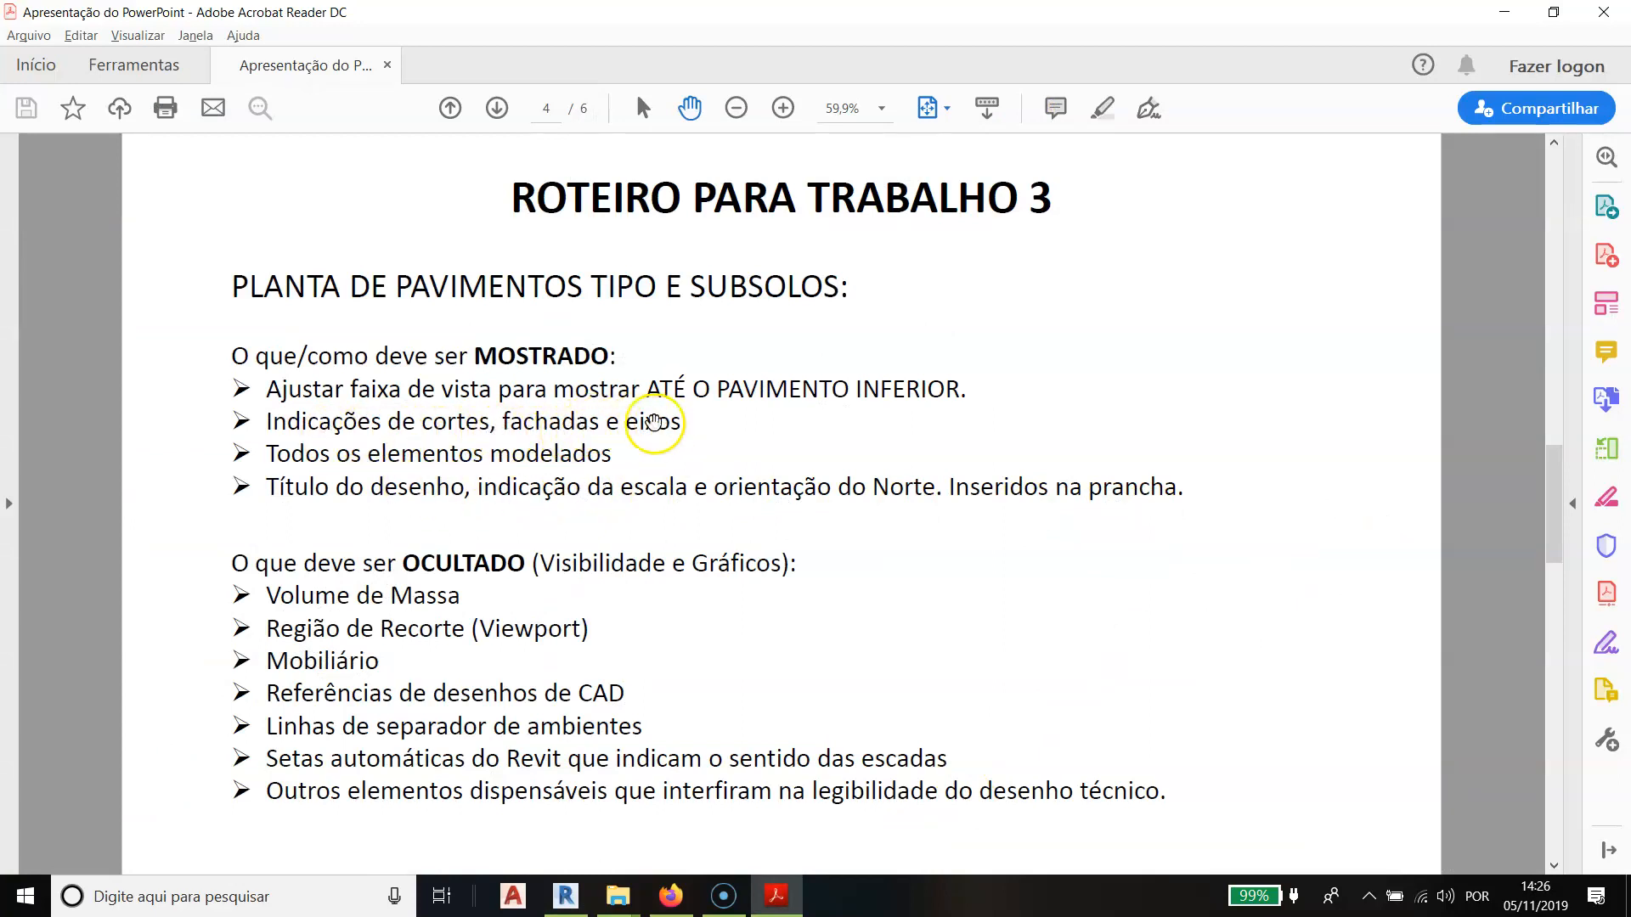
key(alt+Tab)
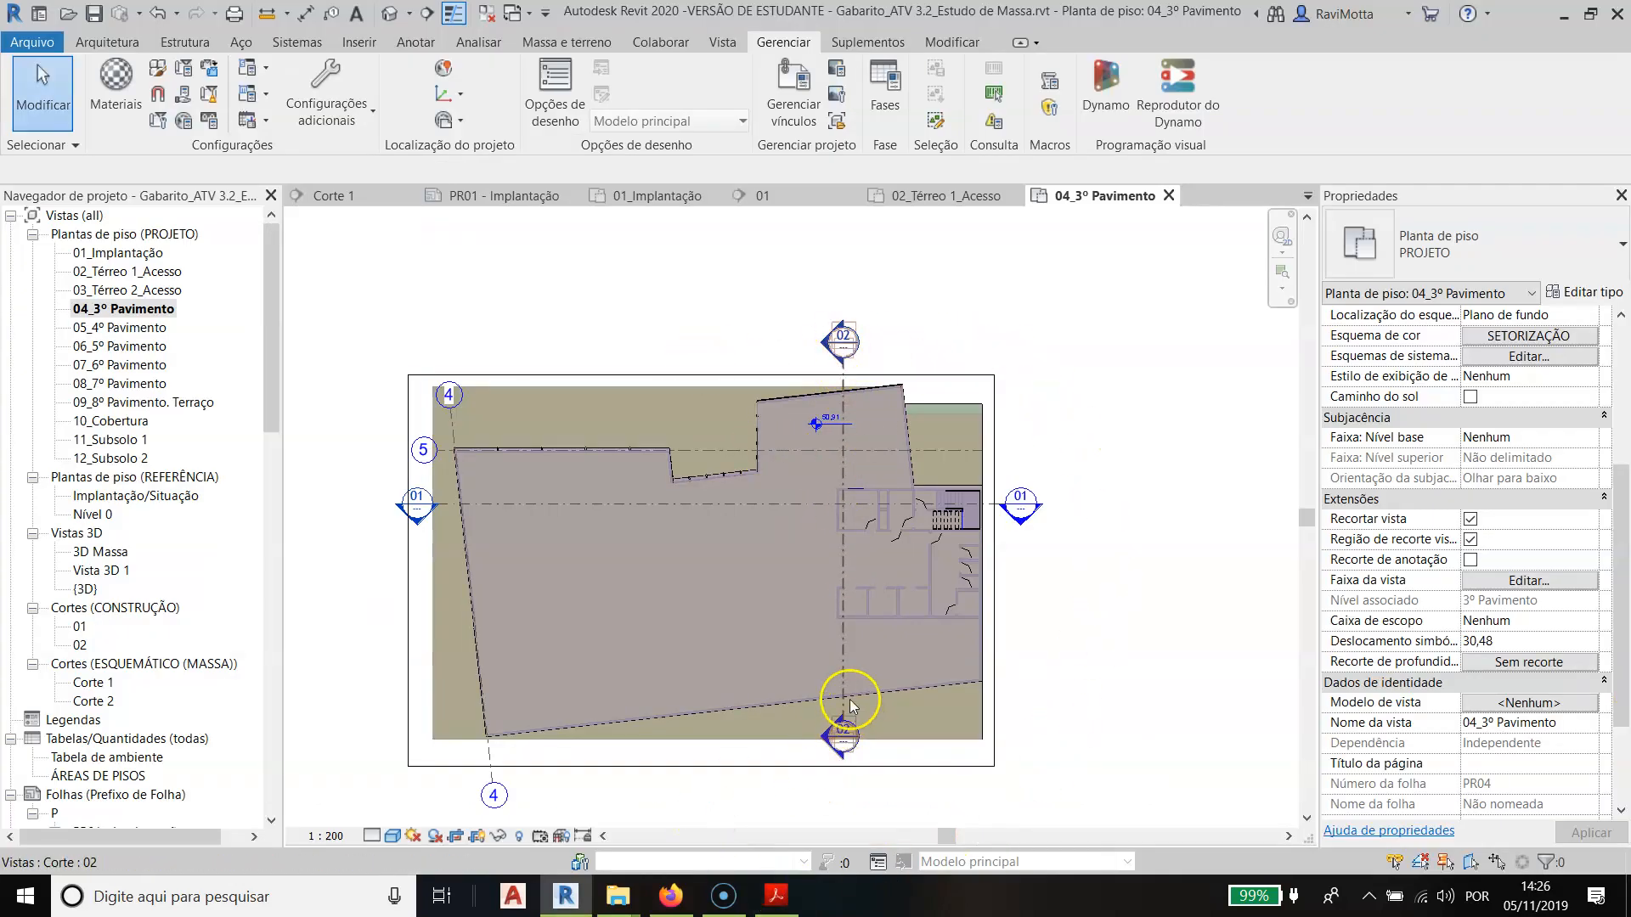
- Extend one end of section lines 02 and 01 so their marks sit outside the building outline in the 04_3º Pavimento plan
click(844, 677)
drag(843, 722, 843, 770)
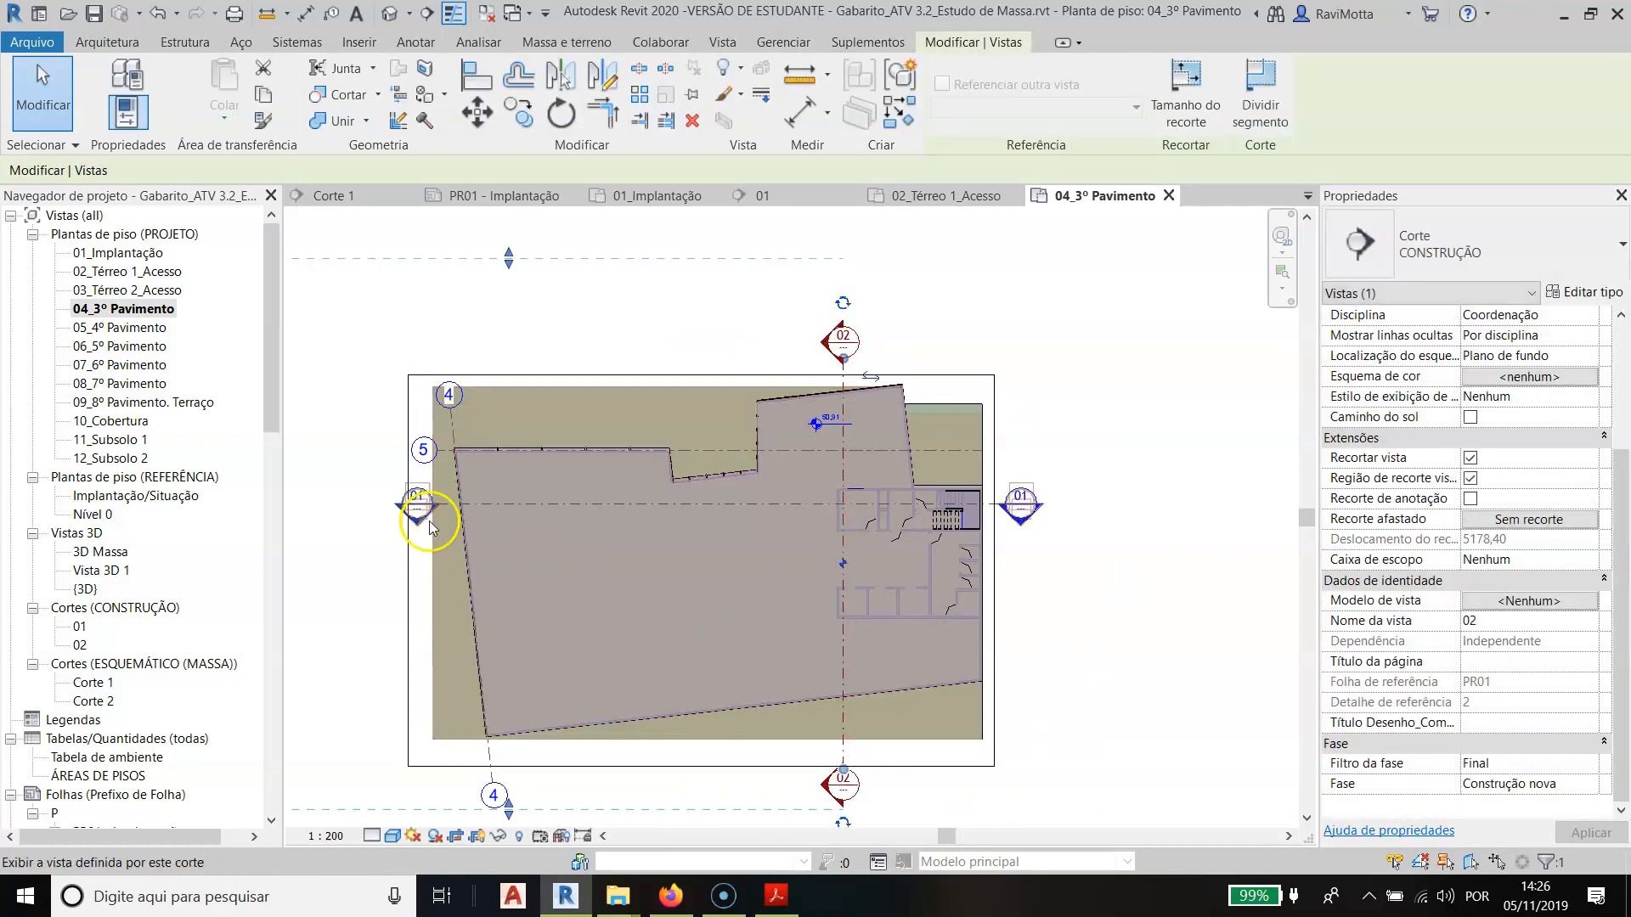
drag(433, 504, 384, 503)
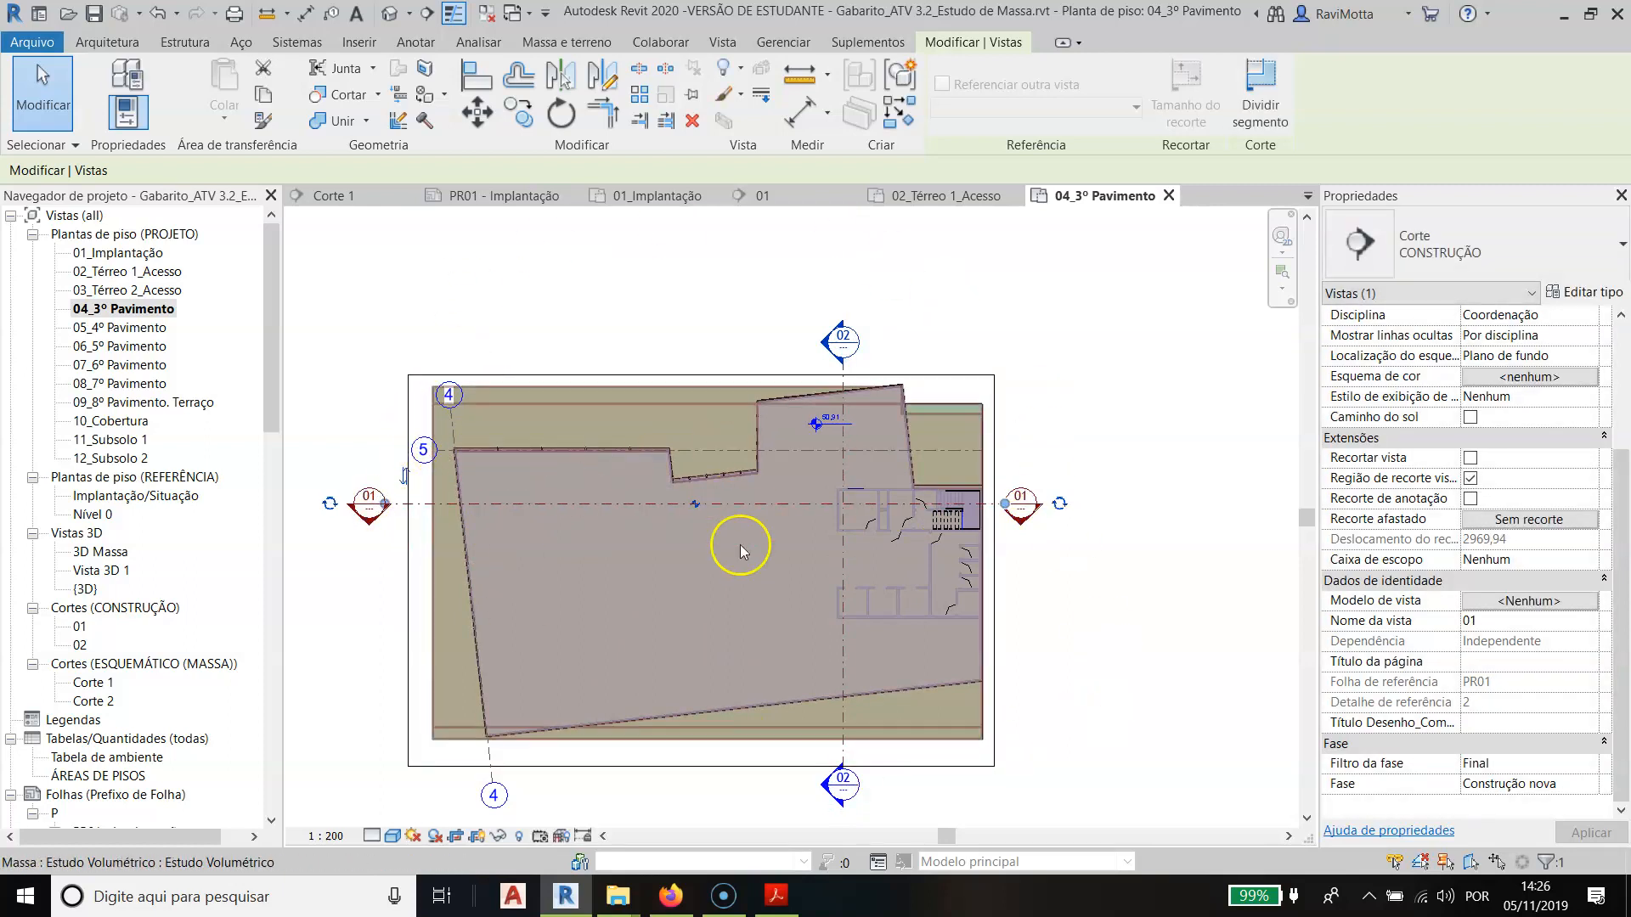
- Extend the upper end of axis 4 so its bubble moves beyond the crop region of the 04_3º Pavimento plan
scroll(467, 502, up, 3)
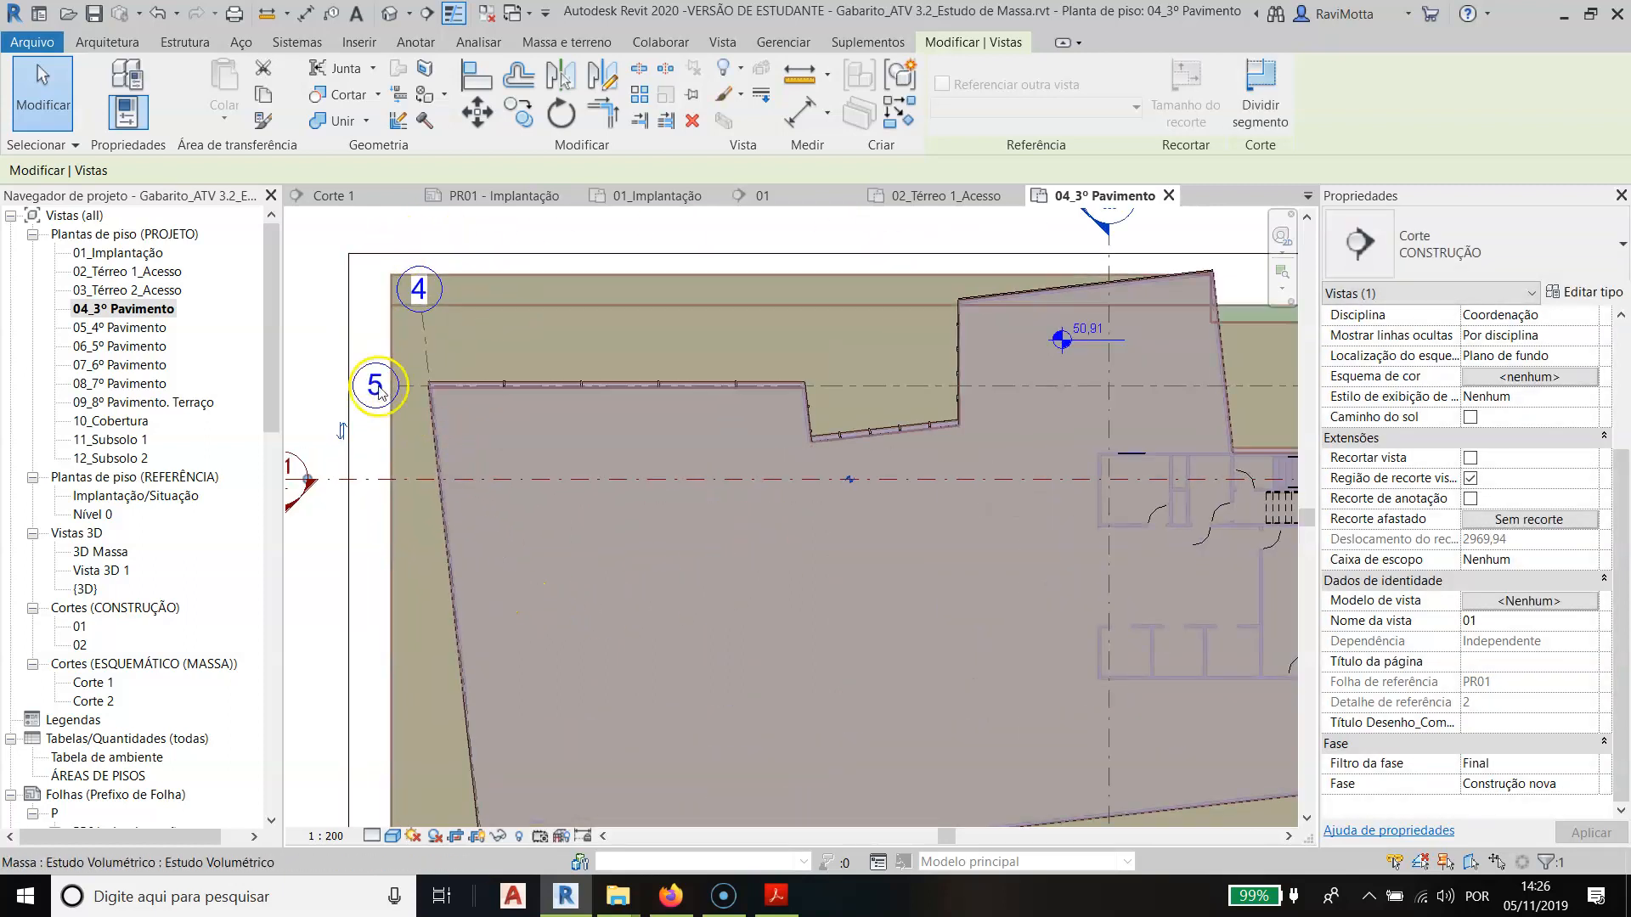
click(427, 344)
key(Escape)
click(426, 347)
drag(421, 312, 412, 223)
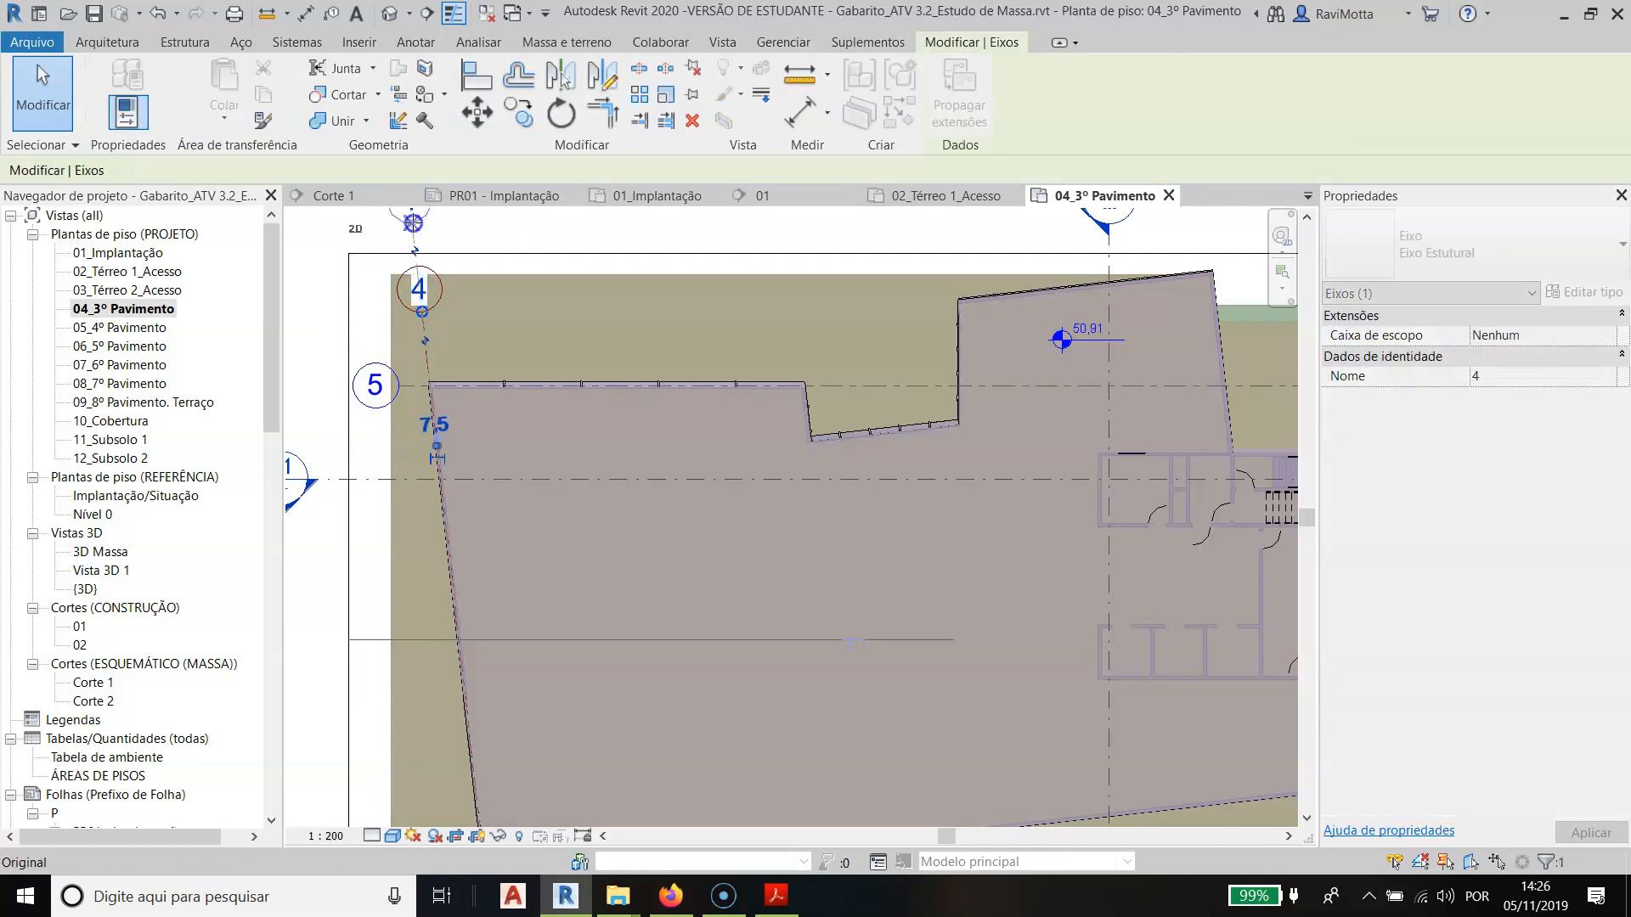
- Extend the bubble end of axis 5 beyond the crop region in the 04_3º Pavimento plan
click(410, 384)
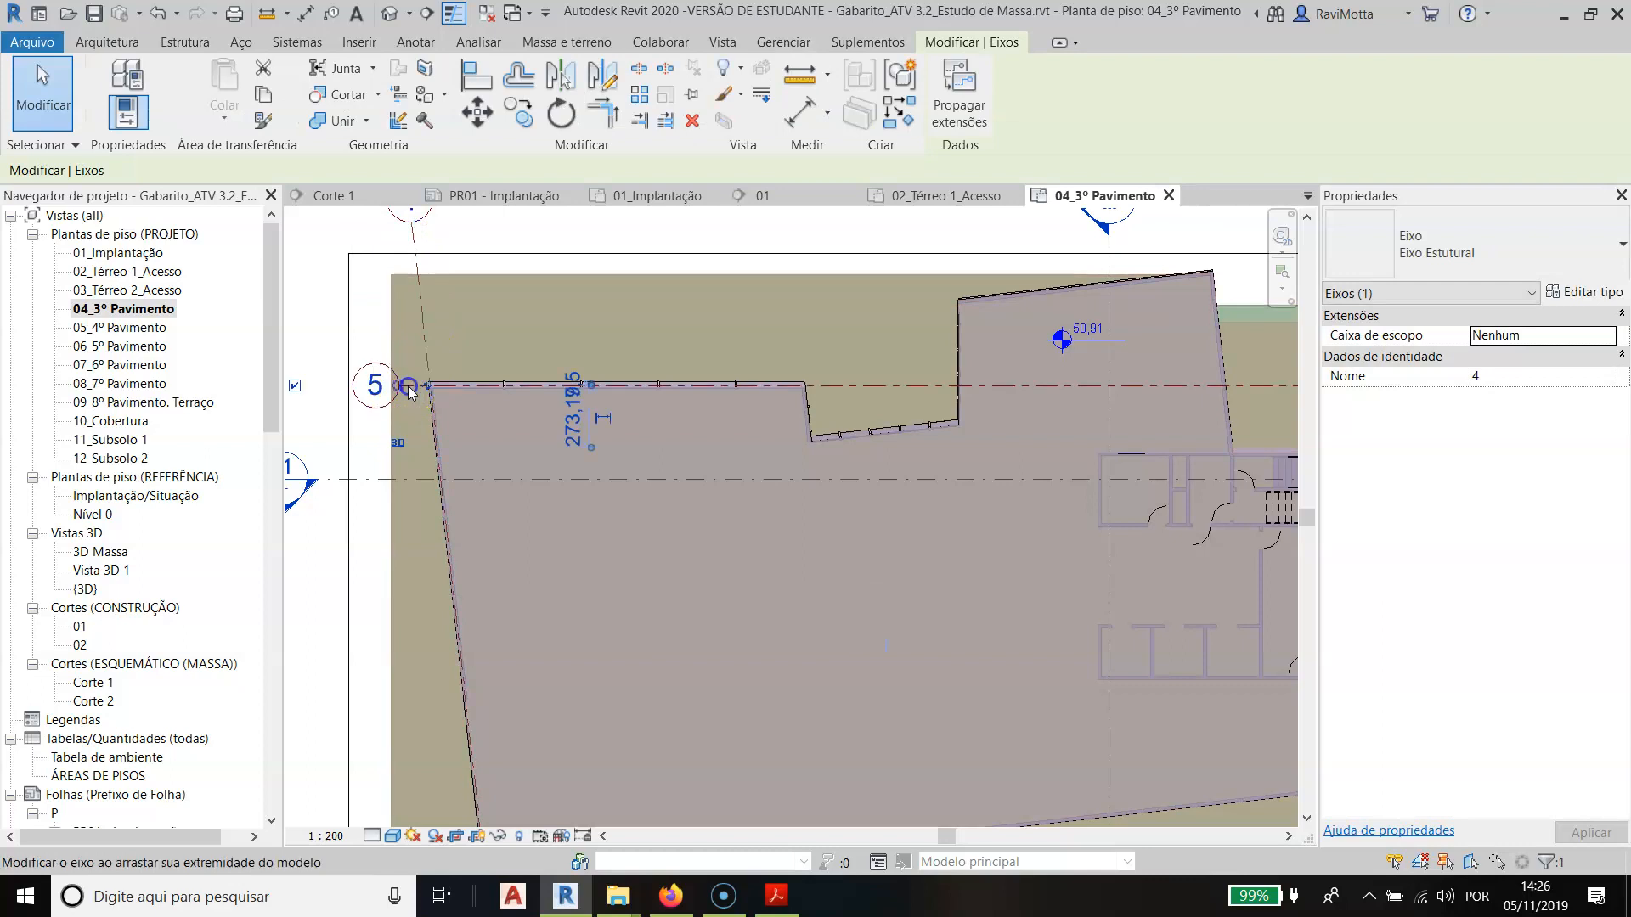
drag(398, 386, 313, 386)
scroll(430, 476, down, 3)
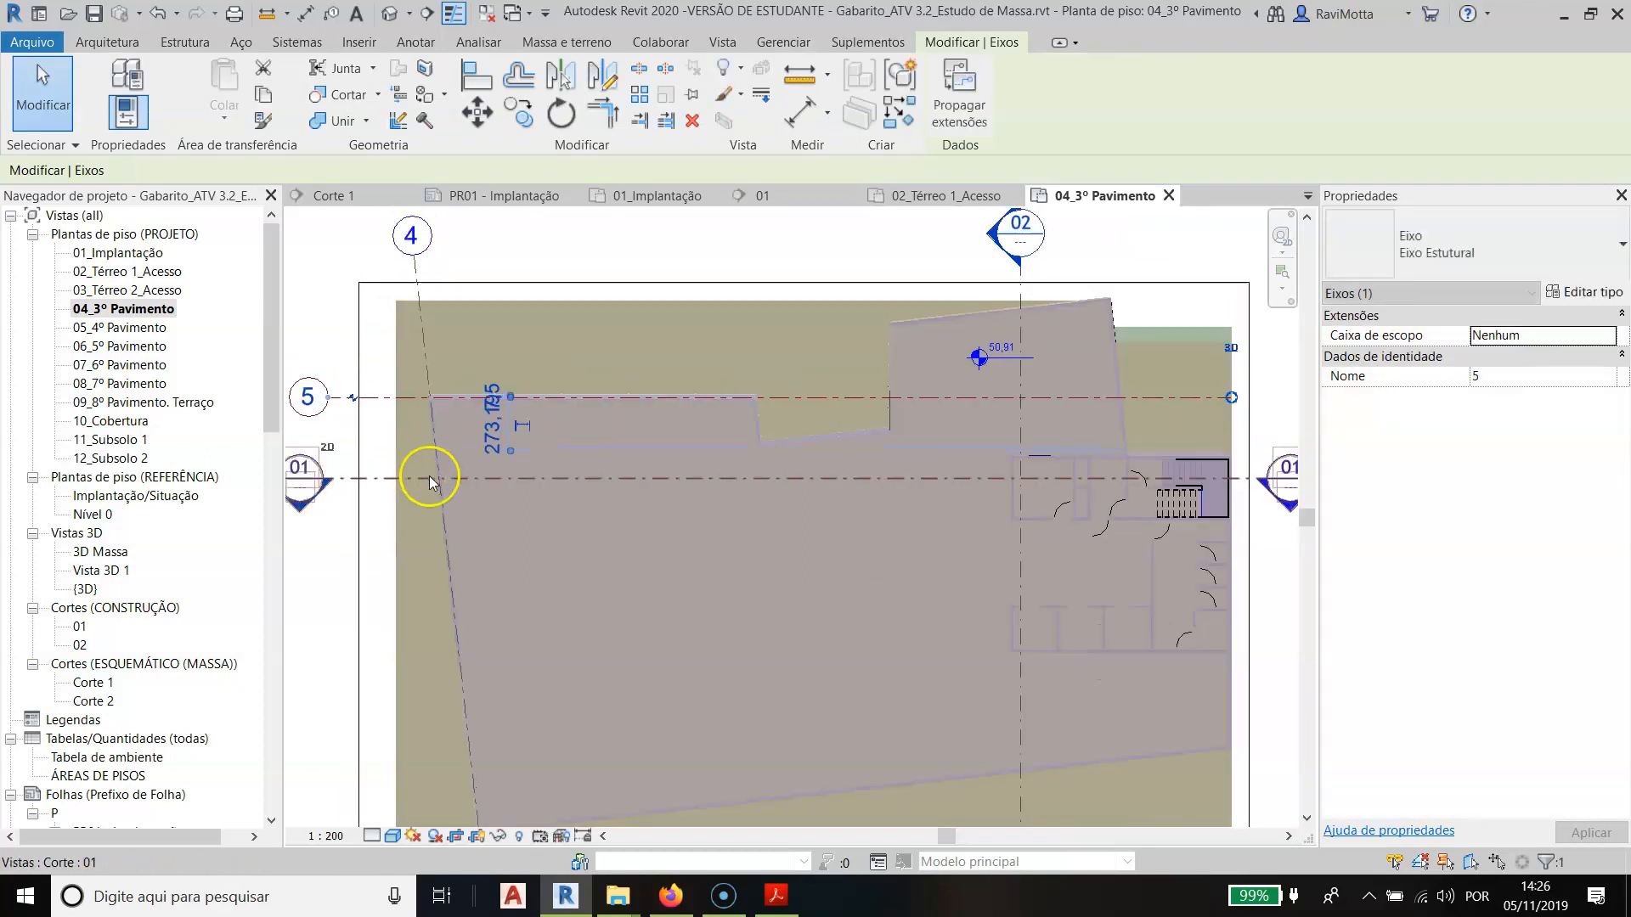
scroll(775, 583, down, 2)
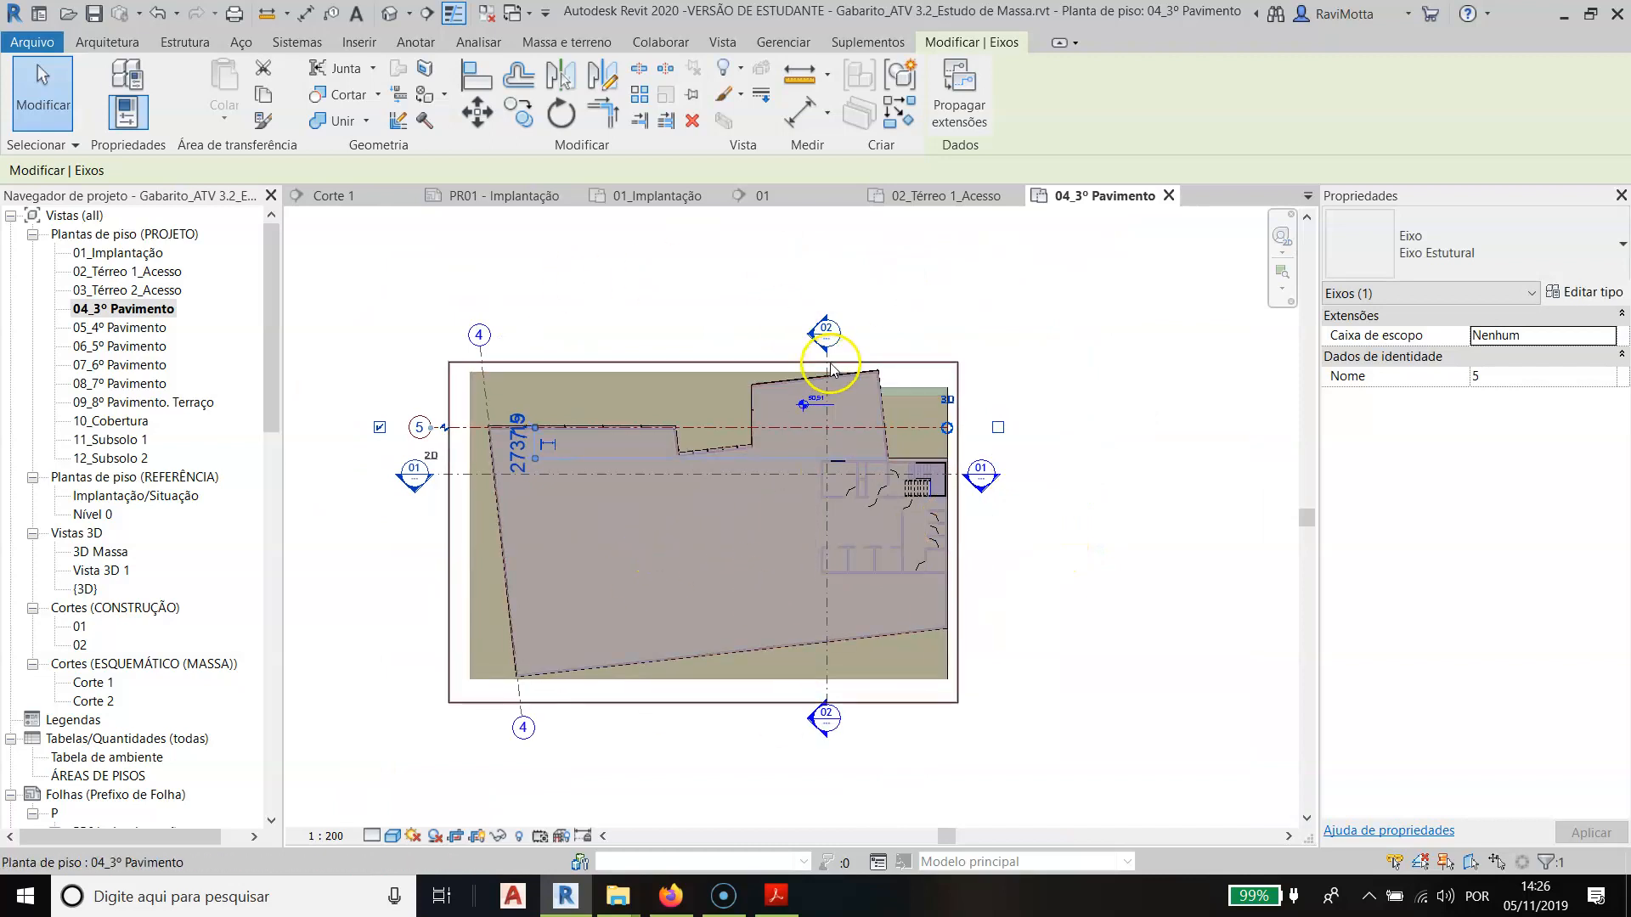
key(Escape)
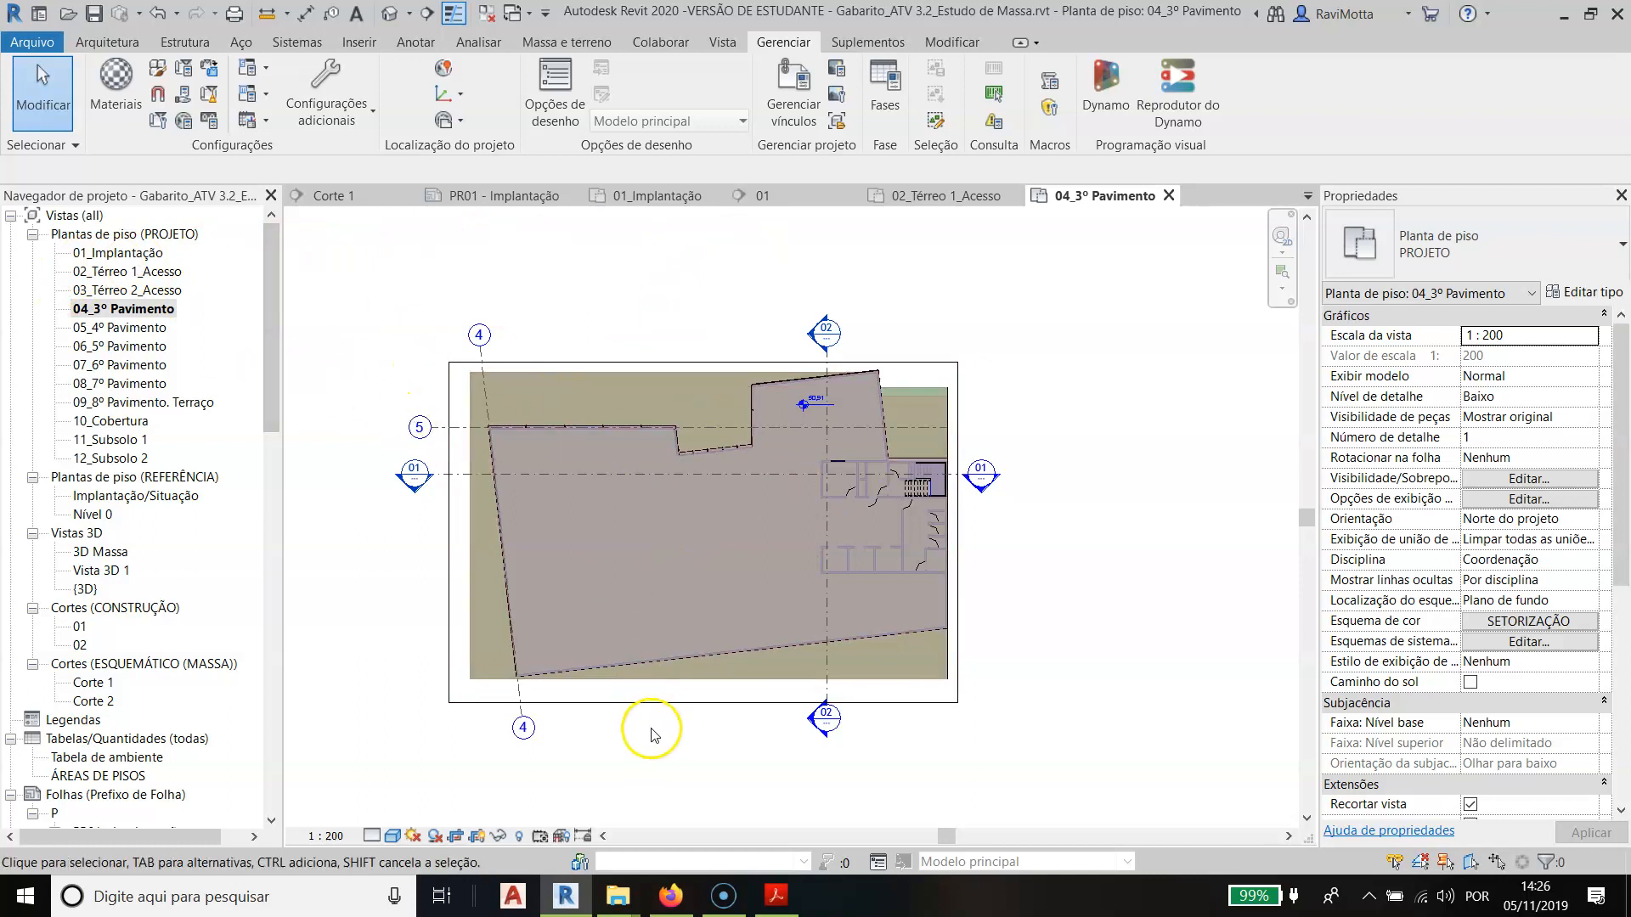
- Recheck the required section, façade and axis marks in the slides, and place an exterior elevation above the building recess in the 04_3º Pavimento plan
key(alt+Tab)
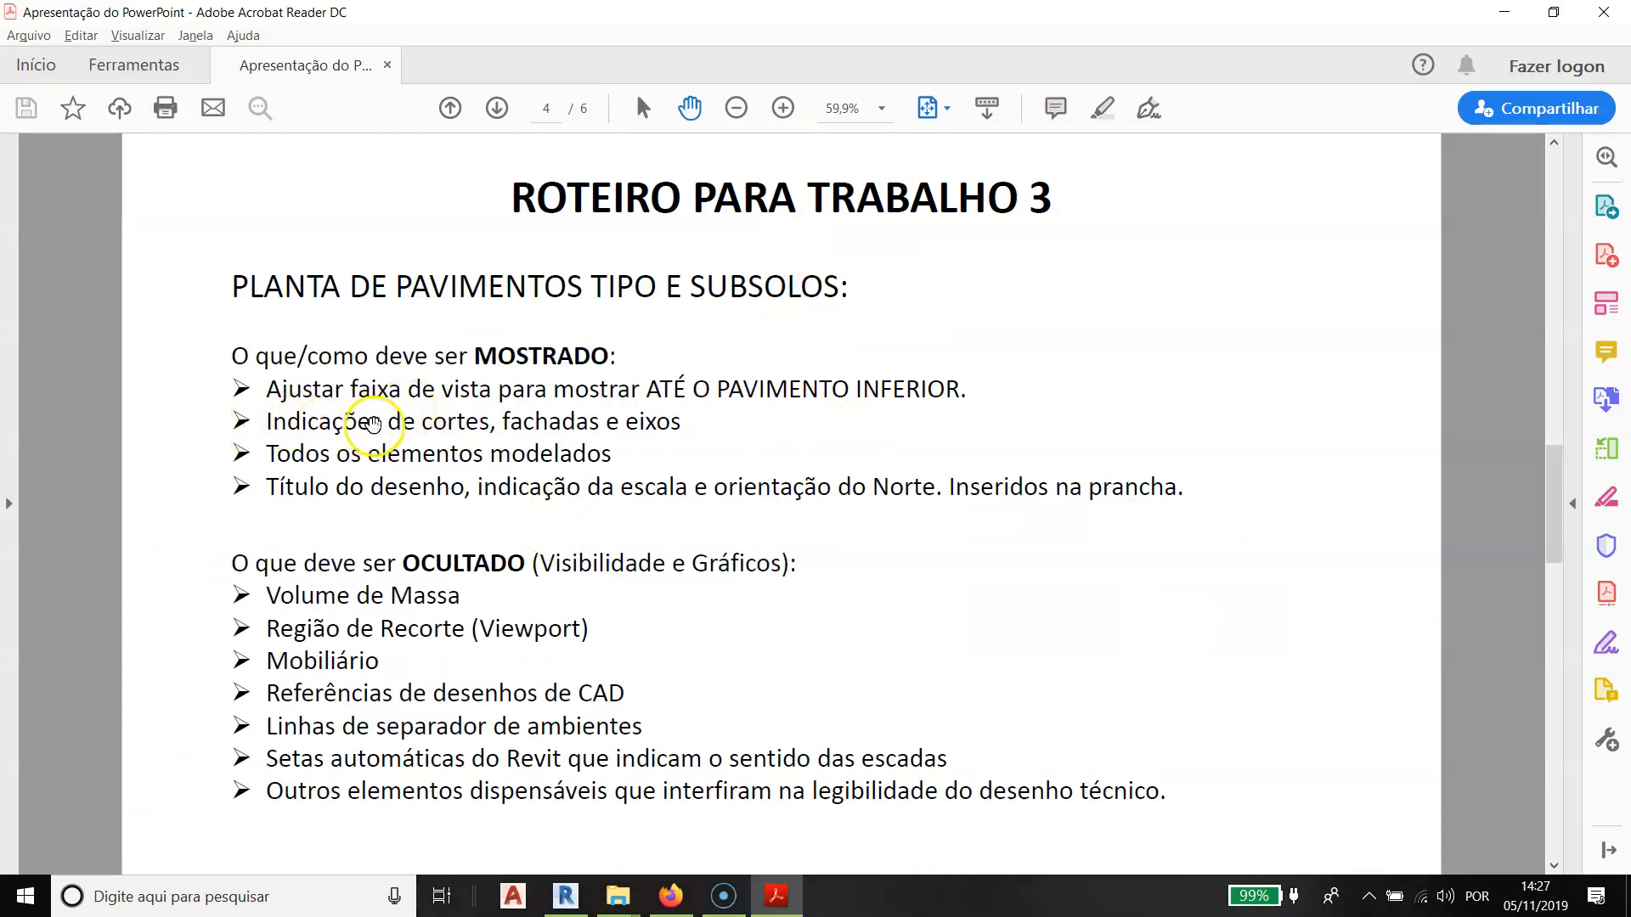
key(alt+Tab)
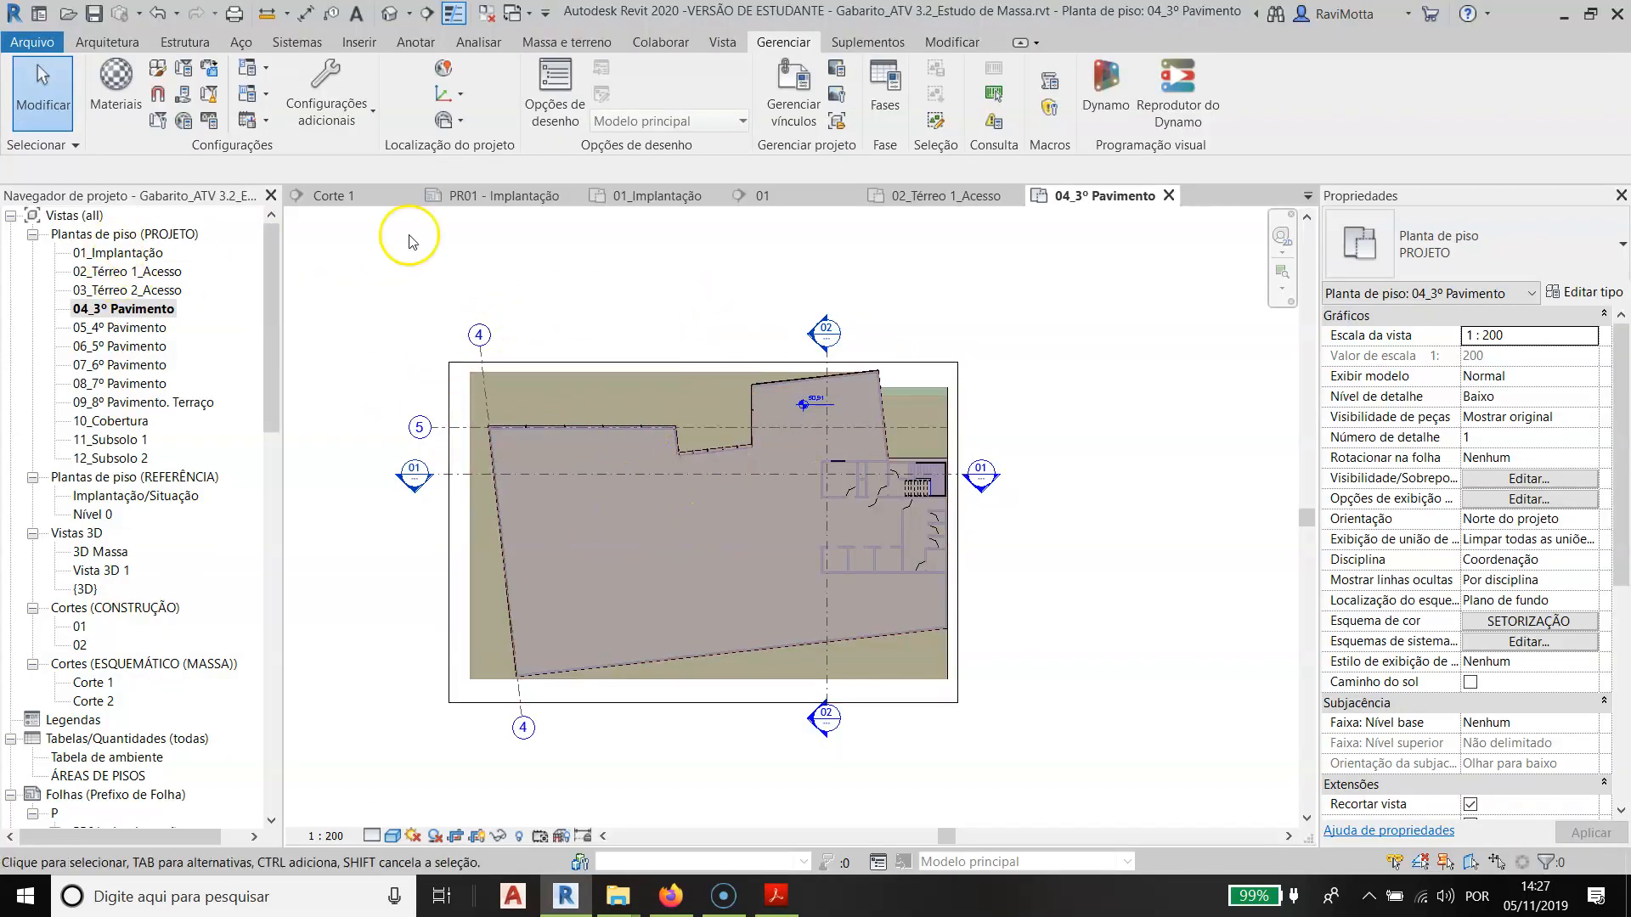
click(723, 43)
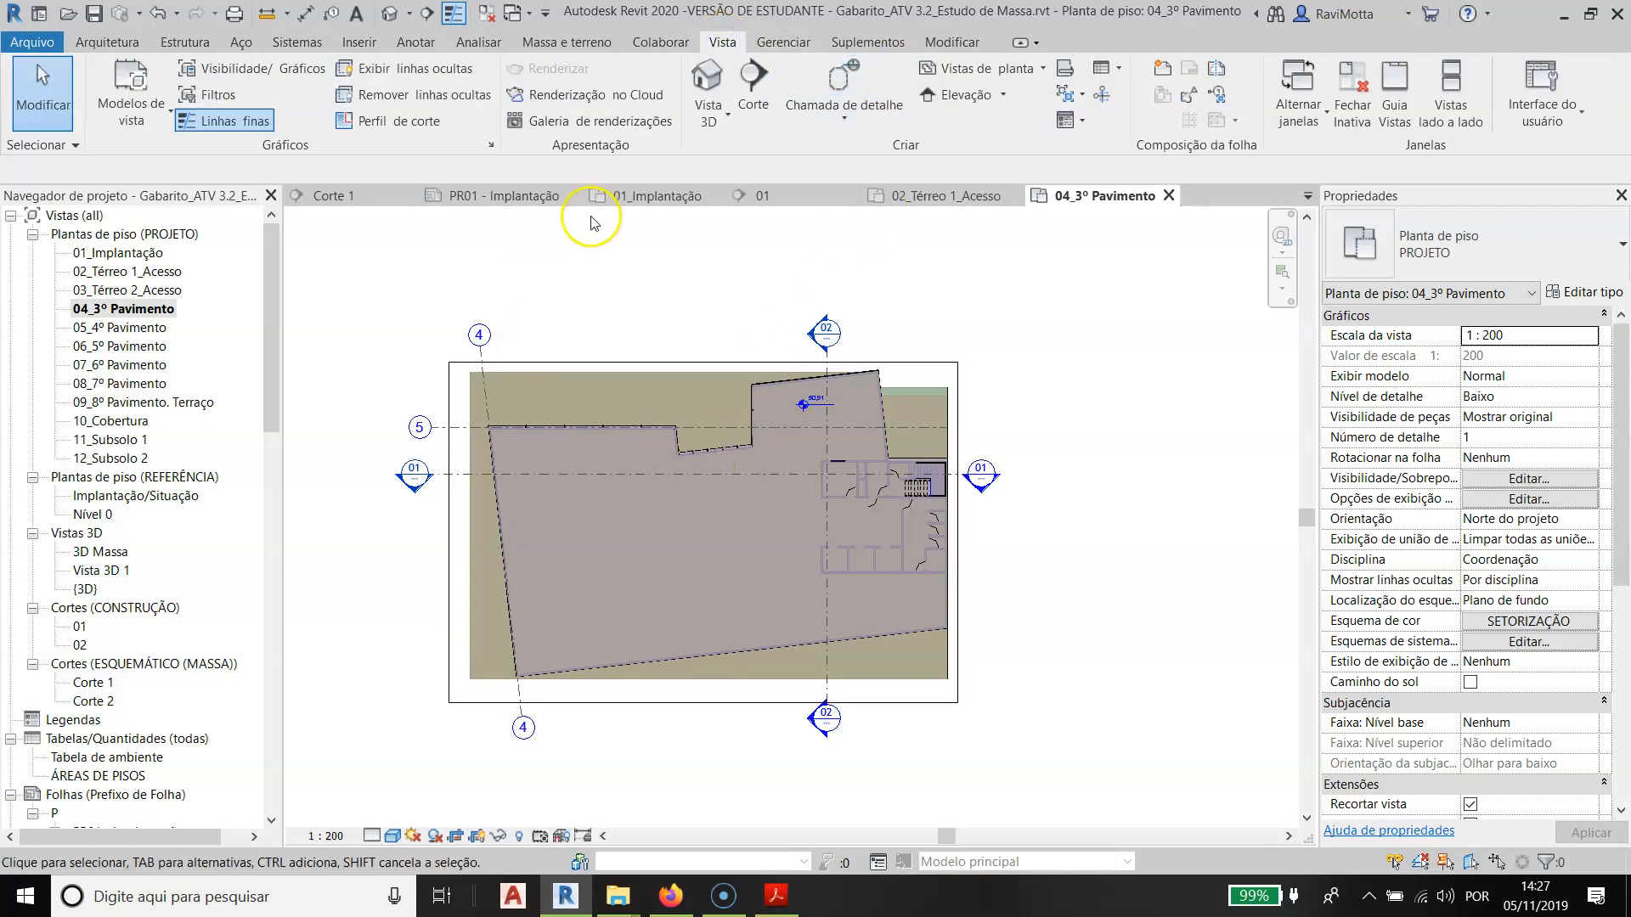
click(1004, 96)
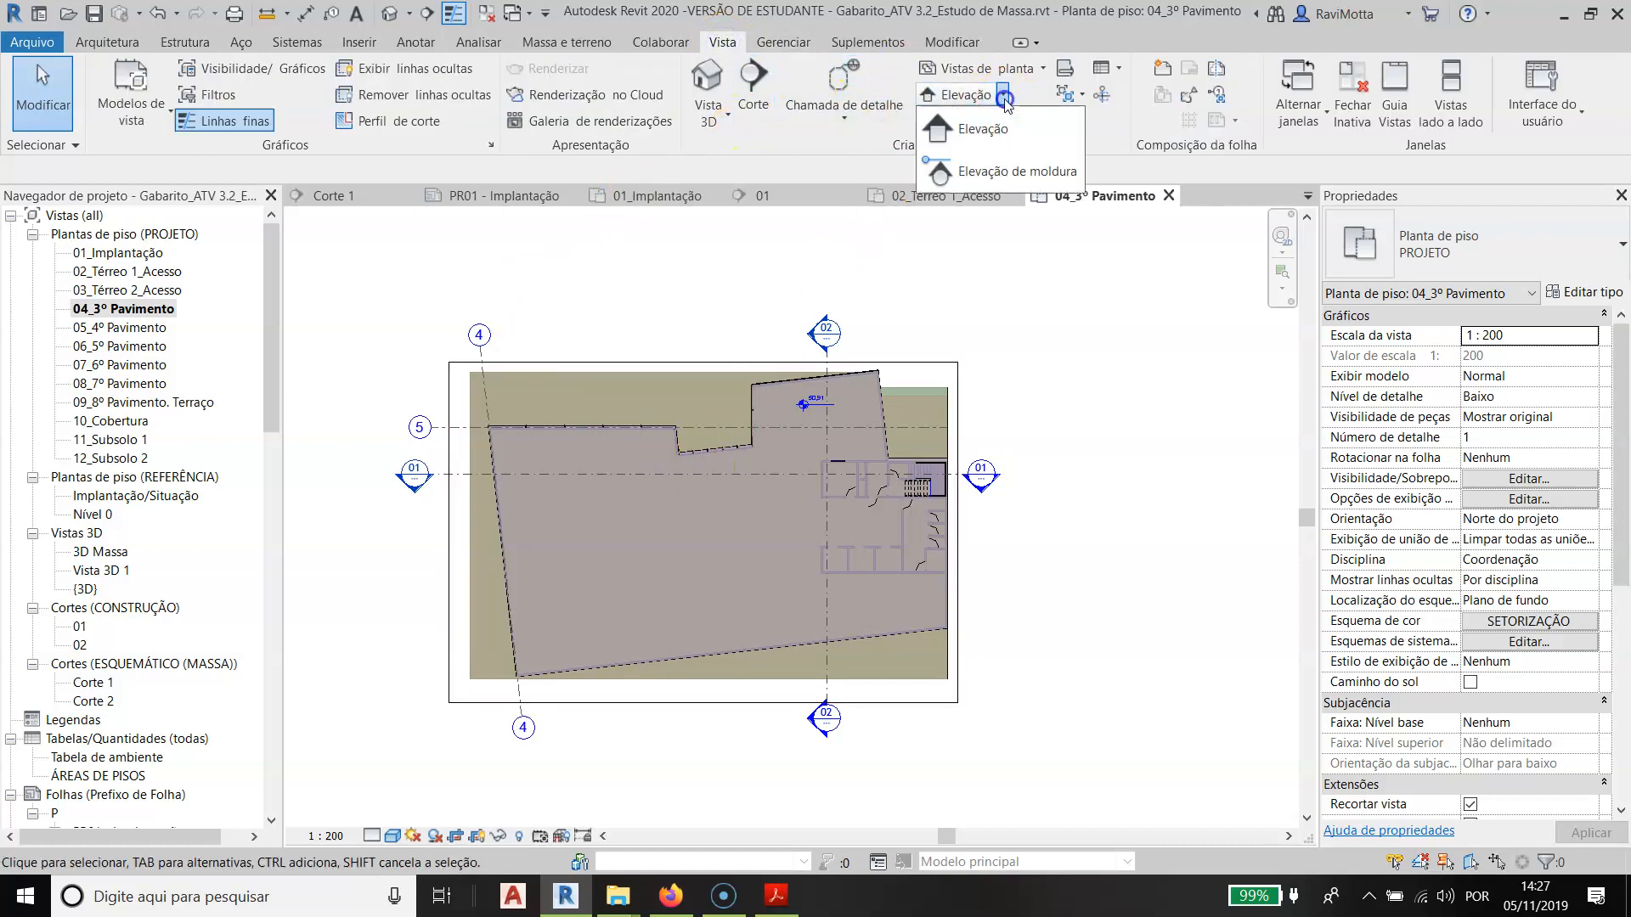
click(983, 129)
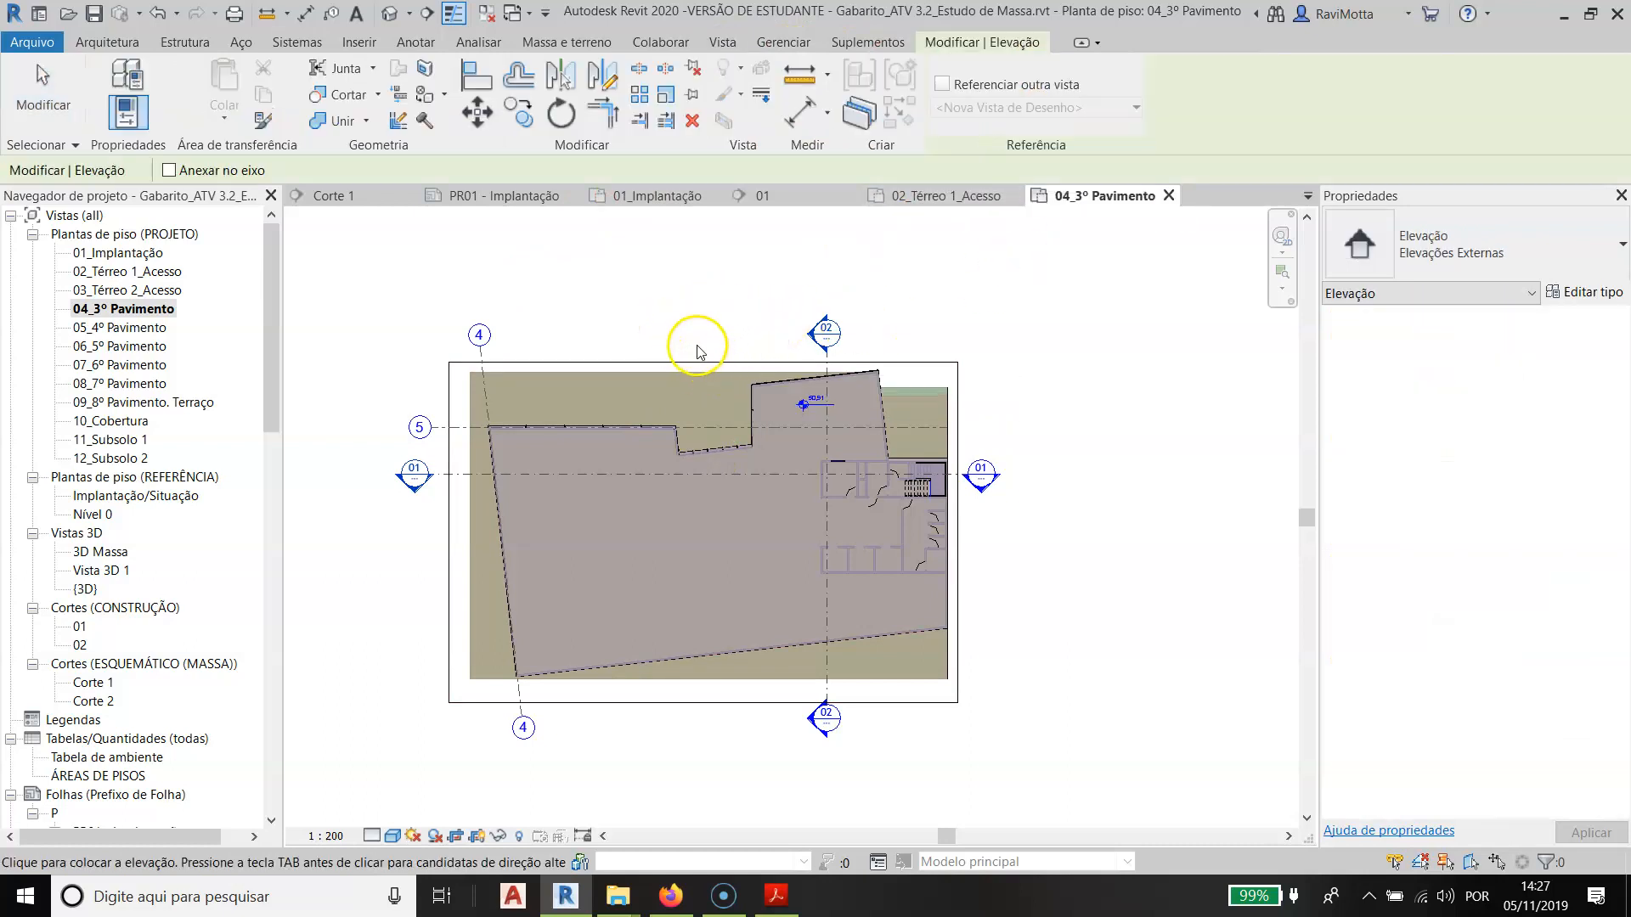
scroll(696, 369, up, 4)
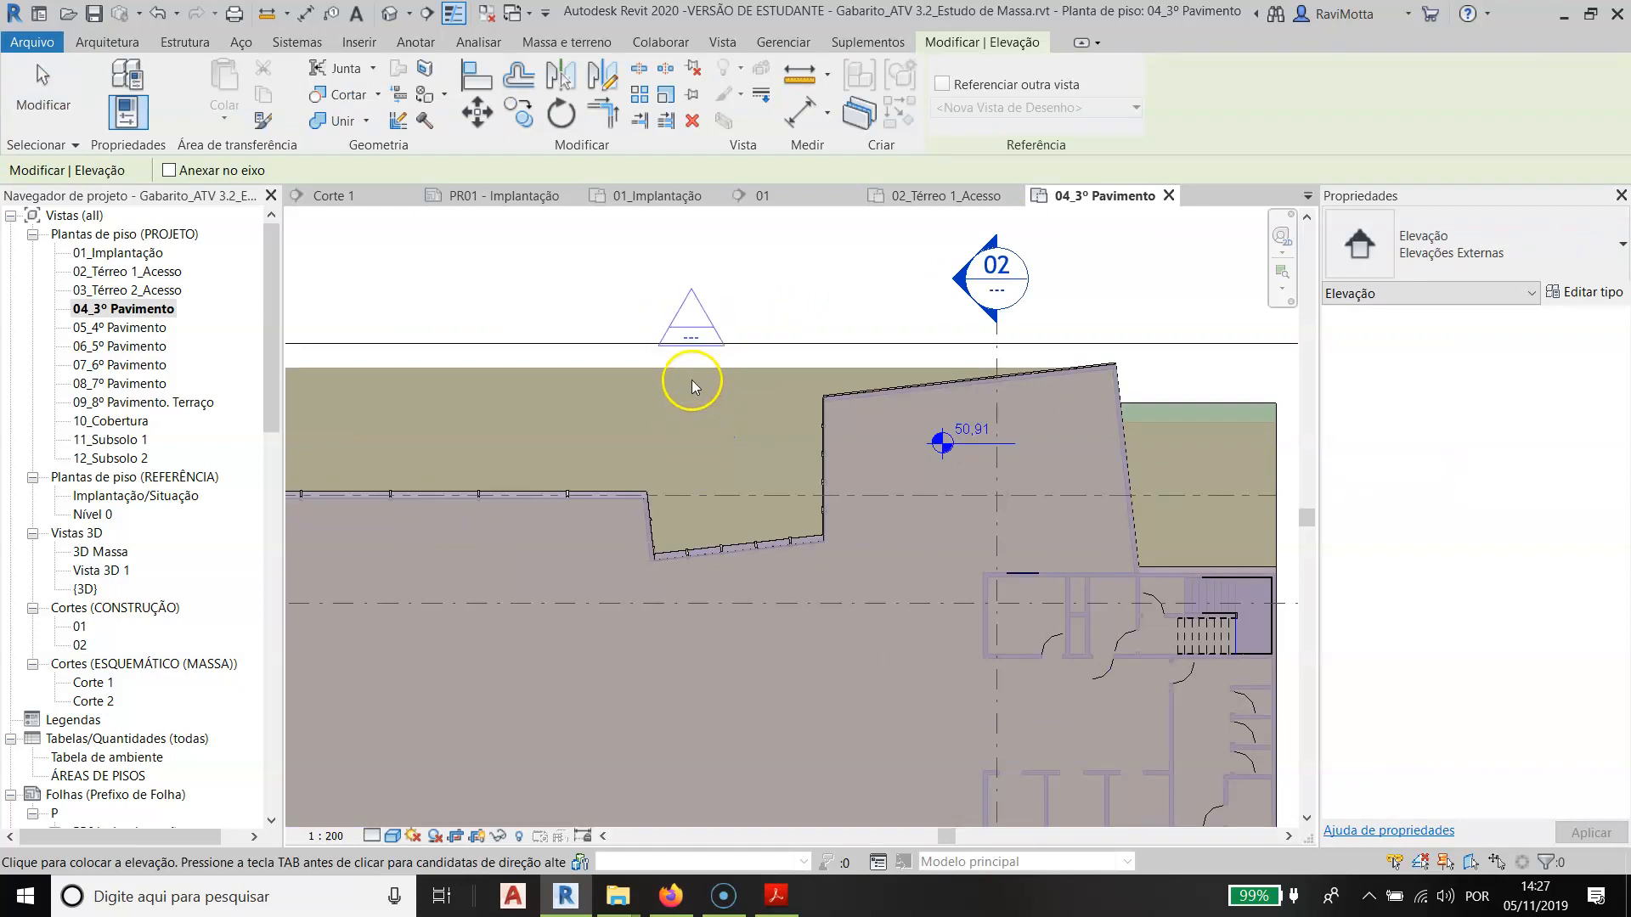
click(691, 389)
click(699, 390)
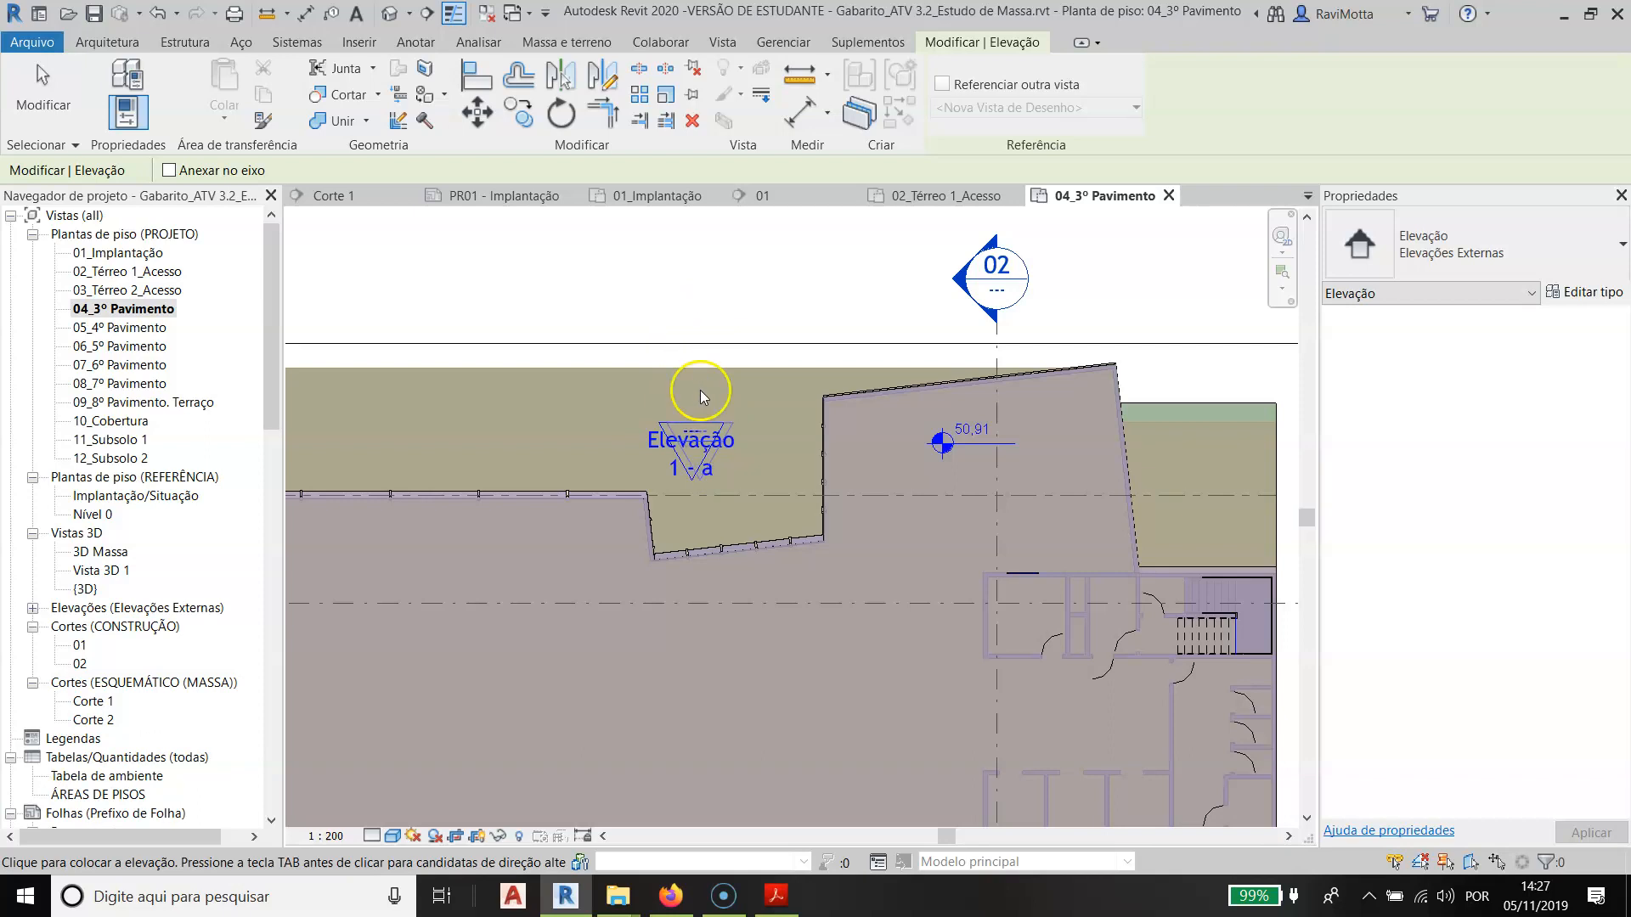
key(Escape)
key(Escape)
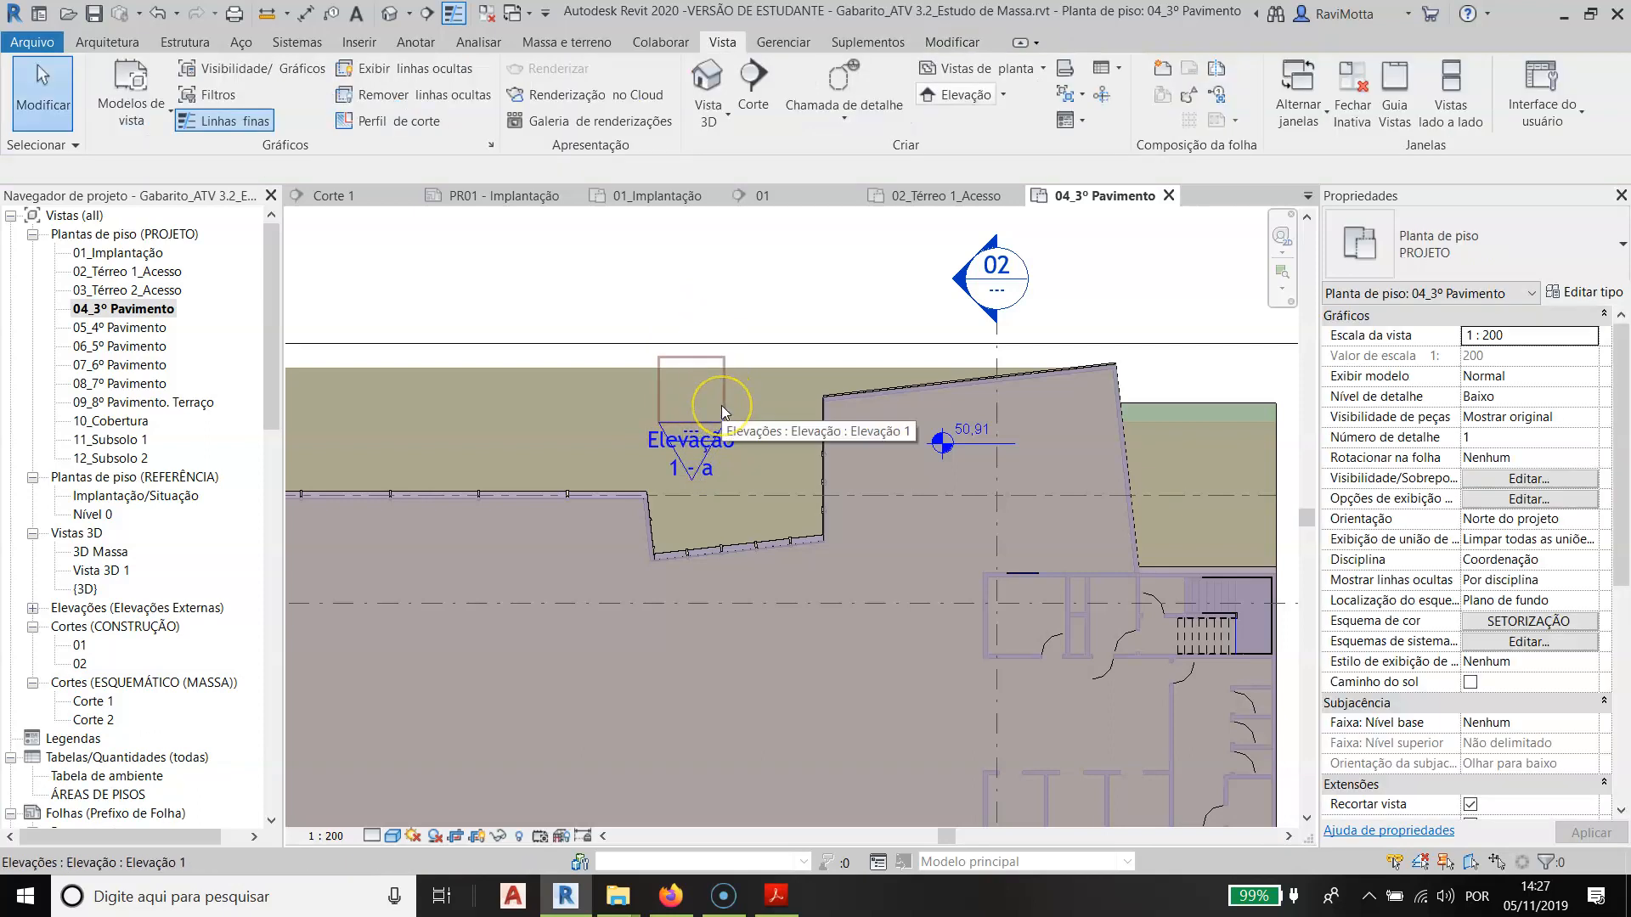
- Move the whole Elevação 1 - a mark above the crop region of the 04_3º Pavimento plan
scroll(766, 363, down, 3)
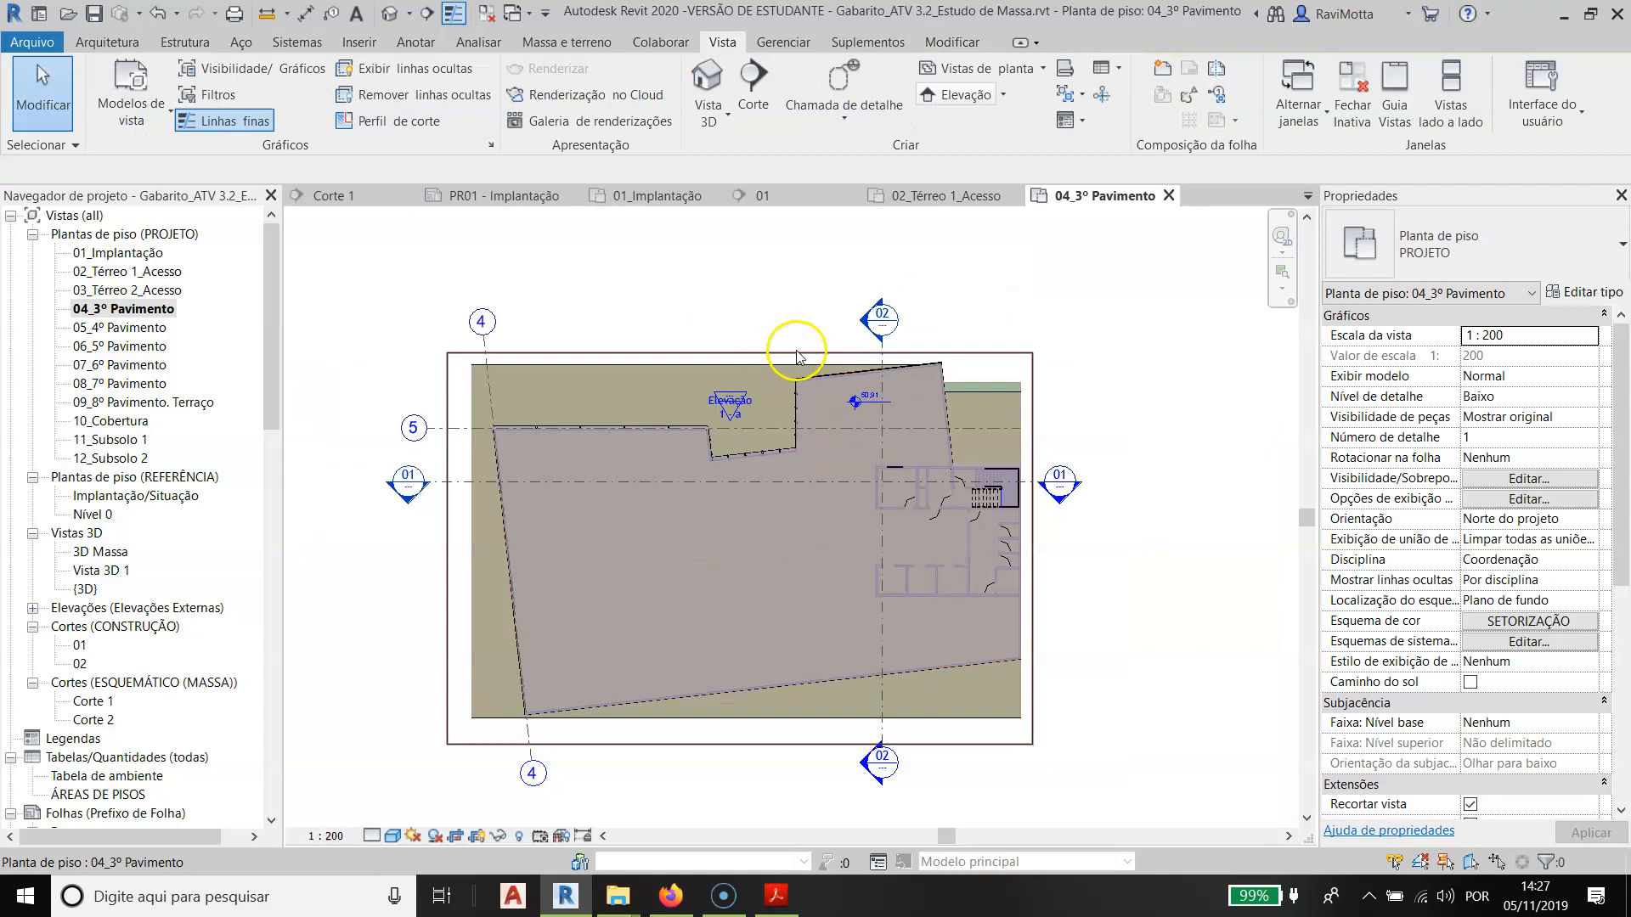
click(743, 399)
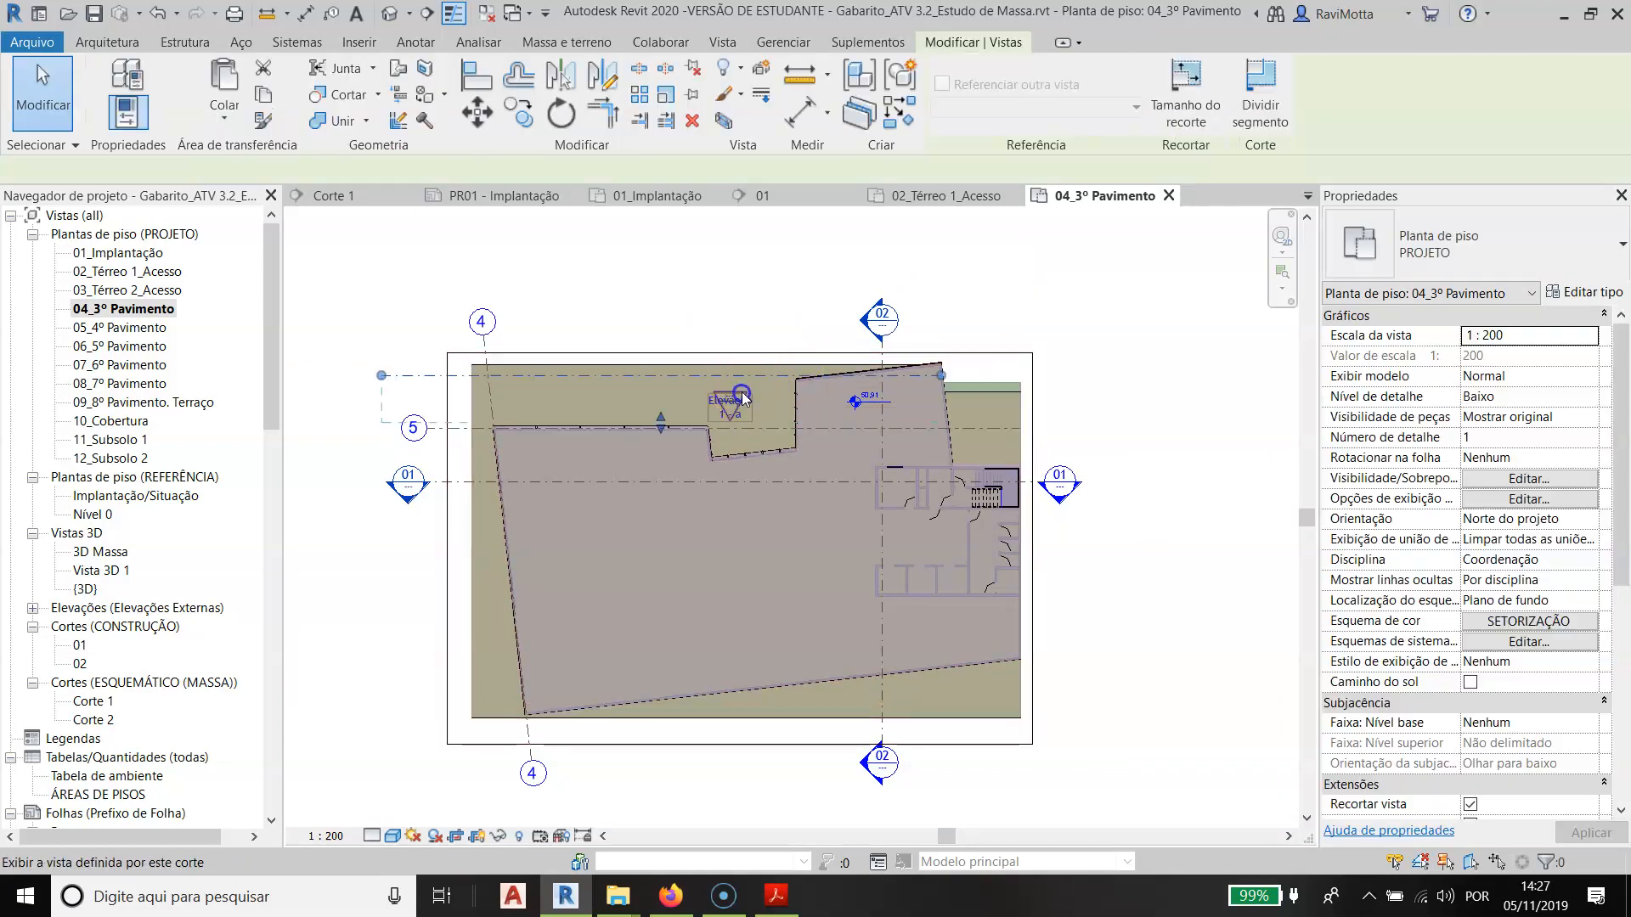
key(Escape)
scroll(749, 384, up, 2)
drag(744, 379, 741, 266)
key(Escape)
scroll(914, 416, down, 2)
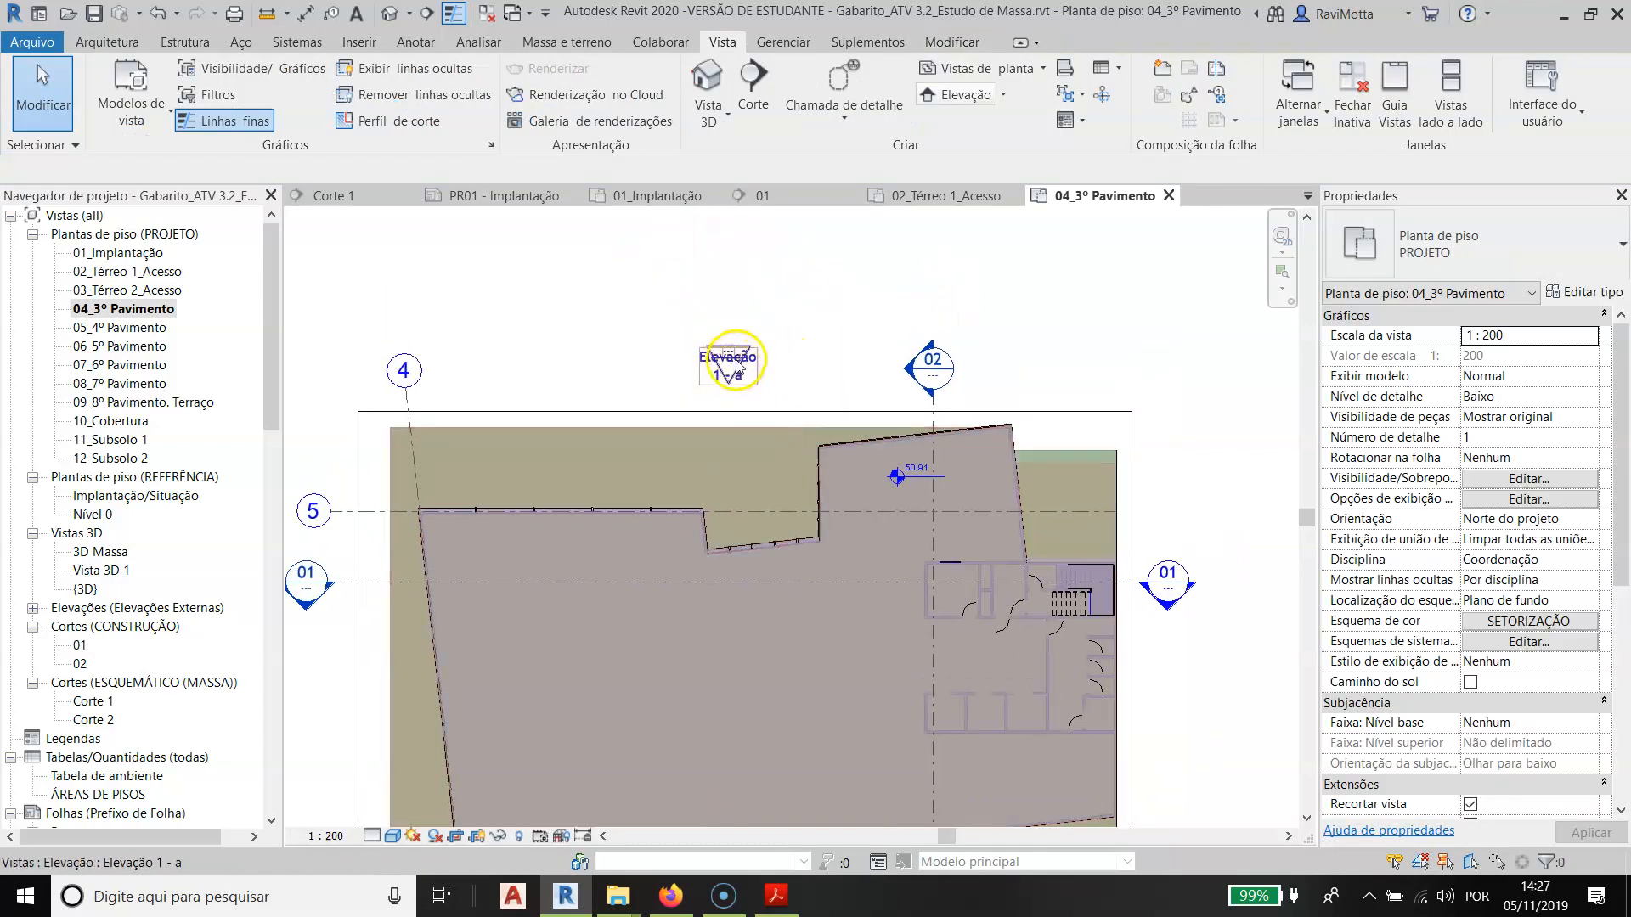
- Move the Elevação 1 - a cut line up so it lies just outside the building's upper outline
click(736, 365)
scroll(657, 450, down, 2)
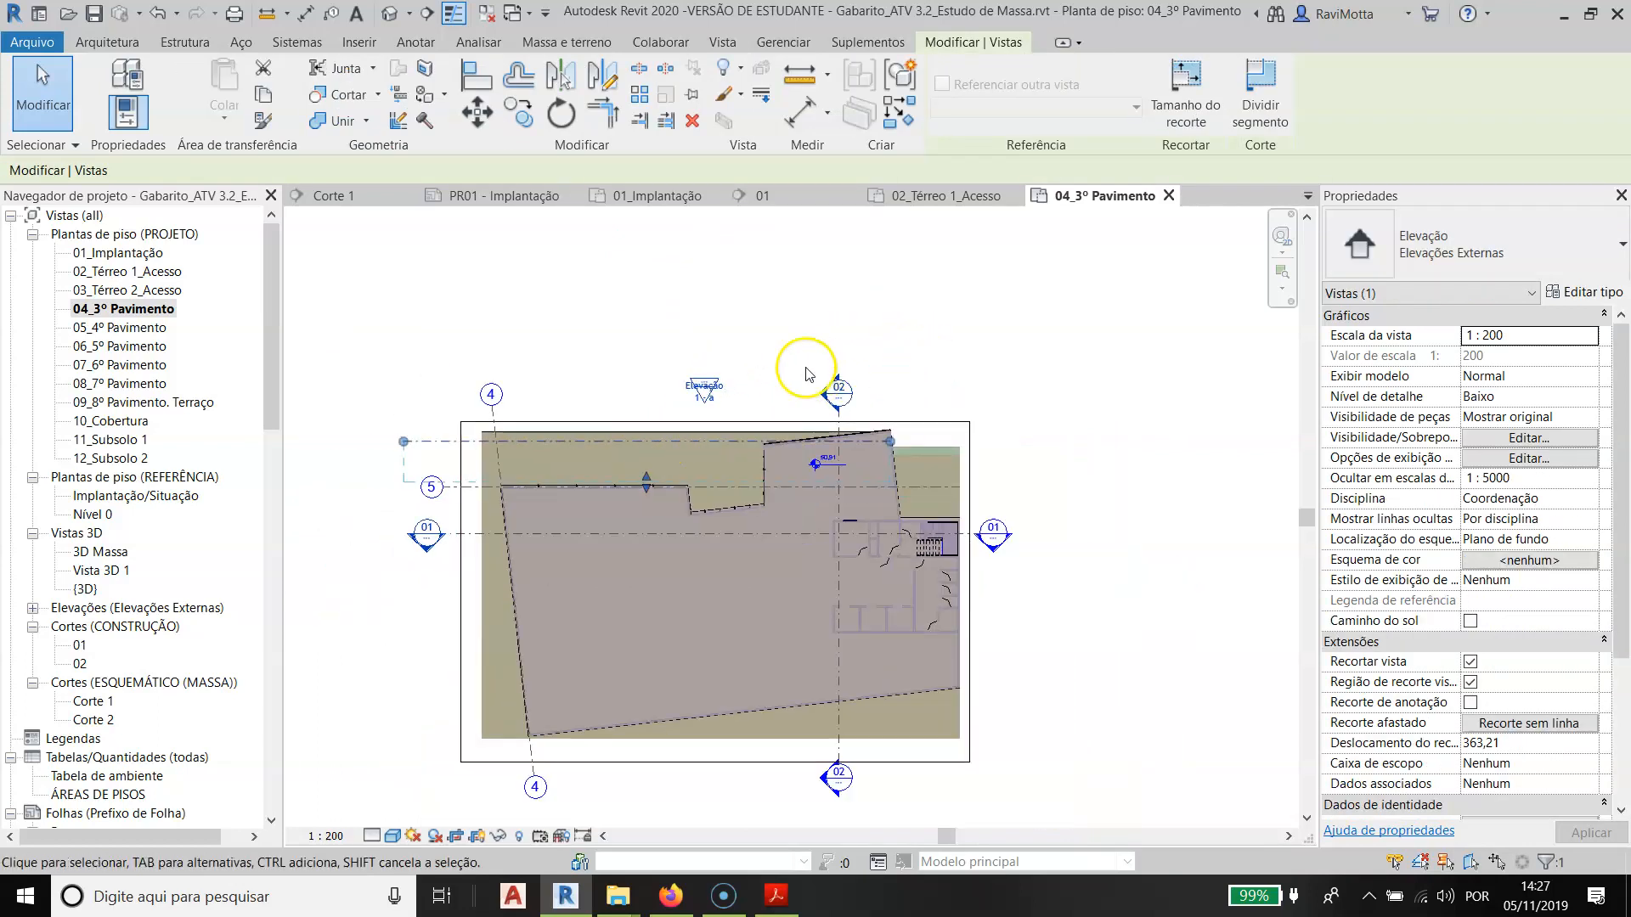
scroll(716, 416, up, 1)
middle_drag(560, 451, 650, 386)
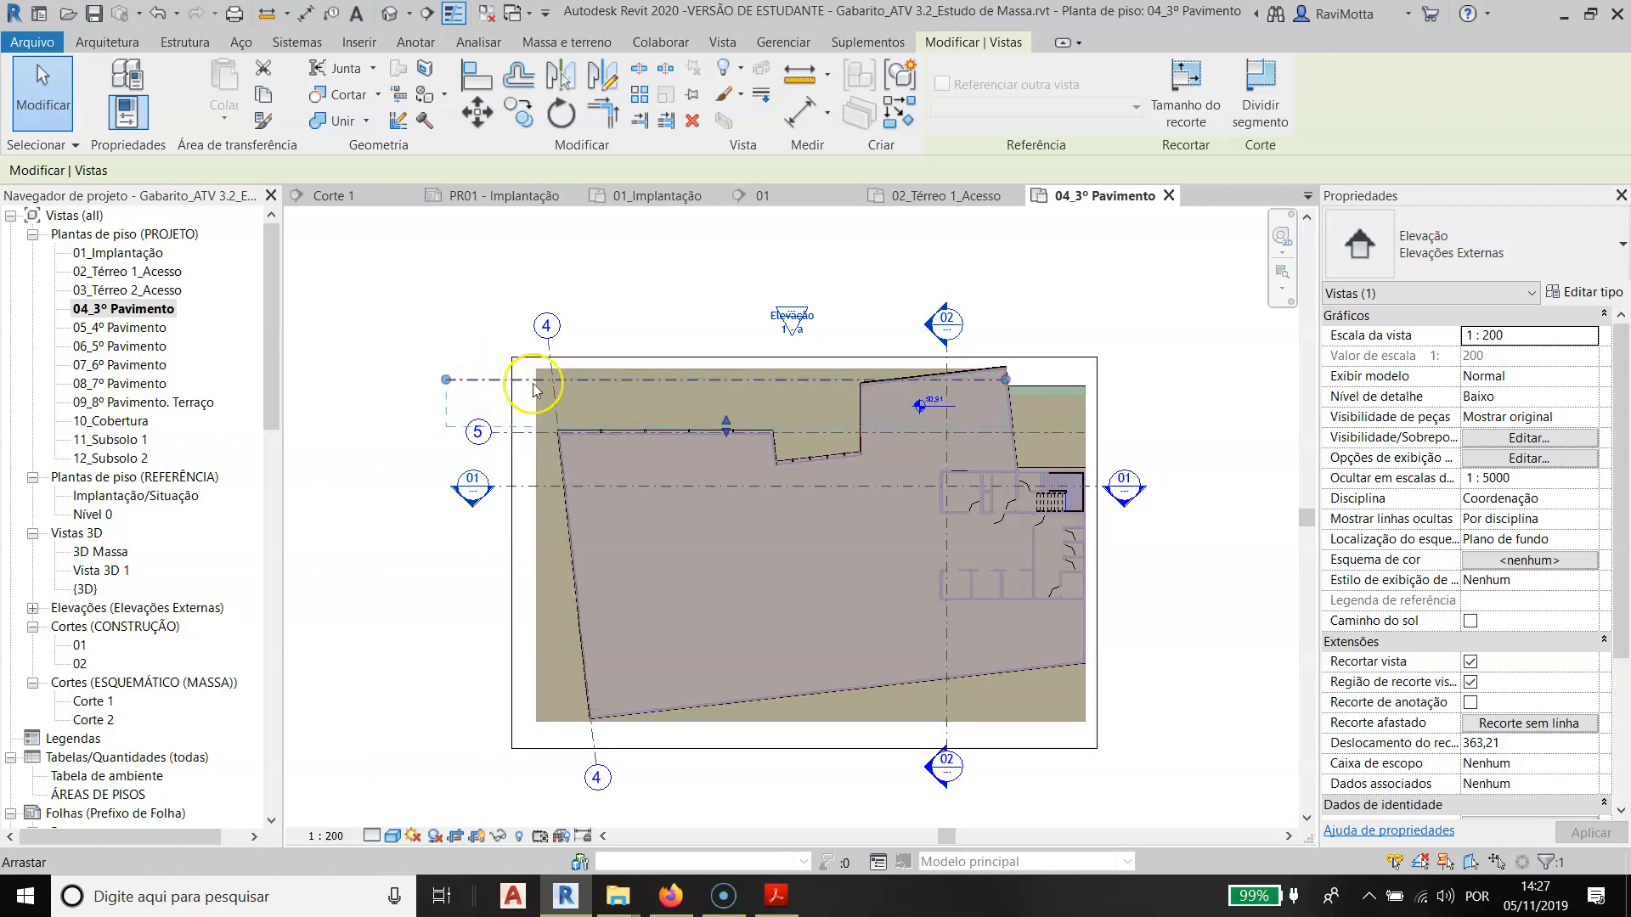
click(841, 312)
scroll(780, 315, up, 4)
click(808, 321)
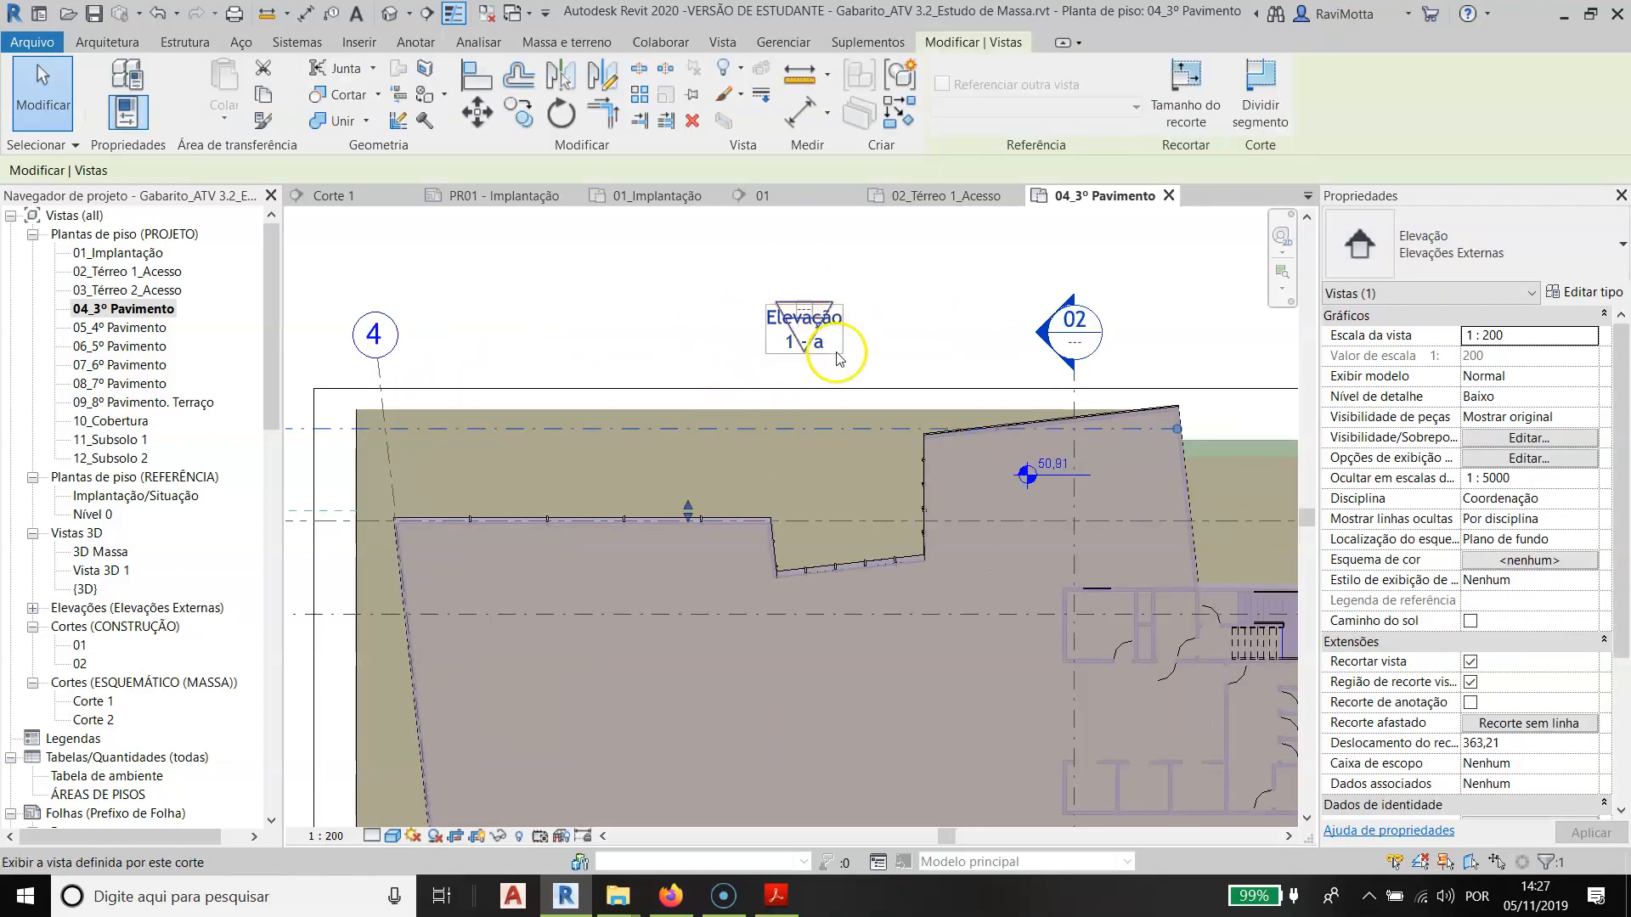
scroll(836, 351, down, 1)
middle_drag(835, 352, 1113, 272)
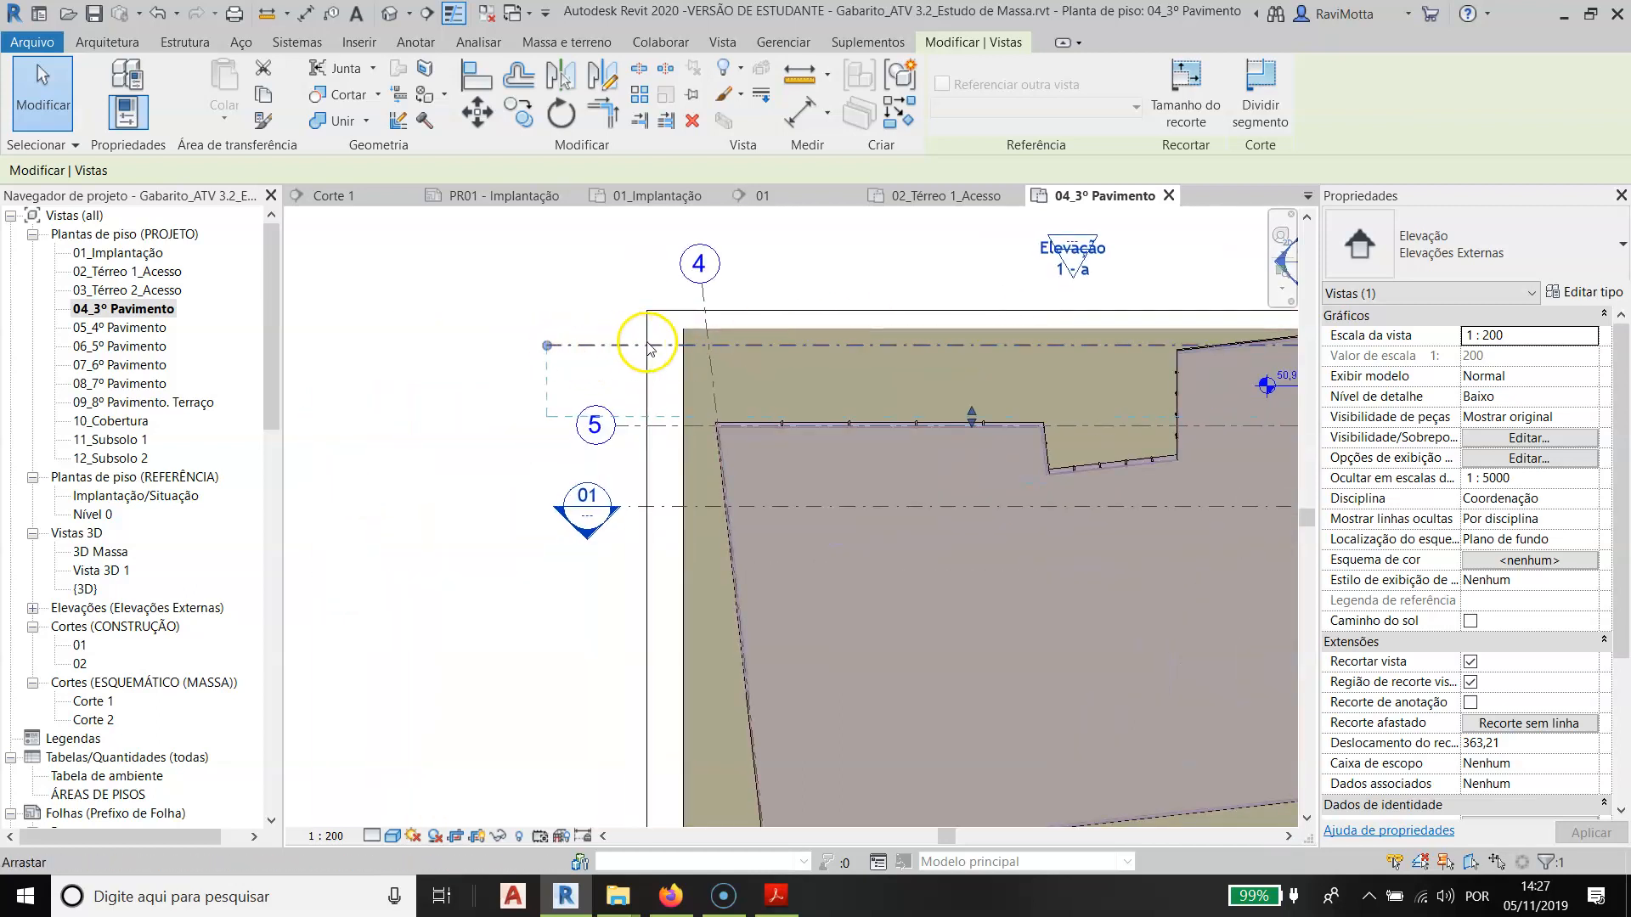
drag(618, 351, 645, 323)
scroll(646, 323, down, 3)
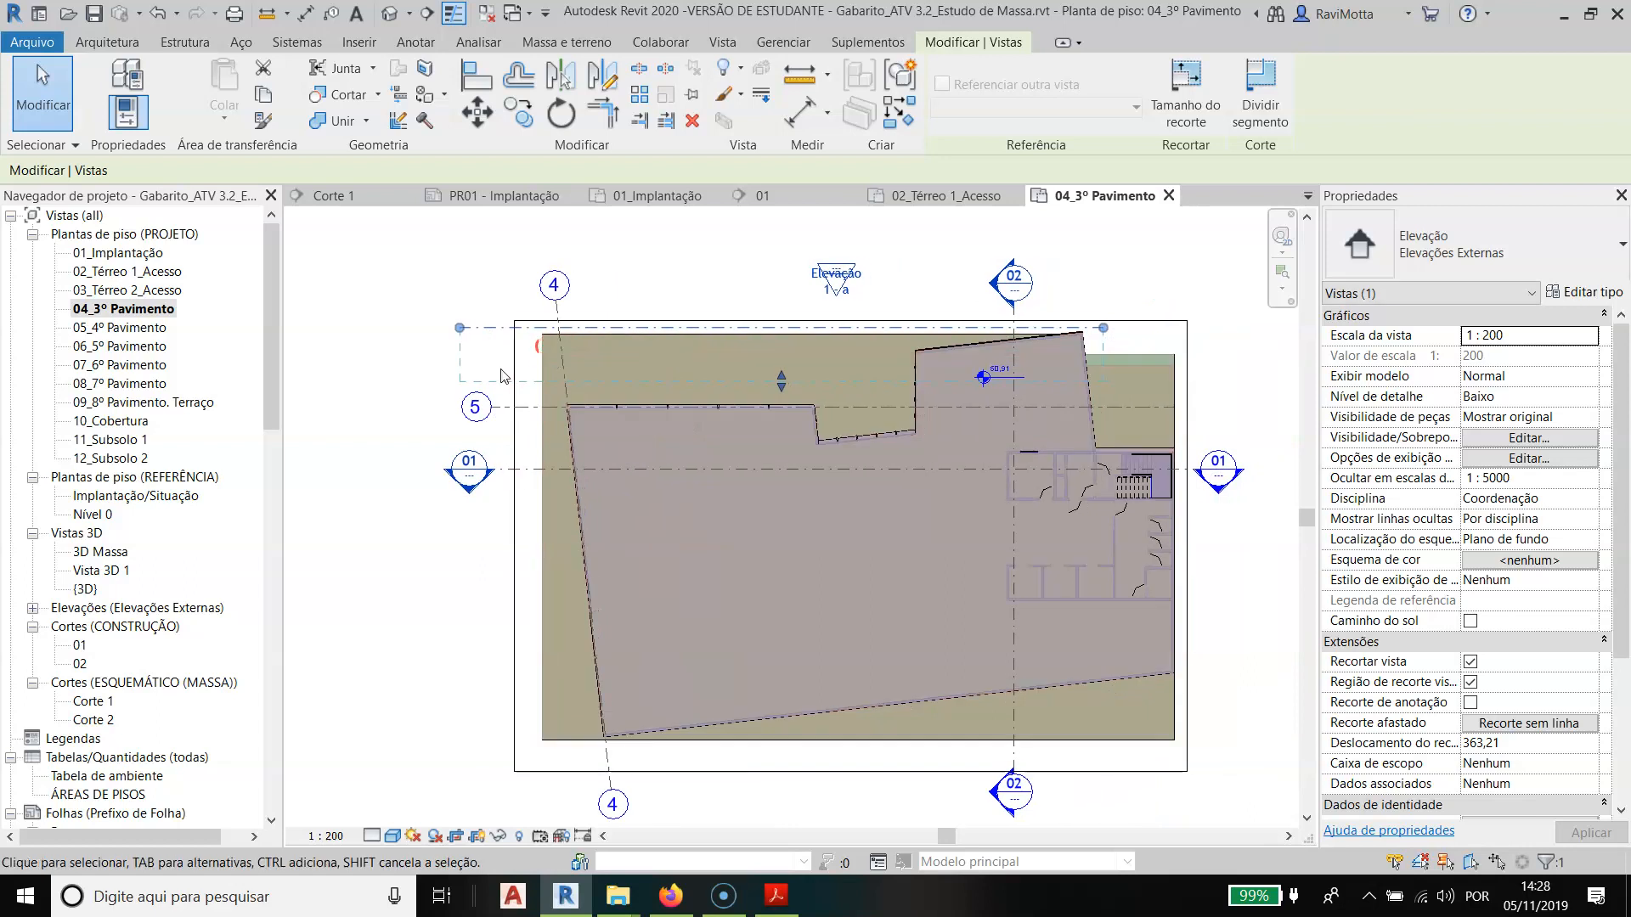
- Fit the width of Elevação 1 - a just beyond both building sides and extend its view depth past the opposite façade, about 3043
drag(1107, 336, 1193, 328)
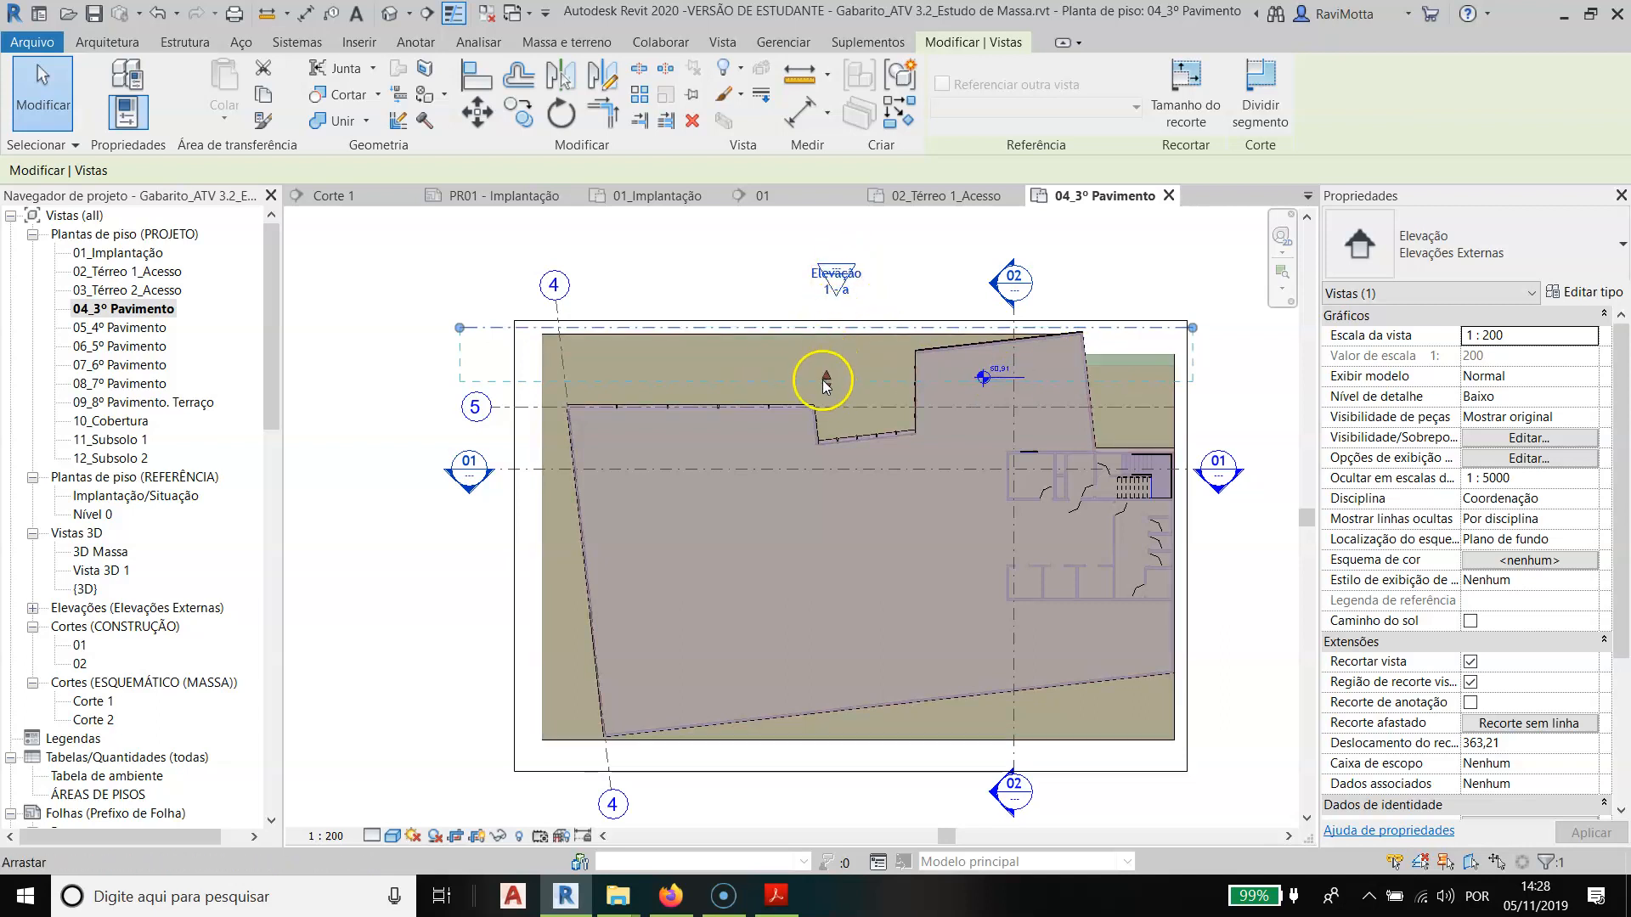
drag(825, 384, 823, 445)
drag(823, 732, 826, 778)
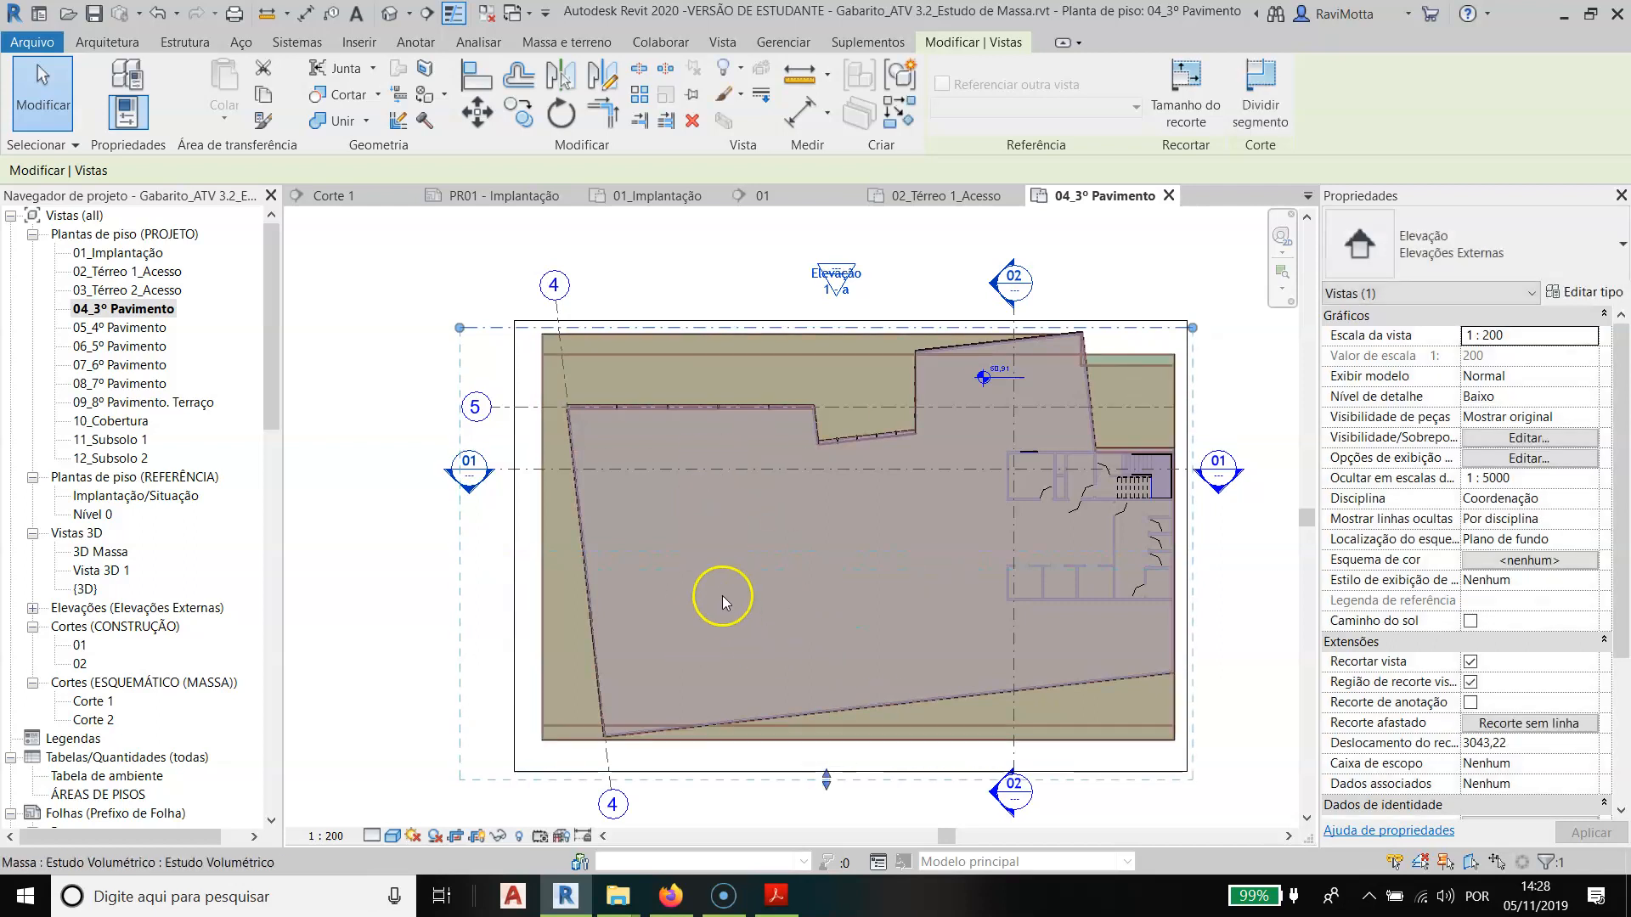
drag(459, 328, 503, 327)
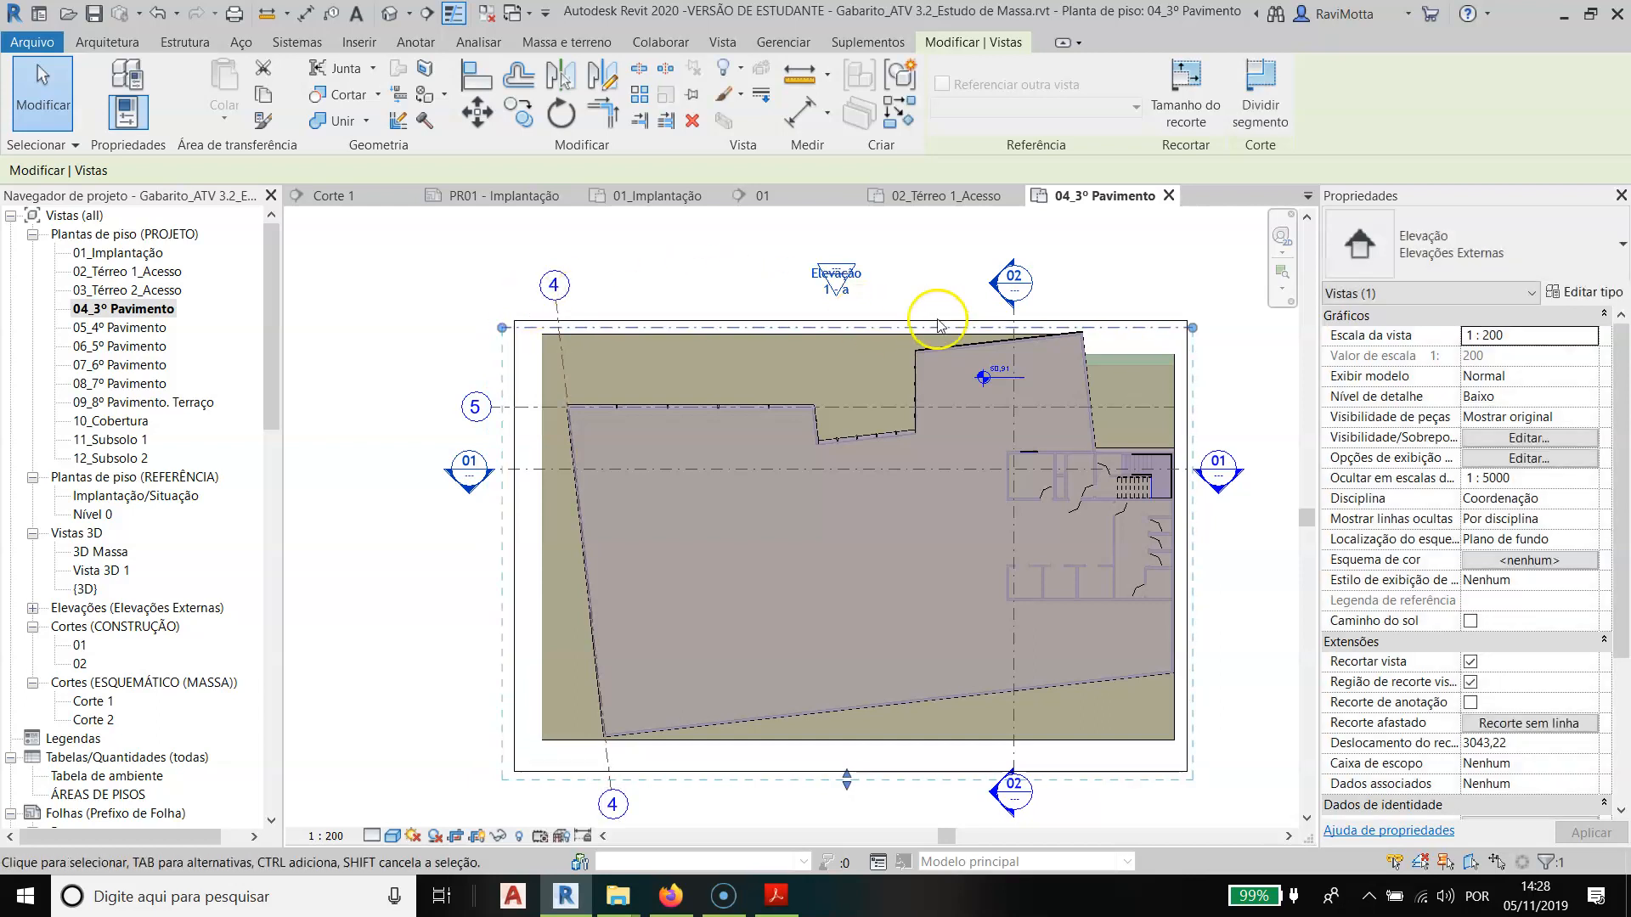
- Open the Elevação 1 - a view from its mark and examine the façade
click(919, 298)
double_click(833, 272)
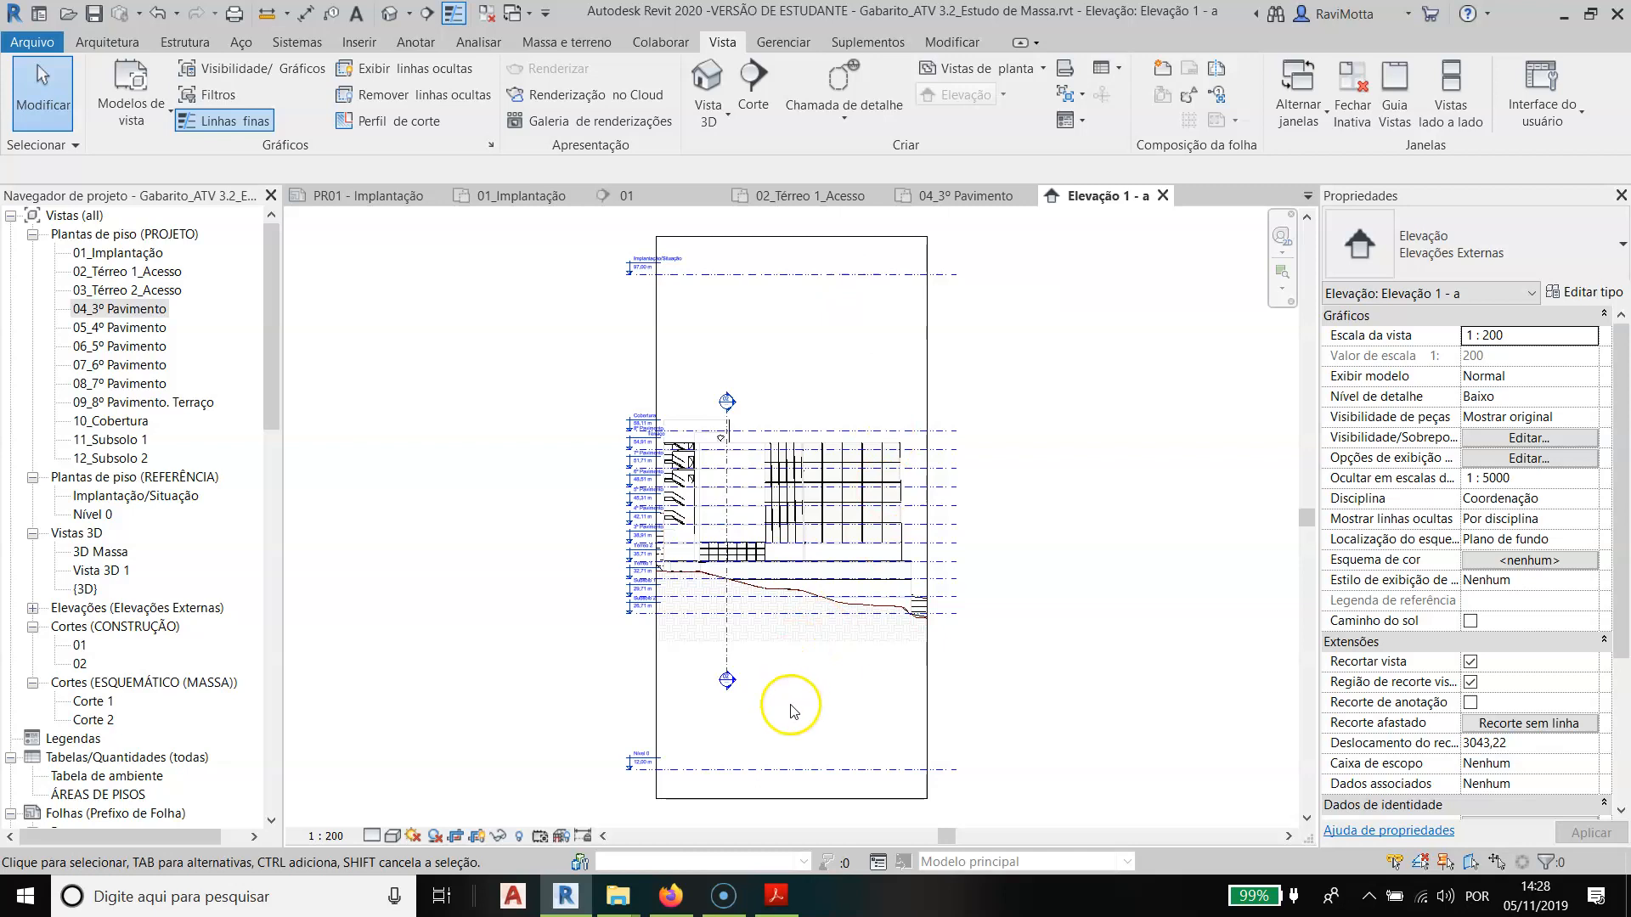
scroll(782, 672, up, 5)
middle_drag(872, 392, 826, 629)
scroll(821, 503, down, 1)
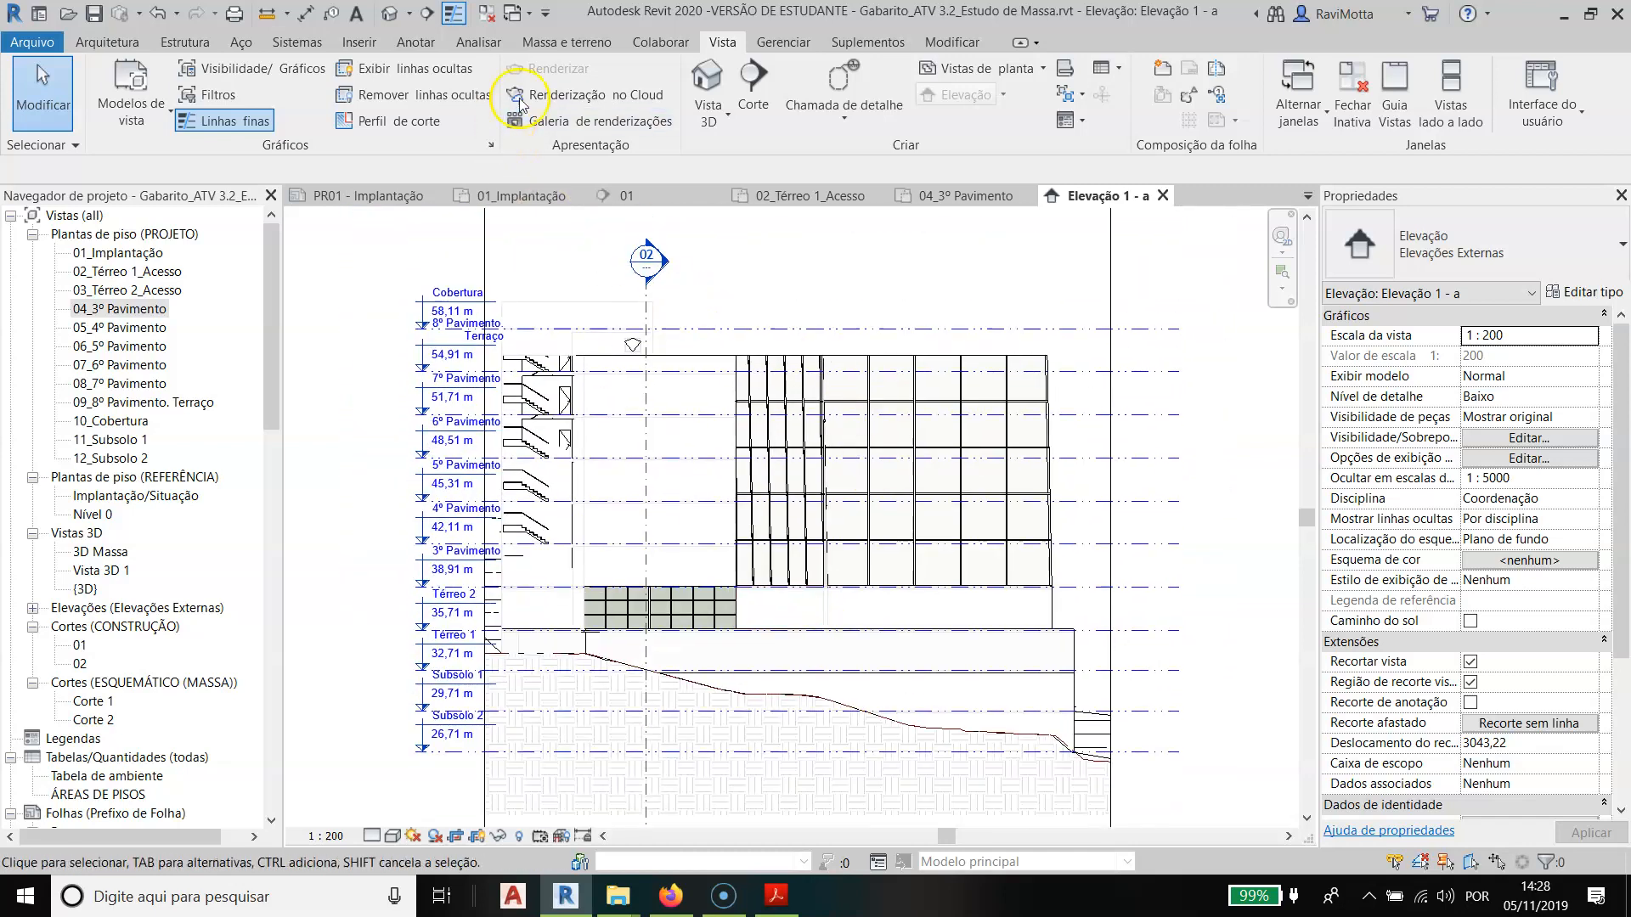
- Switch the mass display to follow the view settings and inspect the façade and terrain profile in Elevação 1 - a
click(565, 42)
click(174, 85)
middle_drag(1004, 595, 986, 476)
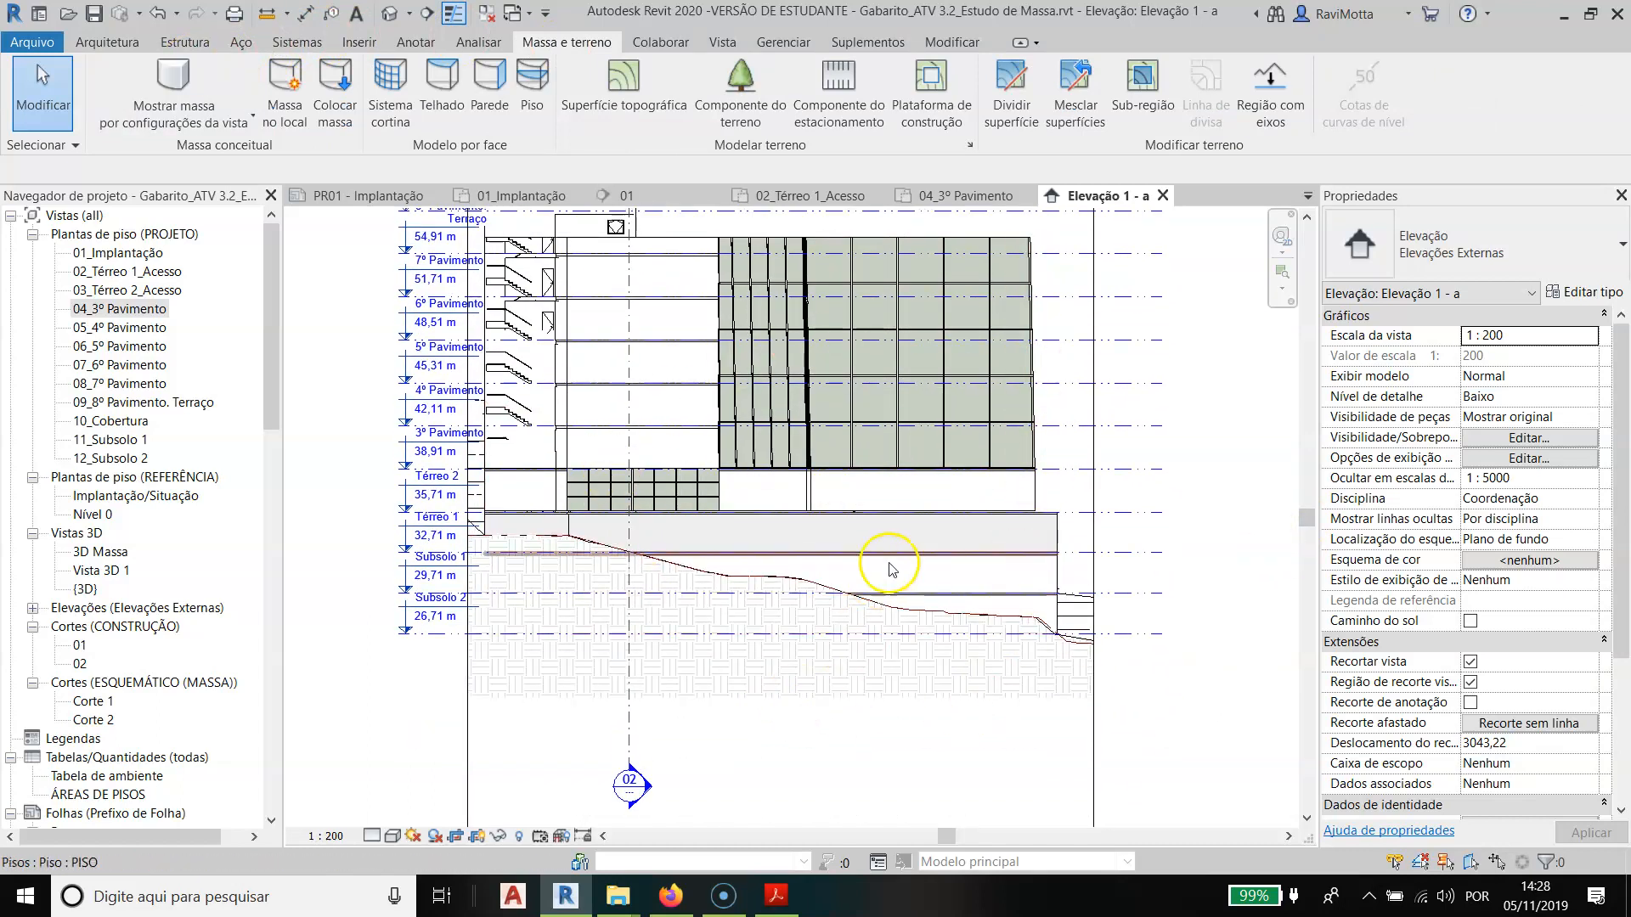
scroll(764, 560, up, 2)
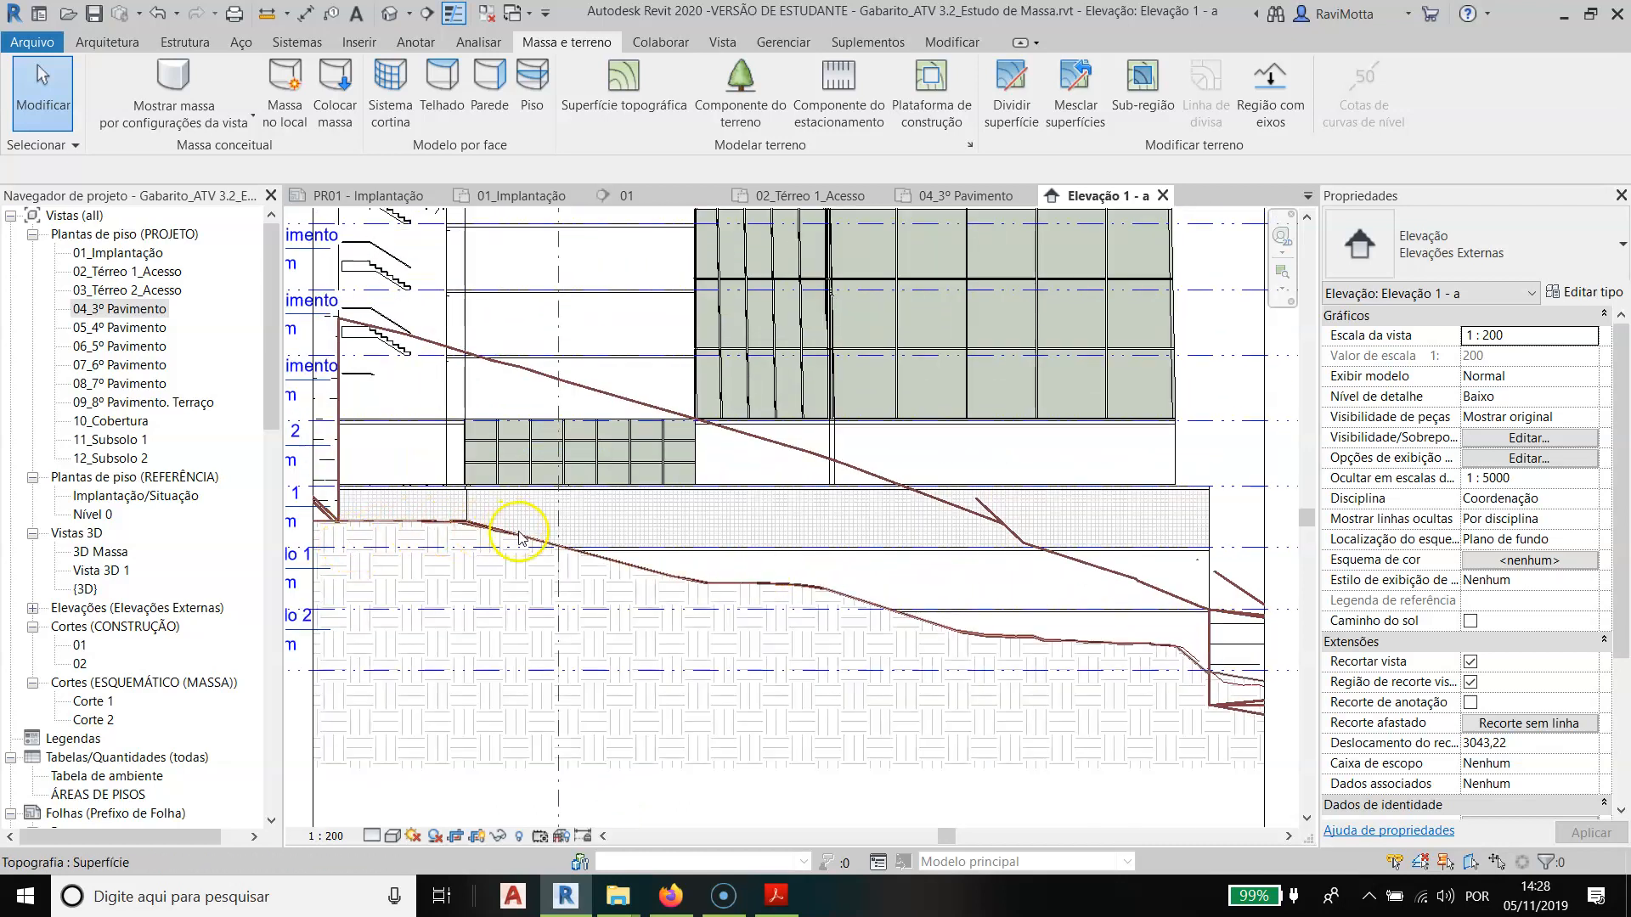
scroll(694, 566, down, 1)
middle_drag(694, 566, 799, 599)
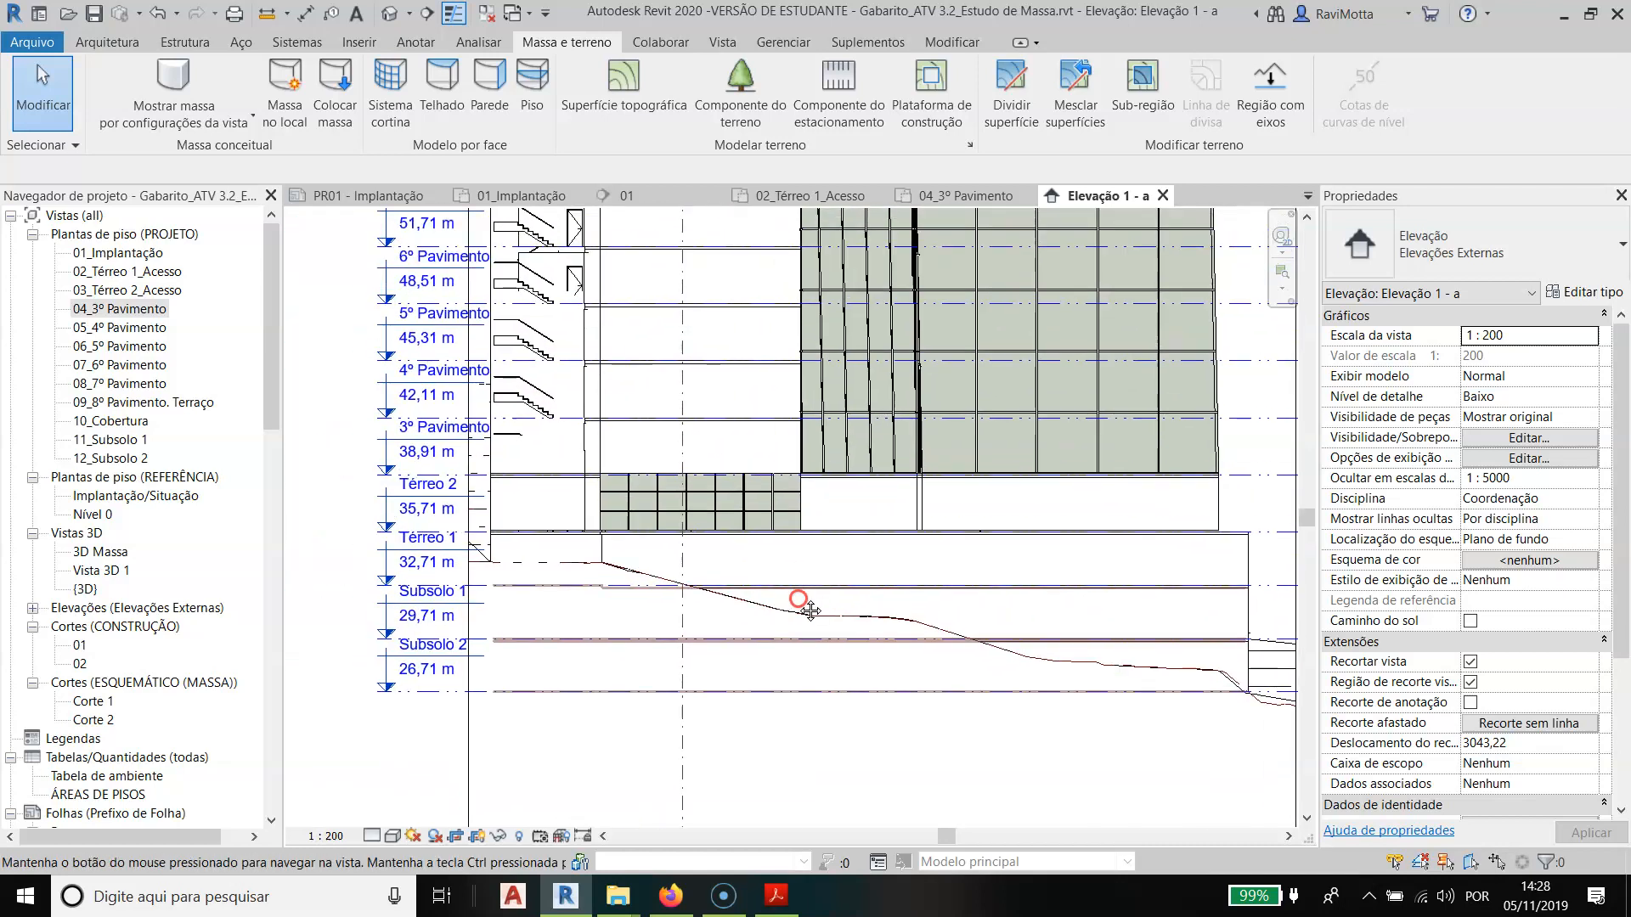
- Open the 01_Implantação plan and select the Elevação 1 - a pointer to show its cut line and view extents
double_click(123, 254)
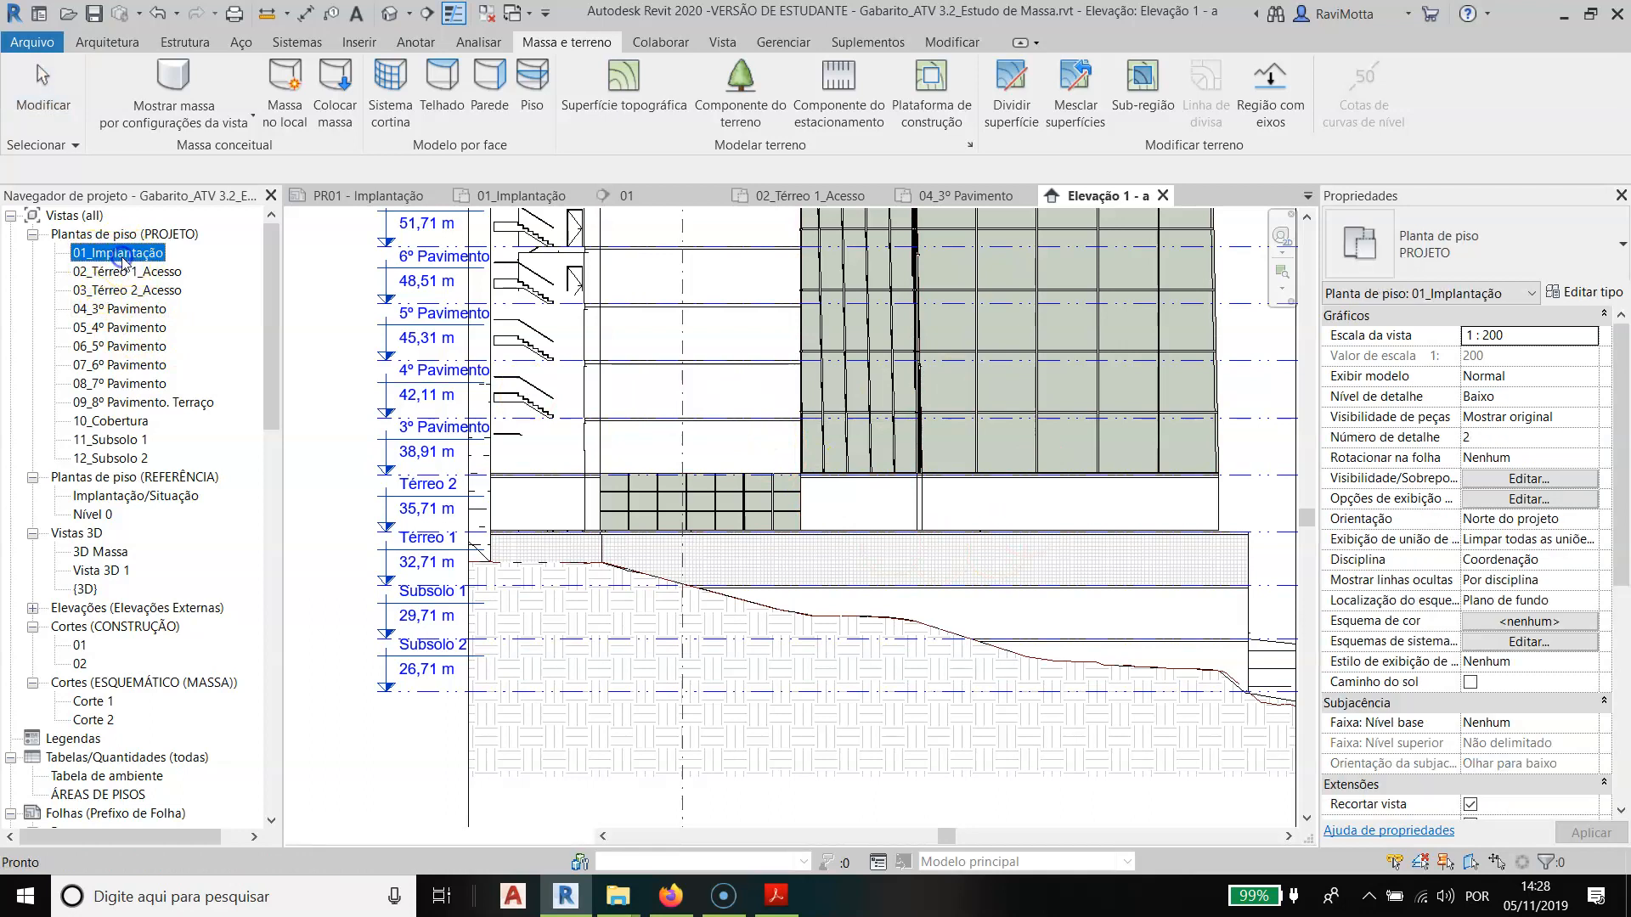
click(724, 237)
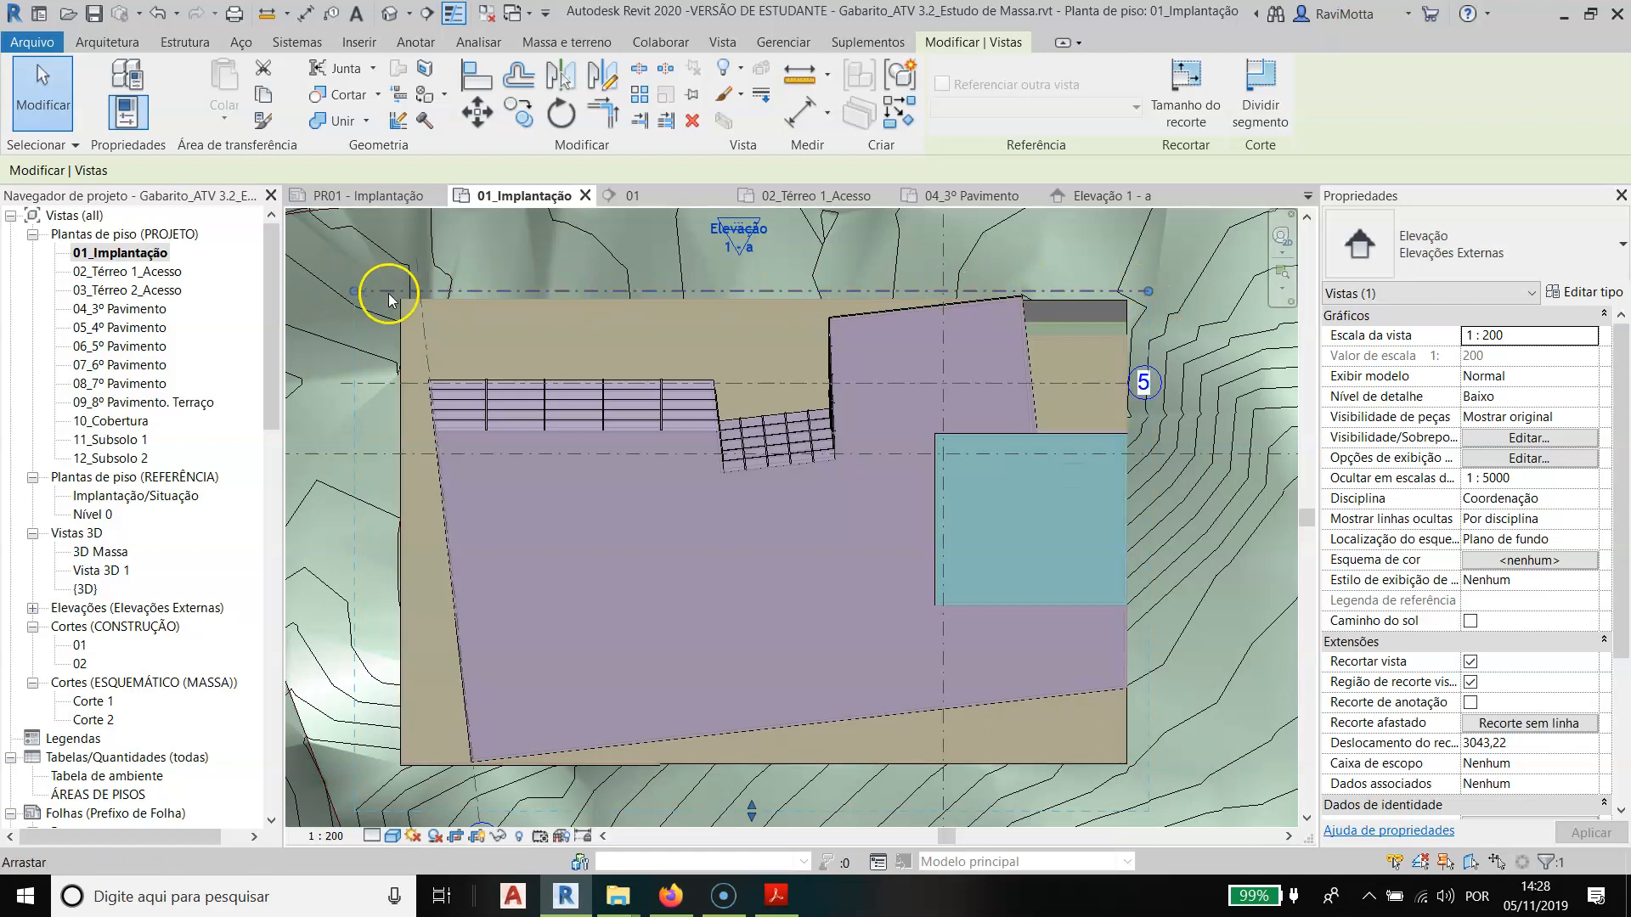
scroll(838, 307, down, 3)
middle_drag(798, 327, 875, 412)
scroll(816, 357, down, 2)
click(875, 412)
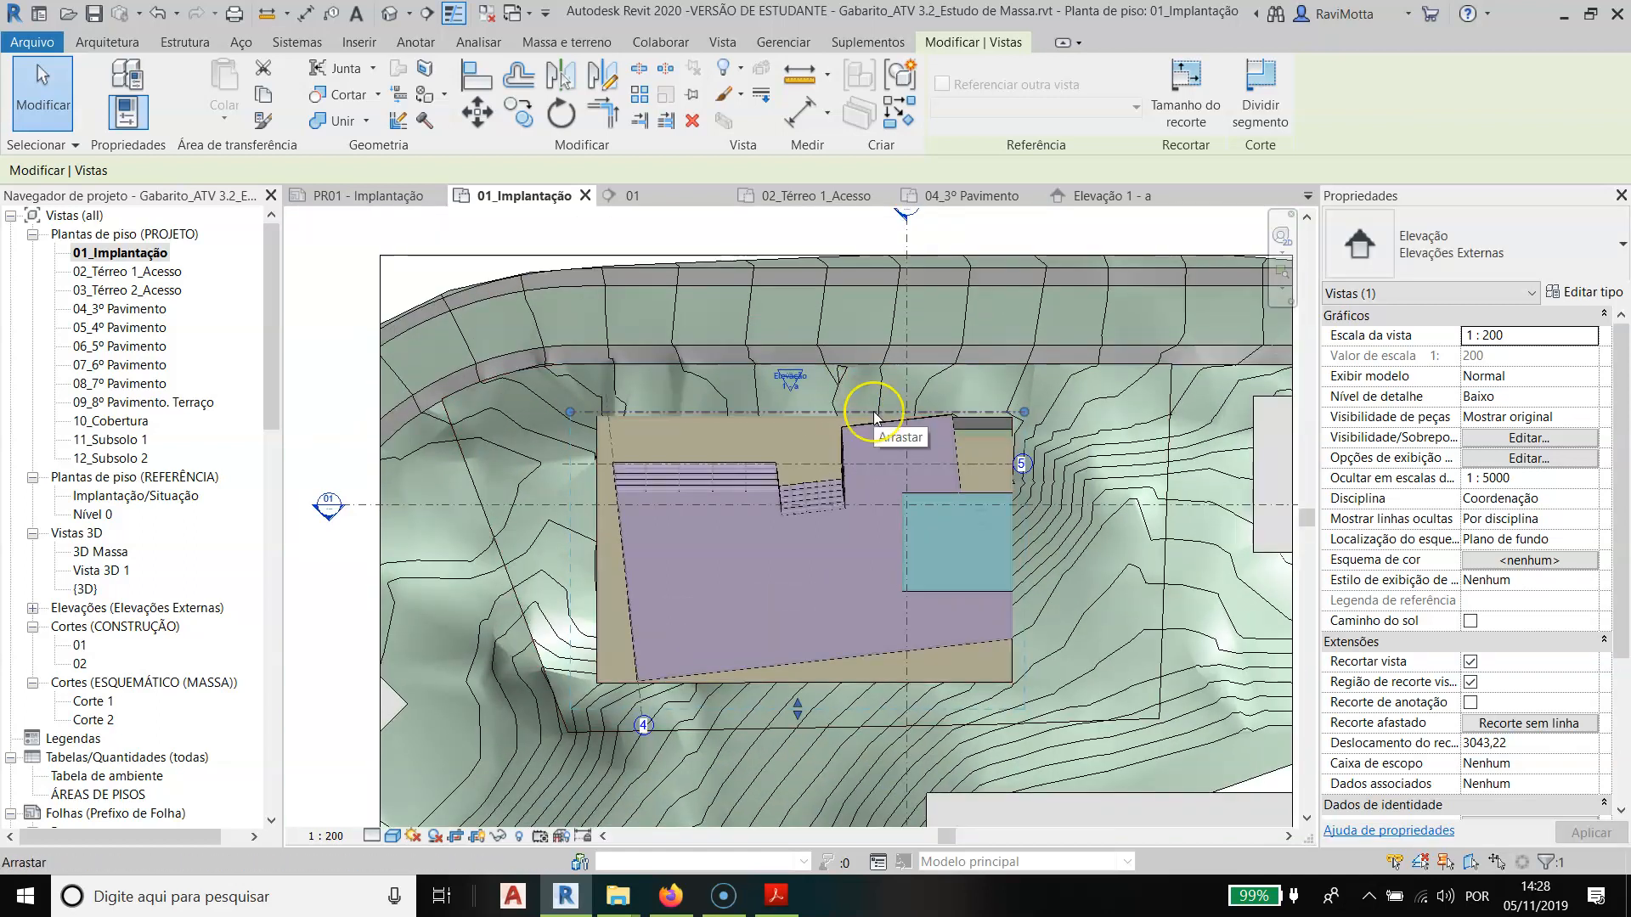
- Try the Elevação 1 - a cut line out at the street and bring it back beside the building in 01_Implantação
drag(875, 416, 875, 367)
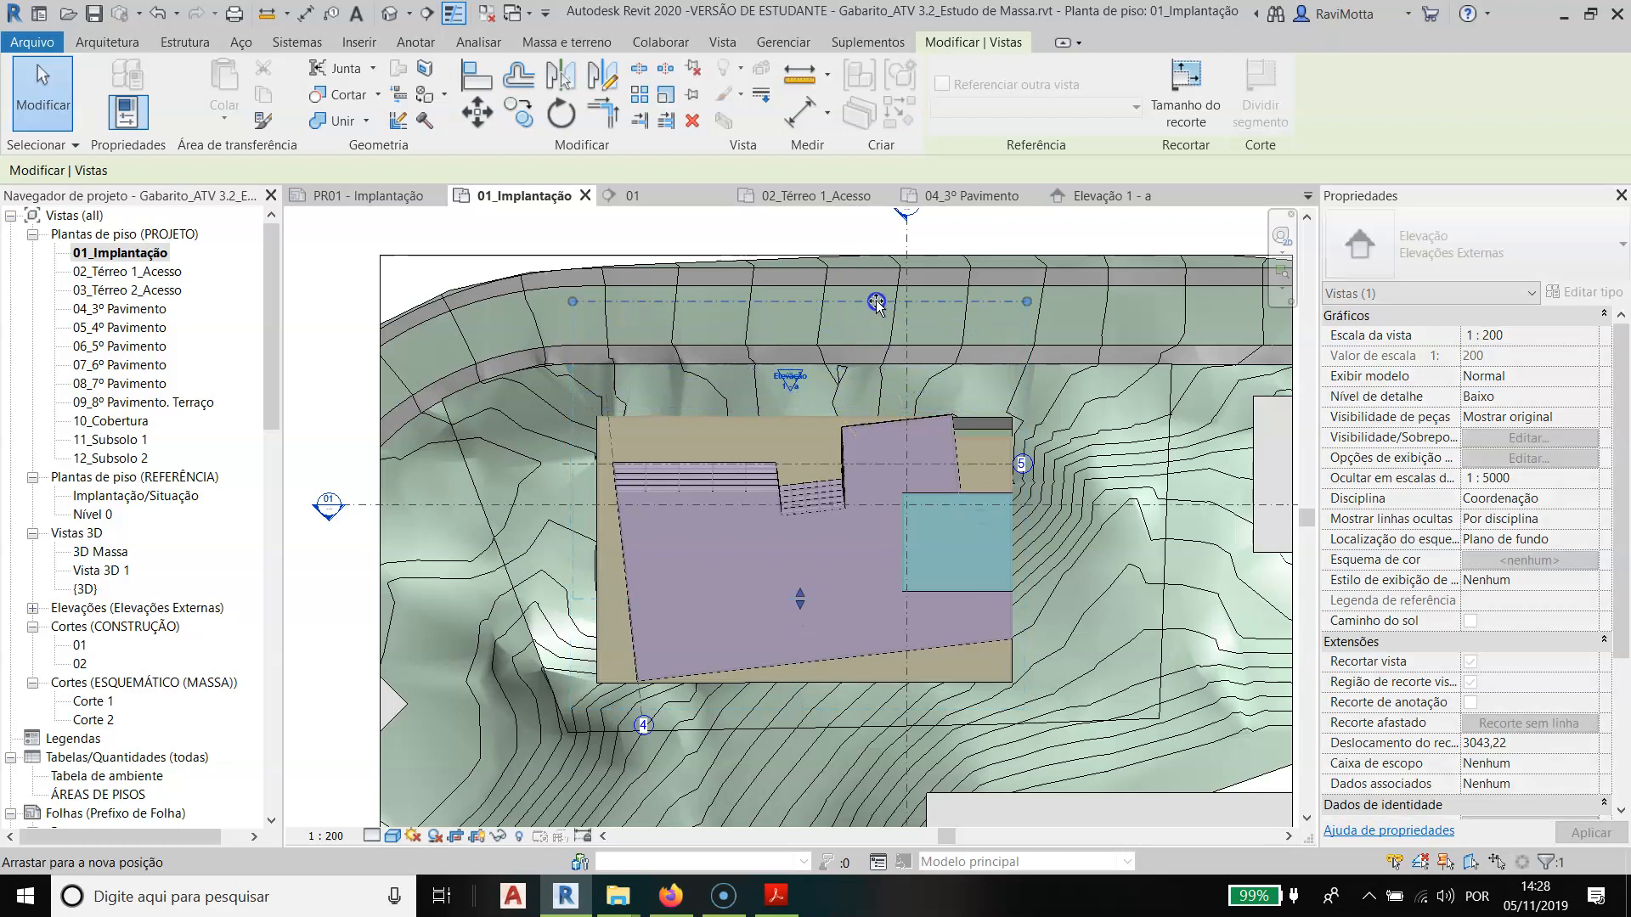
drag(874, 270, 883, 411)
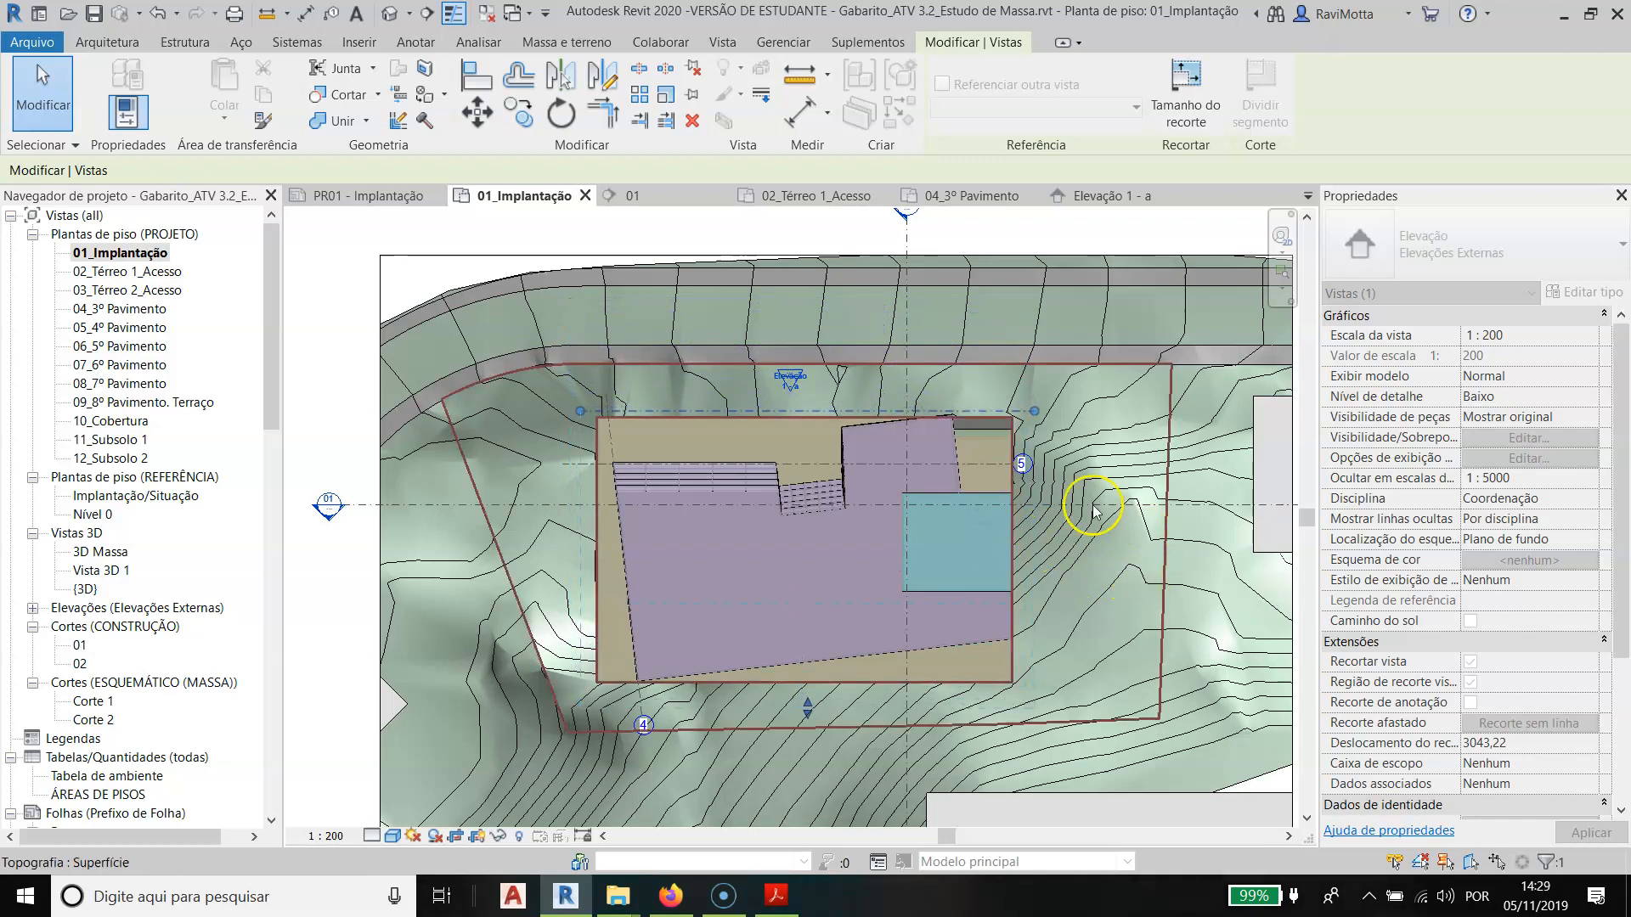
key(Escape)
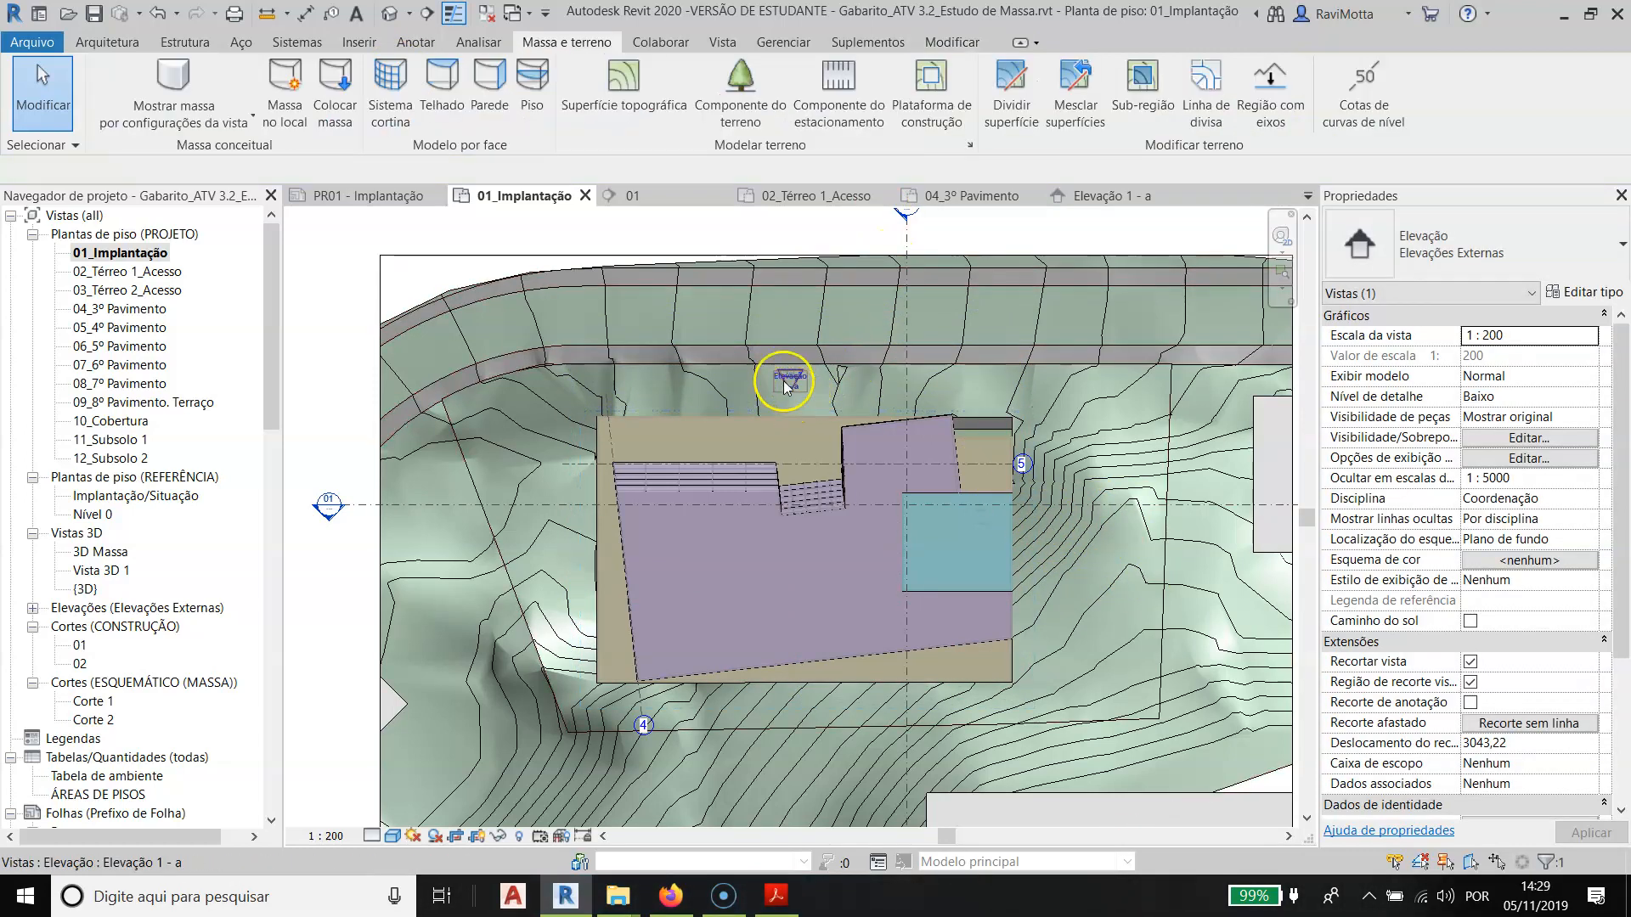
- Place a new exterior elevation mark on the east side of the building, facing its façade, in the 01_Implantação plan
click(722, 42)
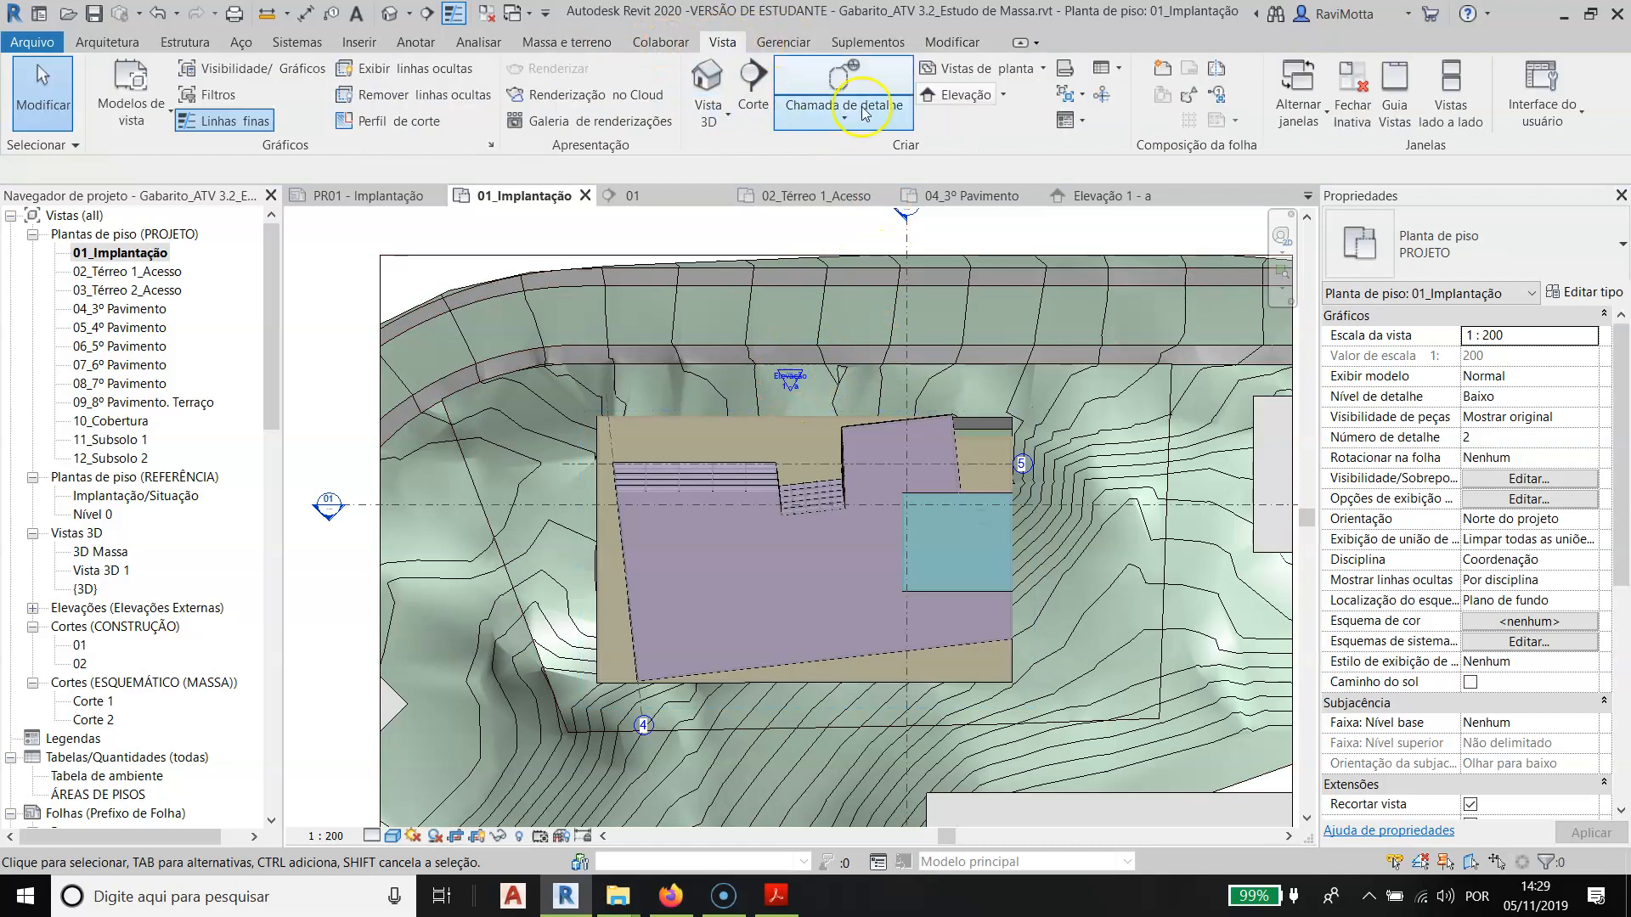
click(1004, 96)
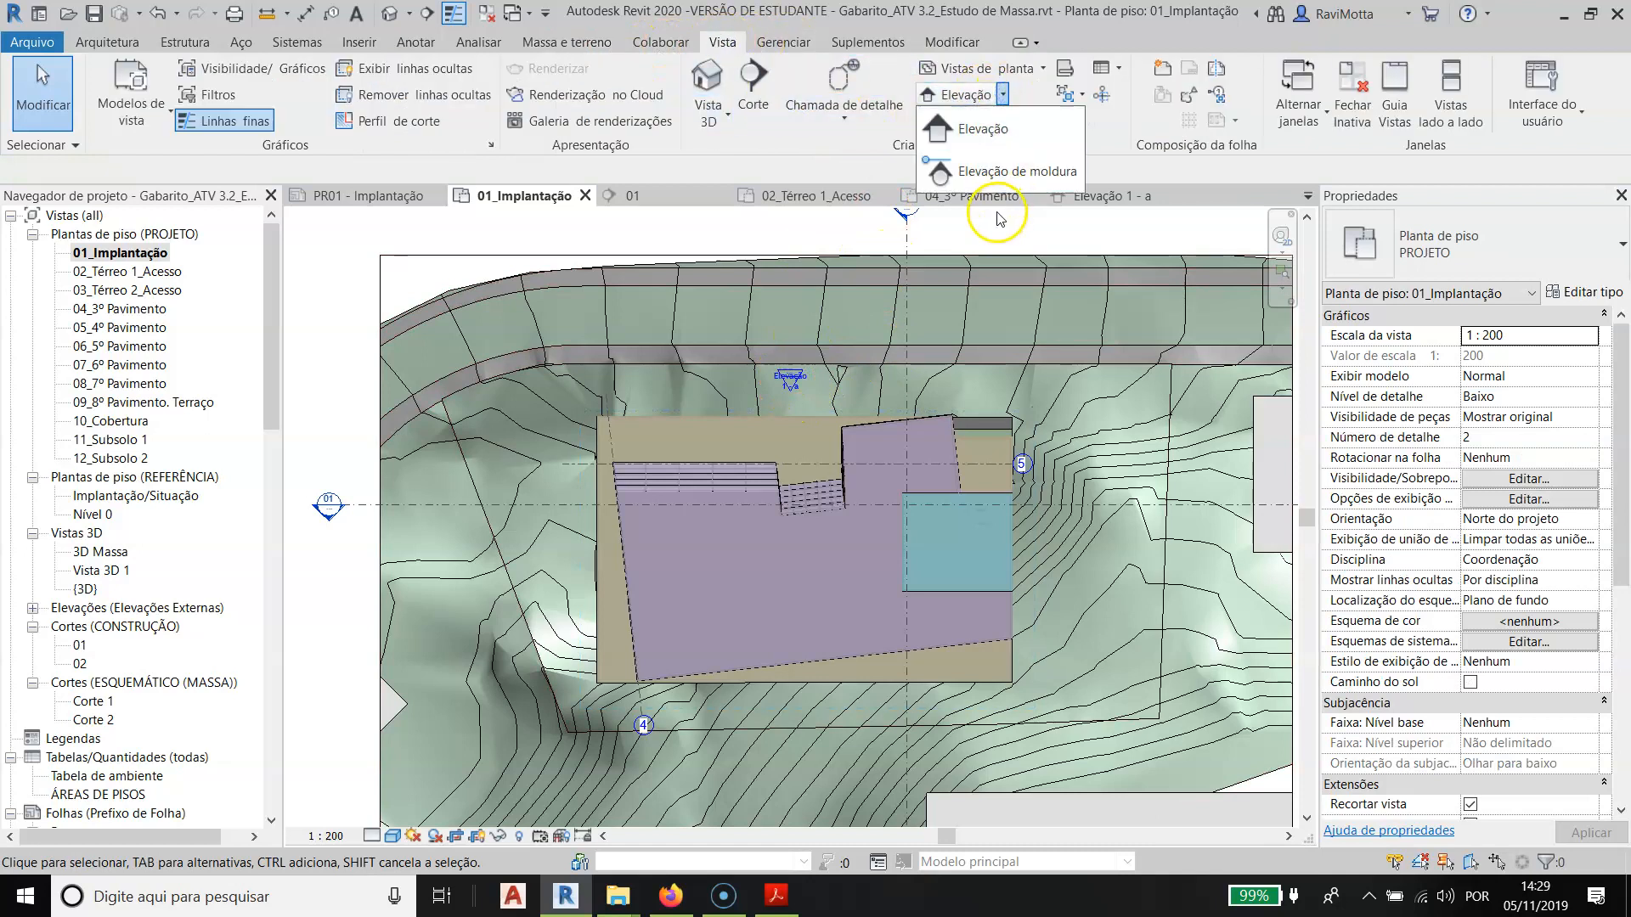
click(983, 129)
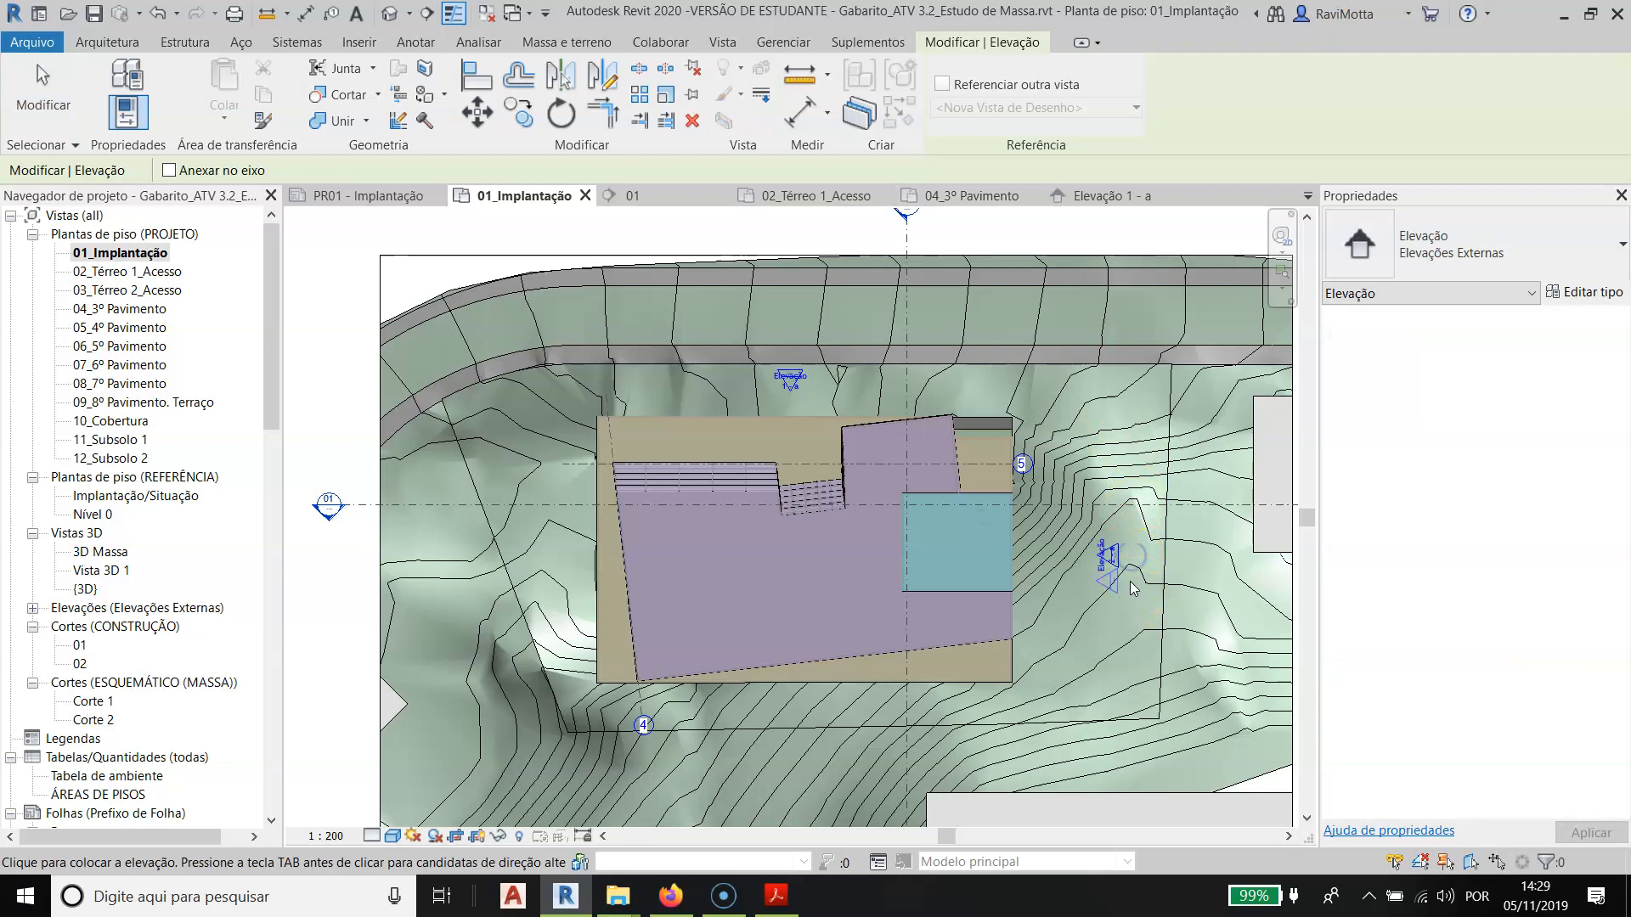
key(Escape)
- Extend the view depth of the new east elevation past the opposite side of the building and the site boundary
click(1112, 558)
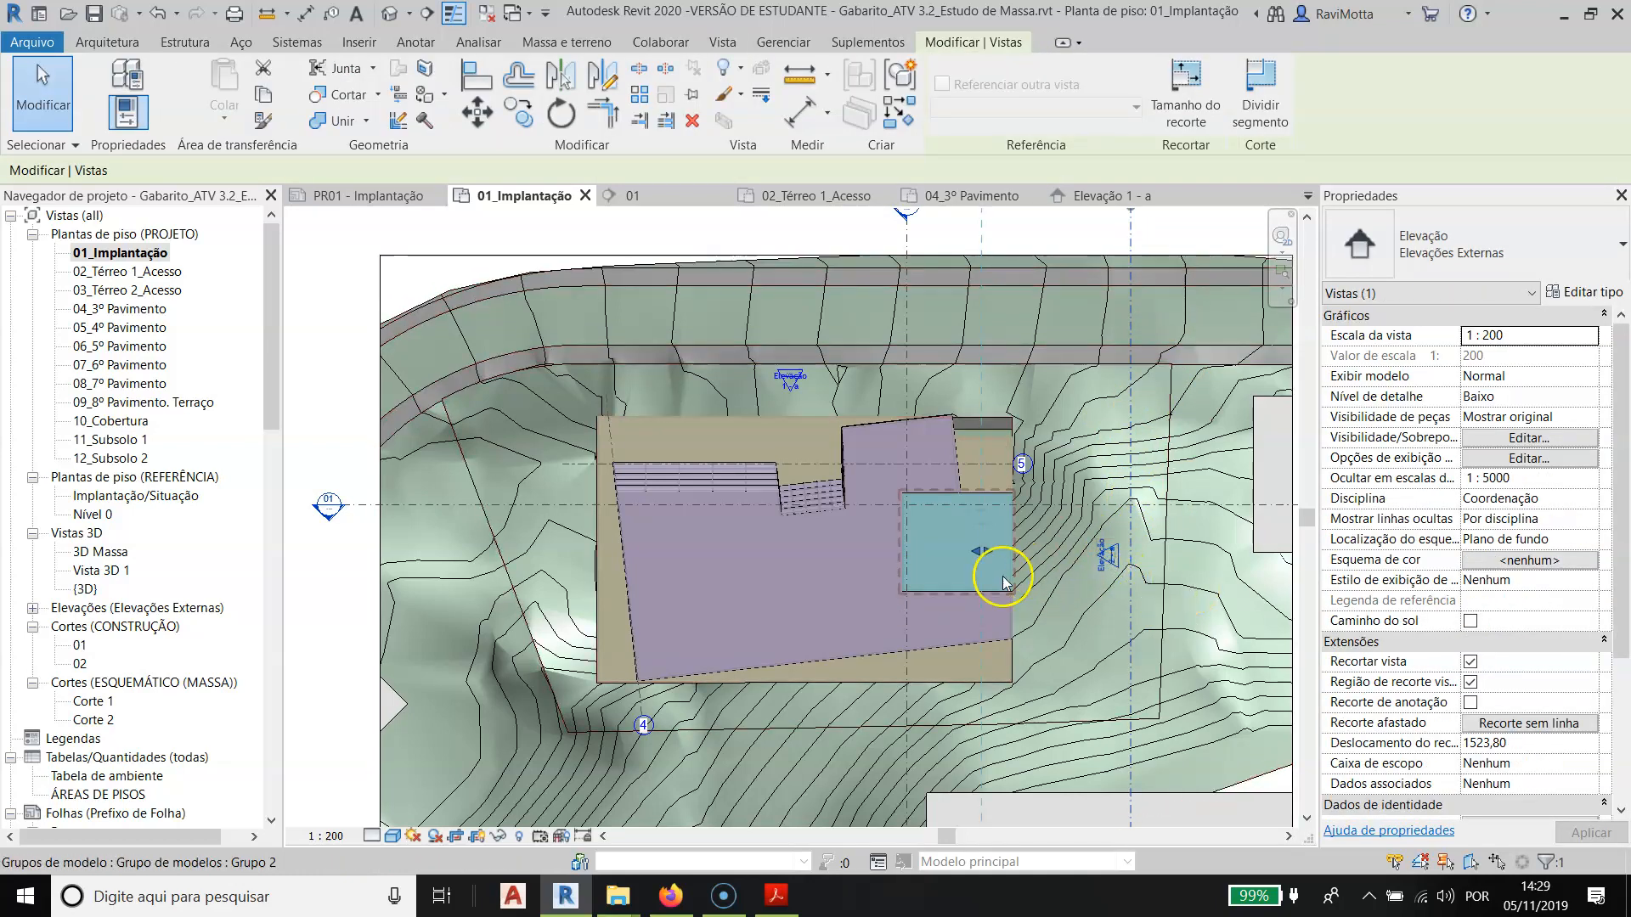
drag(982, 556, 455, 544)
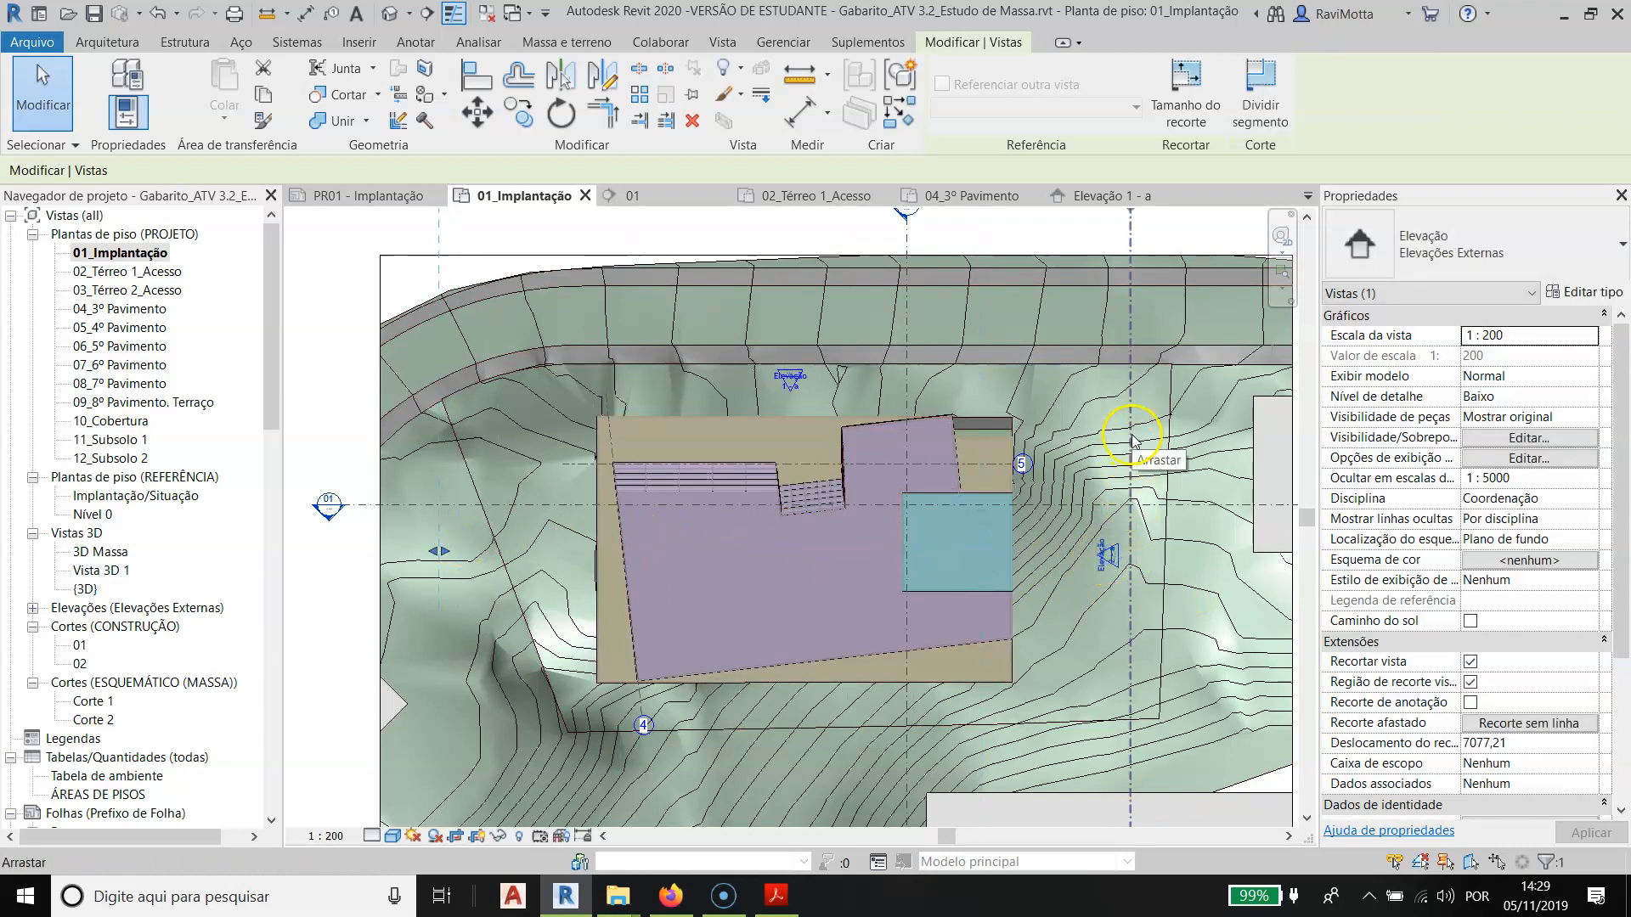
key(Escape)
- Open Elevação 2 - a from its mark, examine where the terrain cuts the façade, and close the view
double_click(1109, 556)
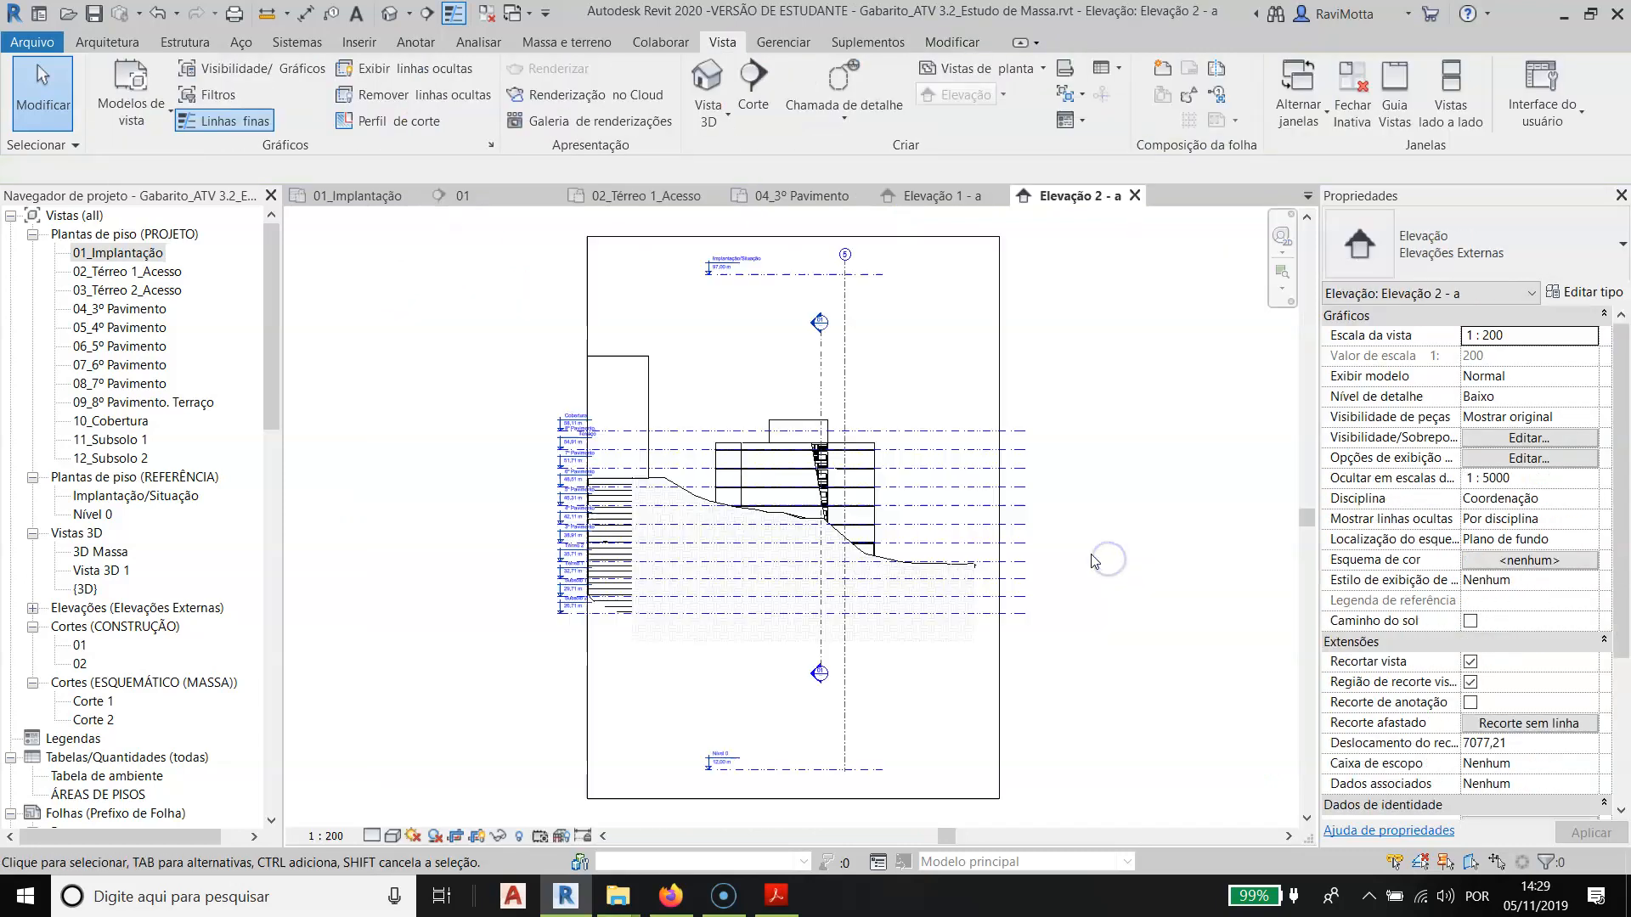
scroll(780, 566, up, 3)
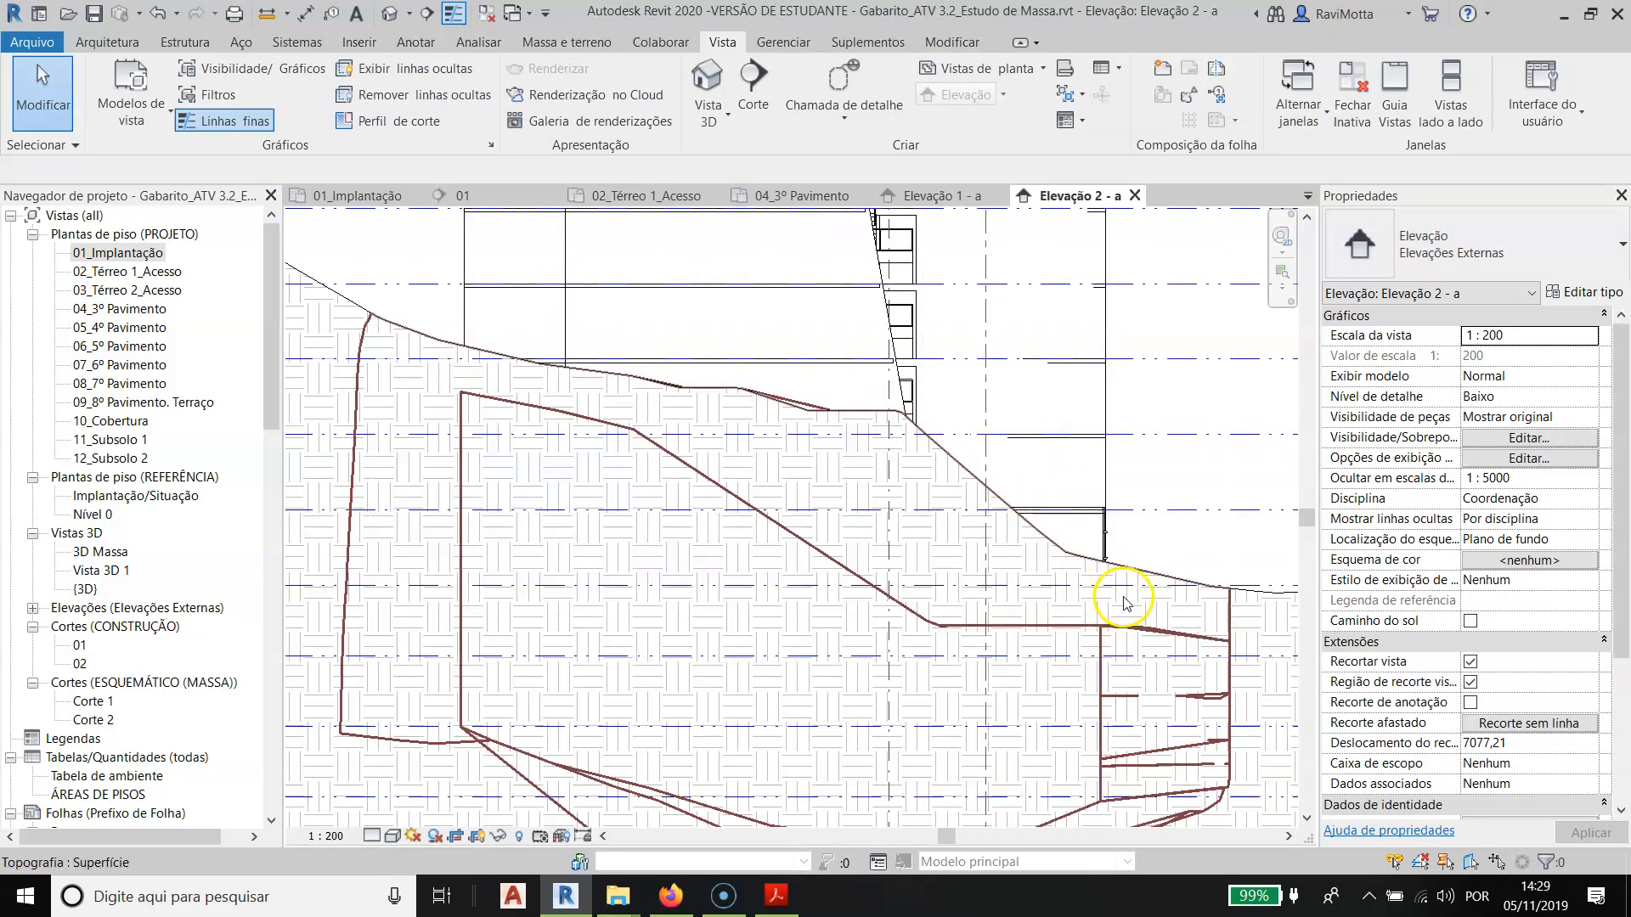
click(1134, 196)
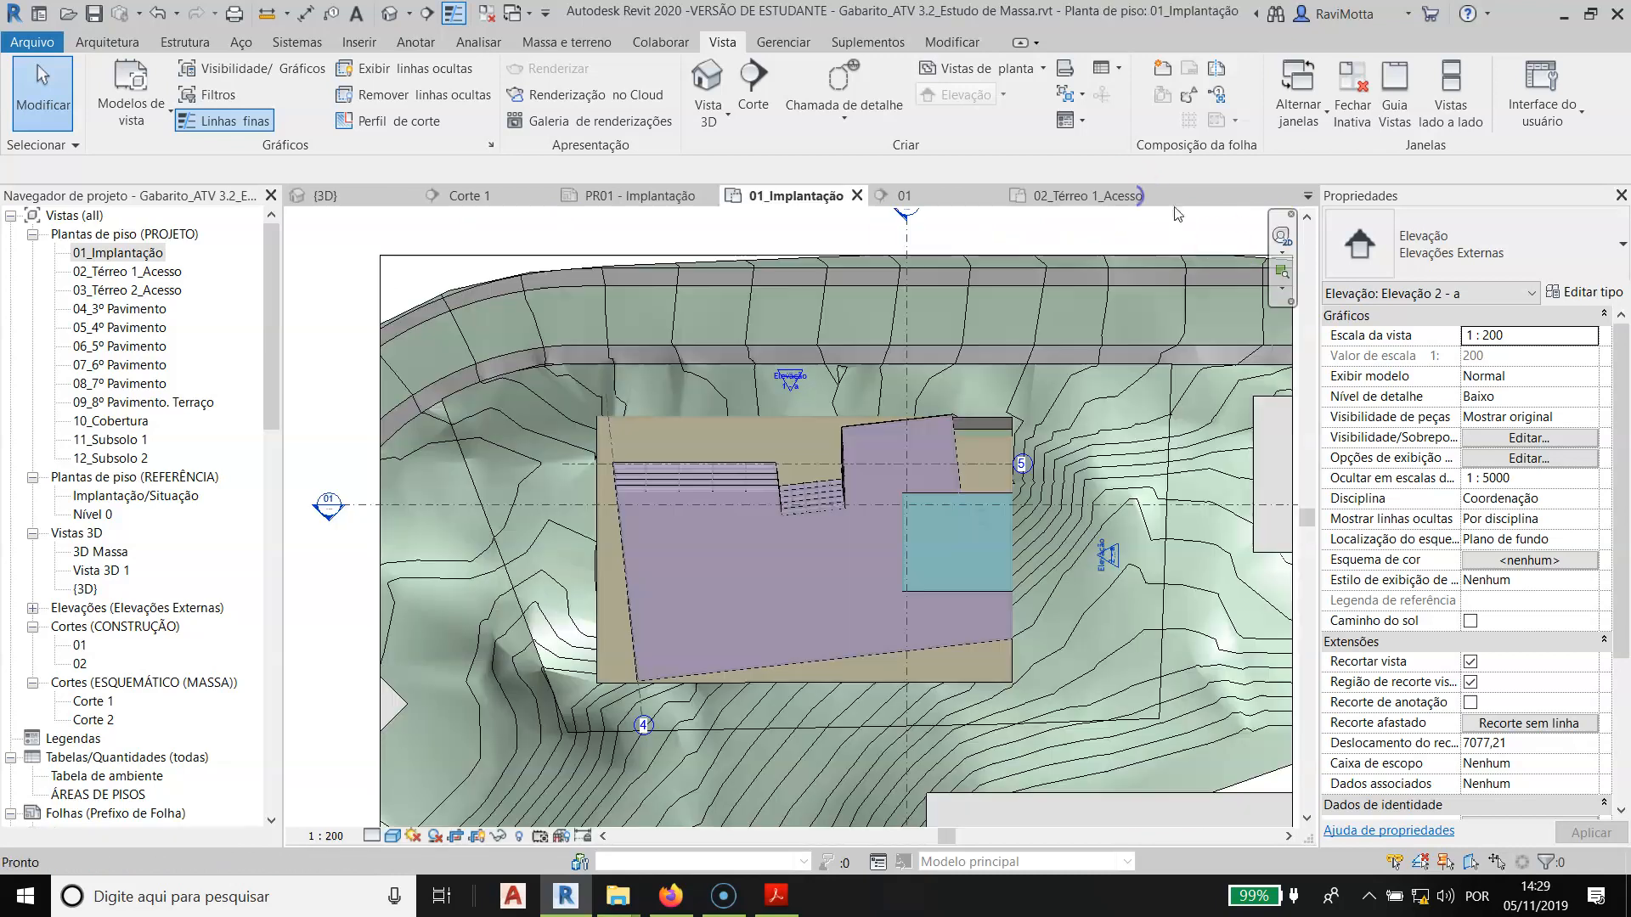
- Move the Elevação 2 - a cut line close to the outside of the building's east wall in 01_Implantação
click(1109, 584)
mouse_move(1109, 584)
mouse_down()
mouse_move(1126, 613)
mouse_move(1016, 615)
mouse_up()
scroll(997, 666, up, 2)
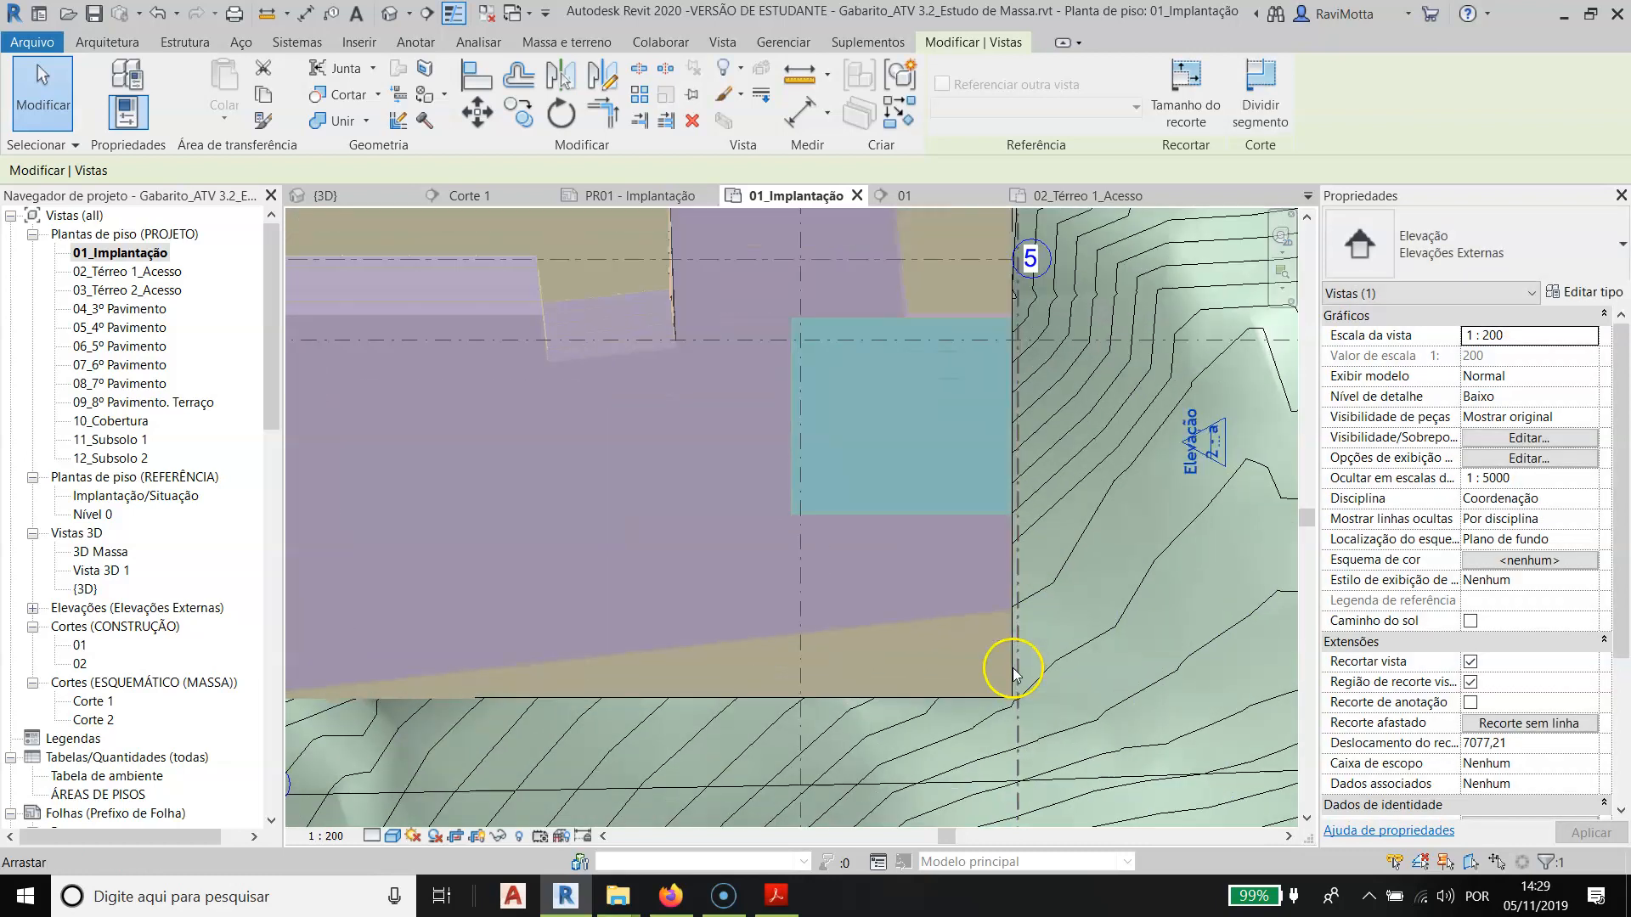
key(Escape)
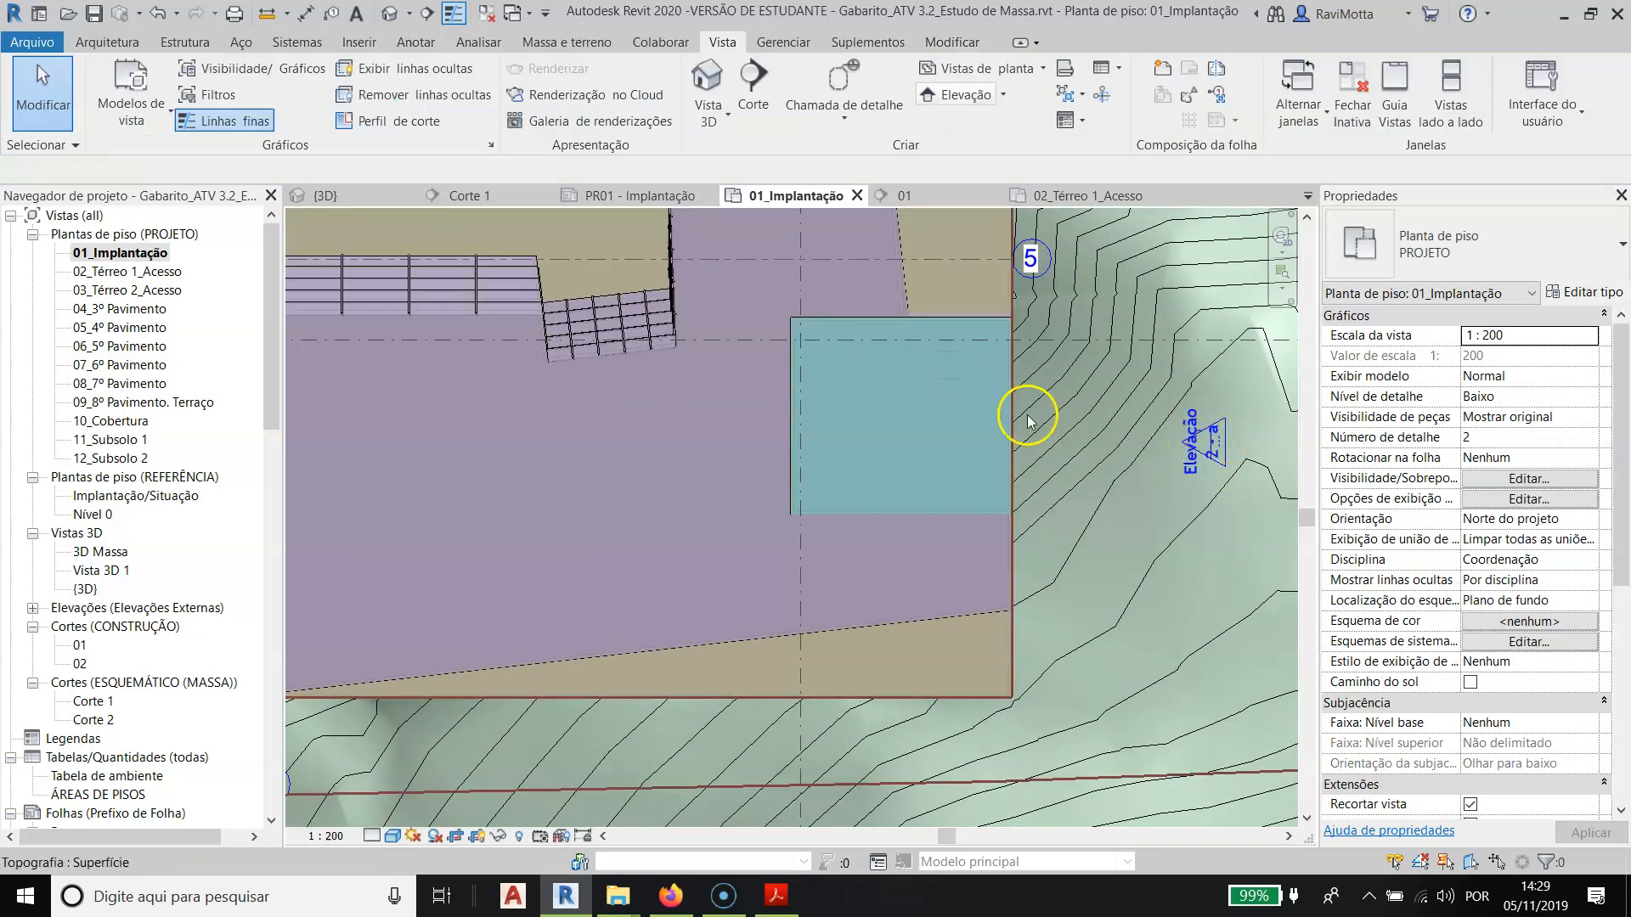
- Check the cut line beside the building, examine the façade and terrain profile in Elevação 2 - a, and close that view
click(1209, 445)
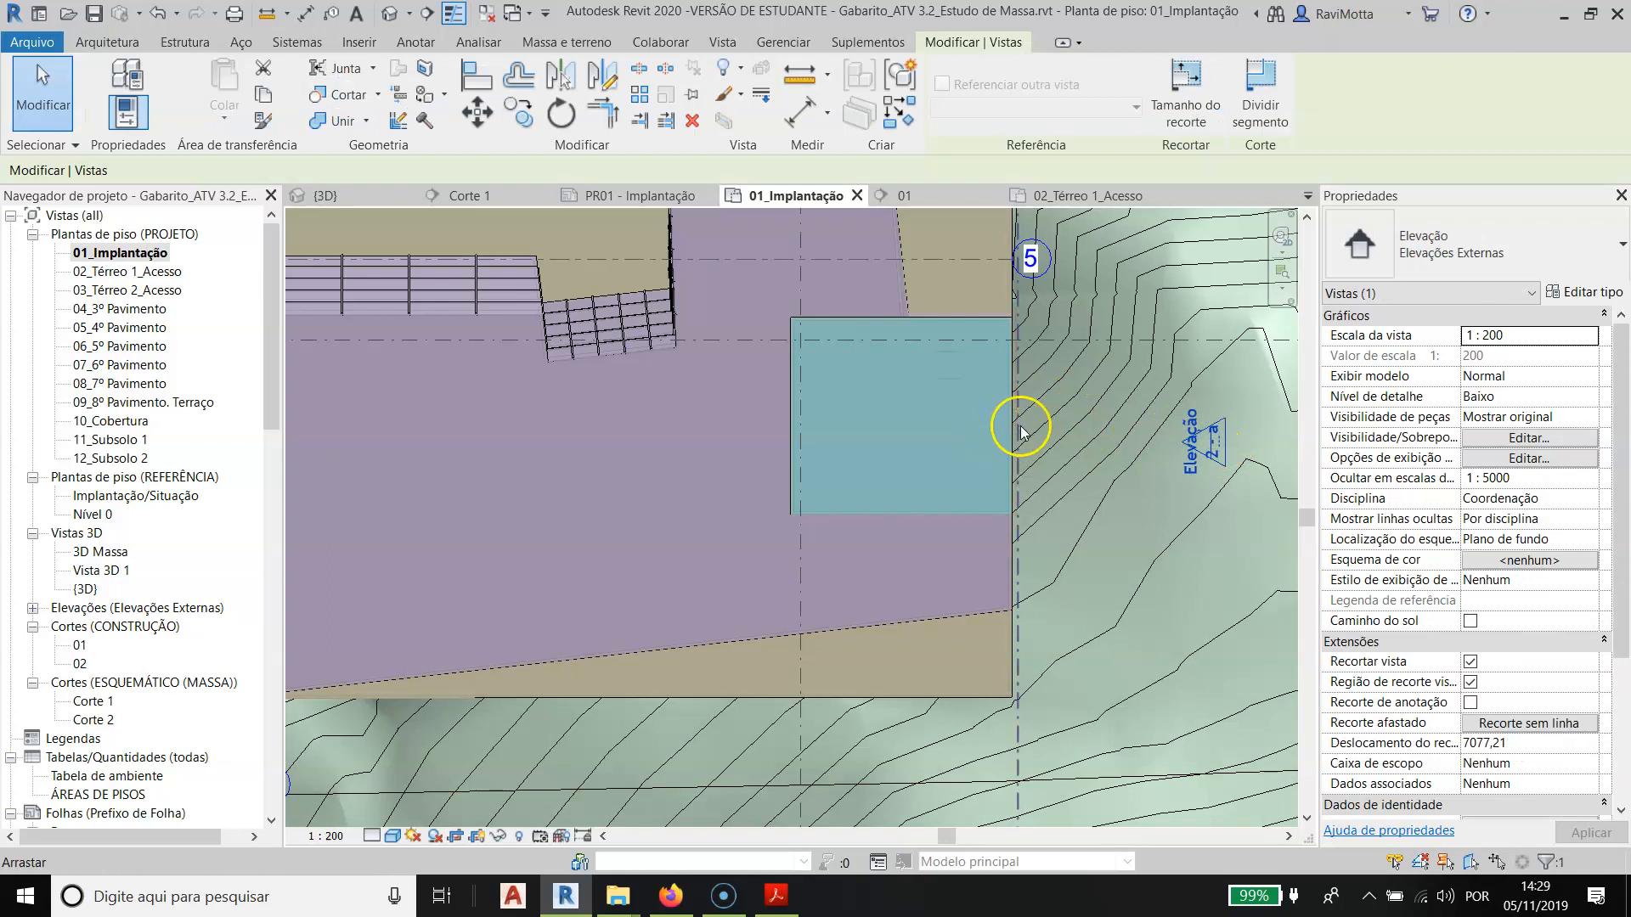
double_click(1207, 437)
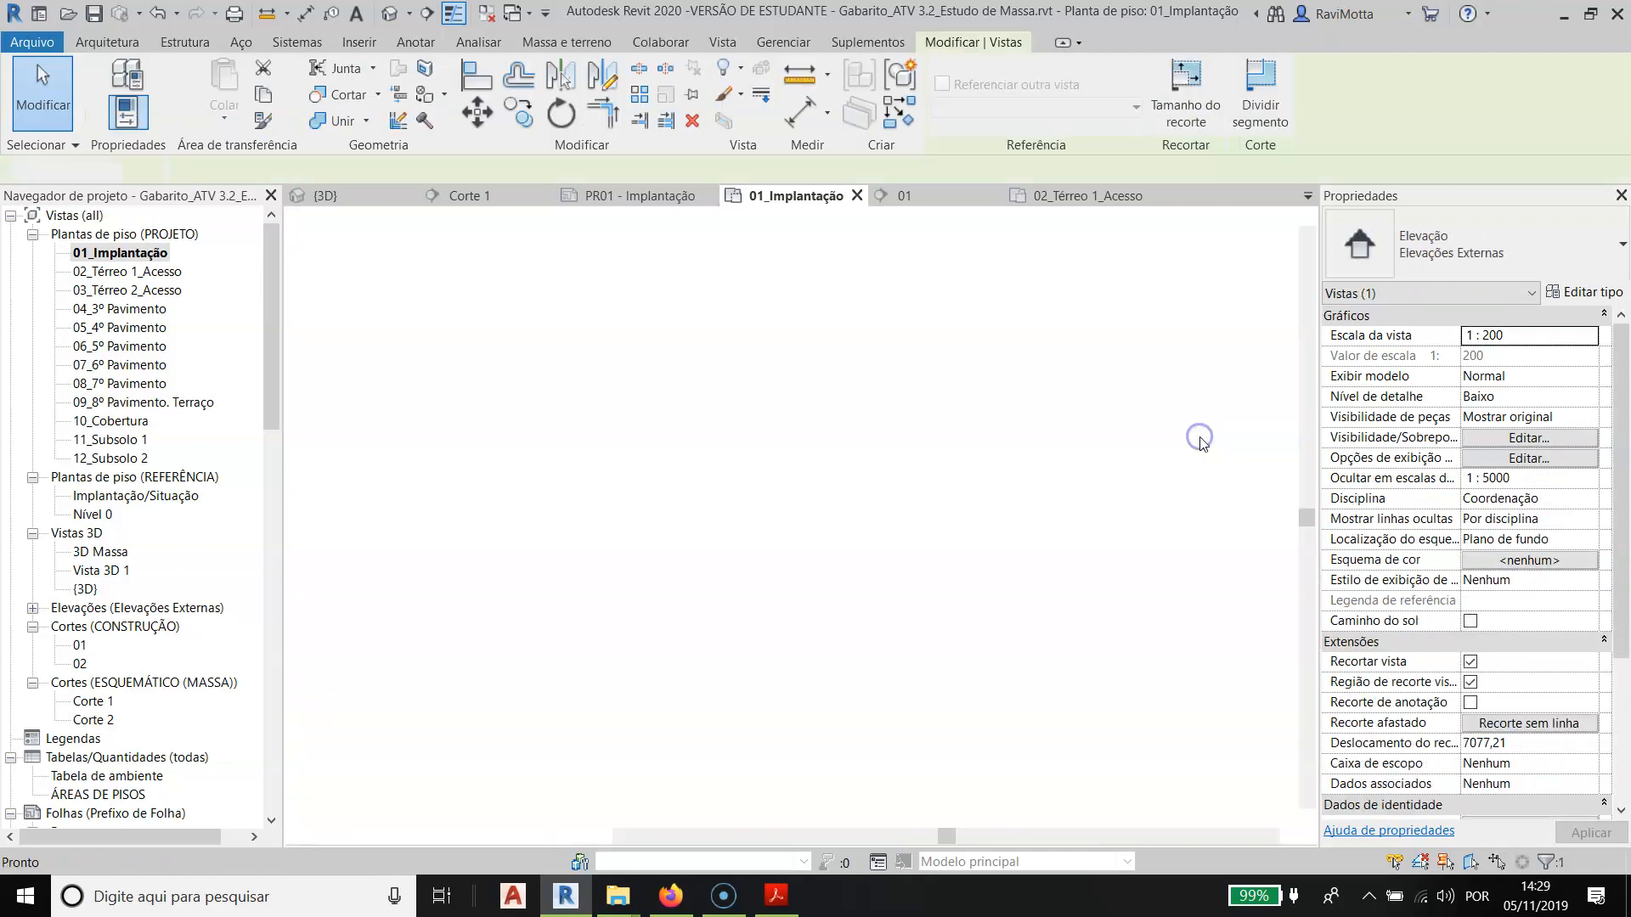
scroll(776, 646, up, 6)
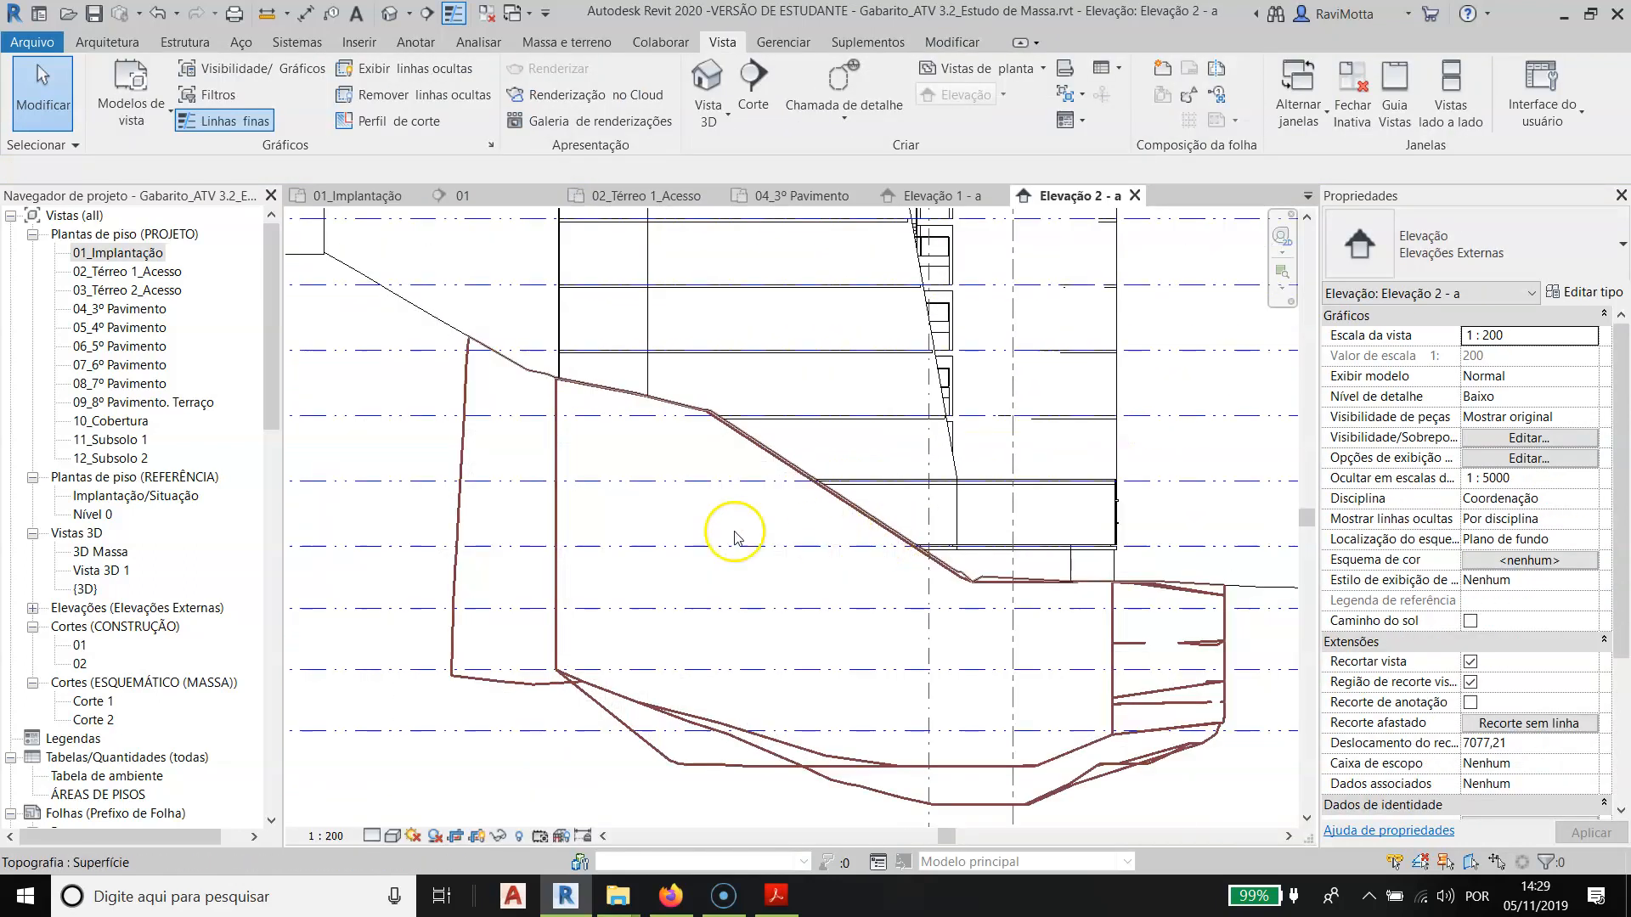
scroll(503, 621, down, 1)
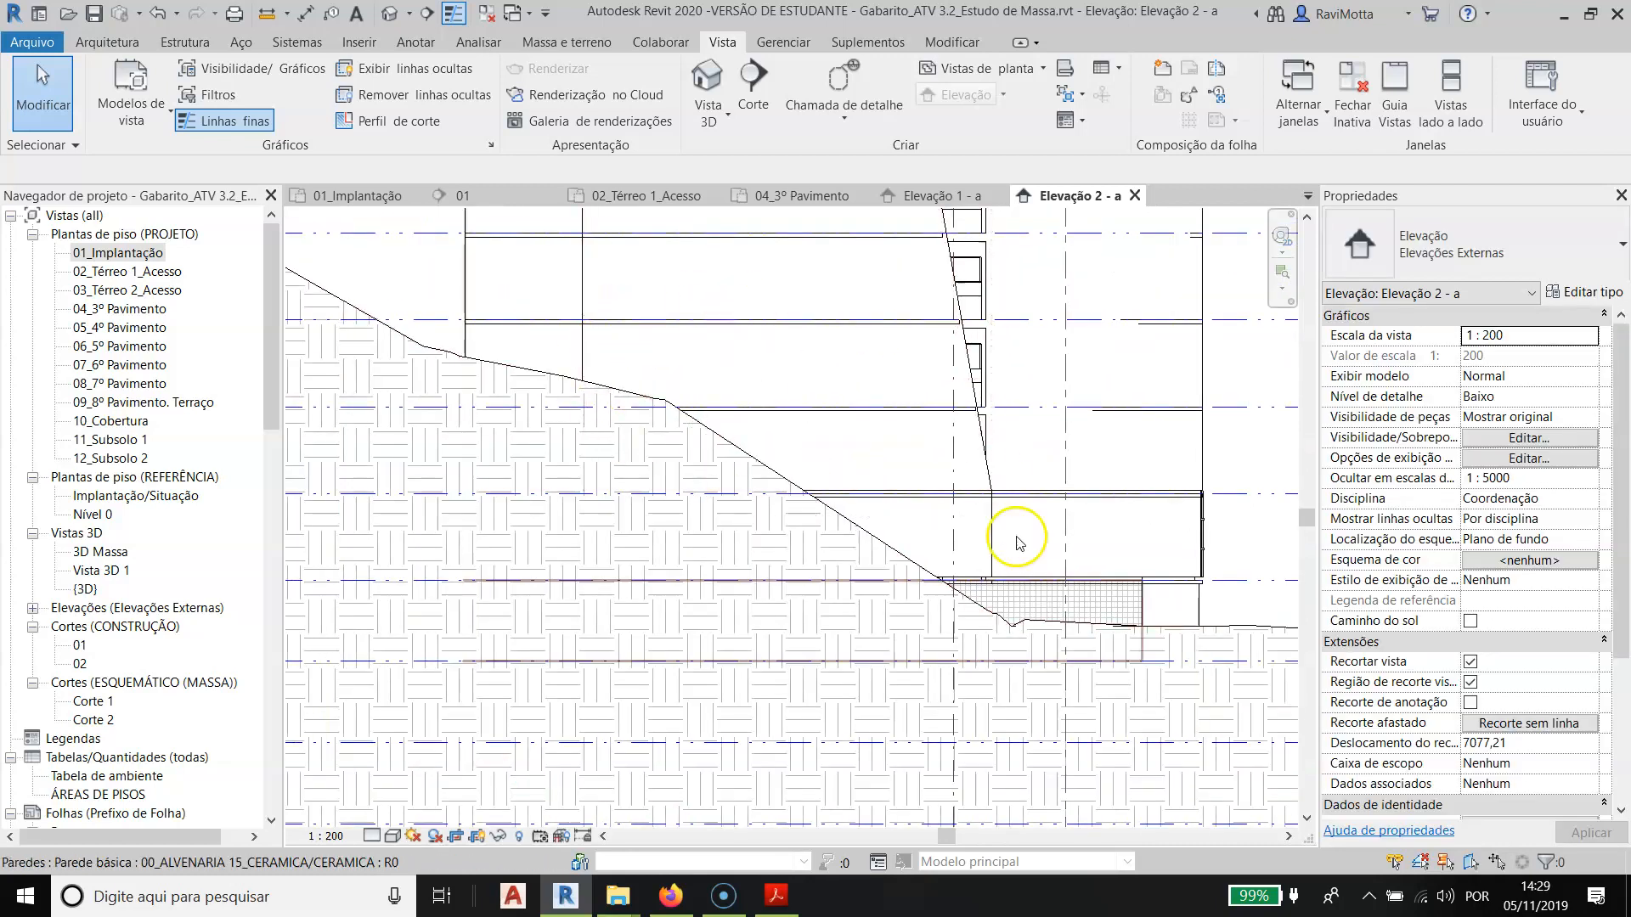
key(alt+Tab)
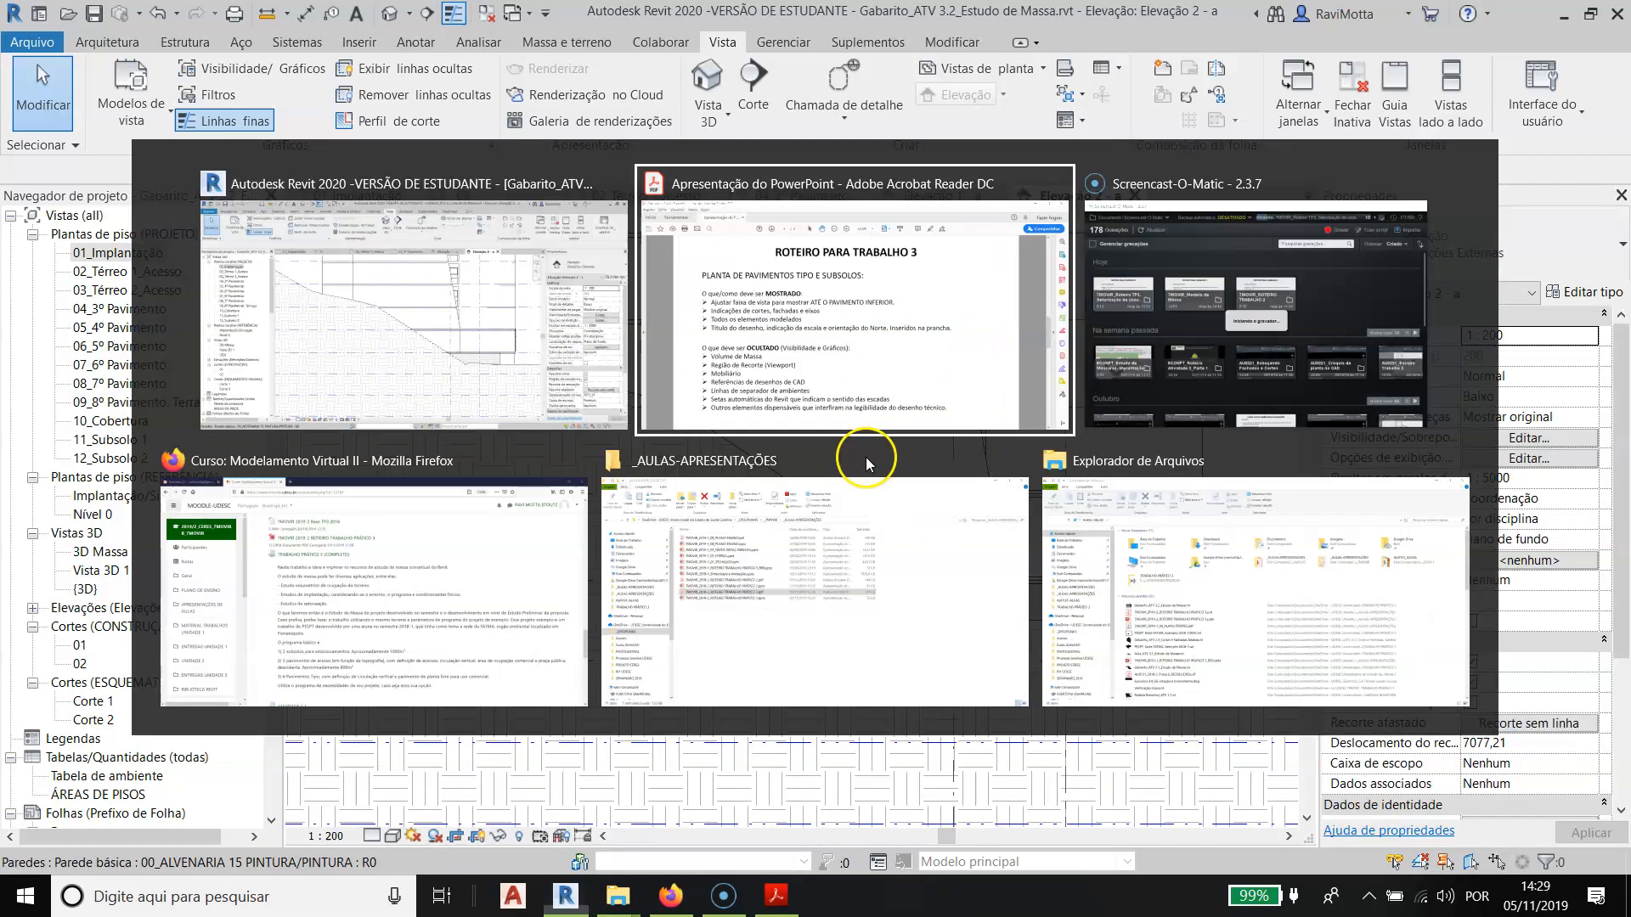
key(alt+Tab)
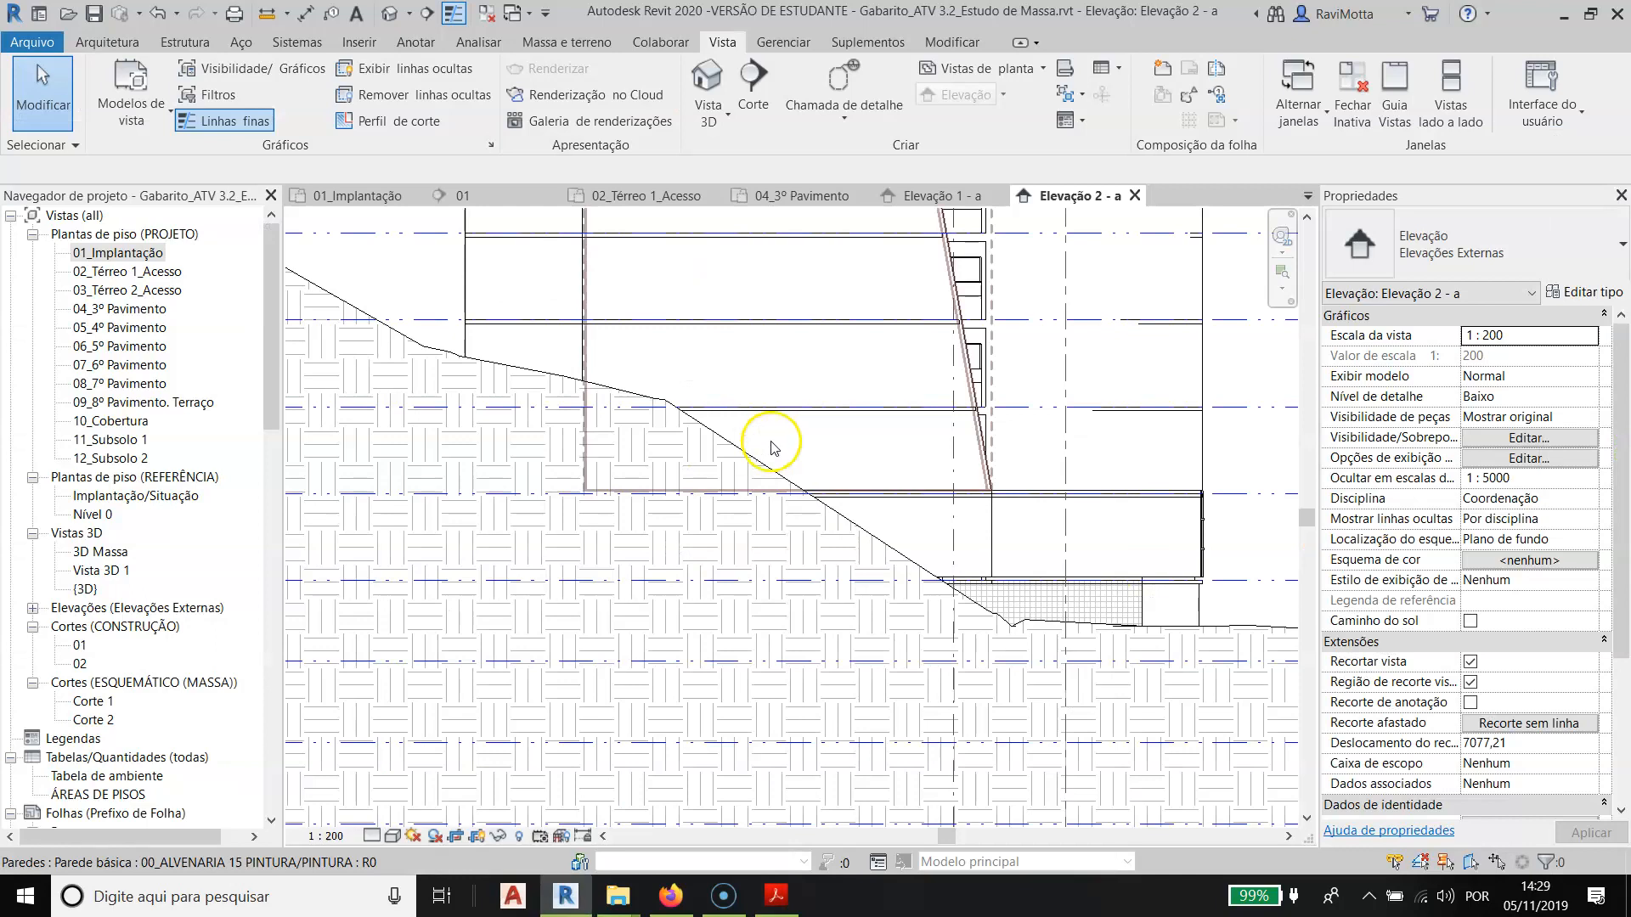
click(1135, 196)
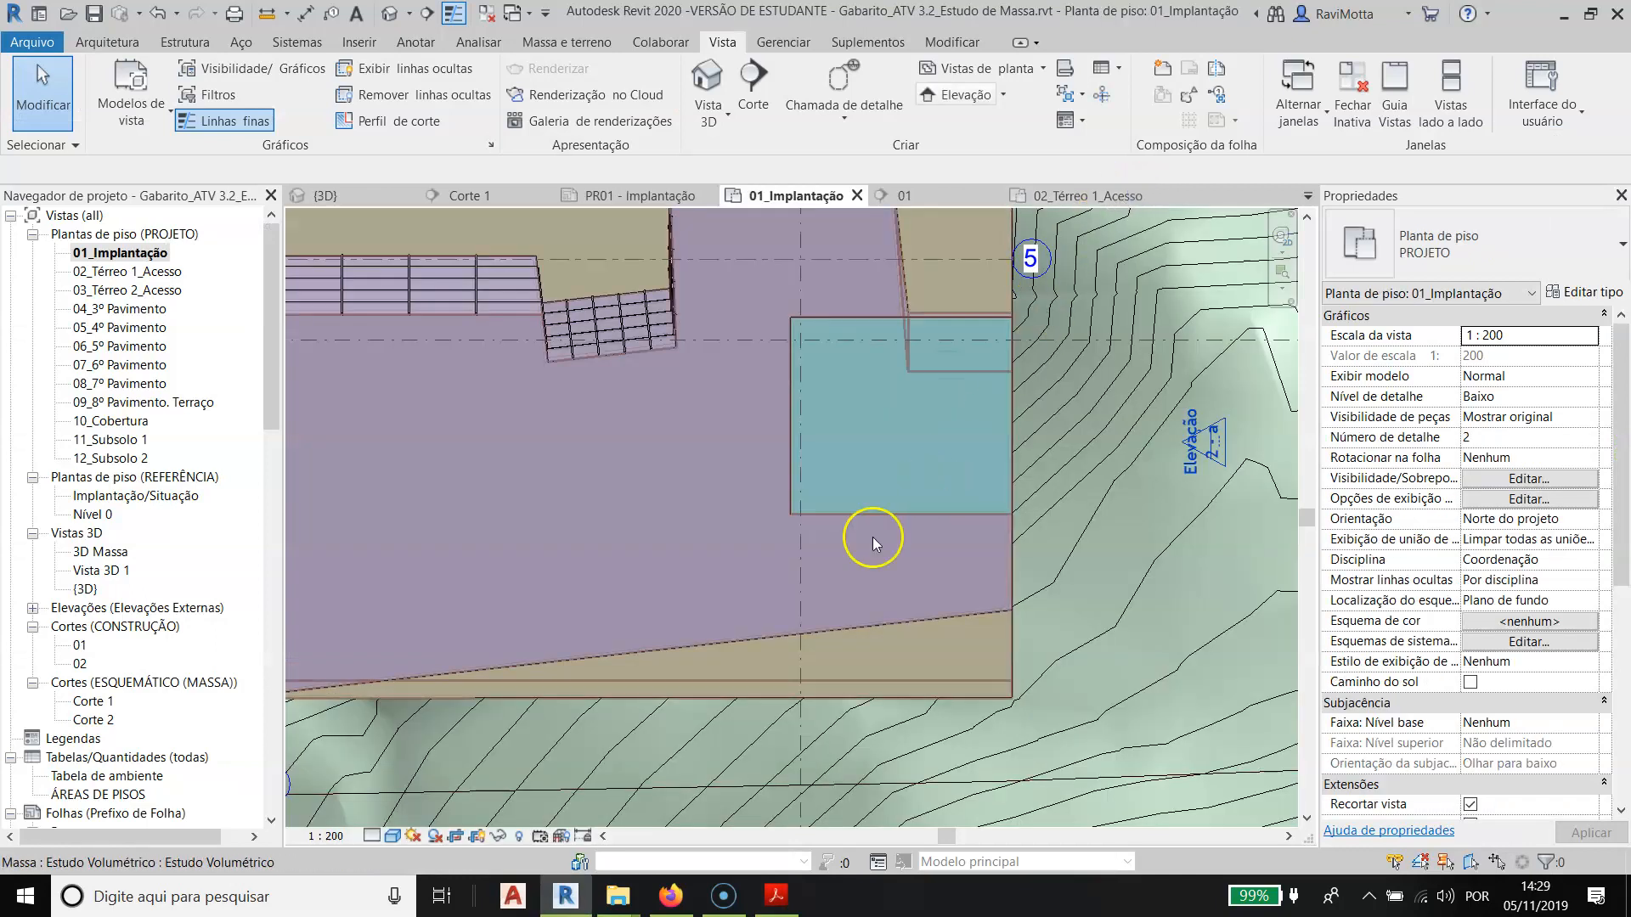
- Try the Elevação 2 - a cut line just inside the building's east wall in 01_Implantação
mouse_move(879, 613)
middle_down()
mouse_move(916, 522)
mouse_move(913, 578)
middle_up()
click(1095, 483)
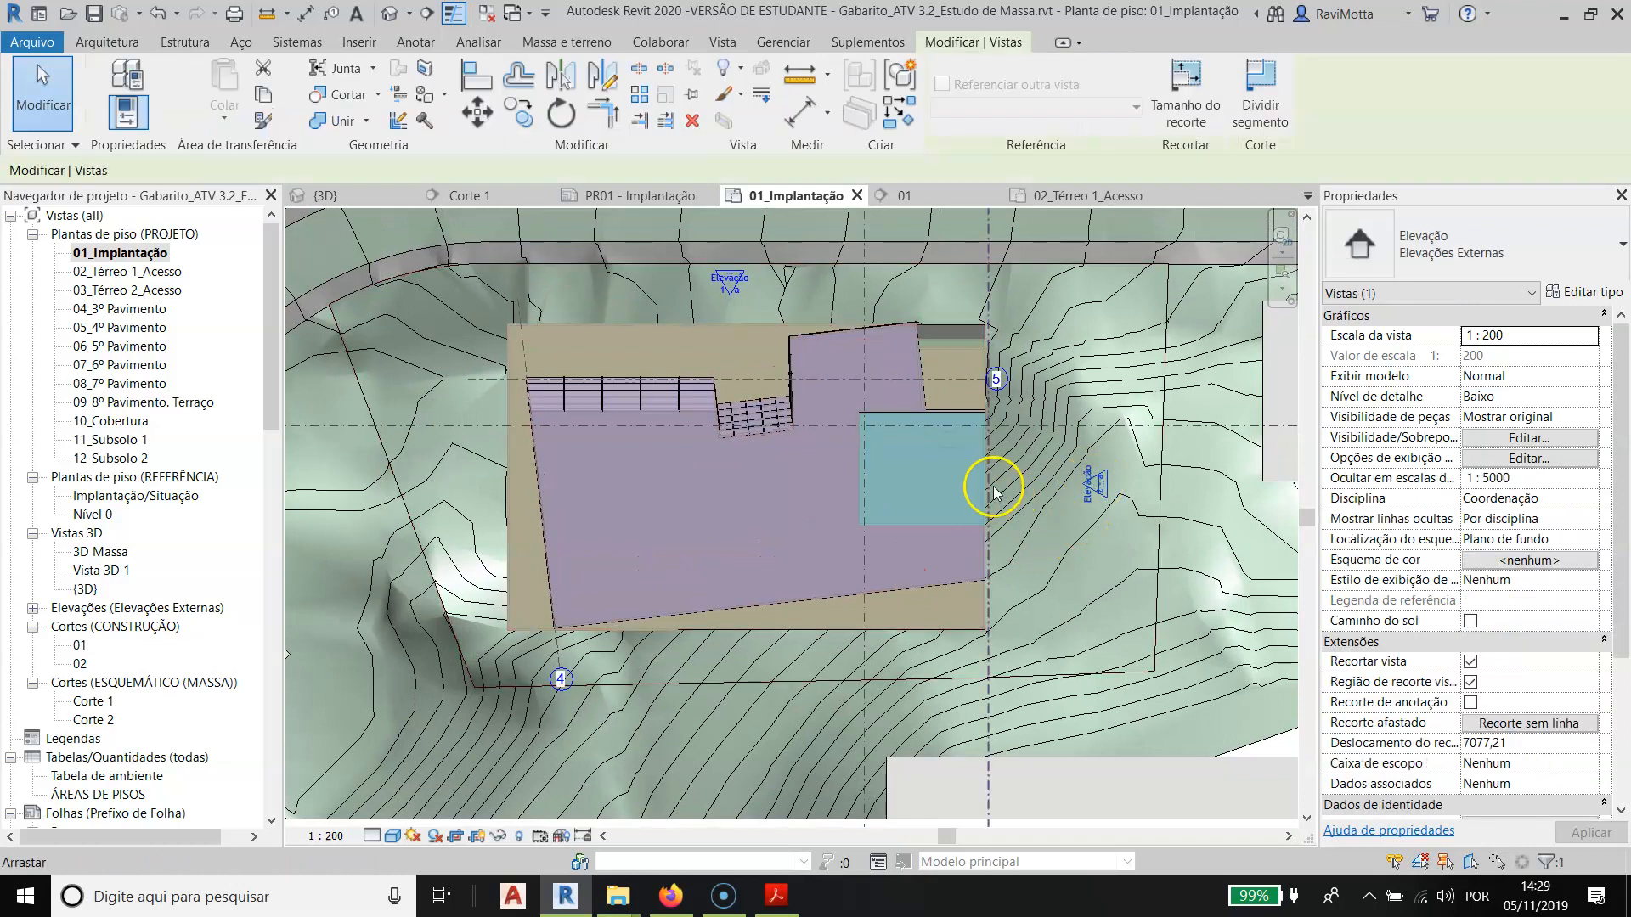
drag(991, 658, 989, 657)
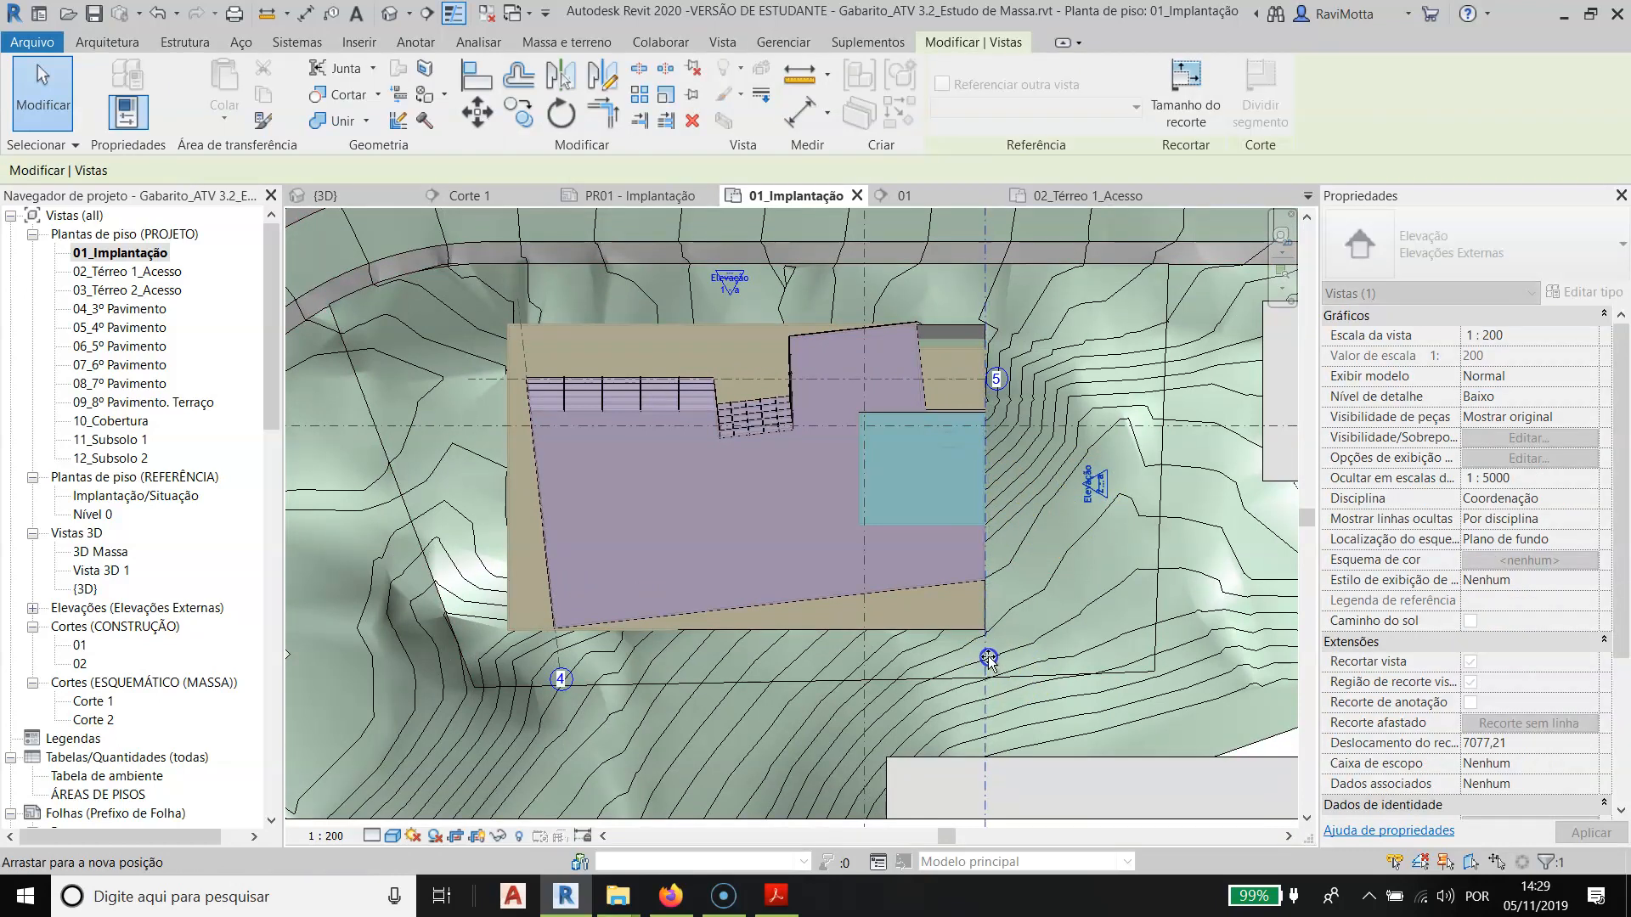
drag(987, 661, 986, 660)
scroll(1029, 601, up, 3)
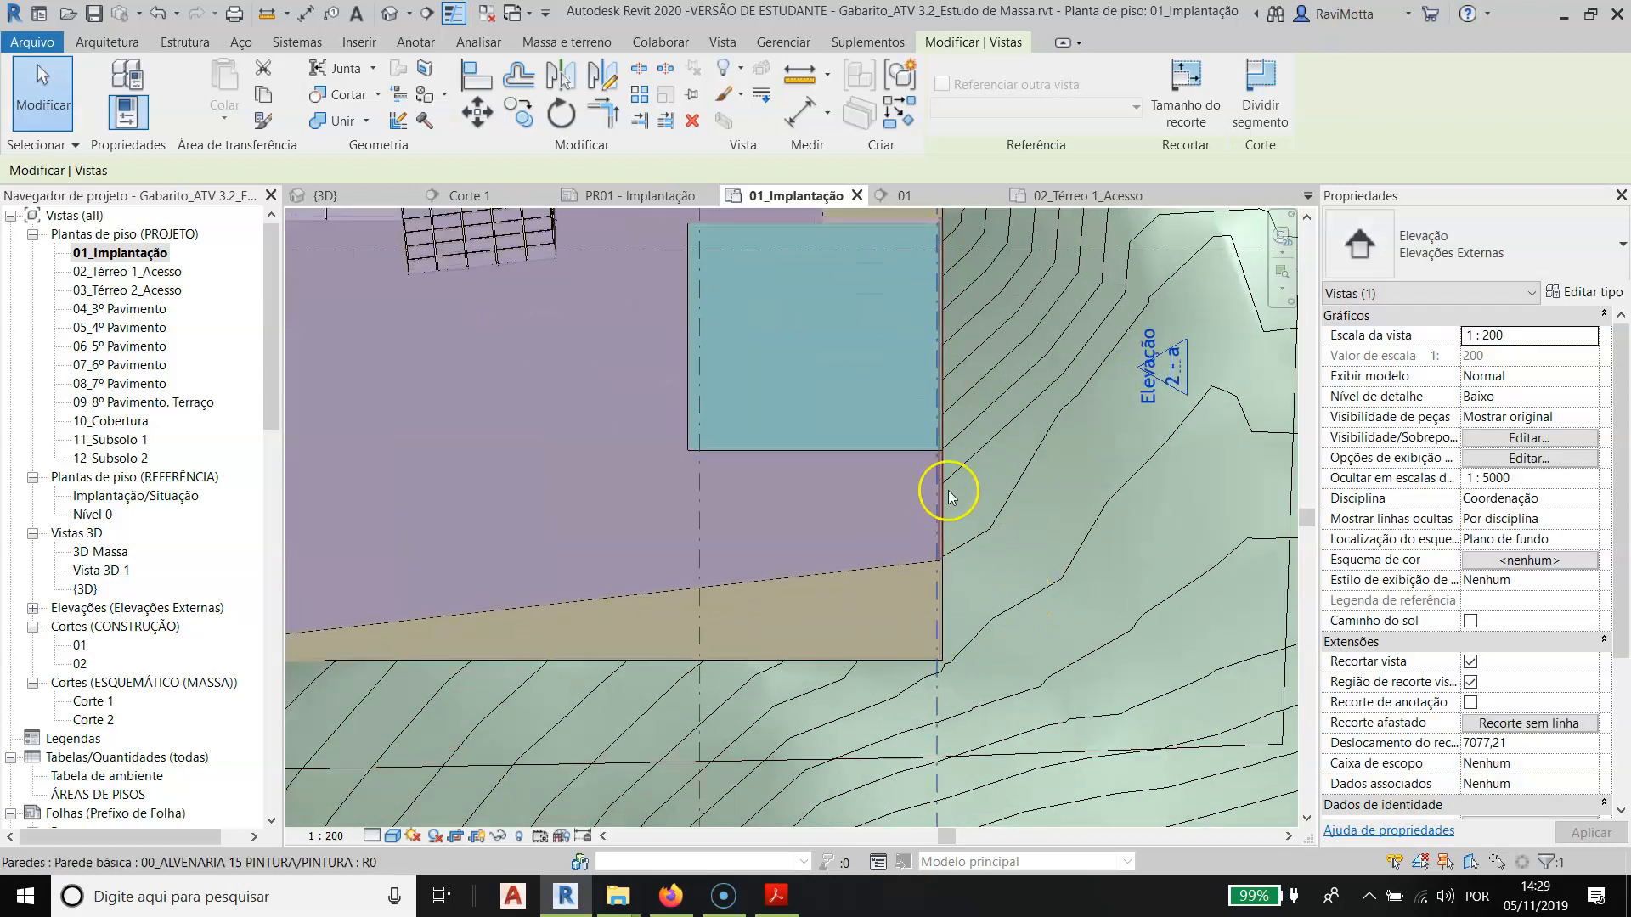
scroll(829, 427, down, 2)
middle_drag(838, 405, 829, 517)
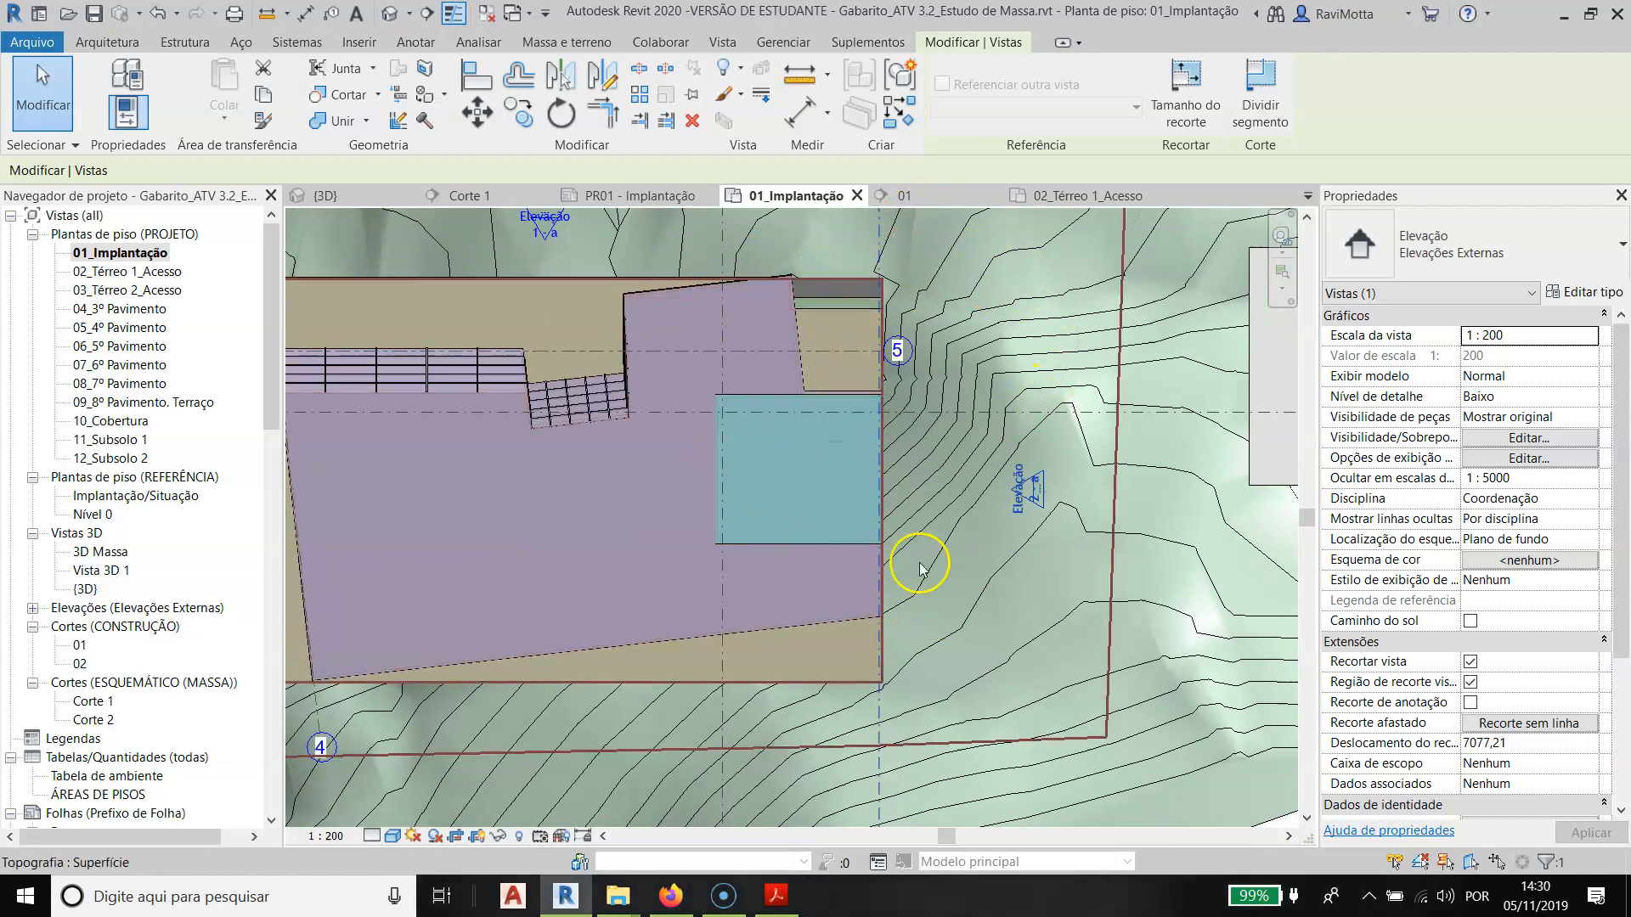
- Open Elevação 2 - a, examine how the building's interior is cut from the basements to the roof, and close the view
double_click(1028, 488)
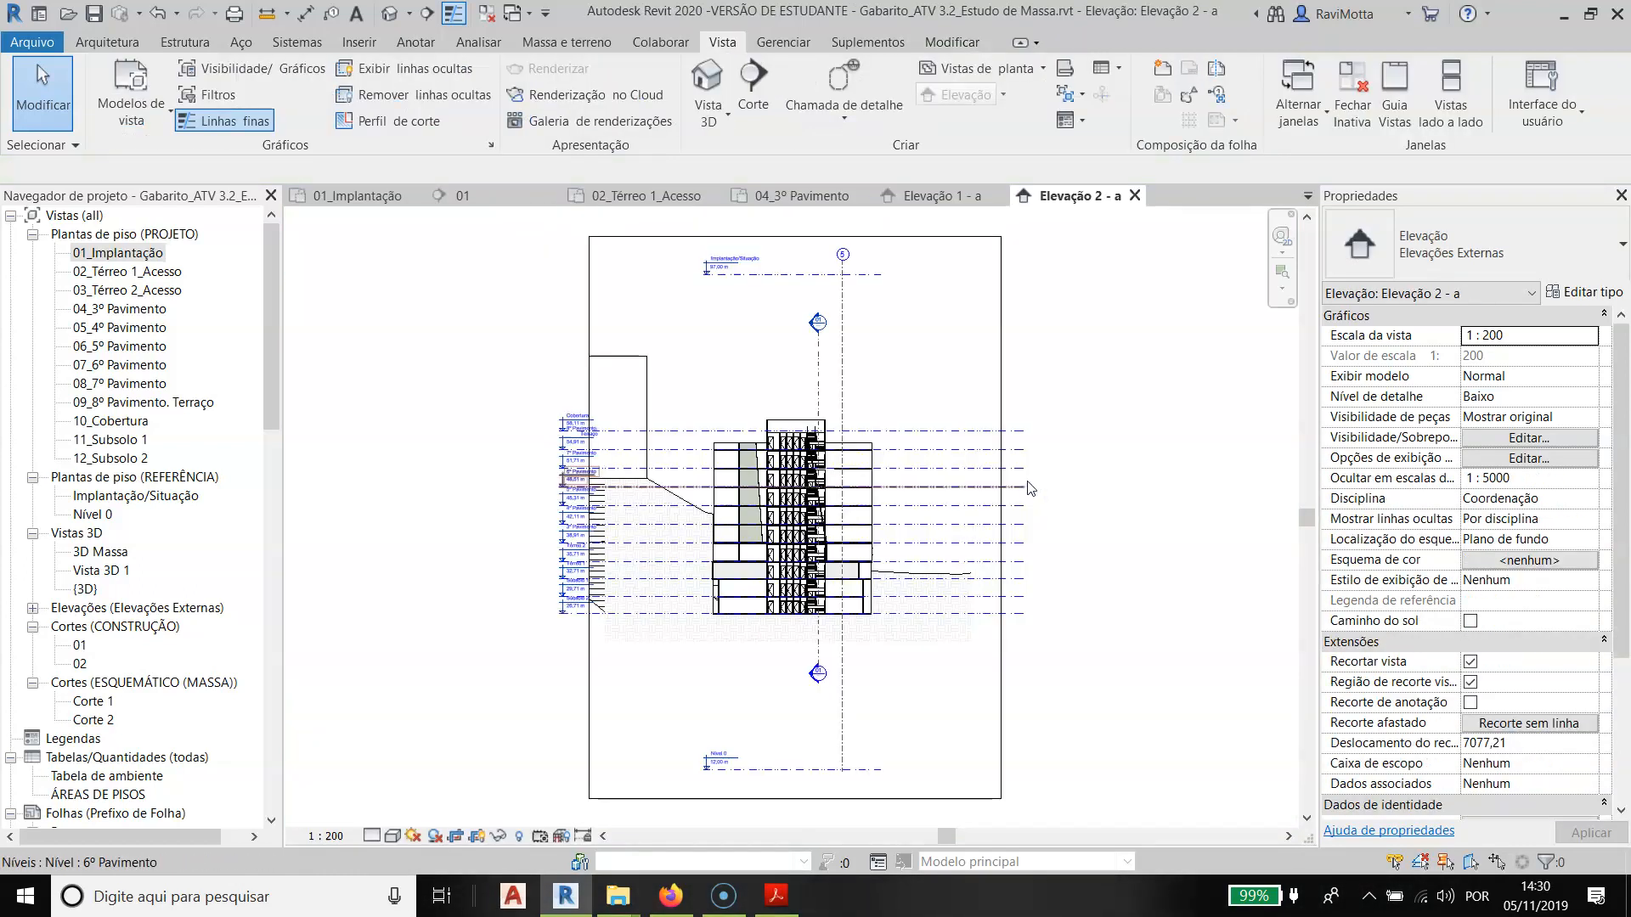
scroll(836, 650, up, 5)
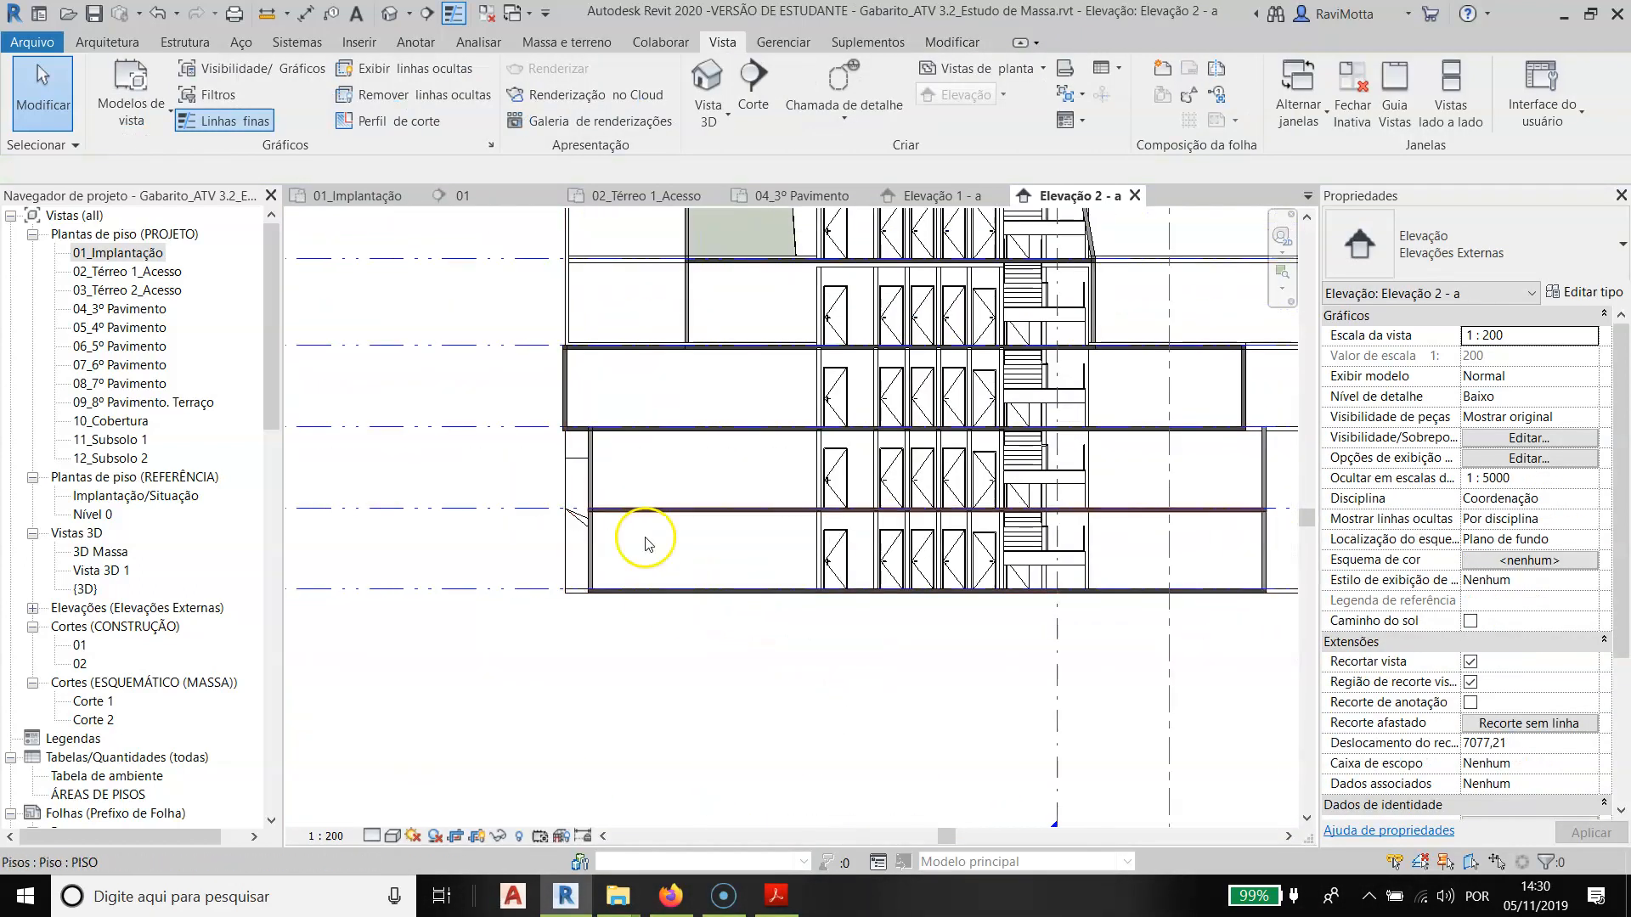
middle_drag(989, 707, 839, 754)
scroll(953, 429, down, 1)
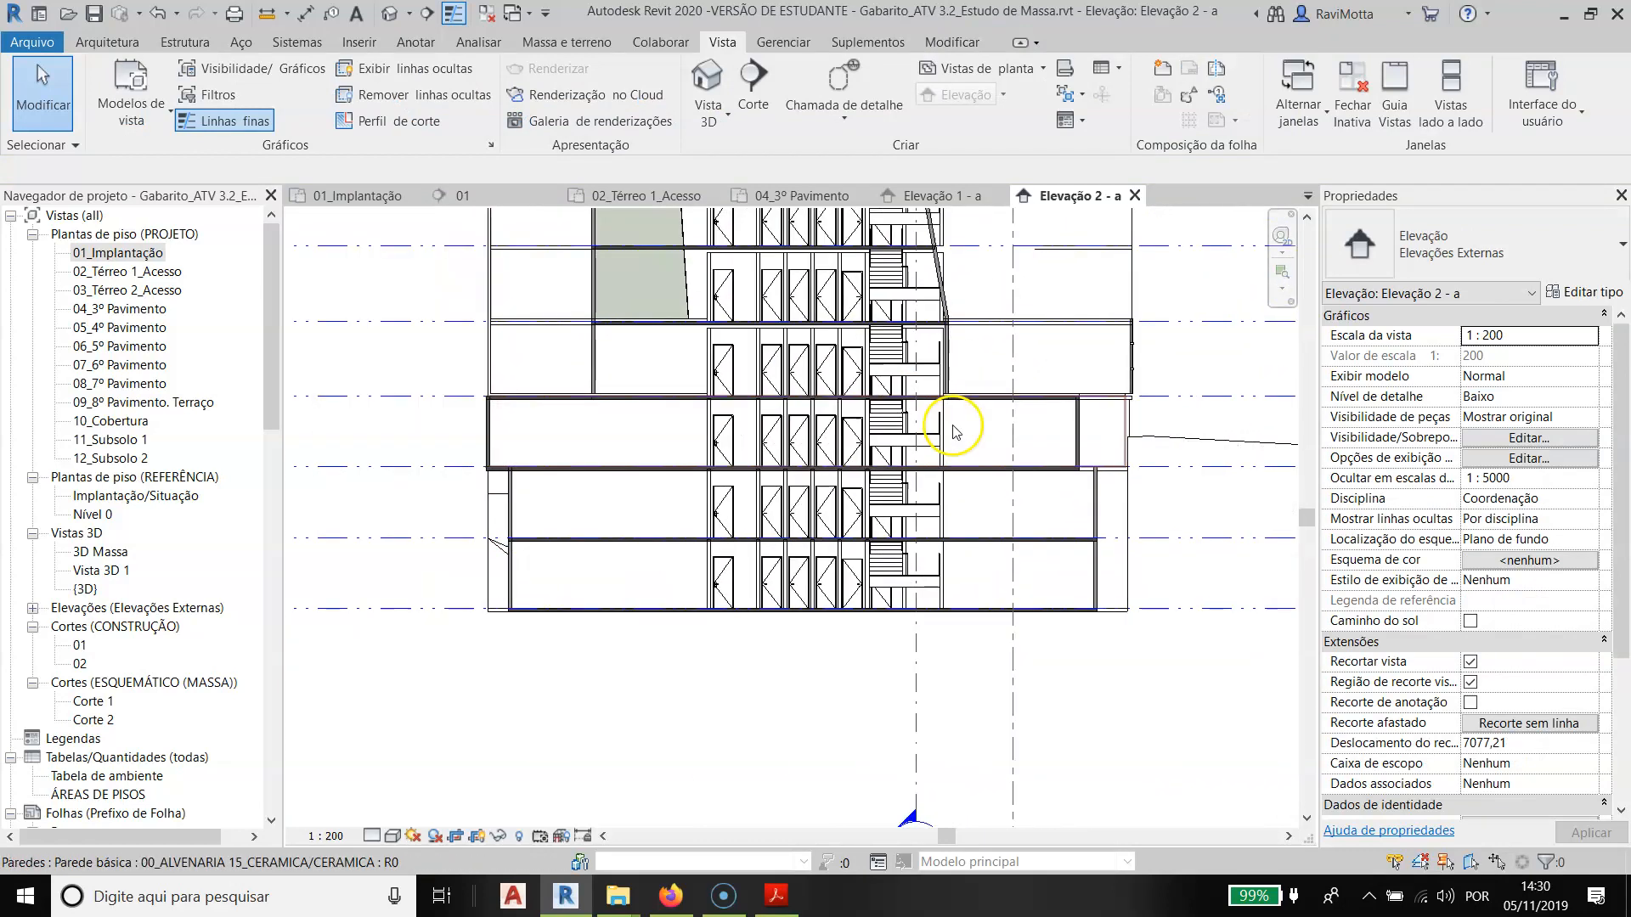
scroll(956, 442, down, 2)
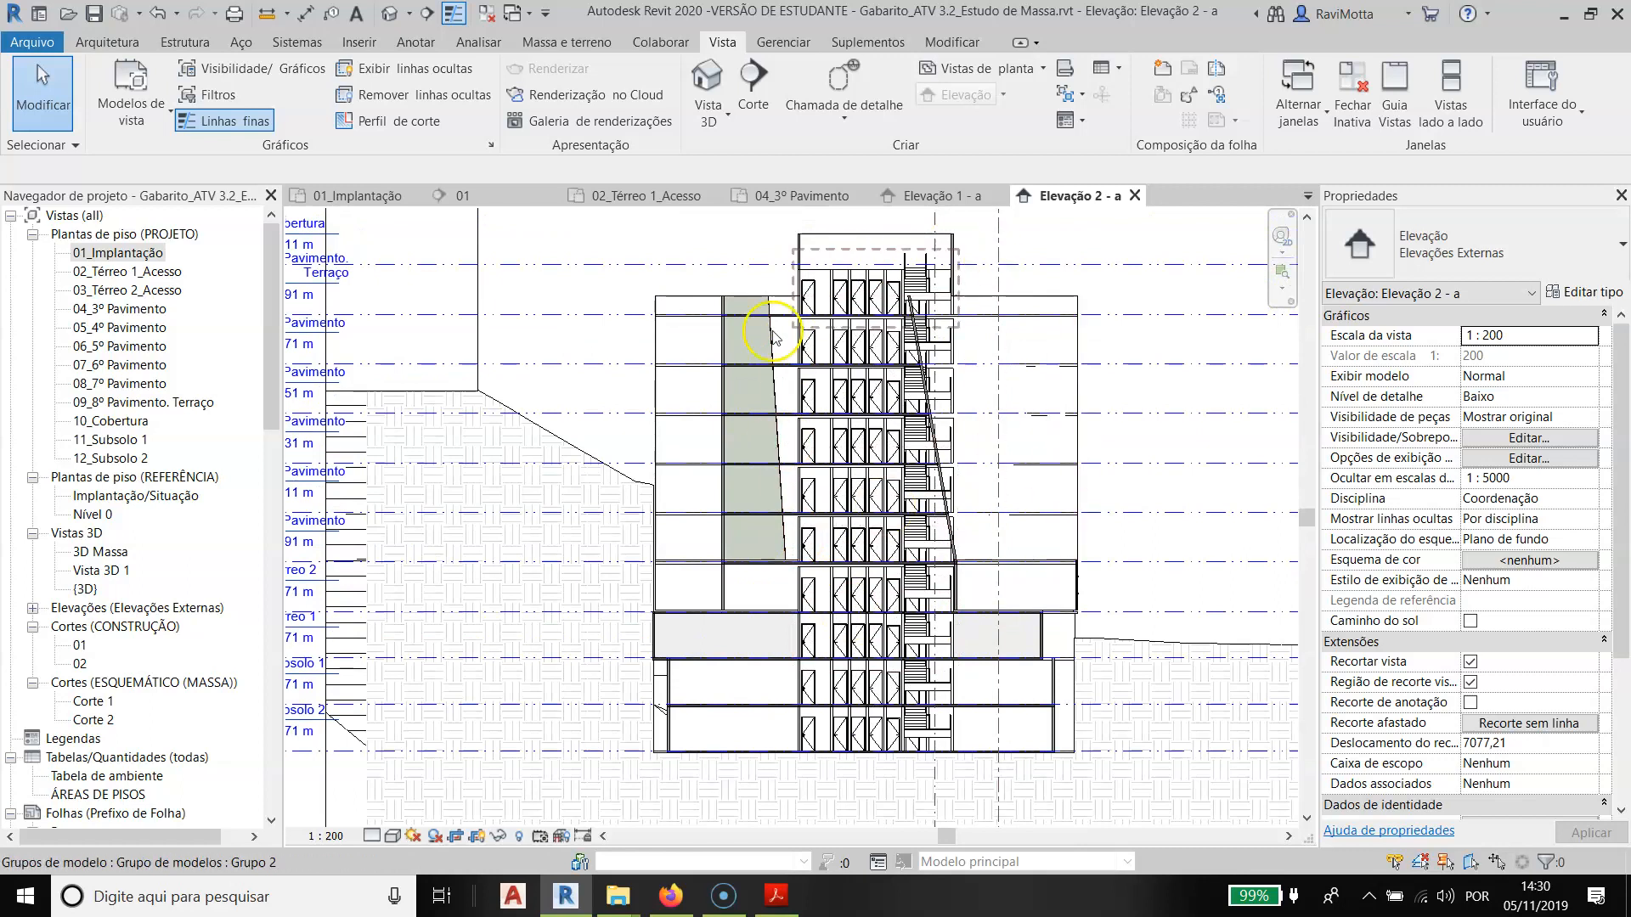
key(alt)
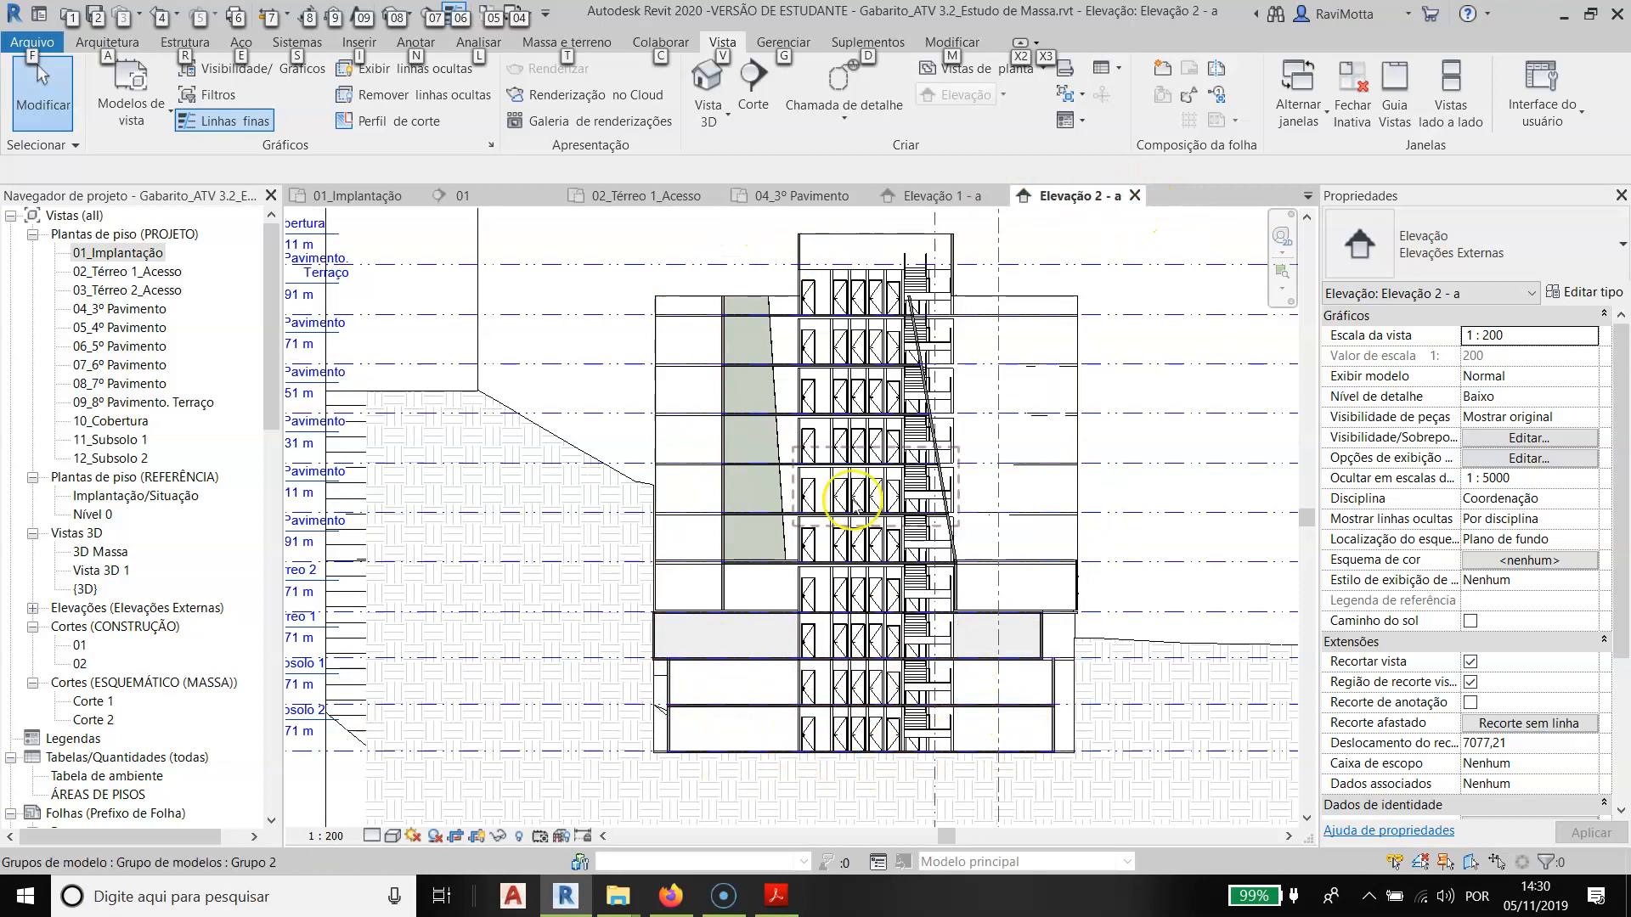
click(1135, 196)
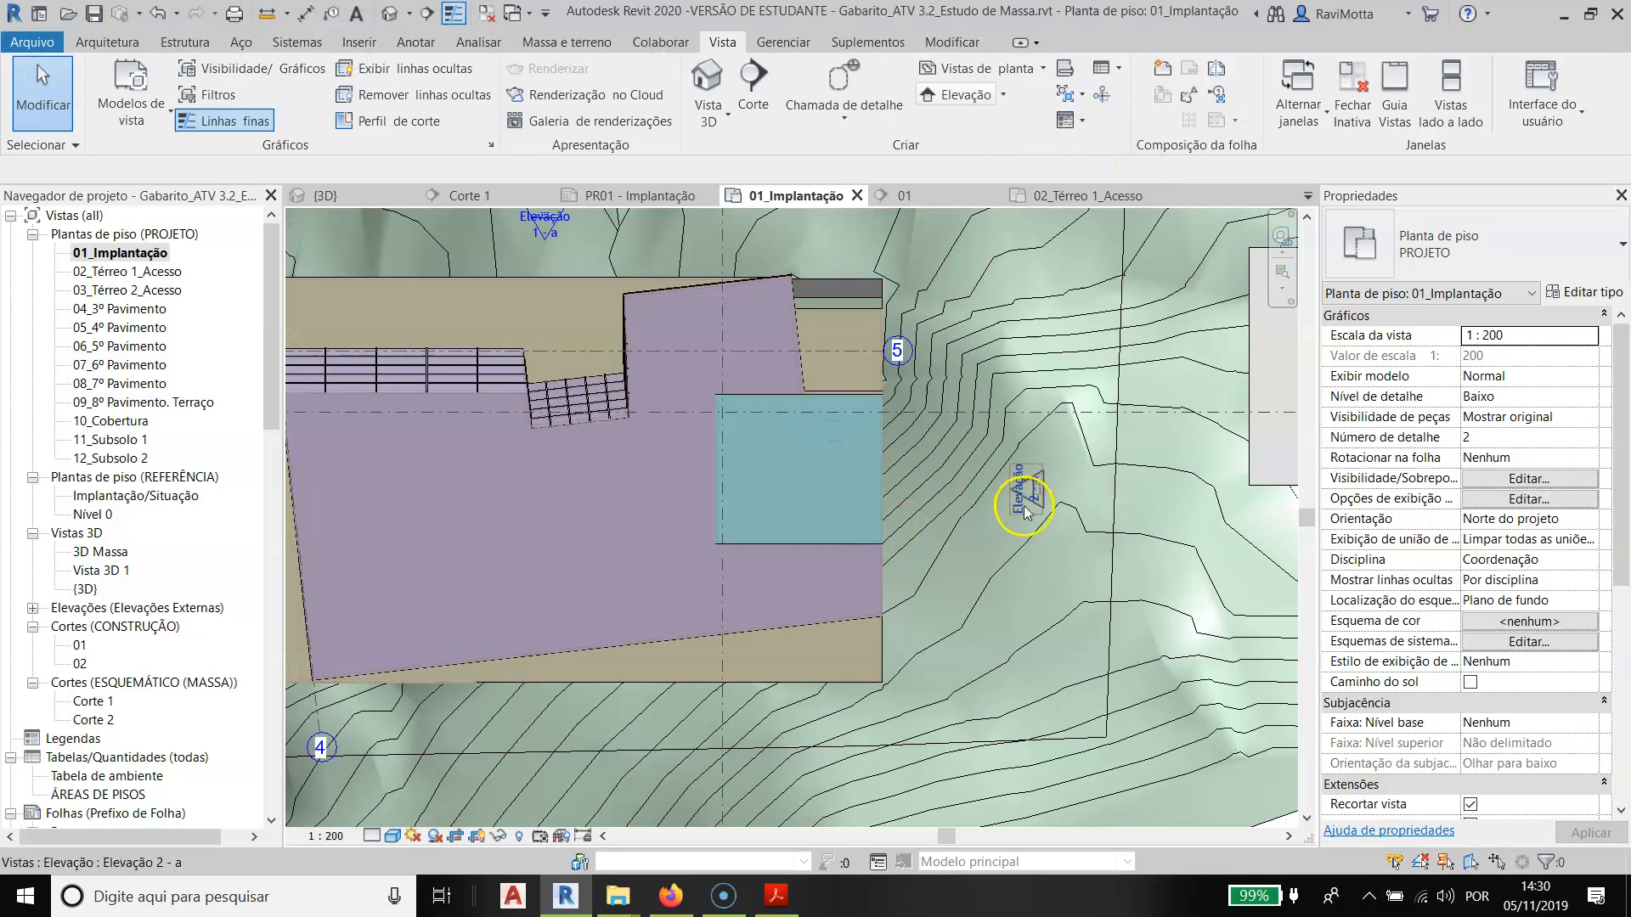
- Bring the Elevação 2 - a cut line back to just outside the building's east wall in 01_Implantação
click(975, 506)
click(888, 691)
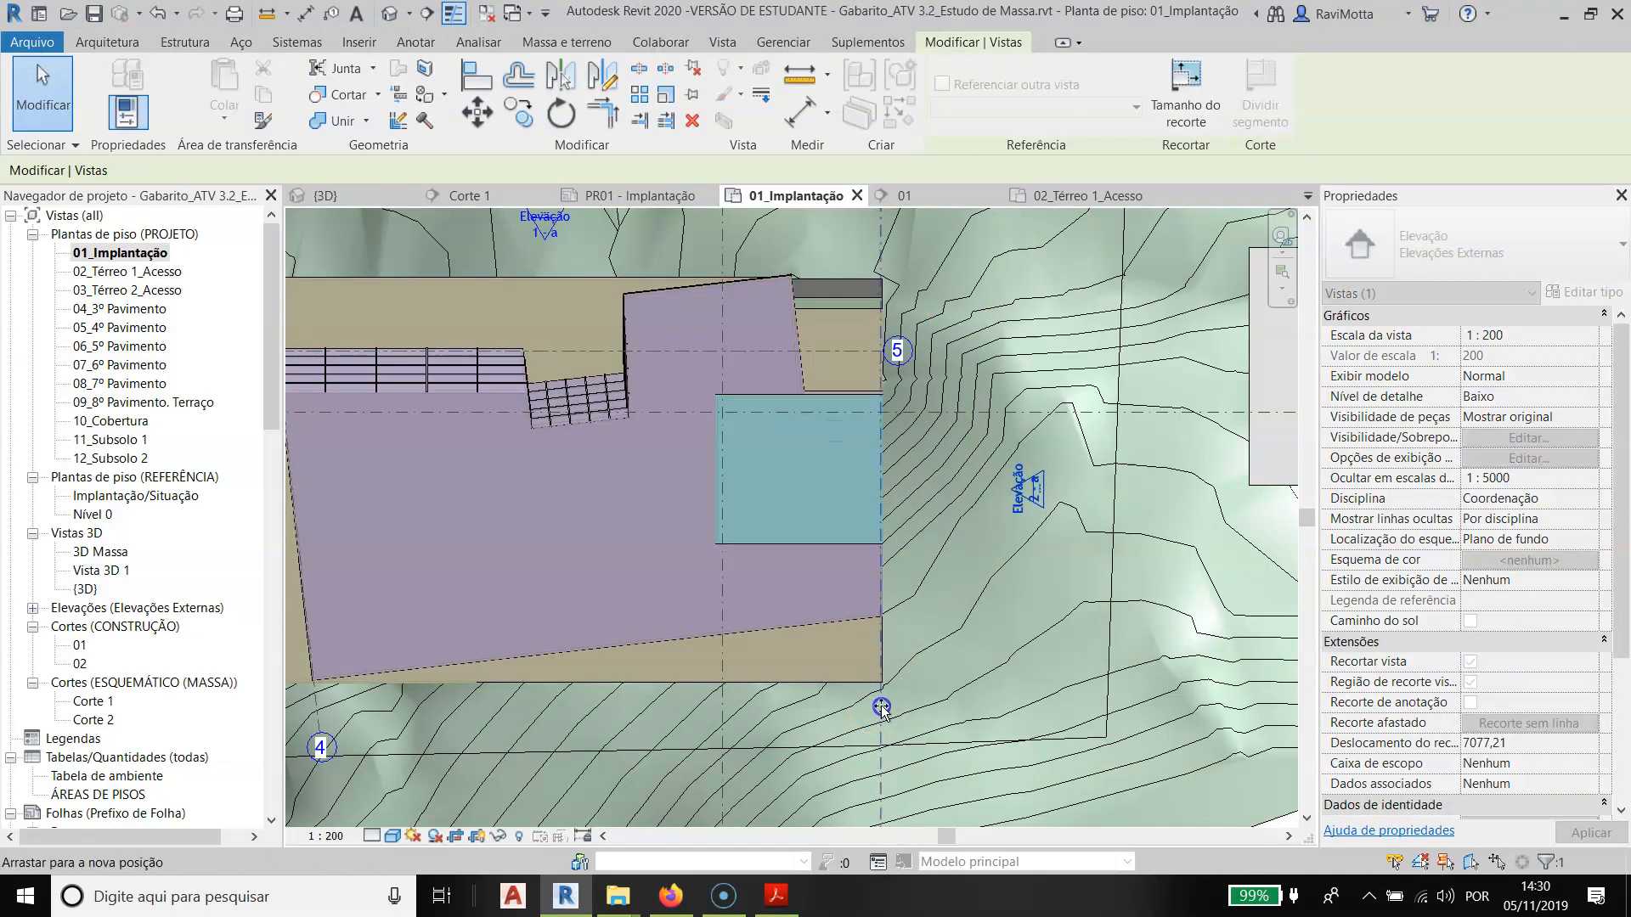
drag(886, 708, 885, 710)
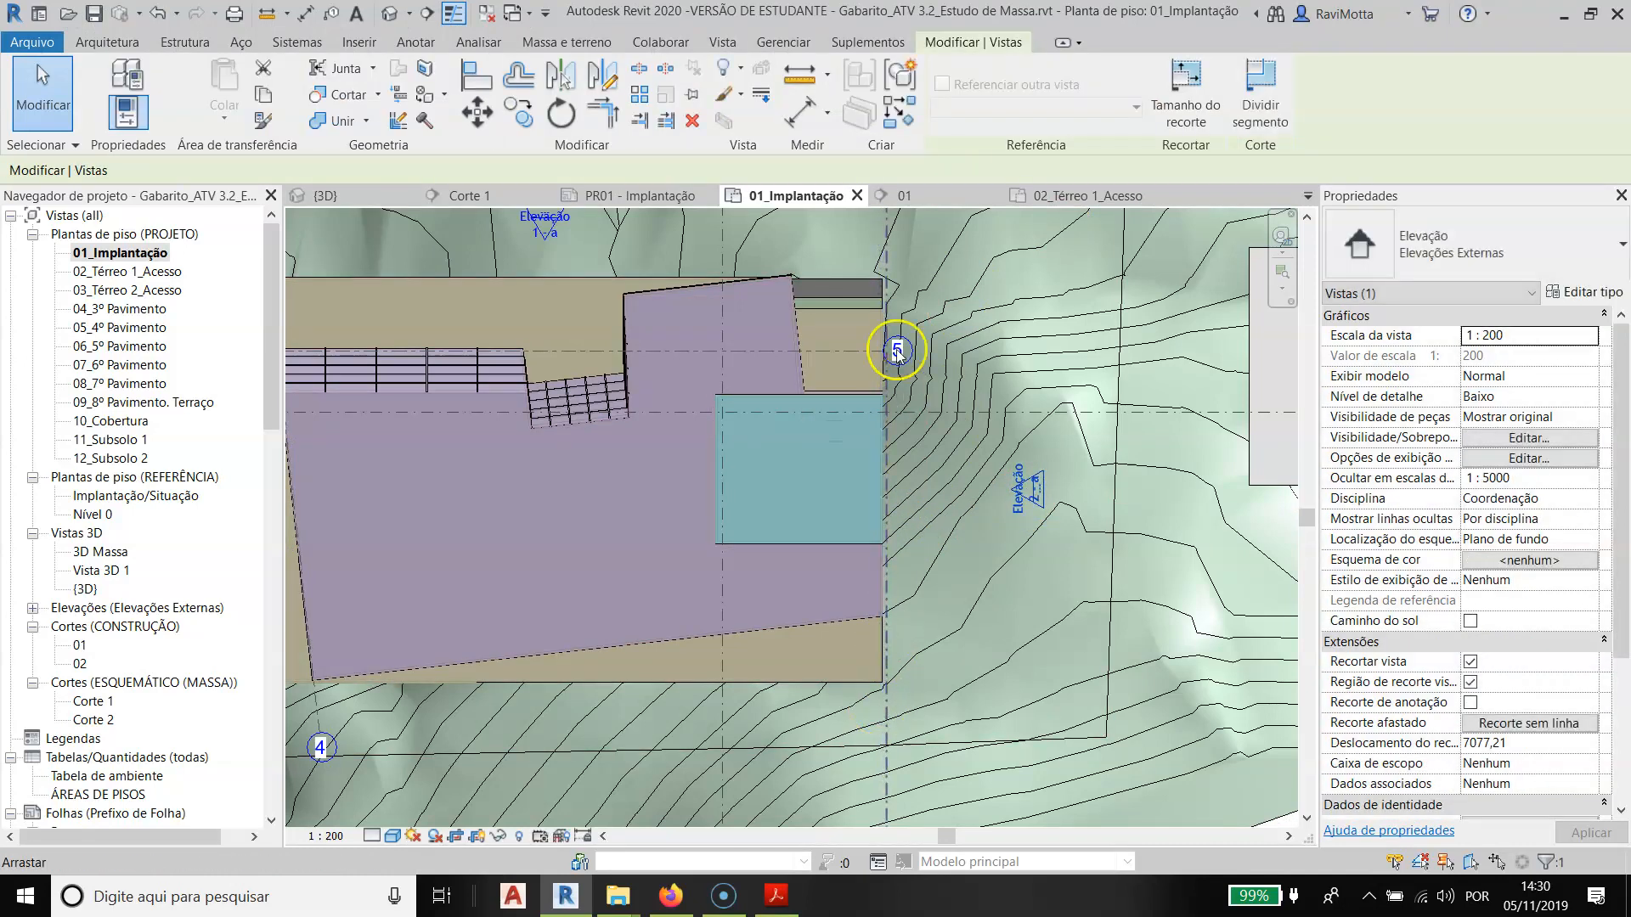
- Open Elevação 2 - a again from its mark and examine the façade, levels and terrain profile
click(1055, 483)
double_click(1028, 494)
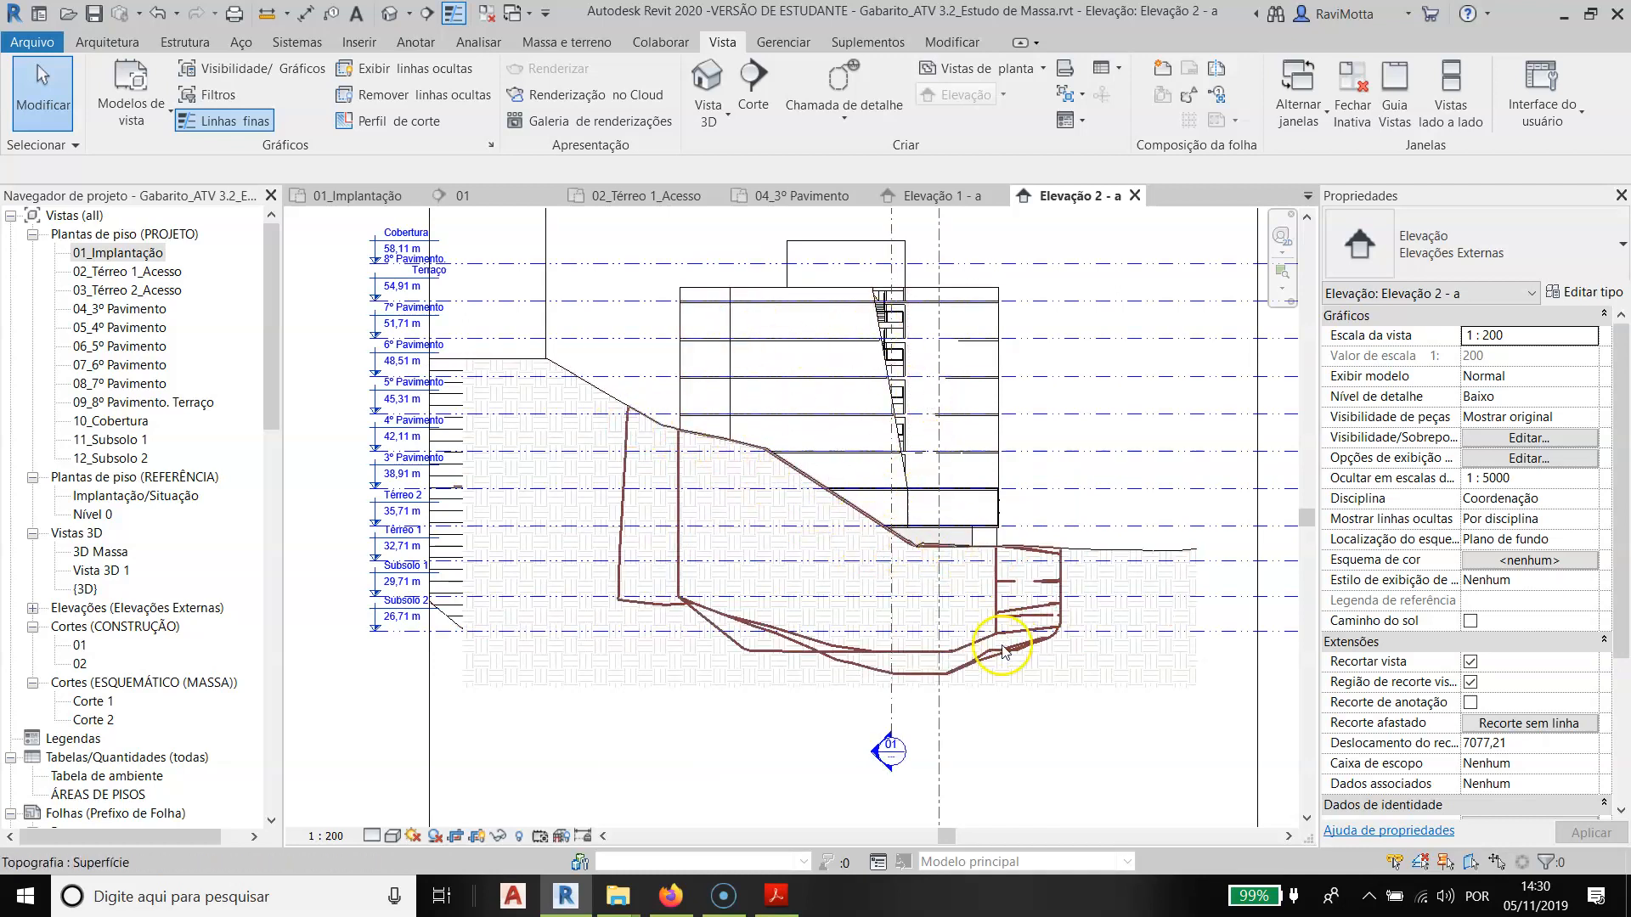
scroll(870, 387, up, 2)
scroll(869, 387, down, 3)
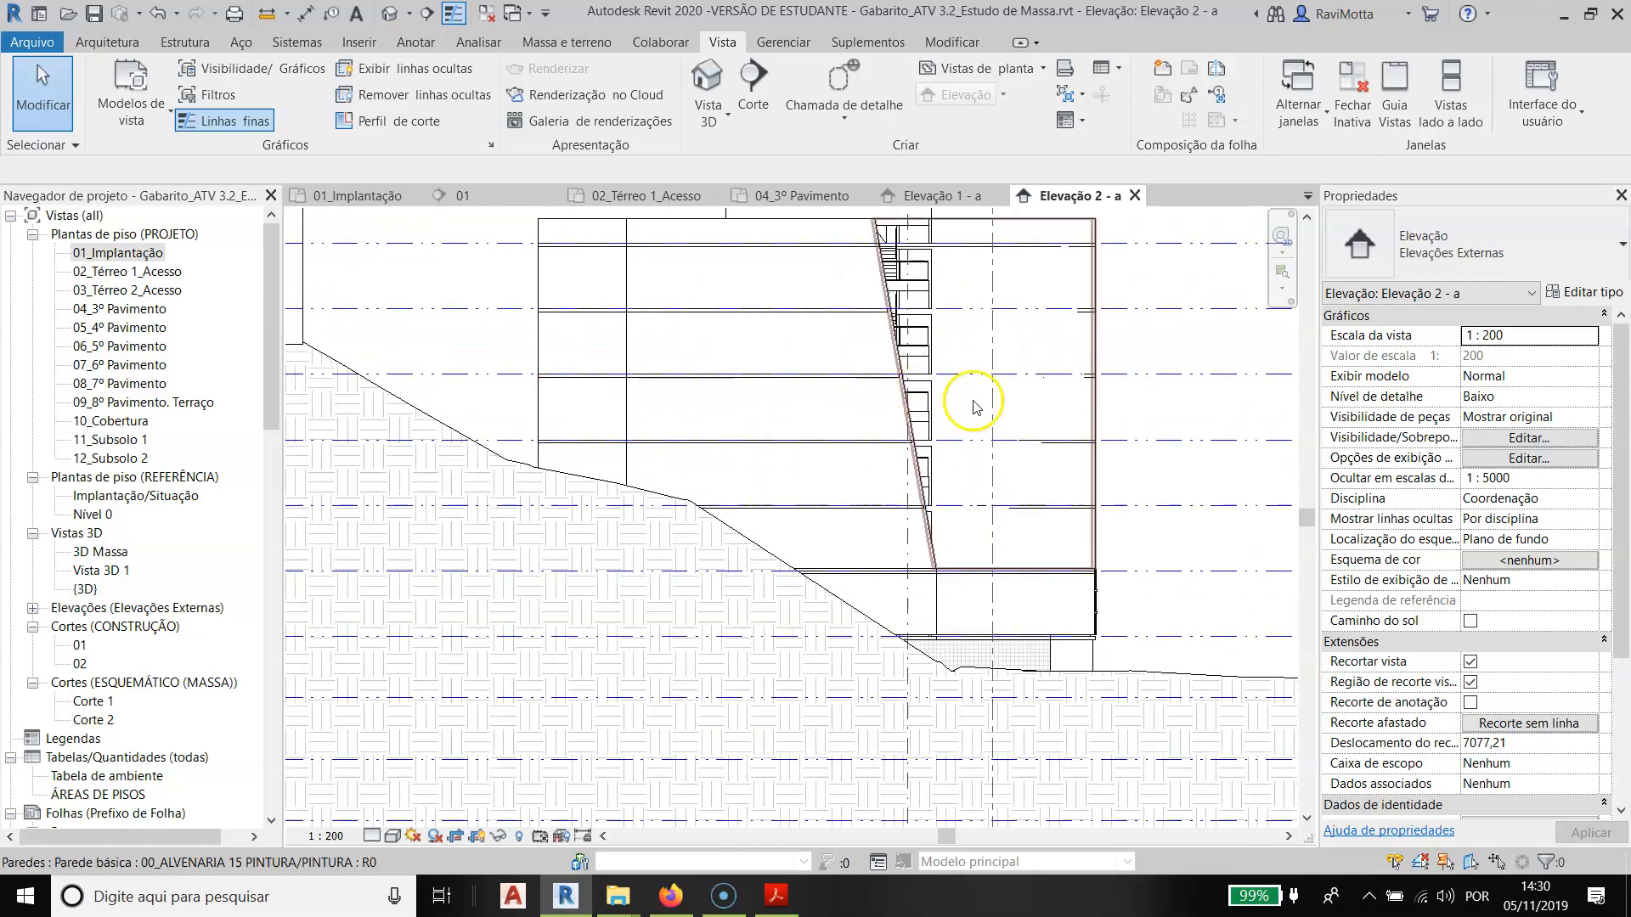
- Switch to the assignment PDF in Acrobat Reader and review the modelling, drawing list, floor plan, section and façade requirements
key(alt+Tab)
click(877, 412)
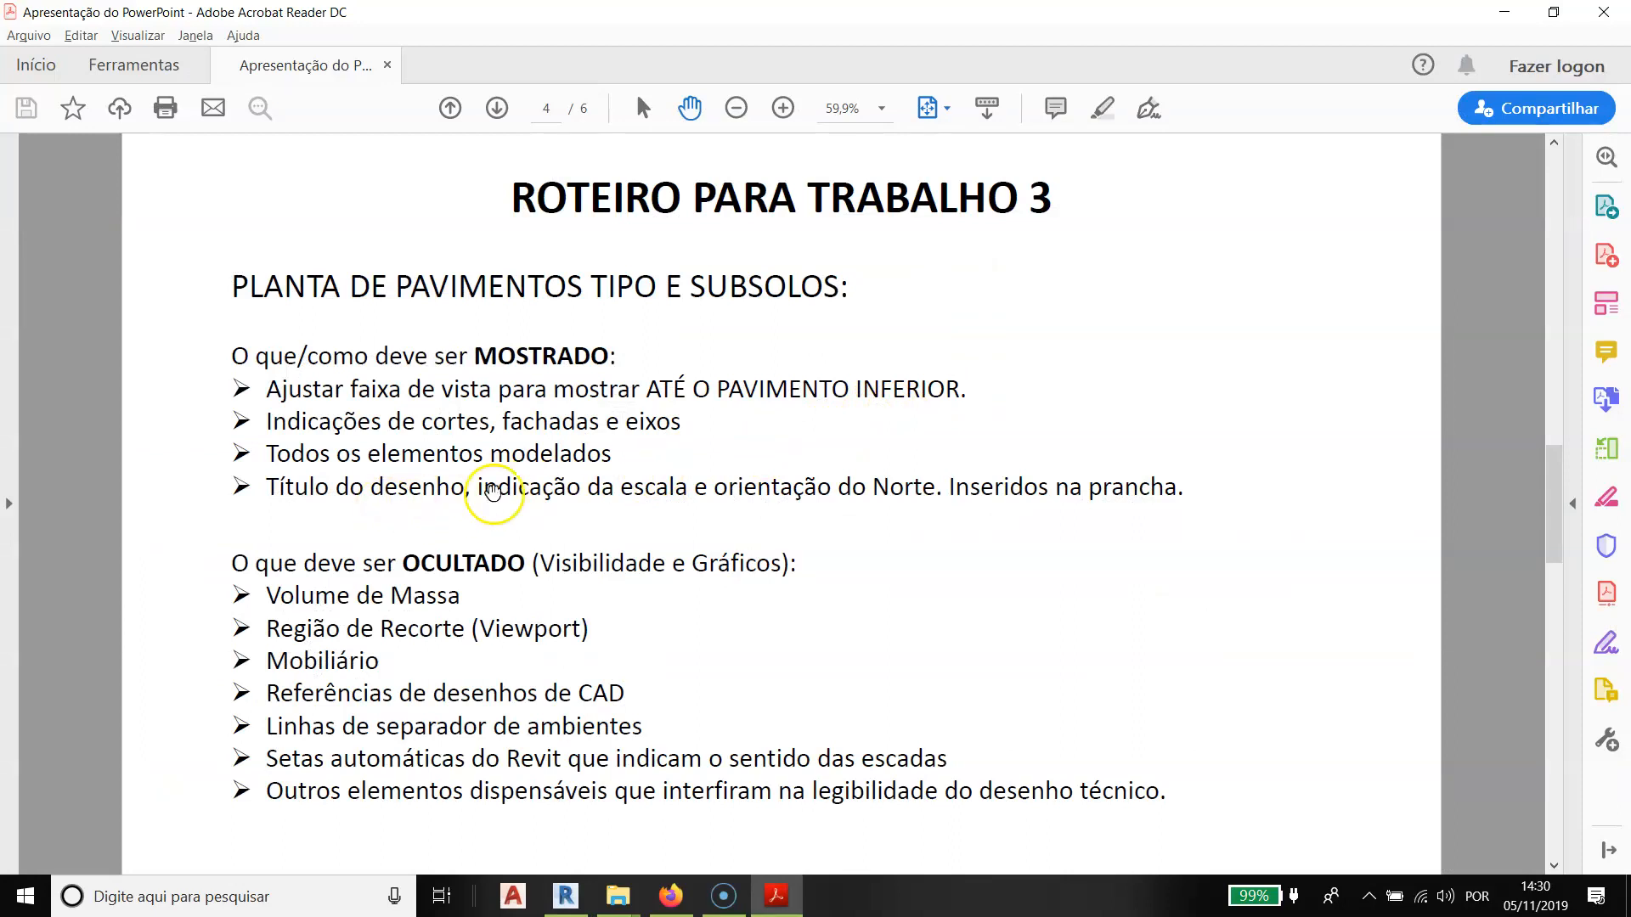
scroll(723, 387, down, 1)
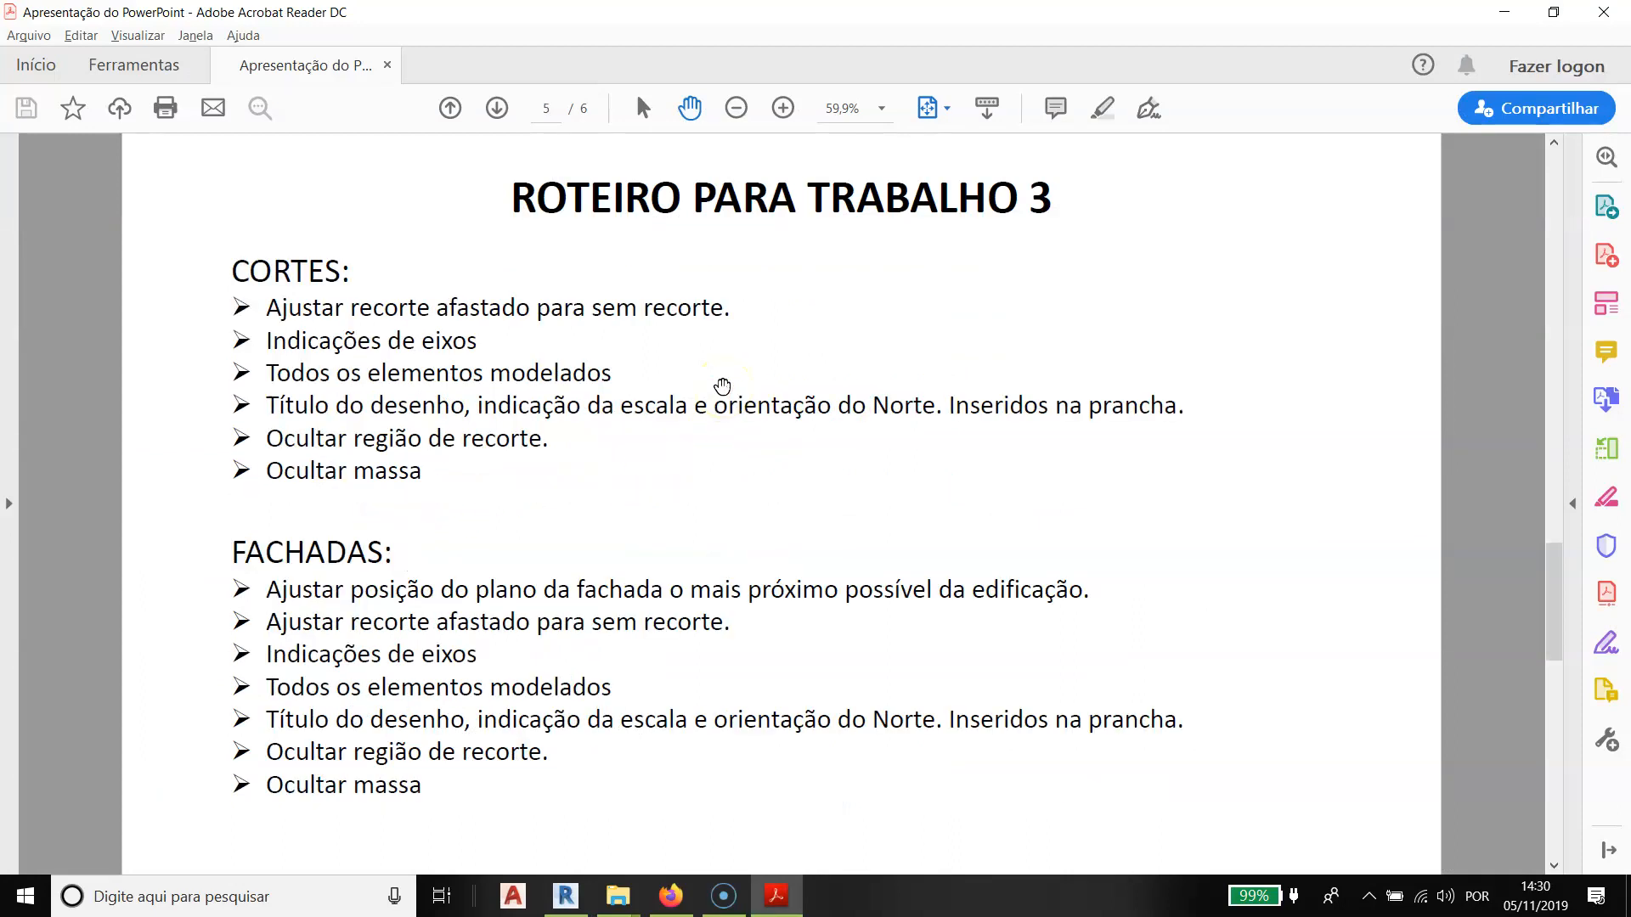
scroll(722, 387, up, 1)
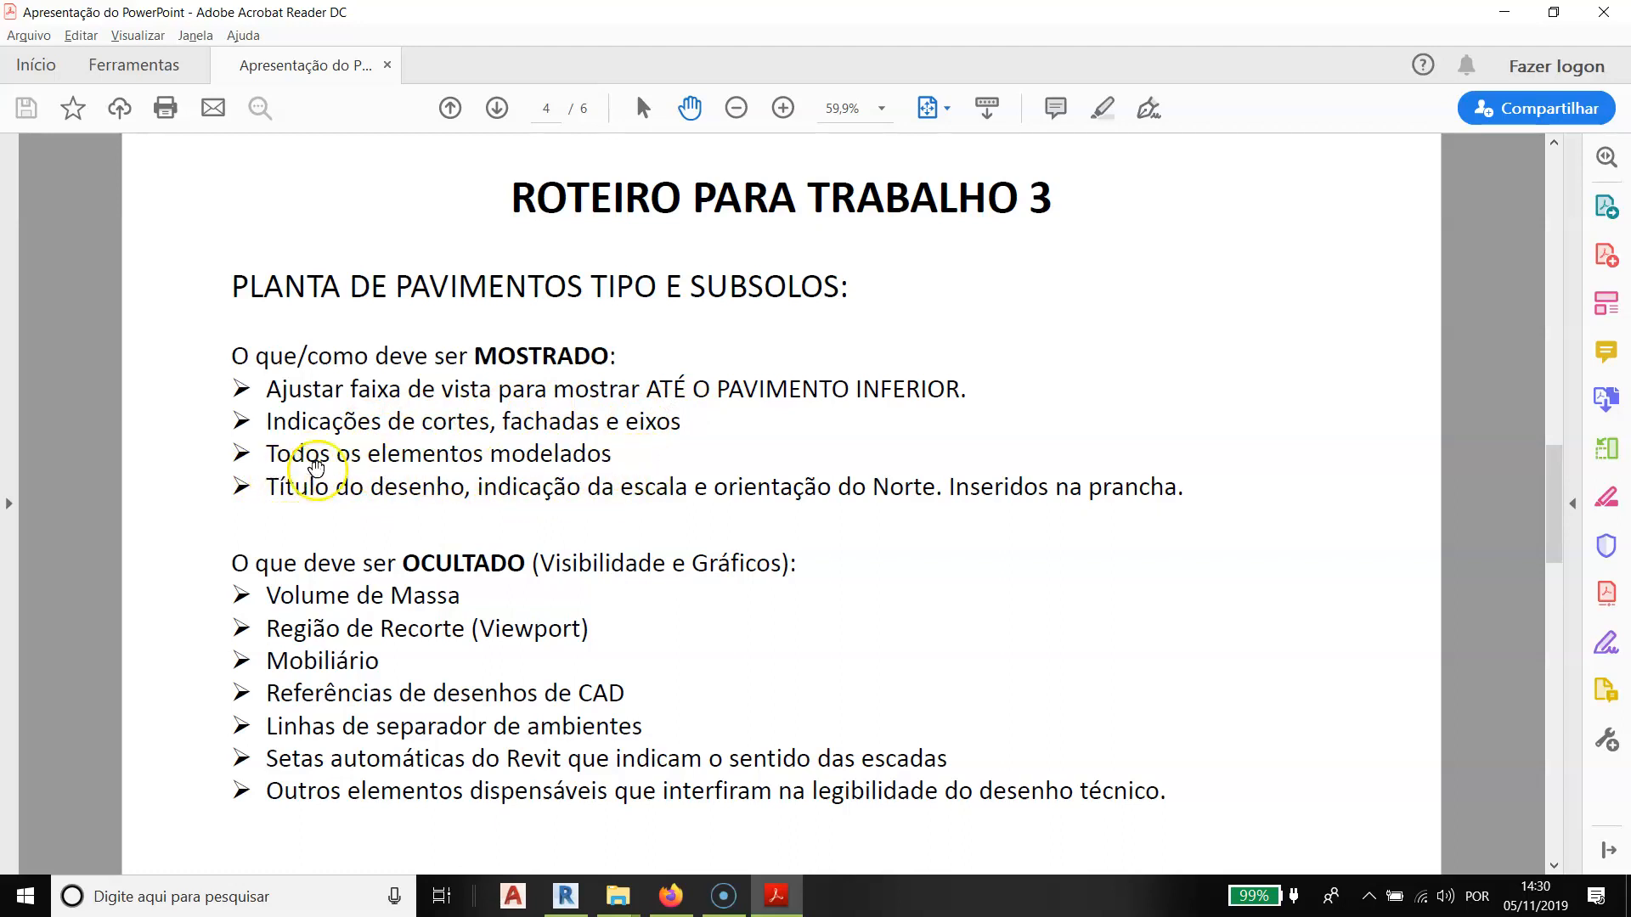
scroll(482, 462, up, 2)
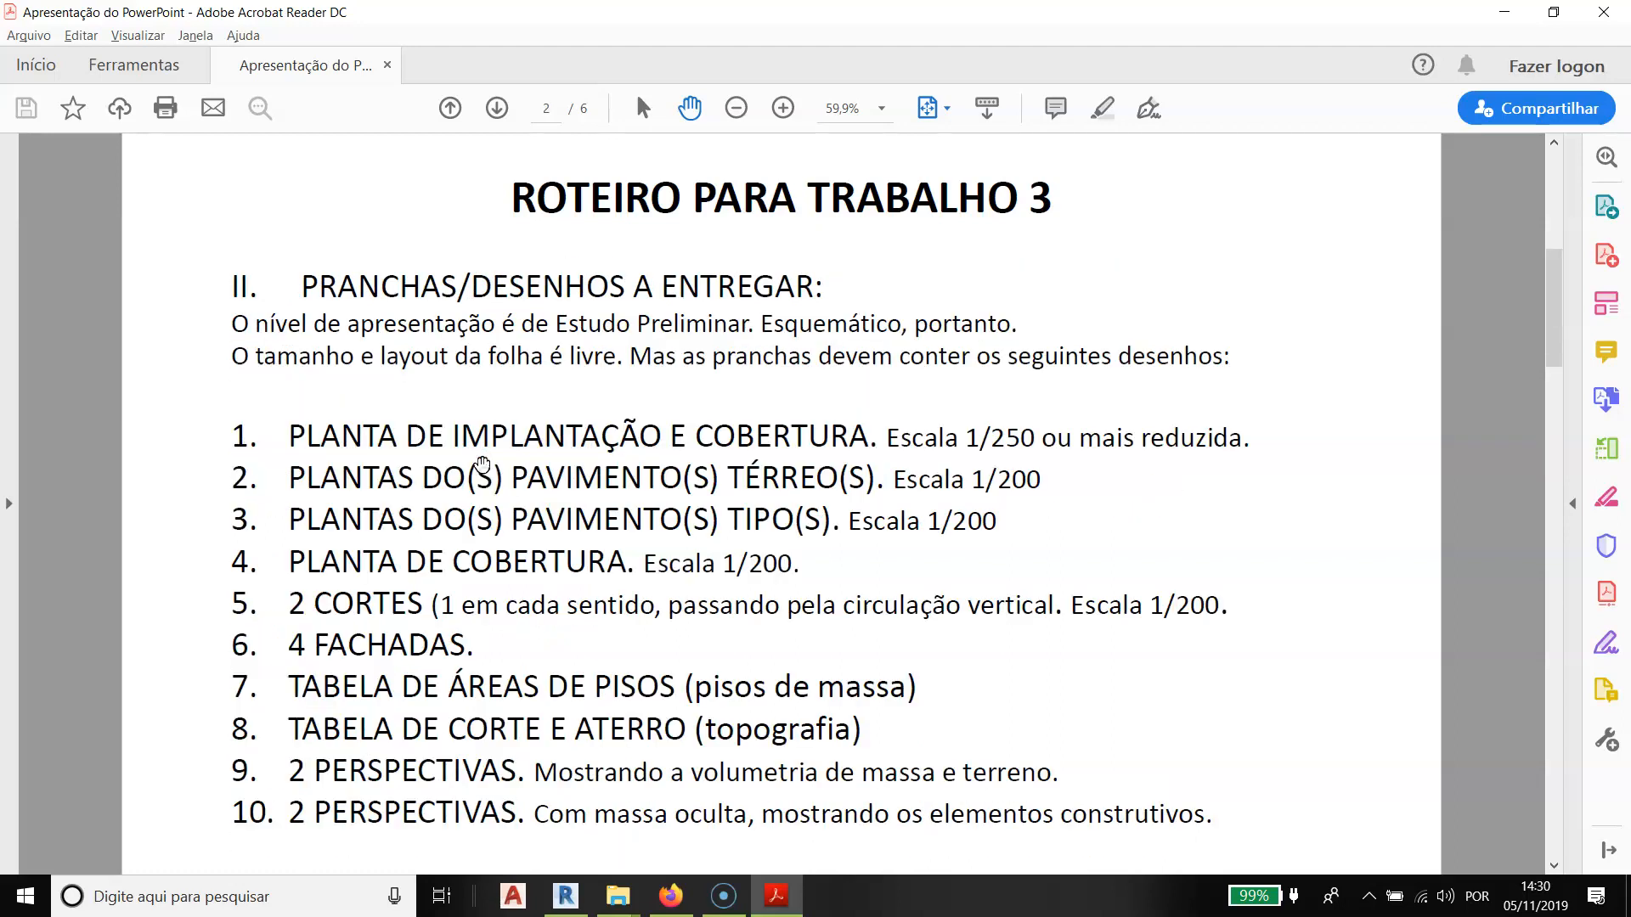
scroll(497, 459, up, 1)
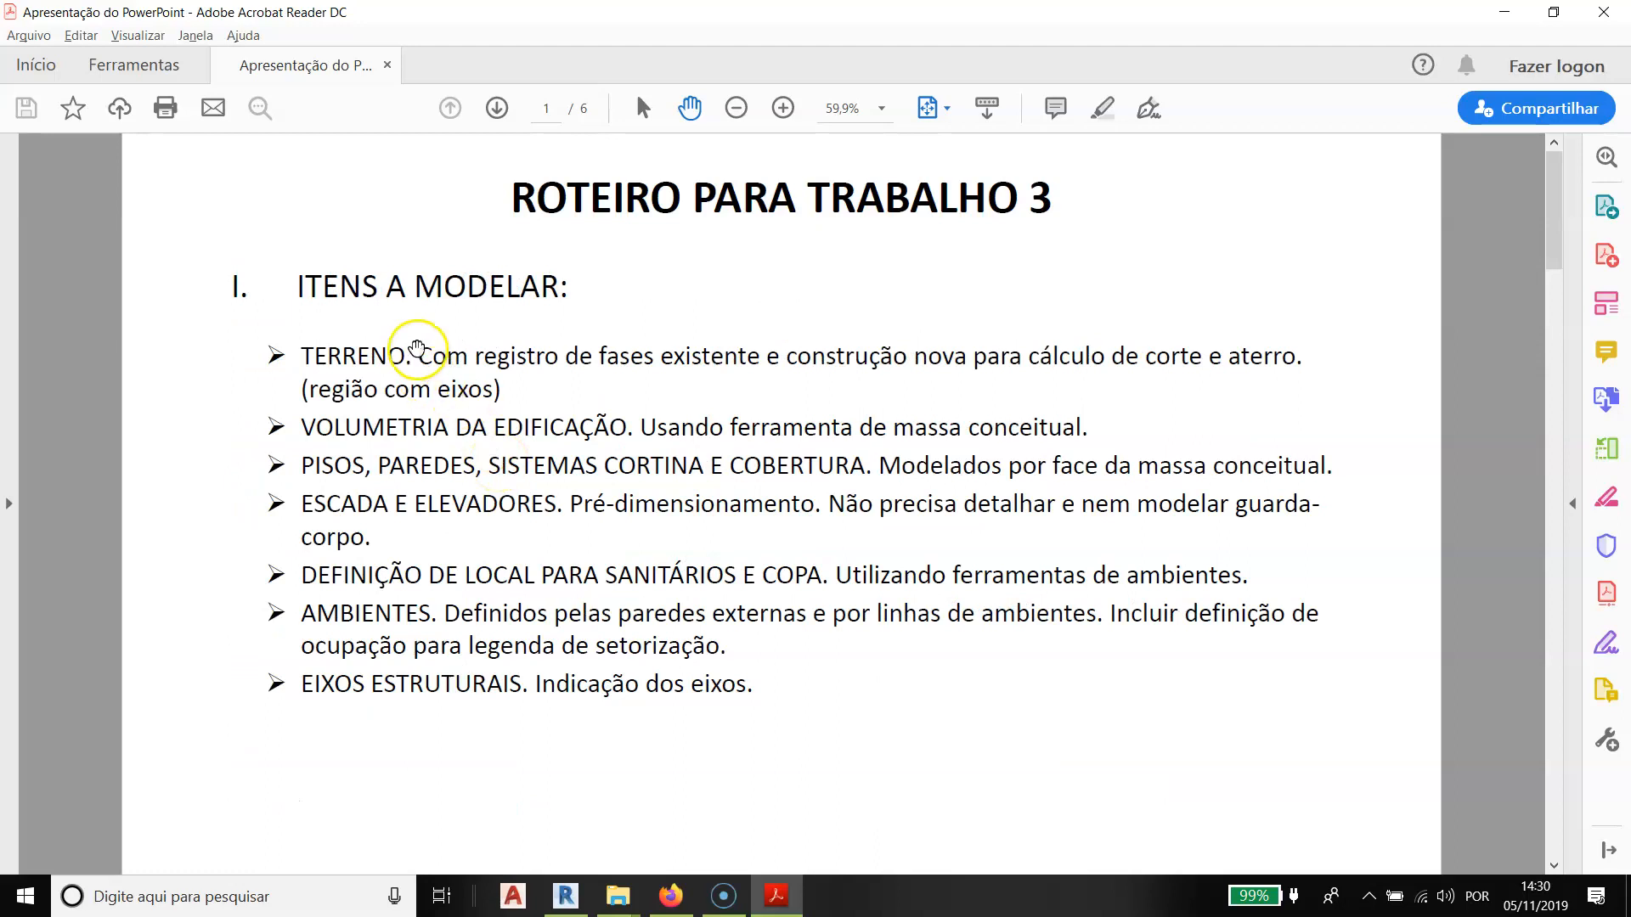
scroll(370, 436, down, 4)
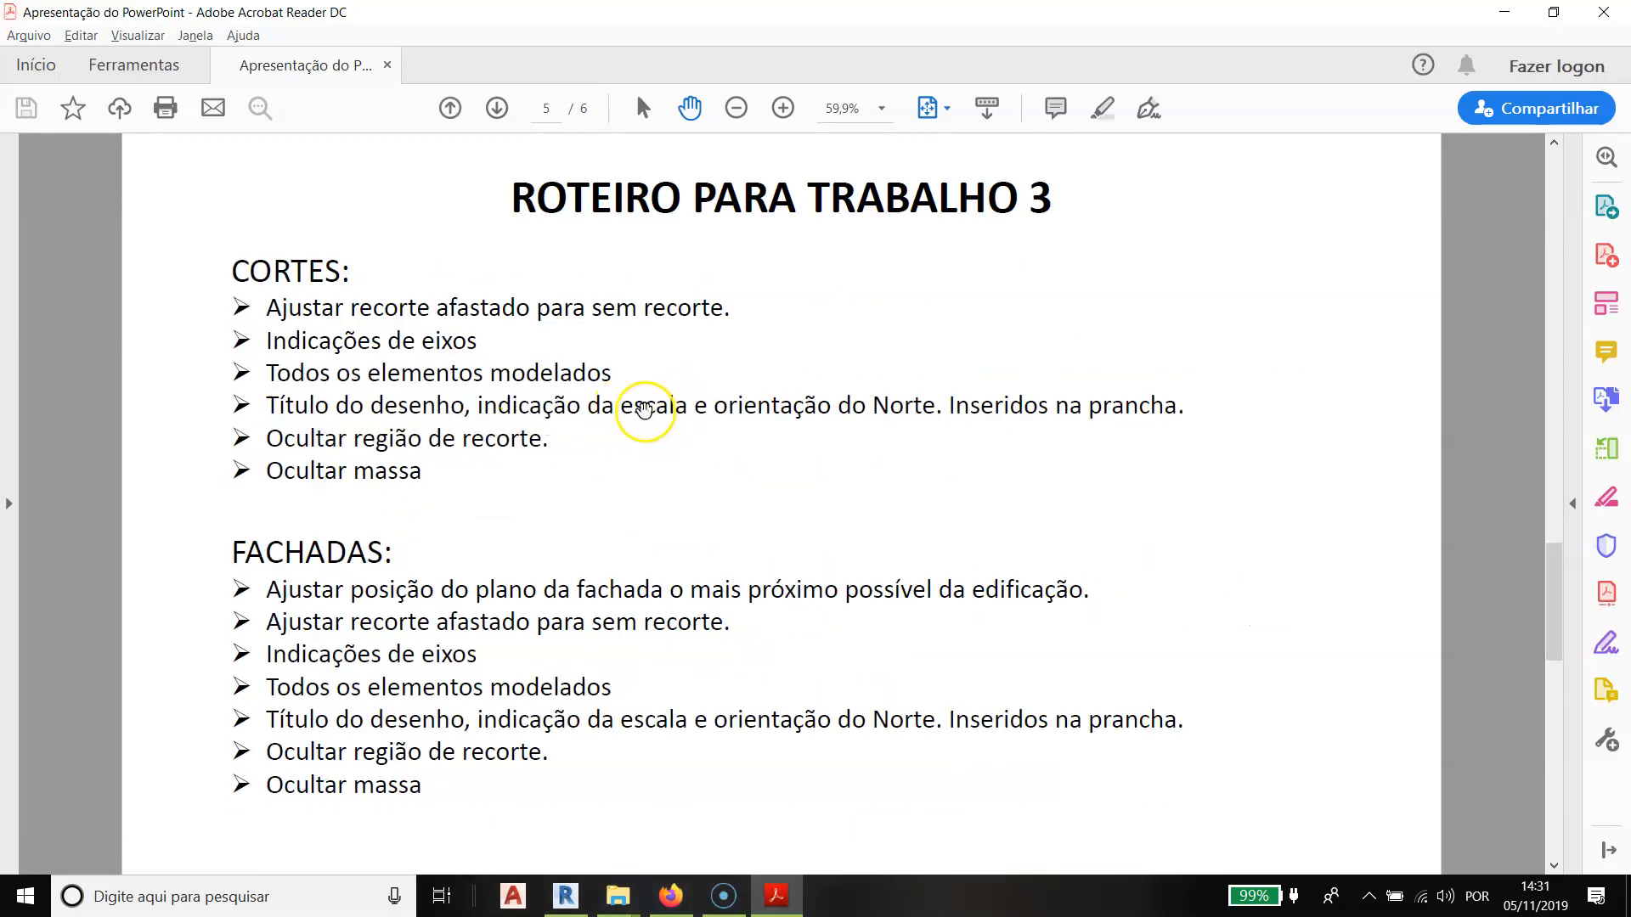
scroll(644, 411, up, 1)
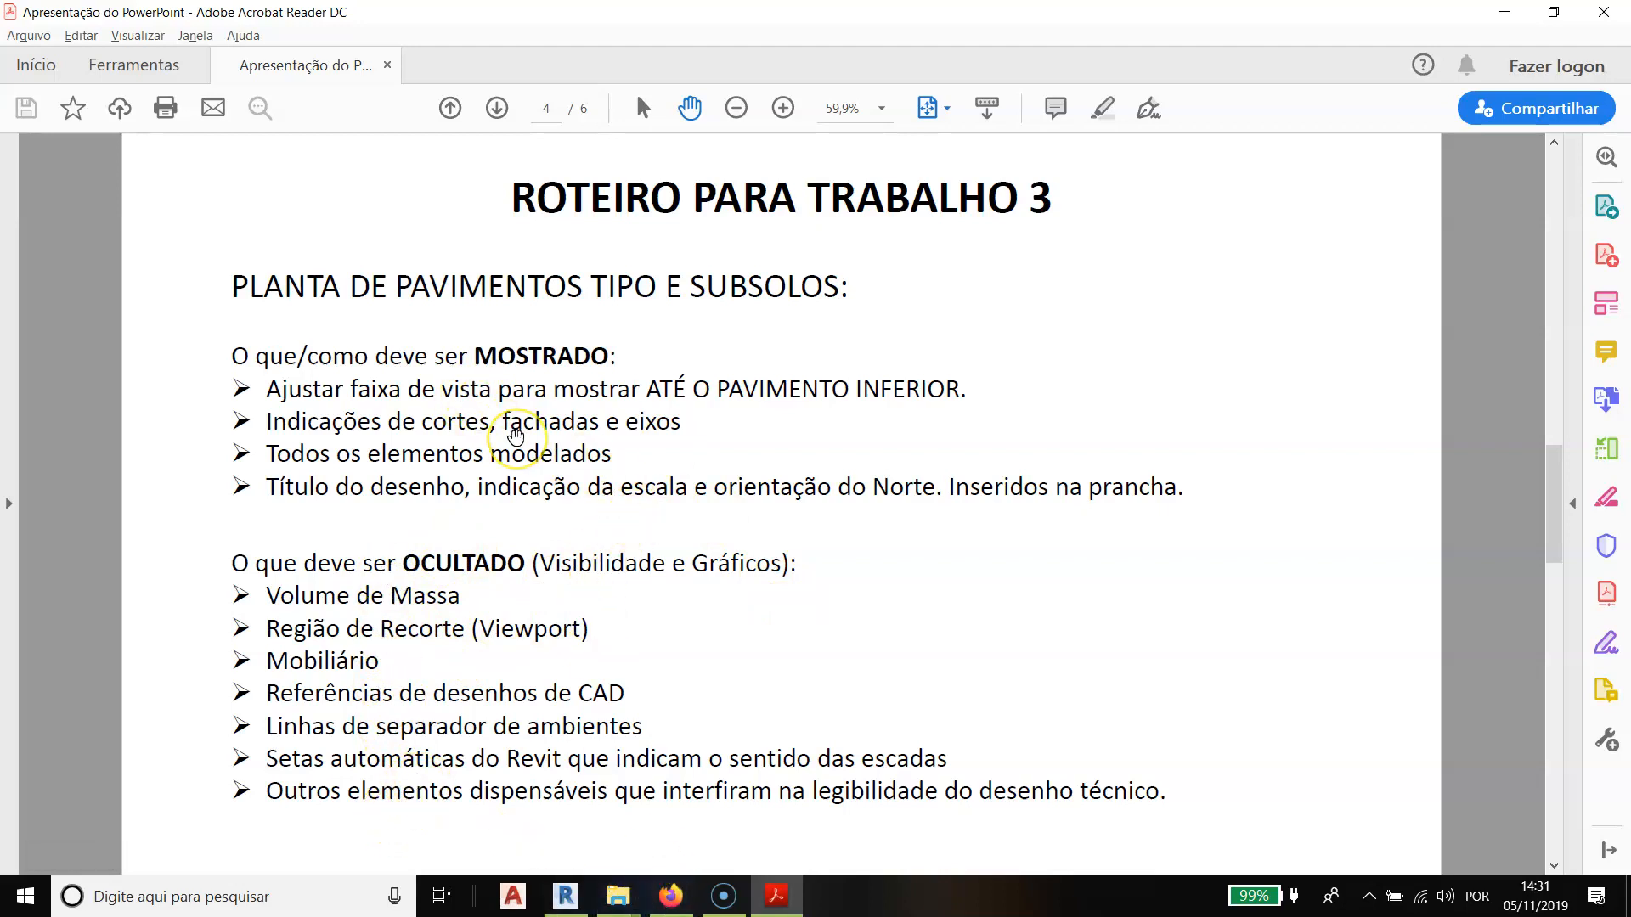
scroll(515, 436, down, 1)
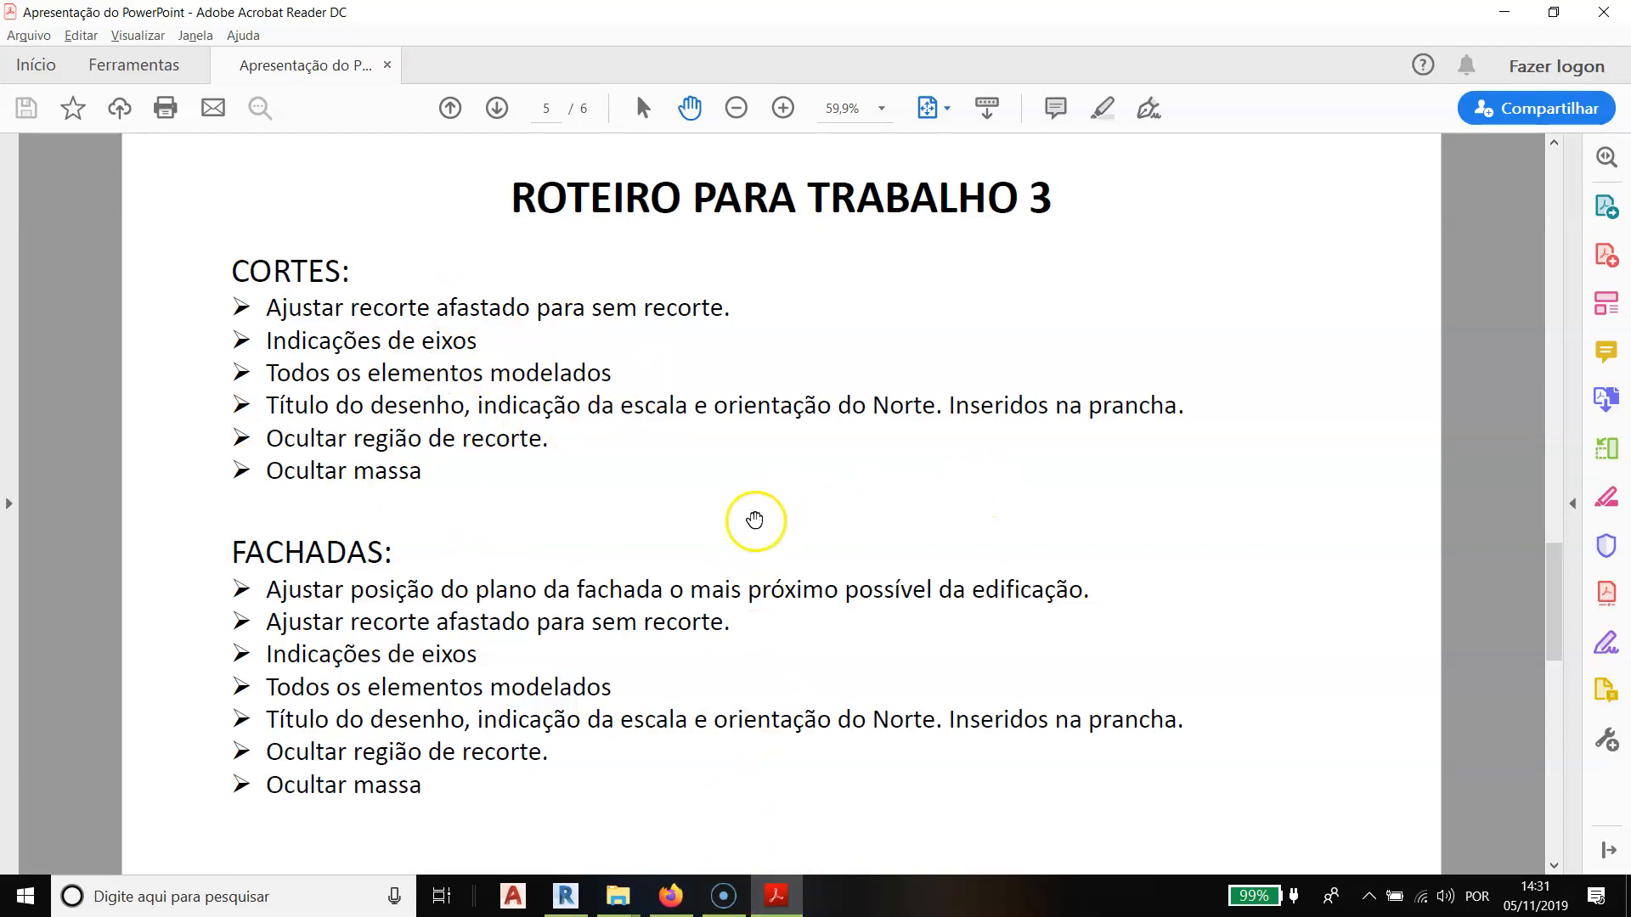
click(724, 895)
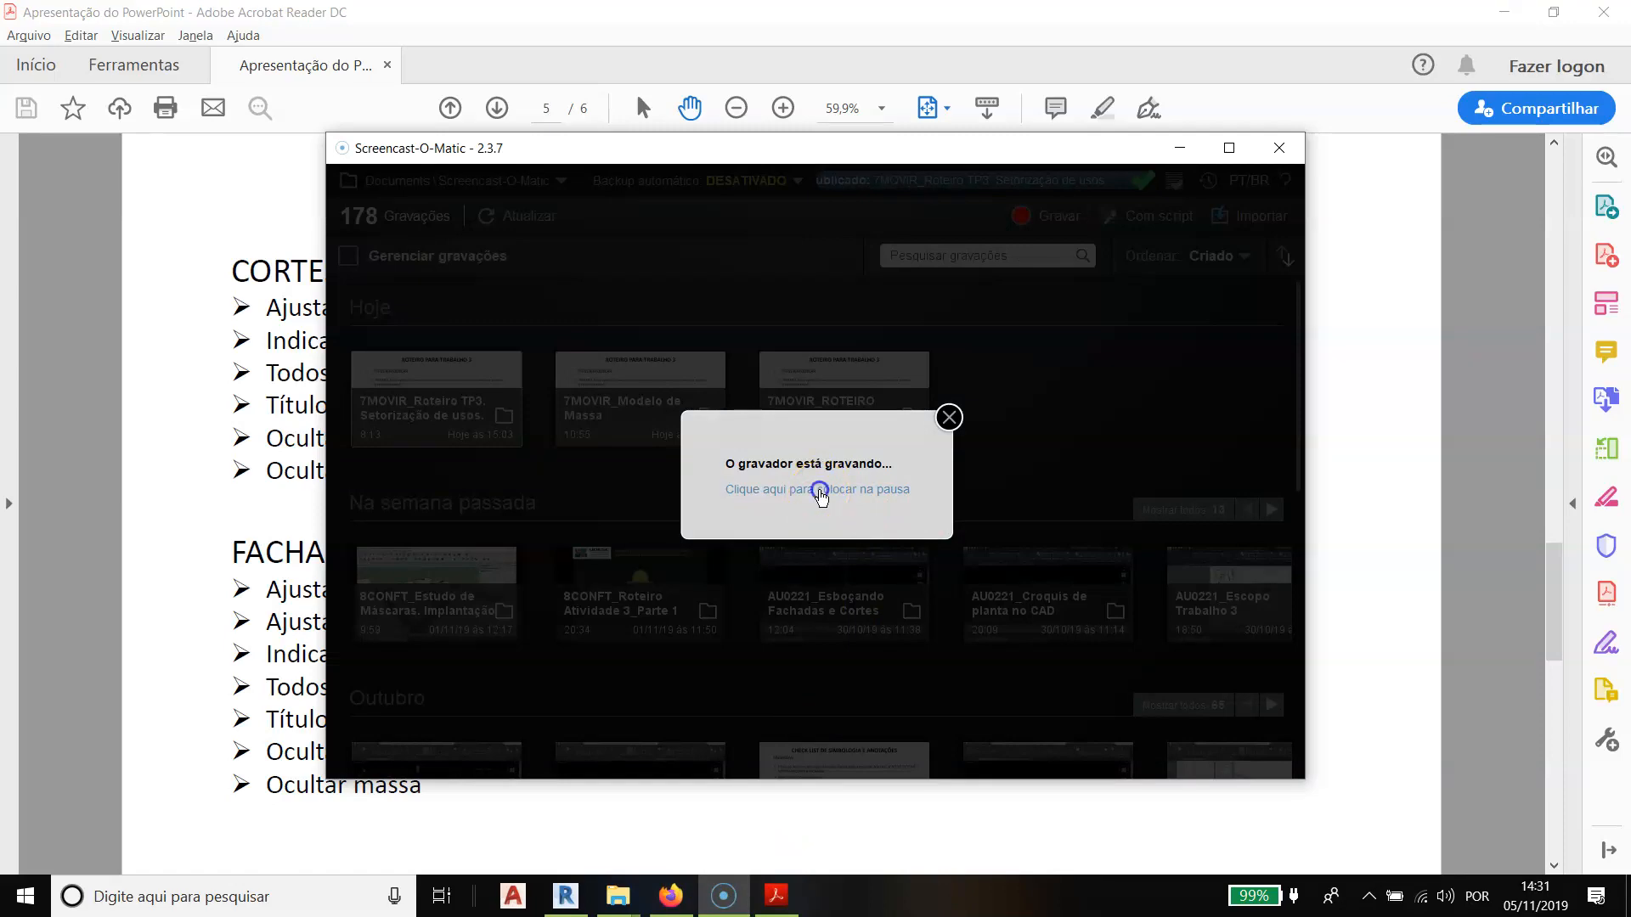